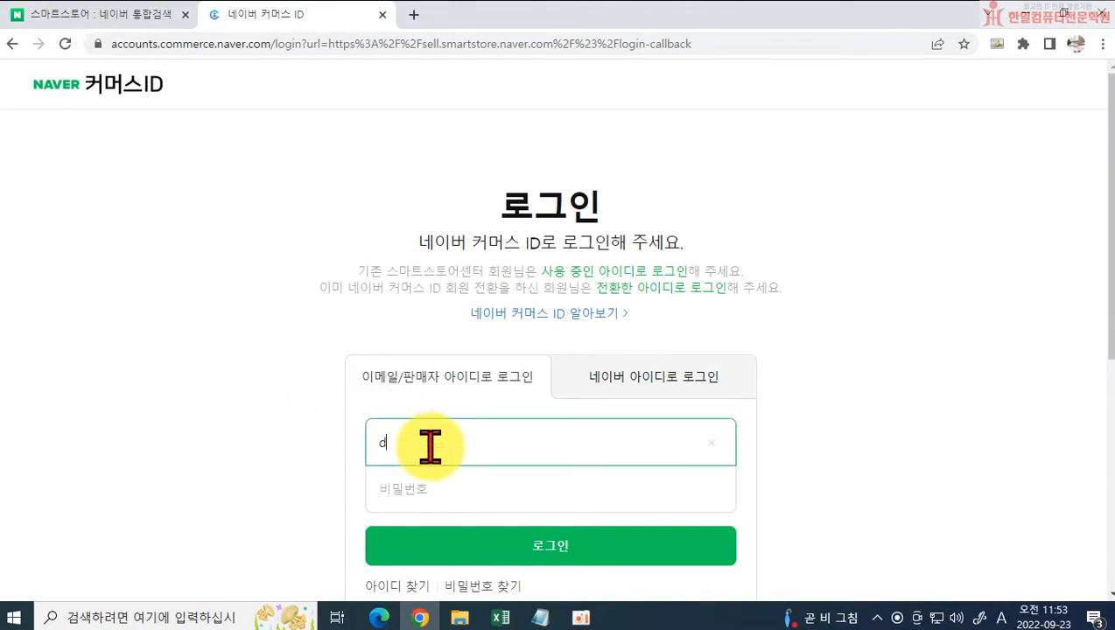
Step: Sign in to the commerce account through Naver ID login by entering the account password
left_click(691, 376)
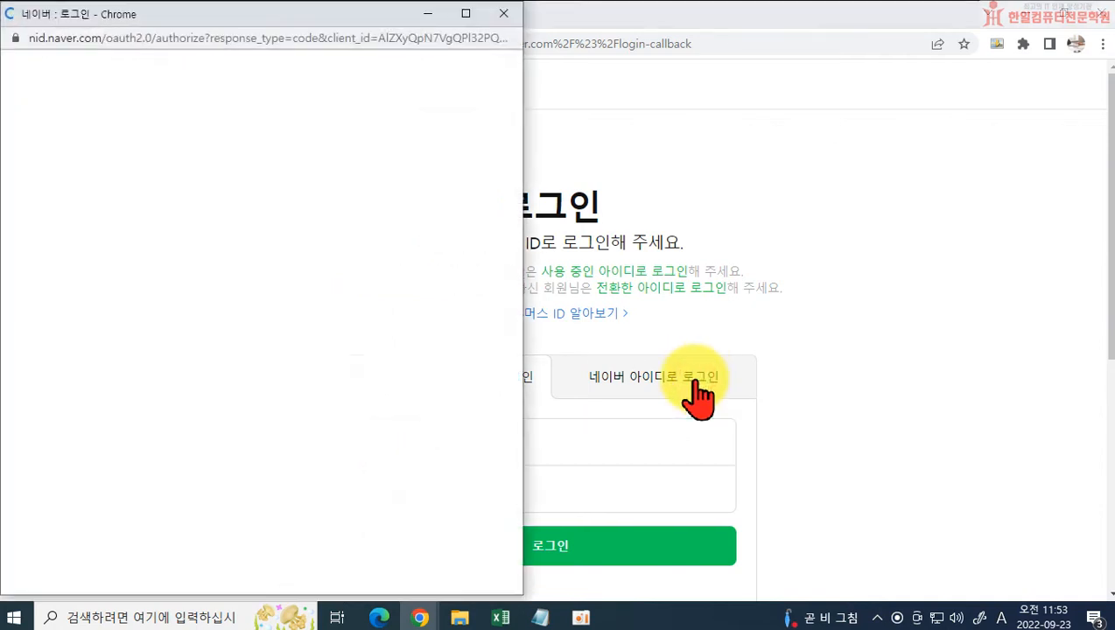
left_click(156, 376)
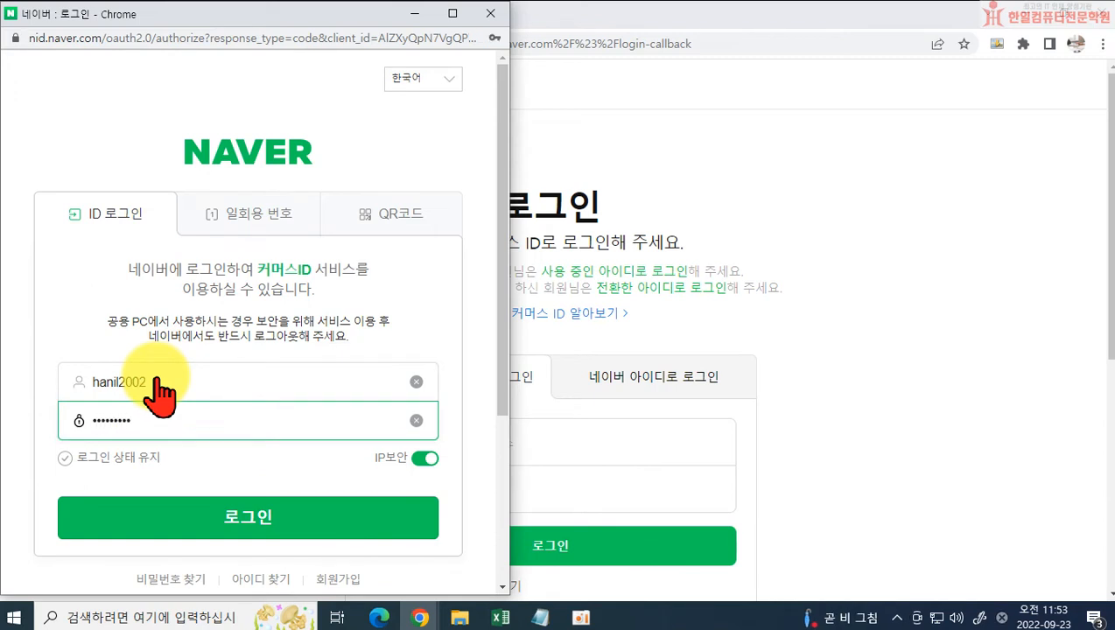
type("*****")
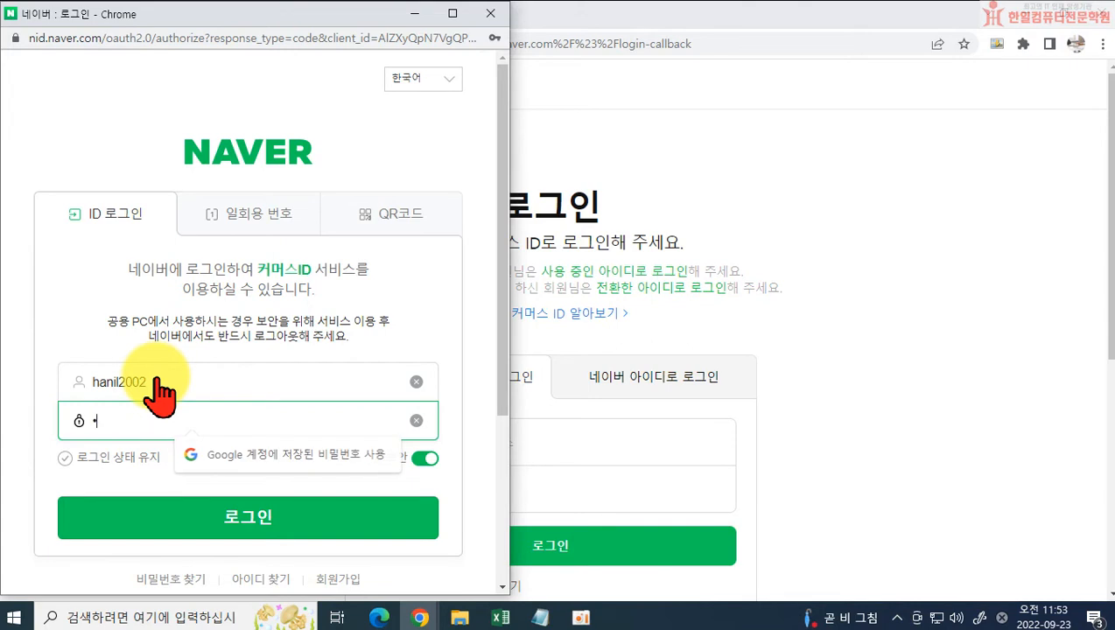
key("Return")
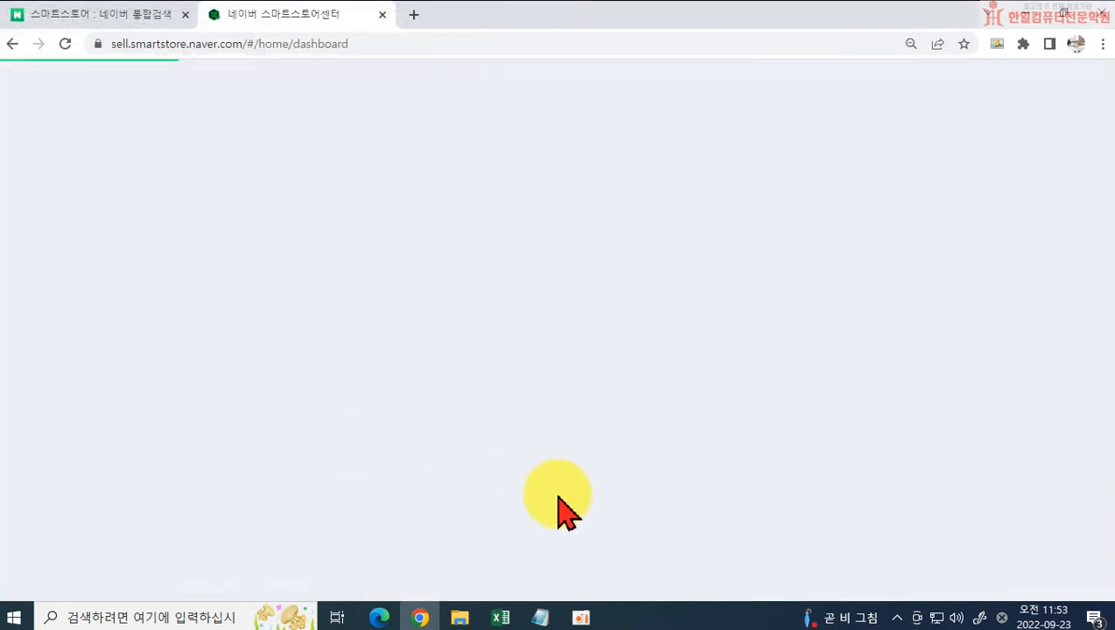
Step: Request a two-step verification code by e-mail and acknowledge the sent notice
scroll(560, 508, "down", 2)
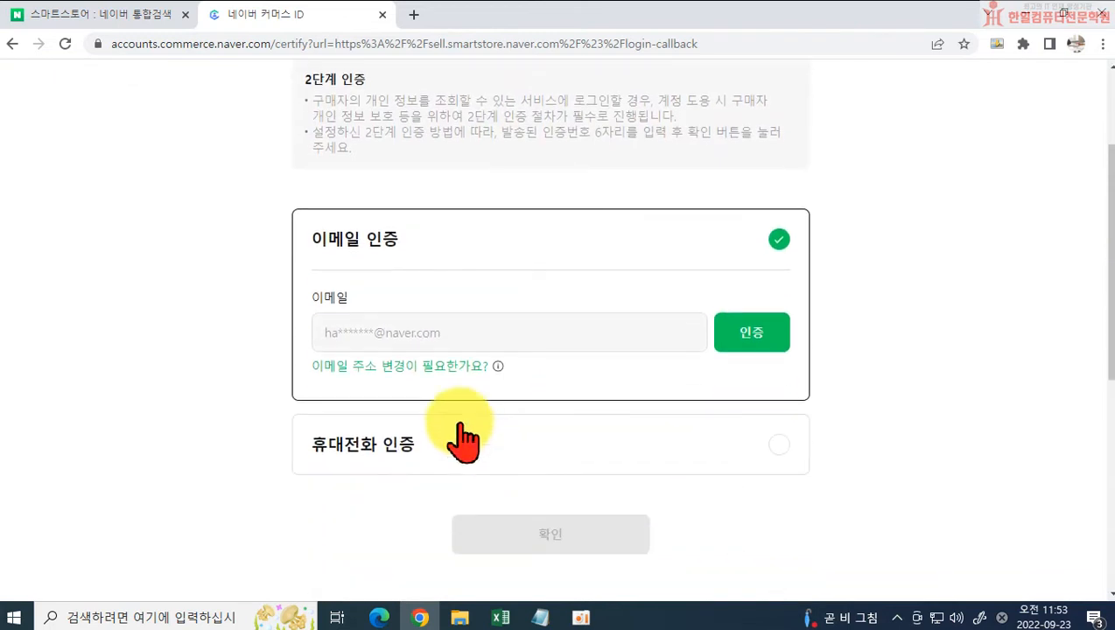
left_click(778, 333)
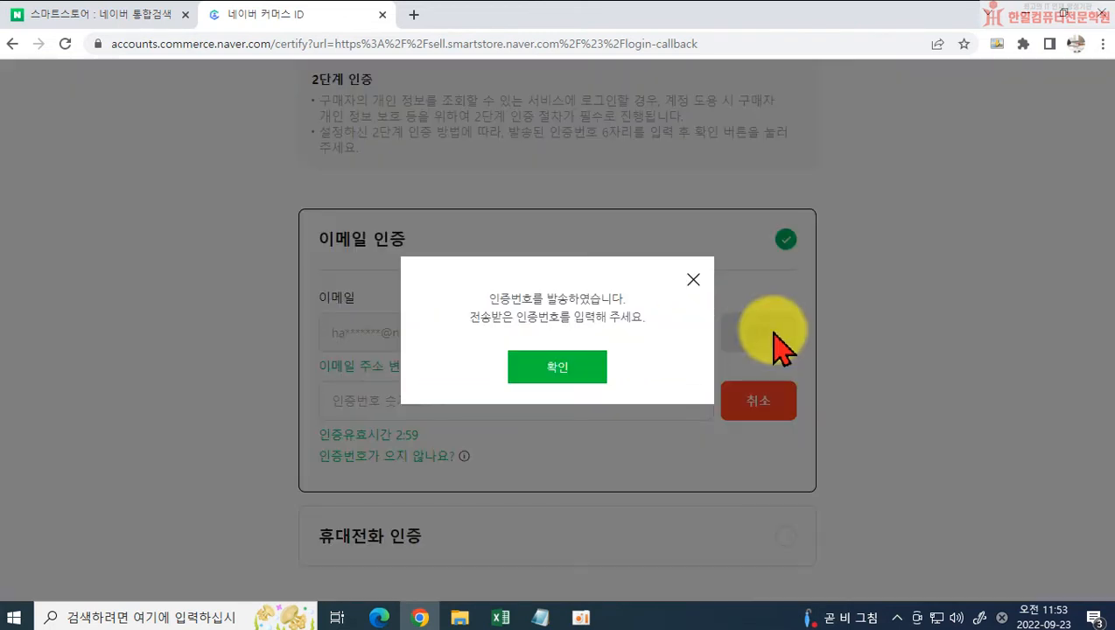
left_click(551, 368)
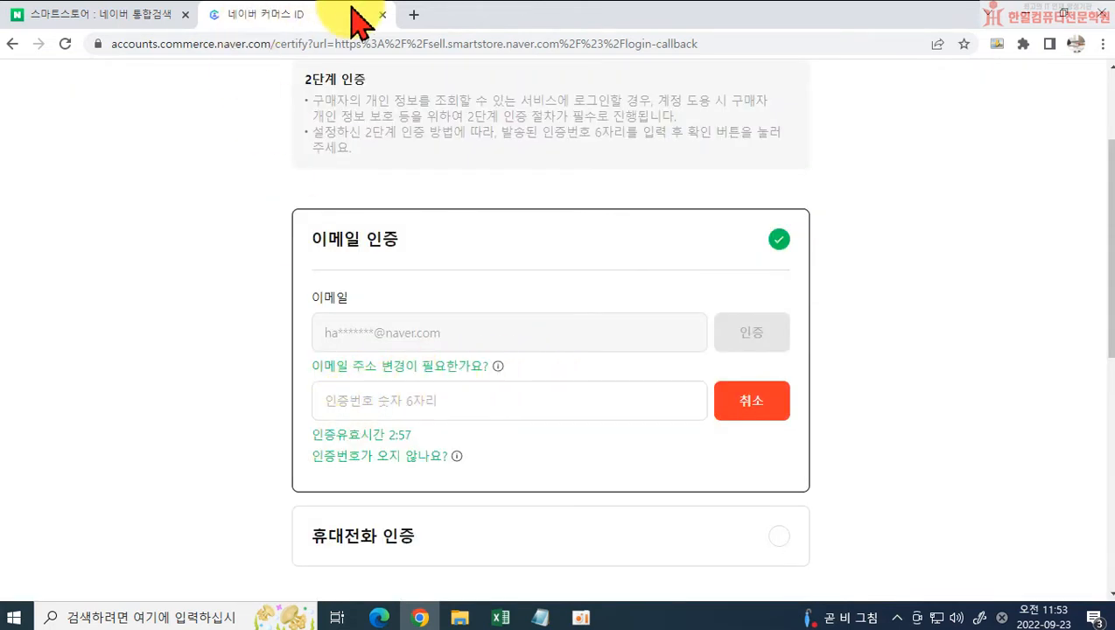
Step: Open the commerce ID verification message in Naver Mail and copy the verification code
left_click(91, 15)
left_click(133, 88)
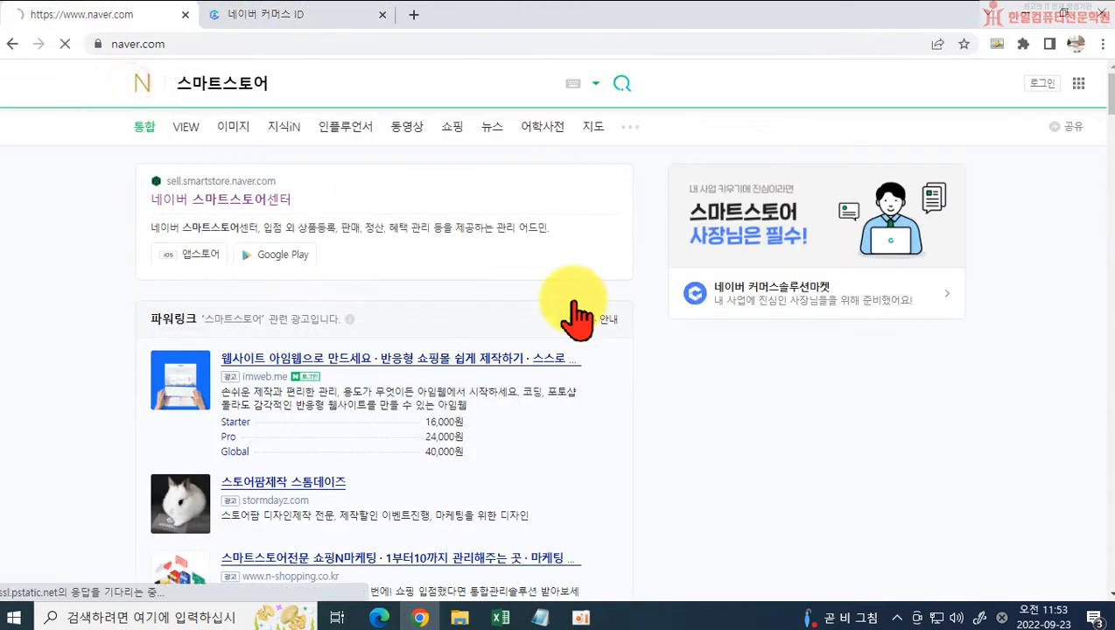
left_click(812, 350)
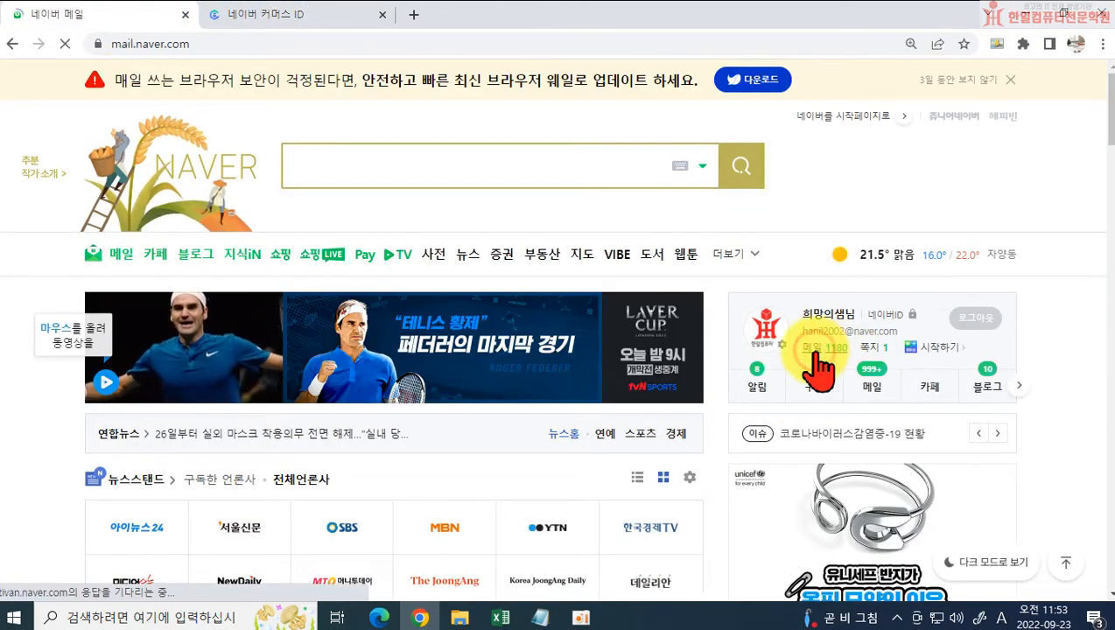
left_click(720, 330)
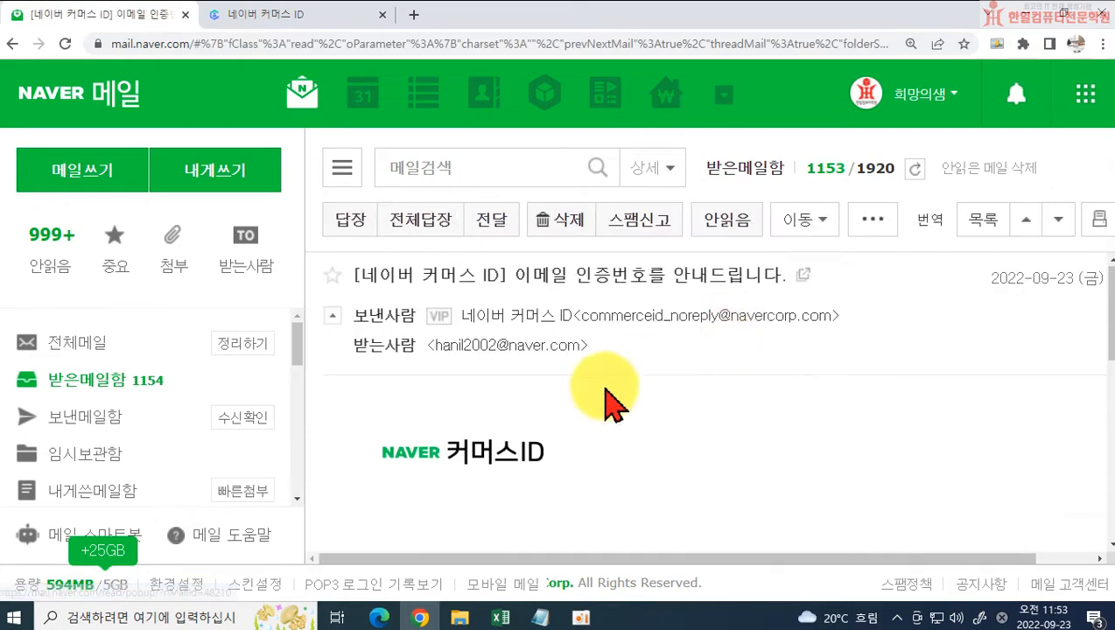
scroll(560, 420, "down", 10)
left_click_drag(554, 282, 618, 282)
key("ctrl+c")
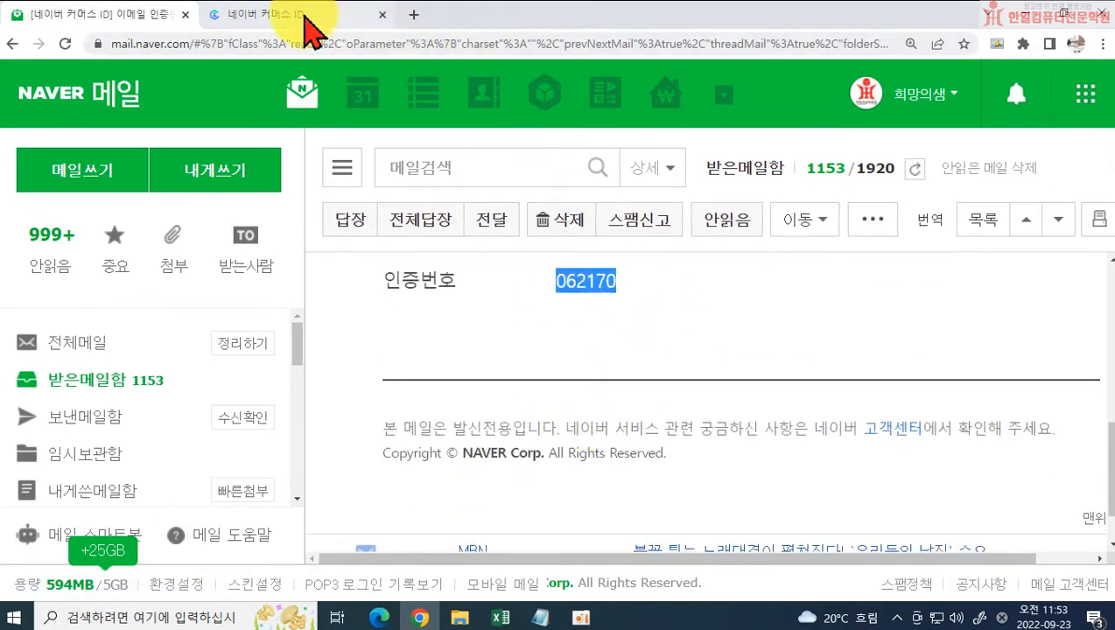
Step: Paste the verification code into the e-mail verification field and complete the two-step verification
left_click(297, 15)
left_click(590, 394)
key("ctrl+v")
scroll(739, 427, "down", 1)
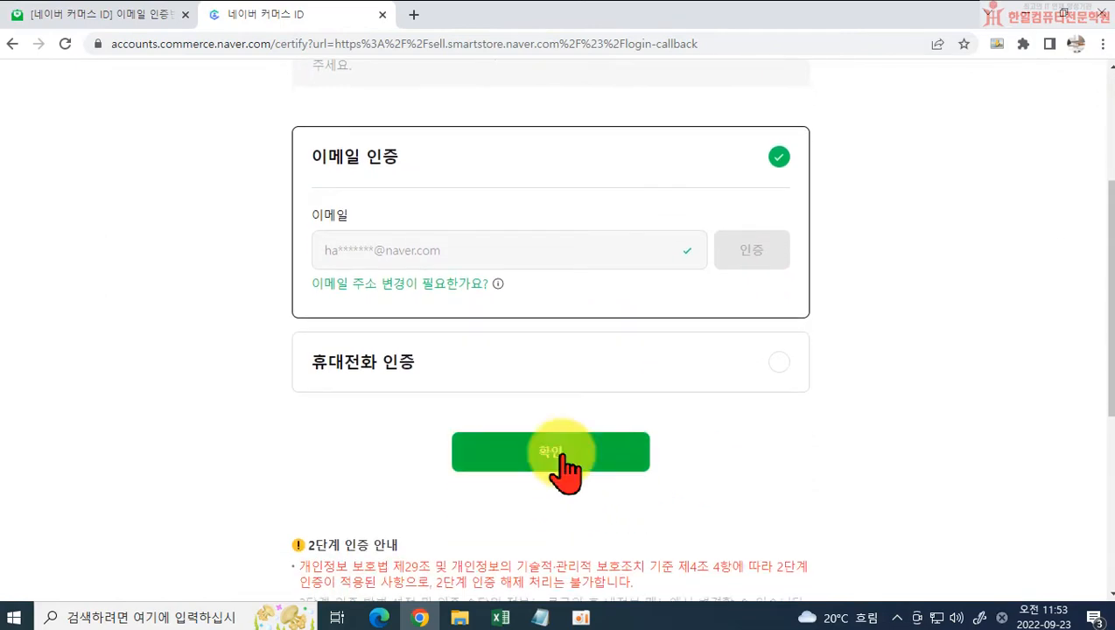
left_click(558, 451)
left_click(550, 358)
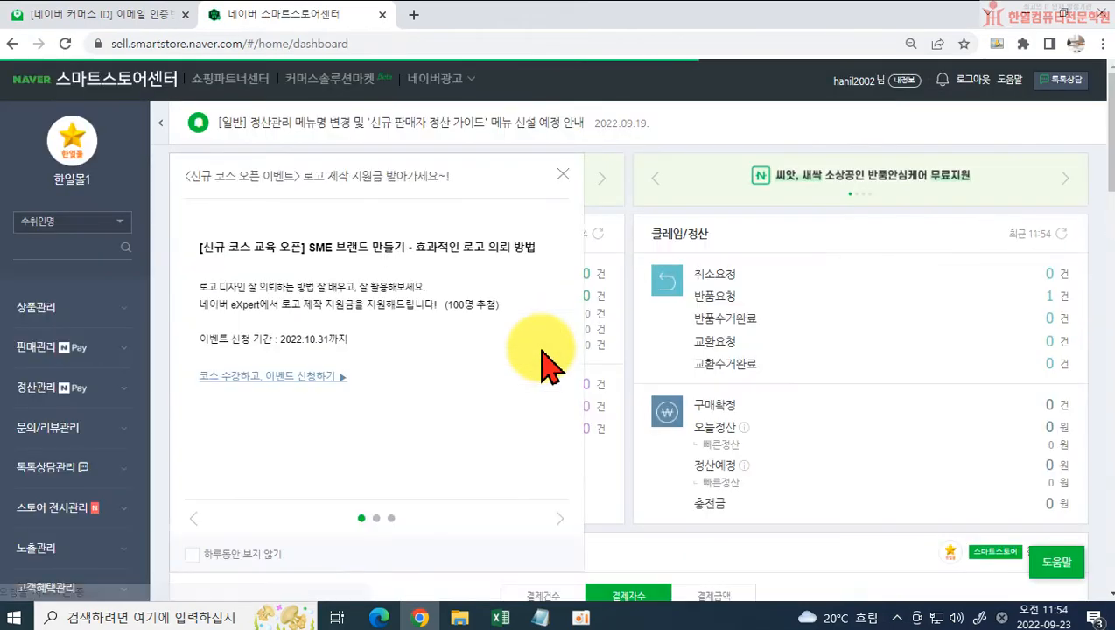
Step: Dismiss the event notice and open the new product registration (상품 등록) form
left_click(562, 174)
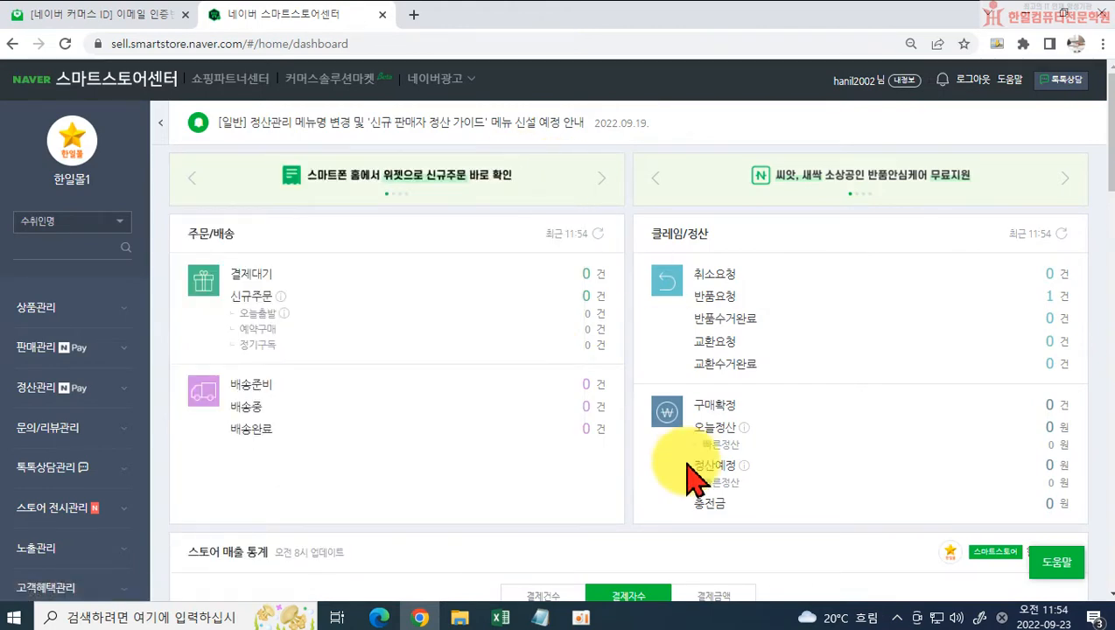
left_click(41, 308)
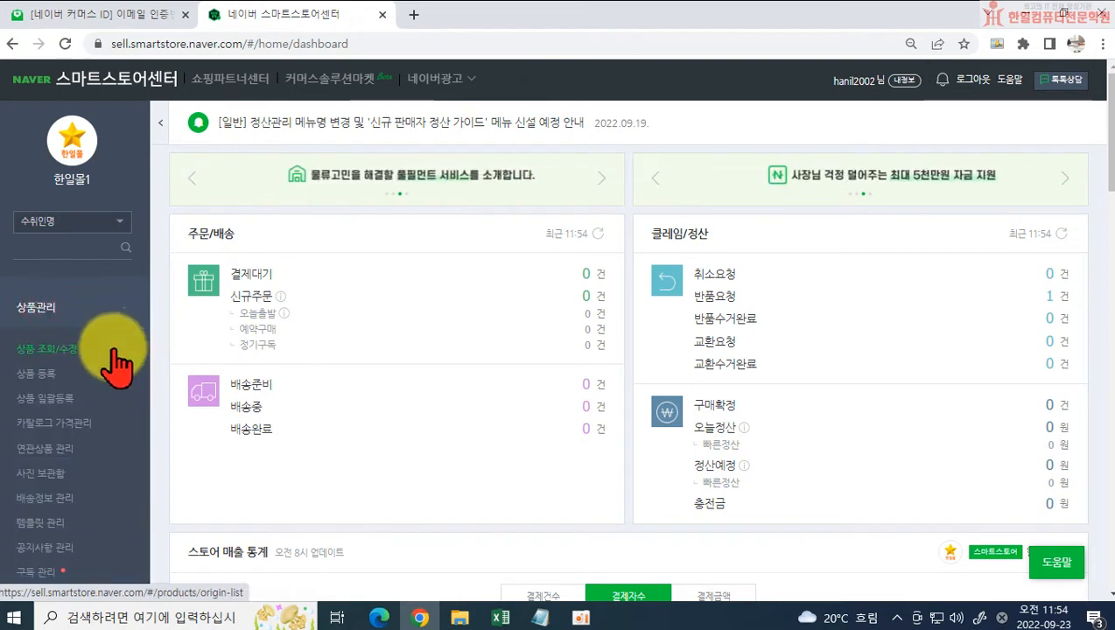
left_click(39, 373)
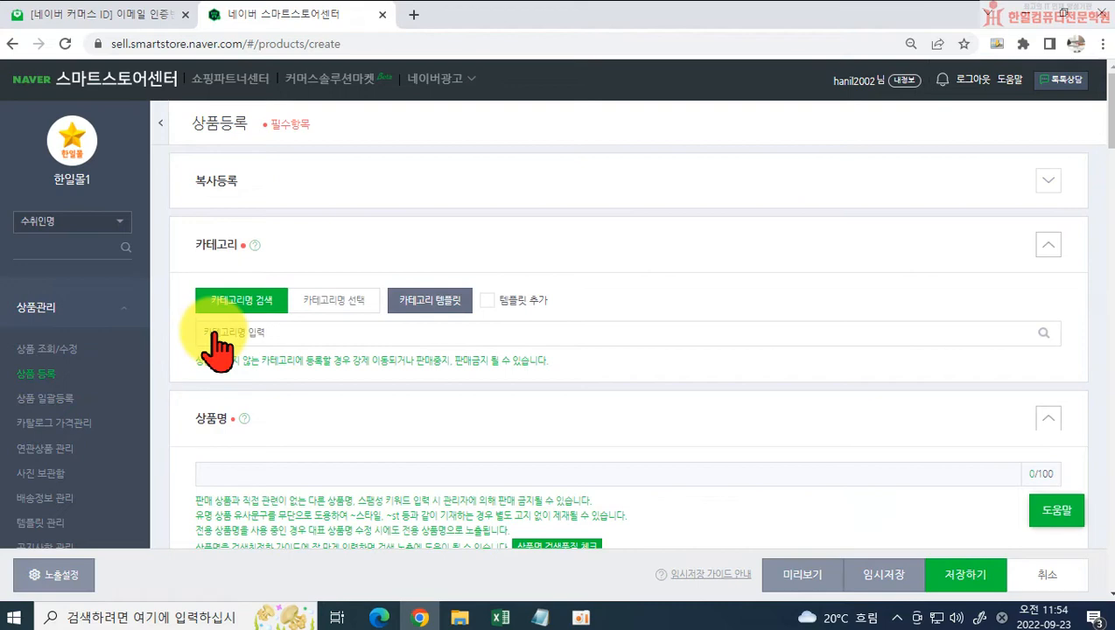
Step: Switch to Excel, open the 9/23 product's supplier link, and select "여성 런닝화" in the supplier page's product title
left_click(500, 618)
left_click(179, 418)
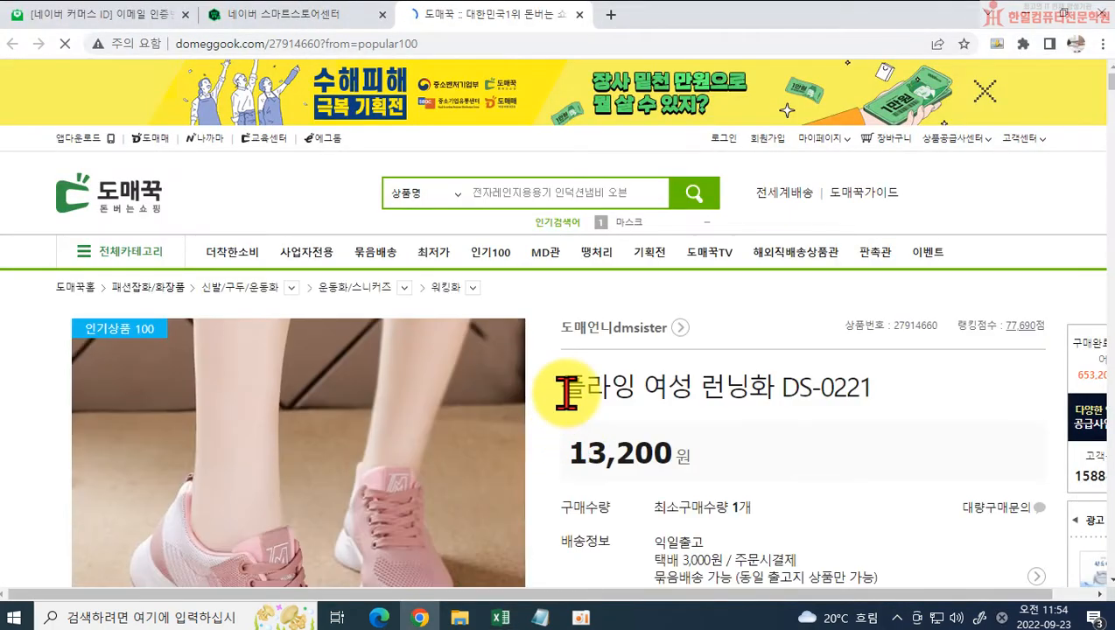
left_click_drag(579, 392, 952, 418)
left_click_drag(643, 386, 766, 383)
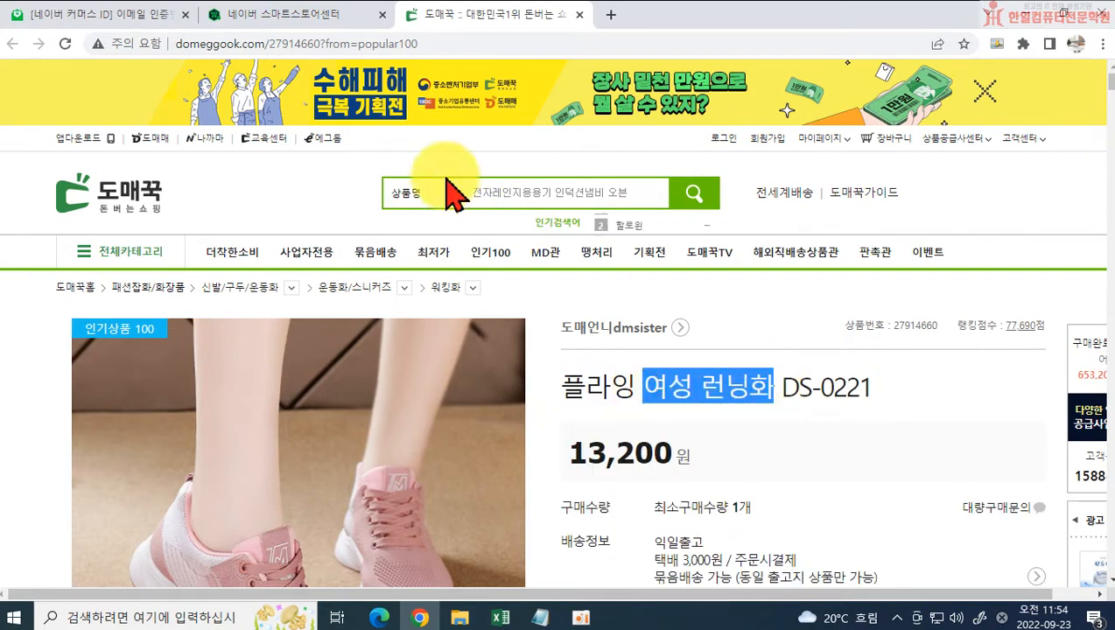
Step: Search Naver for "여성 런닝화" in a new tab and examine the category paths in the shopping results
left_click(613, 16)
left_click(391, 385)
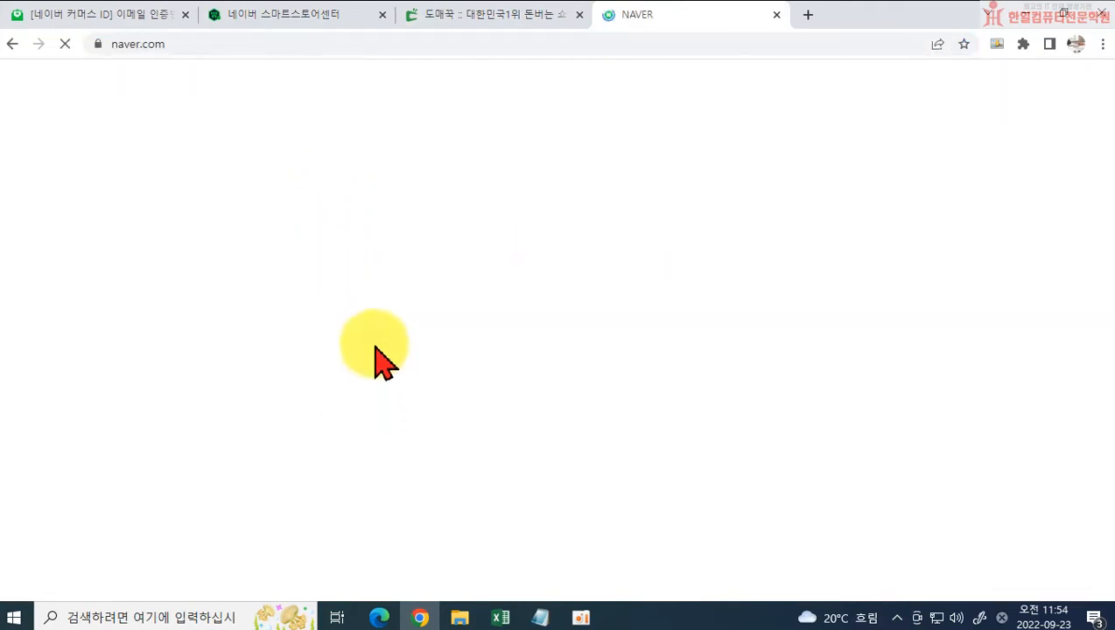
type("여성 런닝화")
left_click(741, 168)
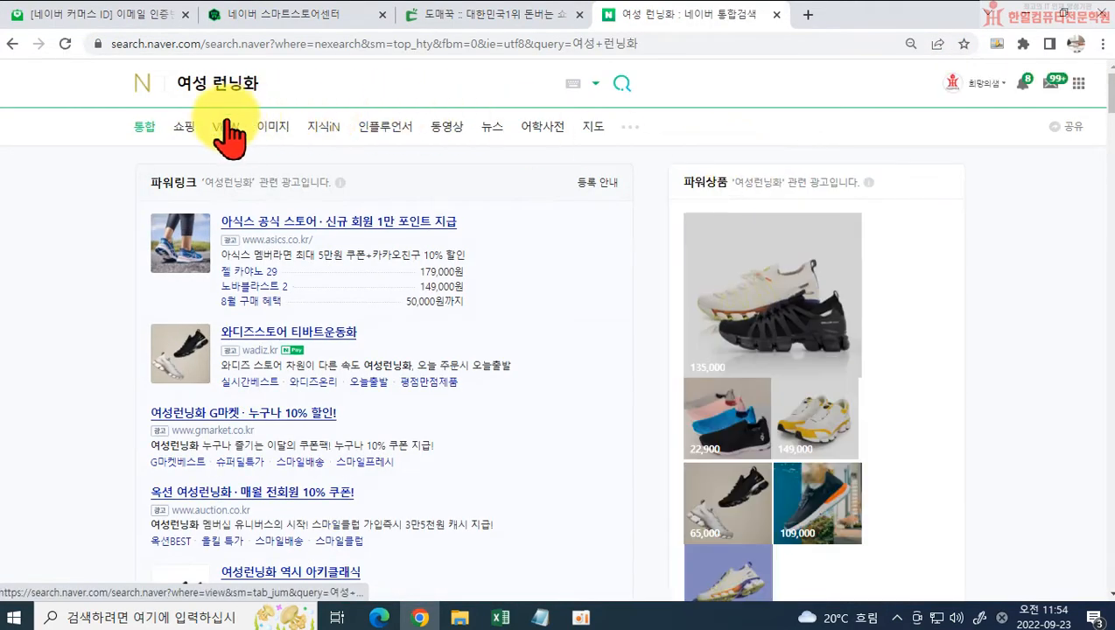
left_click(187, 125)
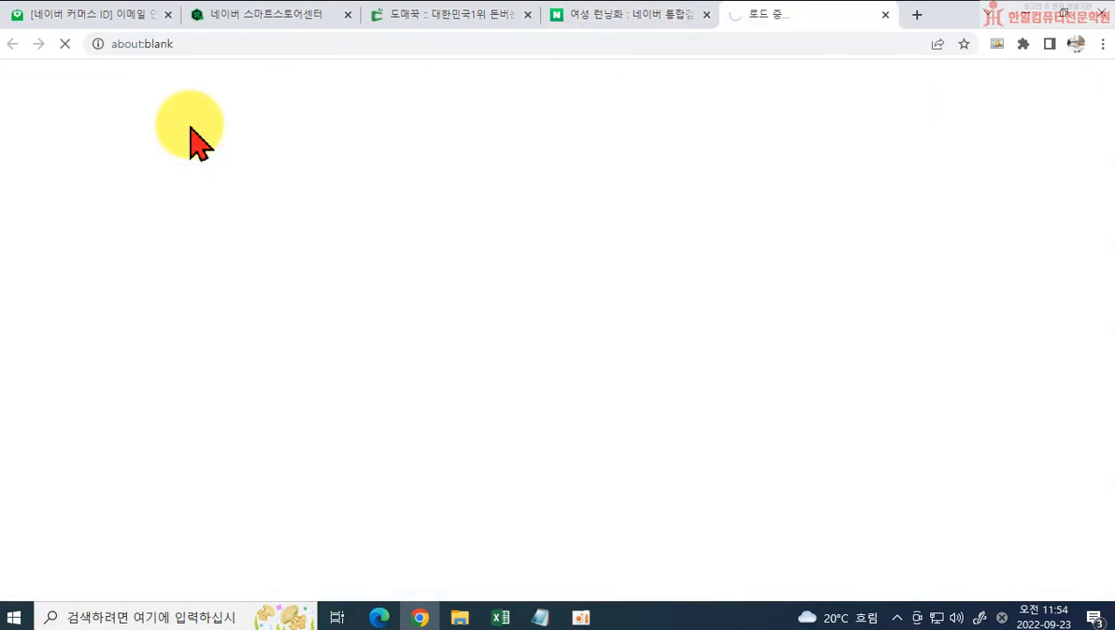
scroll(448, 310, "down", 5)
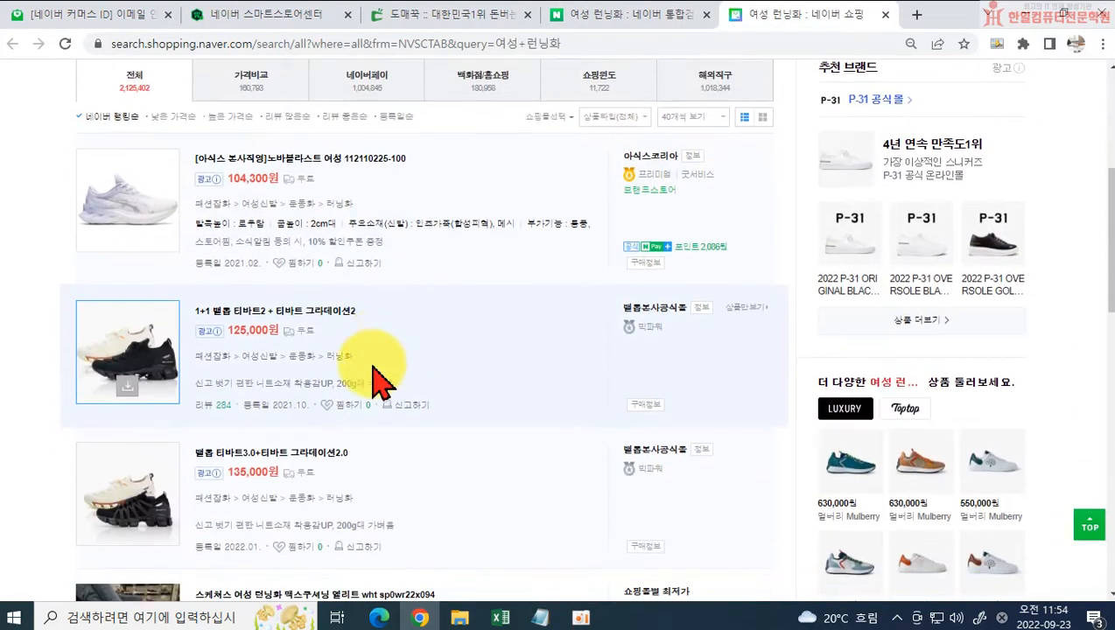
scroll(373, 368, "down", 2)
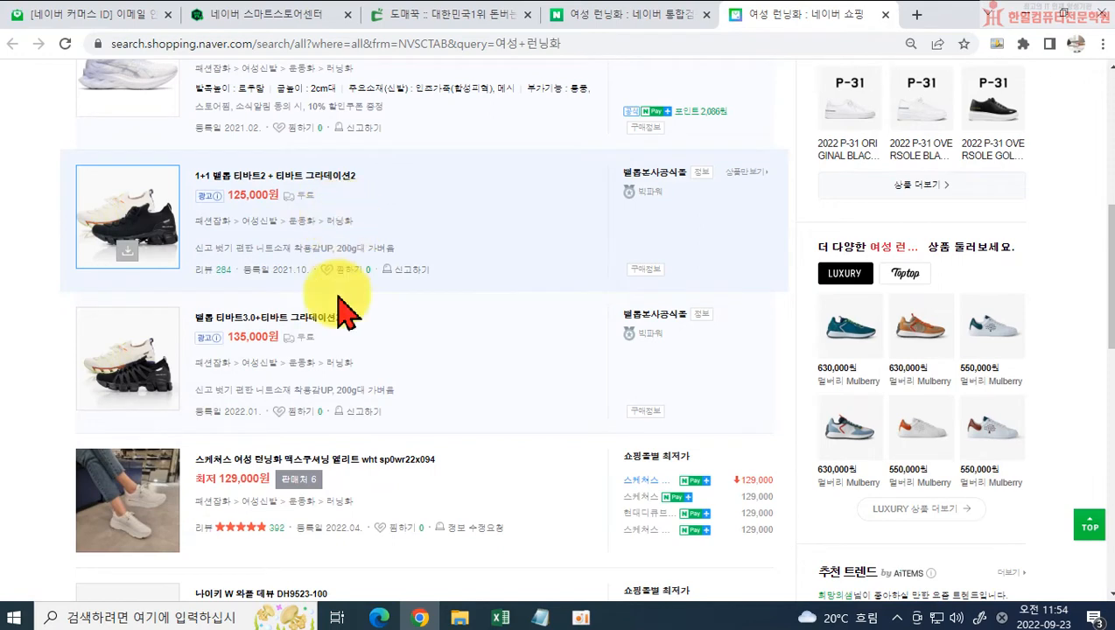
scroll(341, 350, "down", 1)
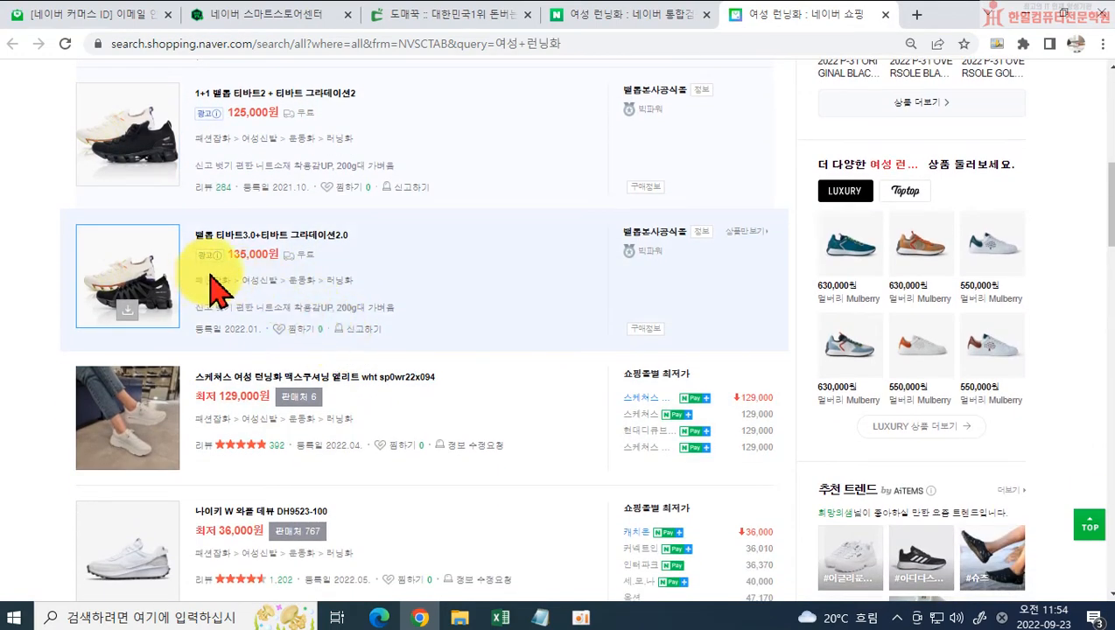
scroll(281, 321, "down", 2)
scroll(297, 320, "down", 2)
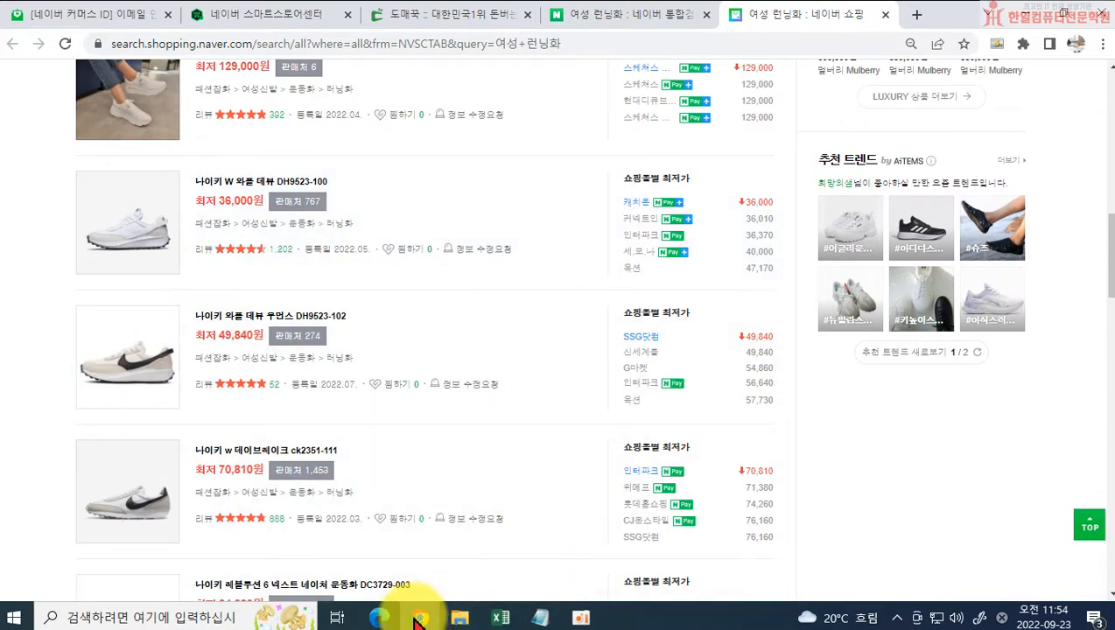
Step: Search the registration form's categories for 러닝화 and set the category to 패션잡화>여성신발>운동화>러닝화
left_click(280, 15)
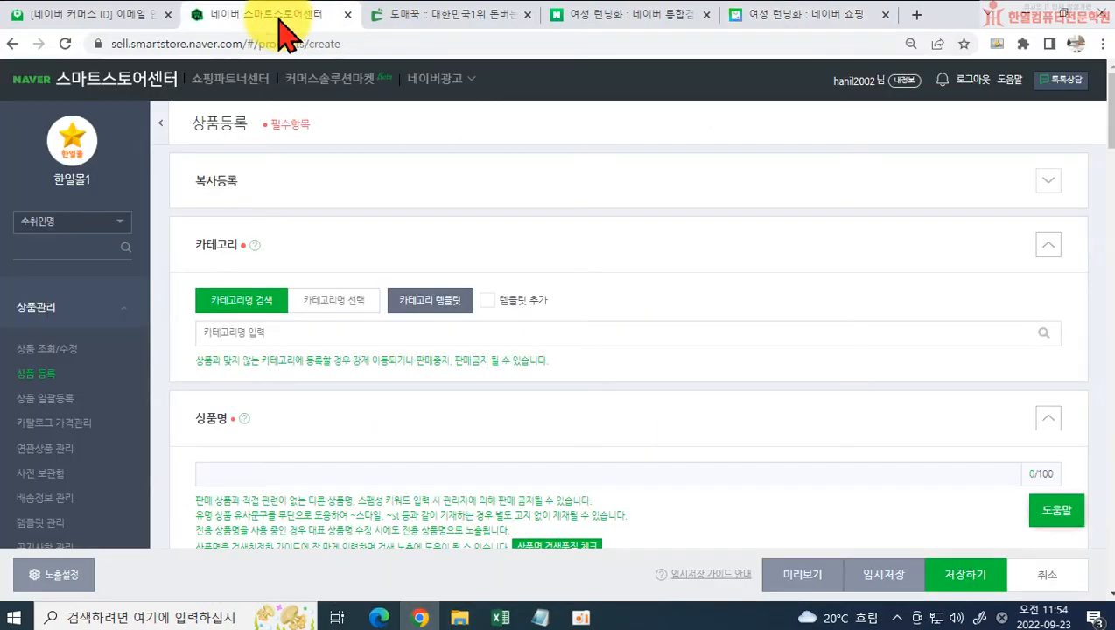
left_click(274, 331)
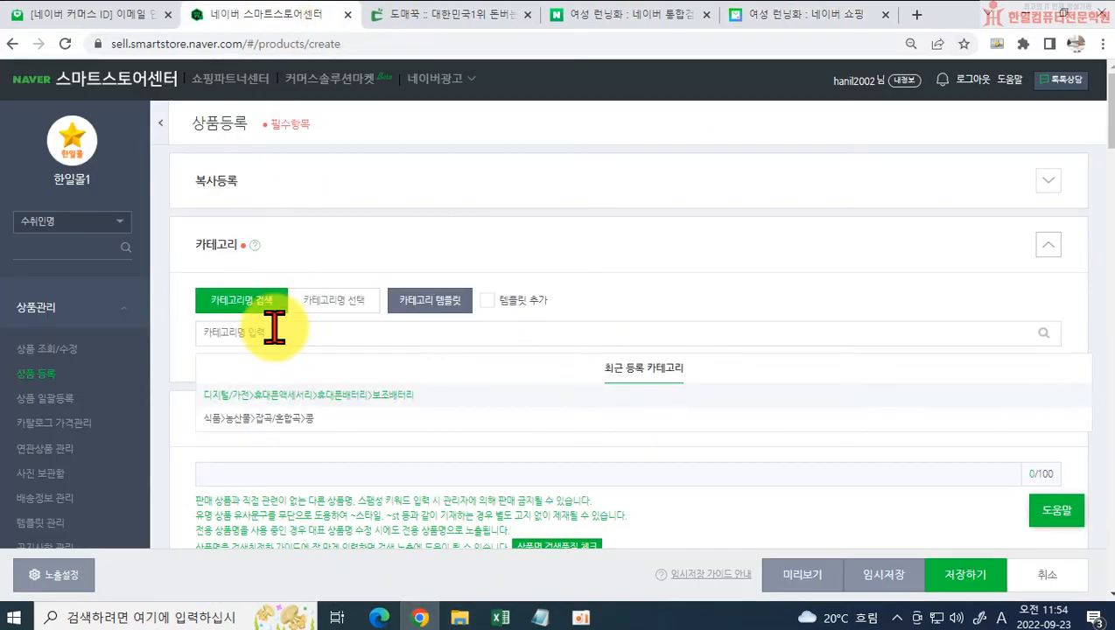
type("fp")
key("BackSpace")
key("BackSpace")
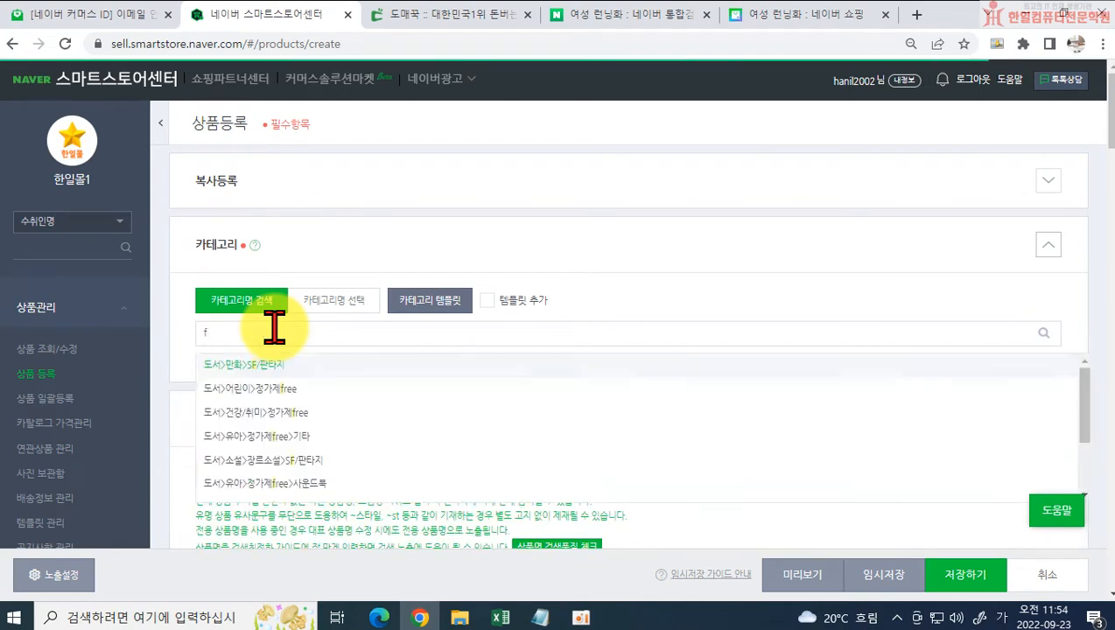
key("Hangul")
type("레닝화")
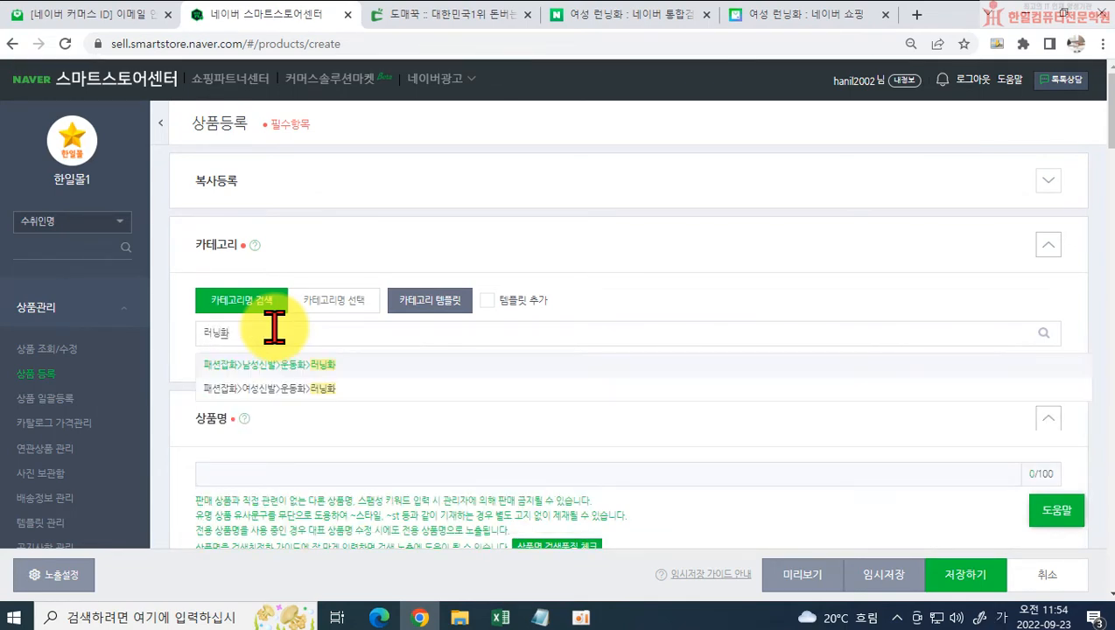
left_click(262, 389)
Step: Copy "가벼운 발편한 헬스 여성 런닝화 DS-0221" from the Excel sheet into the product name and run the name's search-quality check
scroll(263, 407, "down", 2)
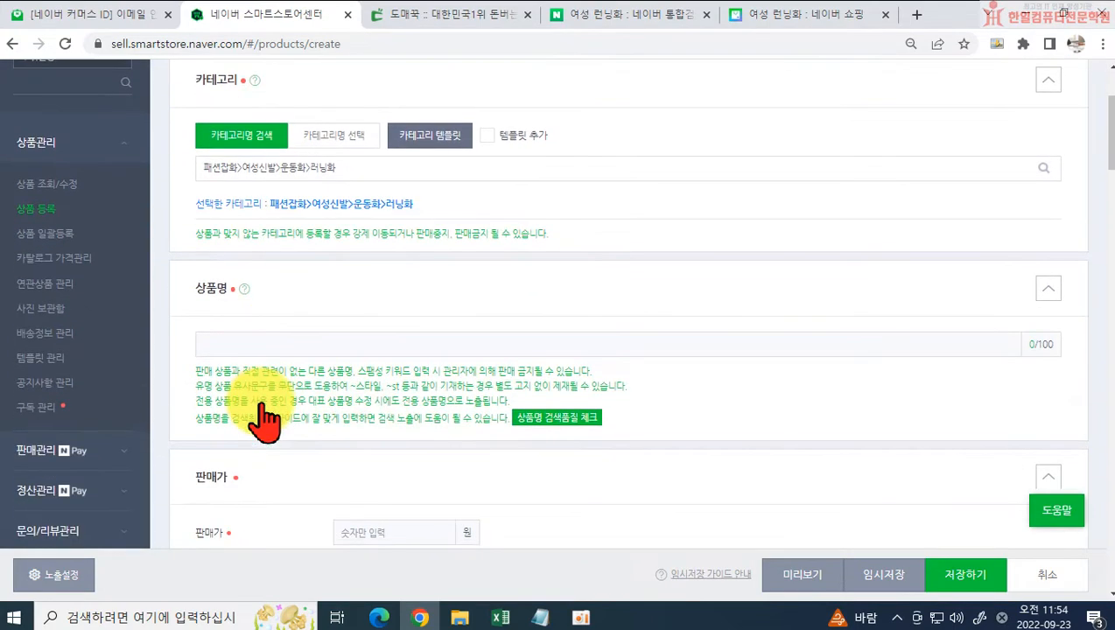
left_click(224, 348)
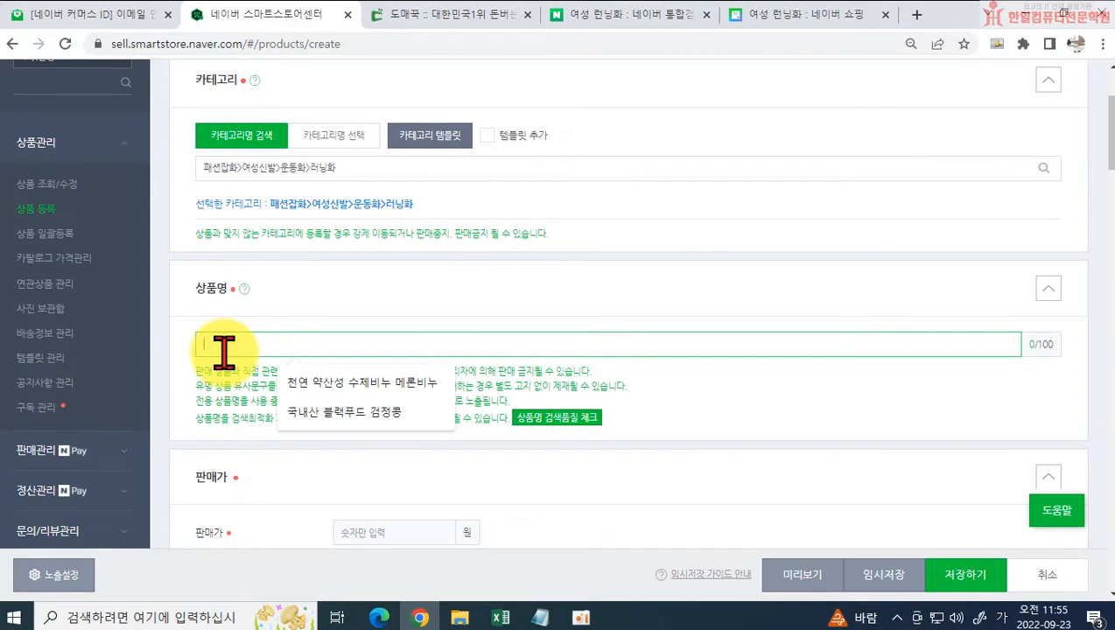
left_click(496, 619)
double_click(338, 420)
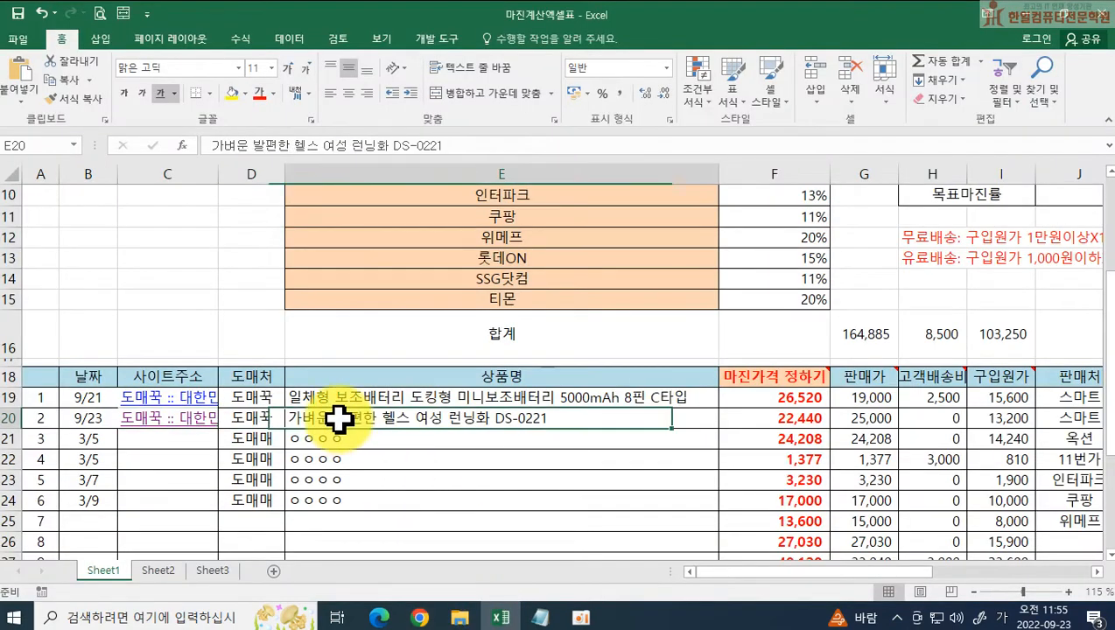
left_click_drag(289, 418, 548, 418)
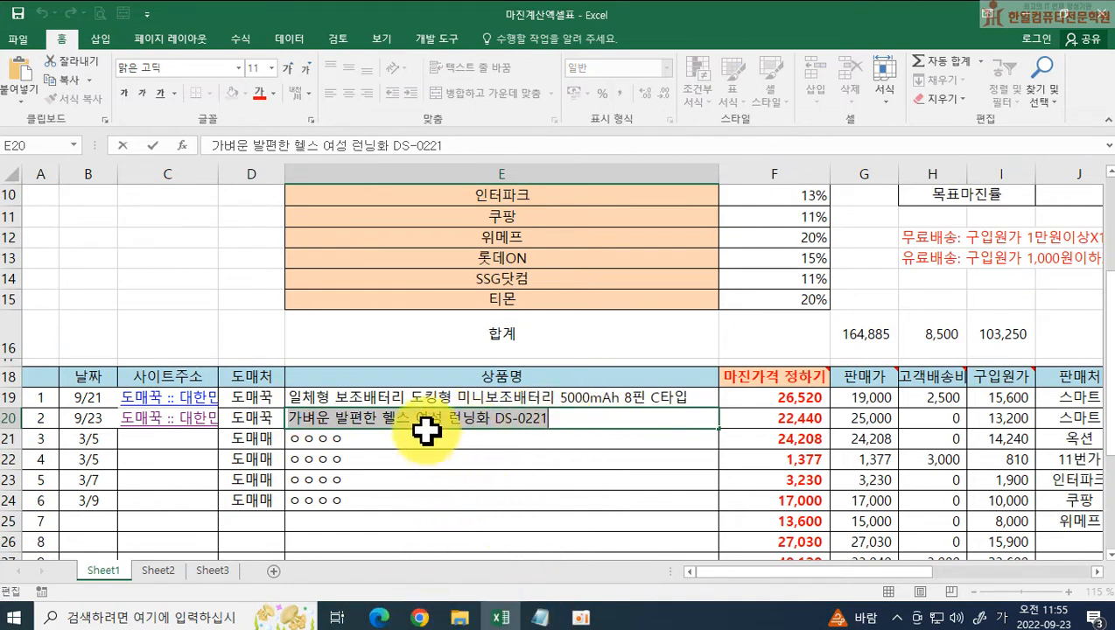
left_click(1027, 14)
key("ctrl+v")
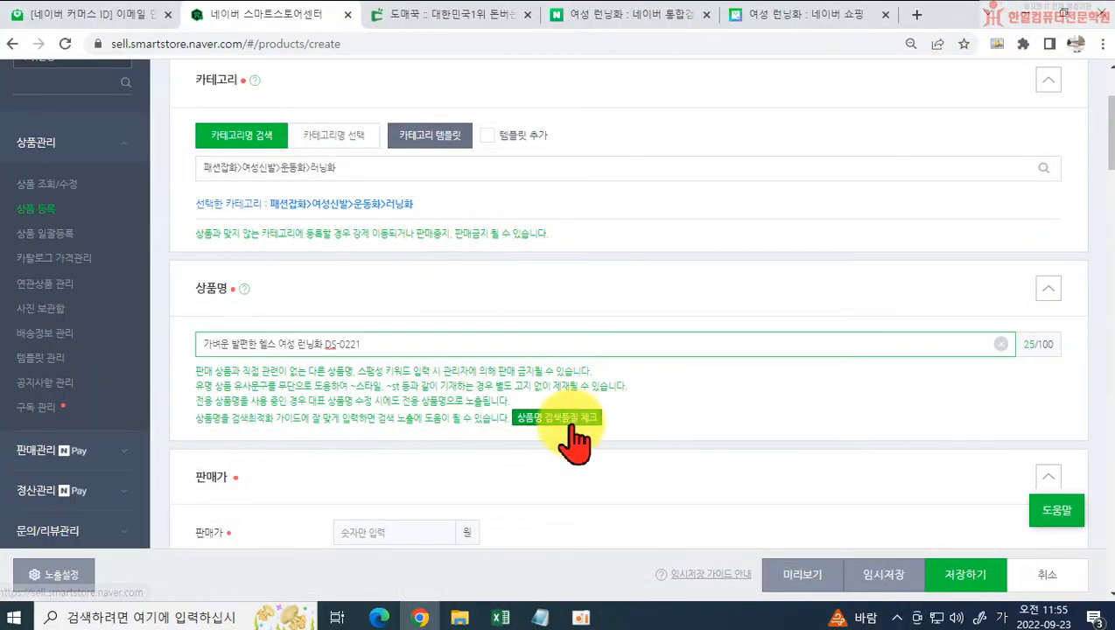
left_click(564, 420)
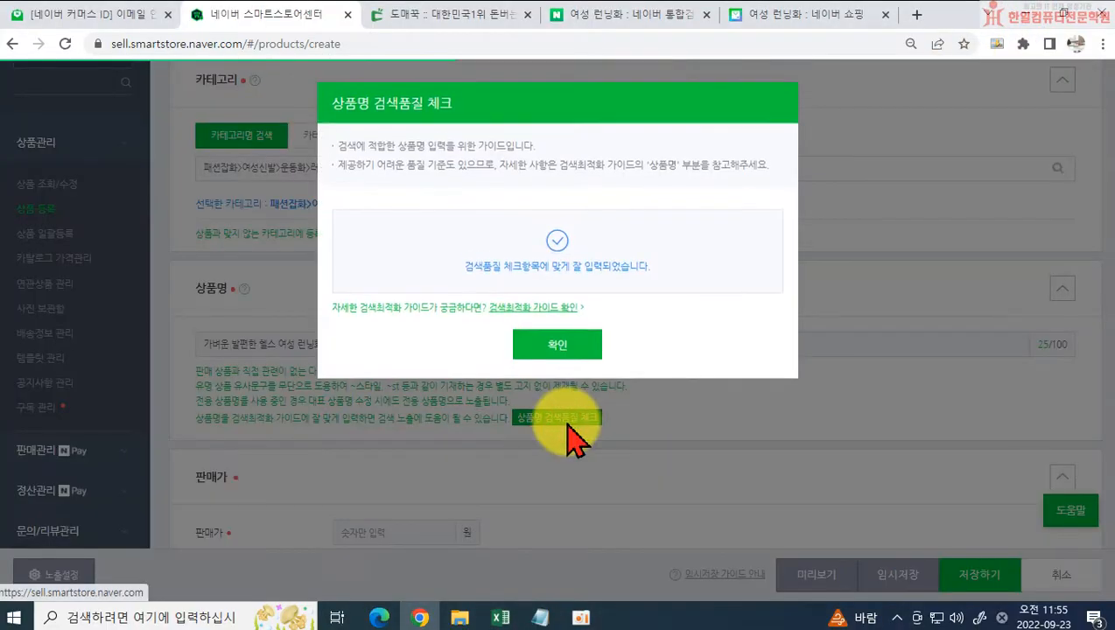
Step: Remove "DS-0221" from the end of the product name and run the name's search-quality check again
left_click(558, 348)
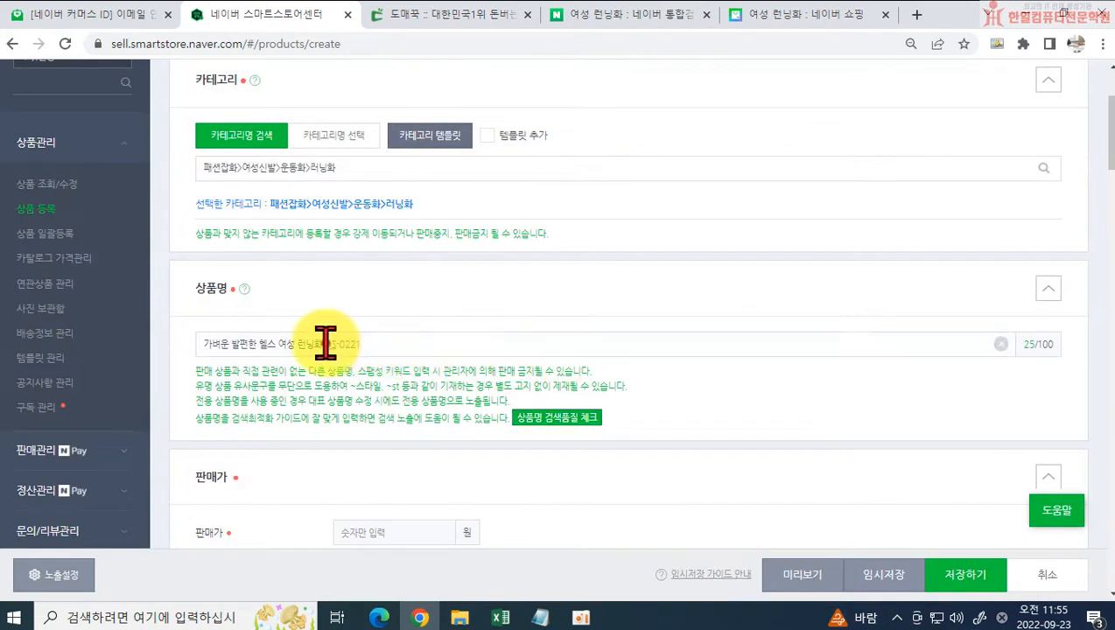
left_click_drag(325, 342, 373, 341)
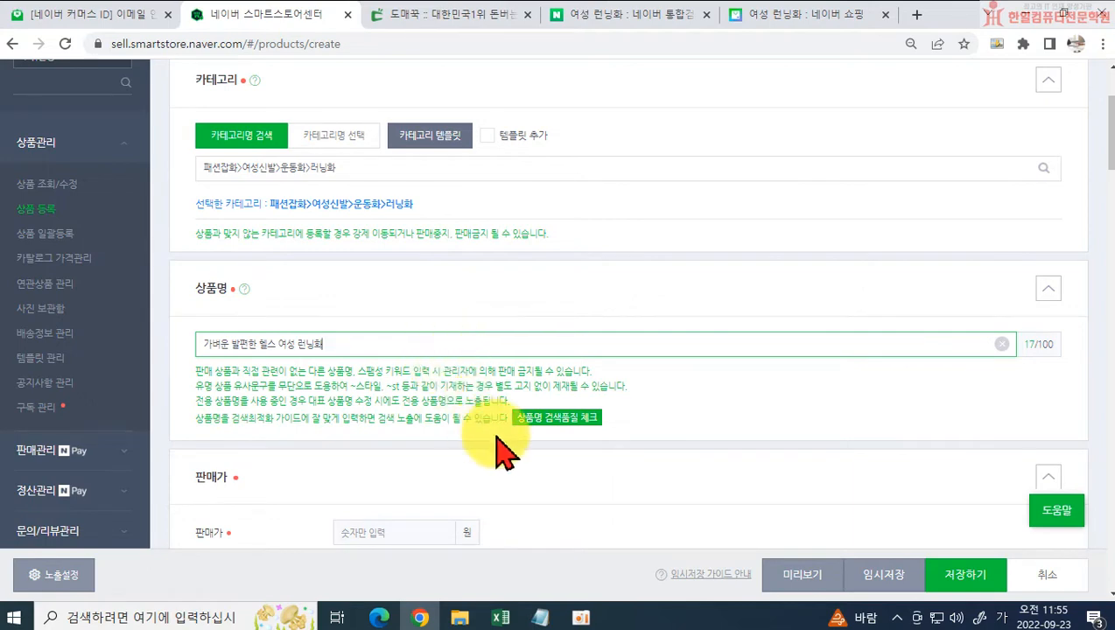
scroll(473, 393, "down", 1)
left_click(549, 335)
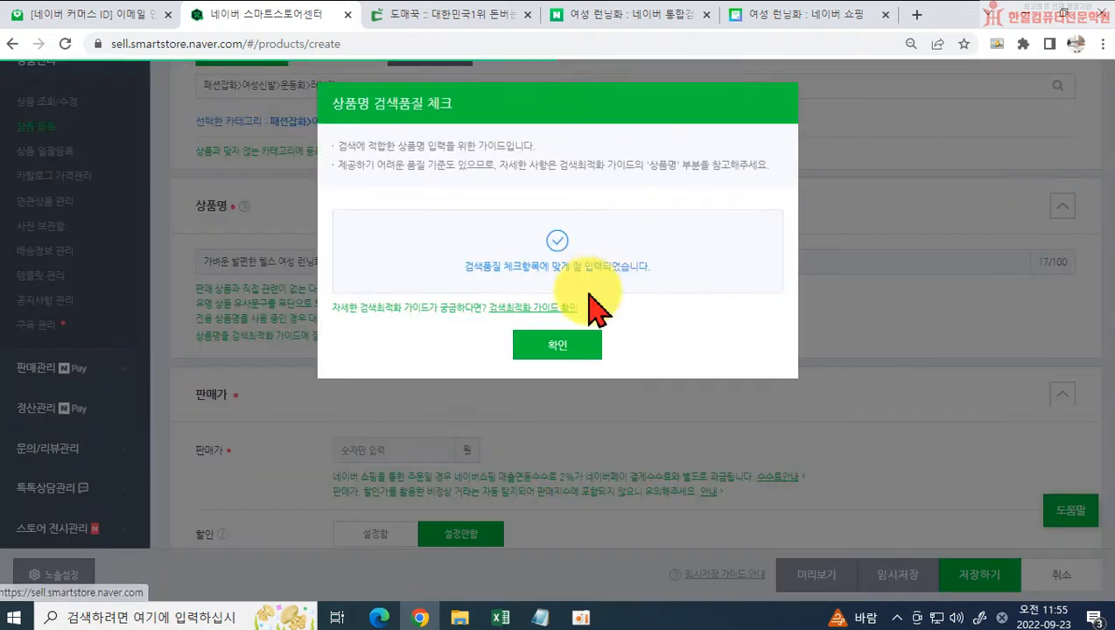
left_click(574, 345)
Step: Set the product's sale price (판매가) to 30,000 won
scroll(604, 384, "down", 2)
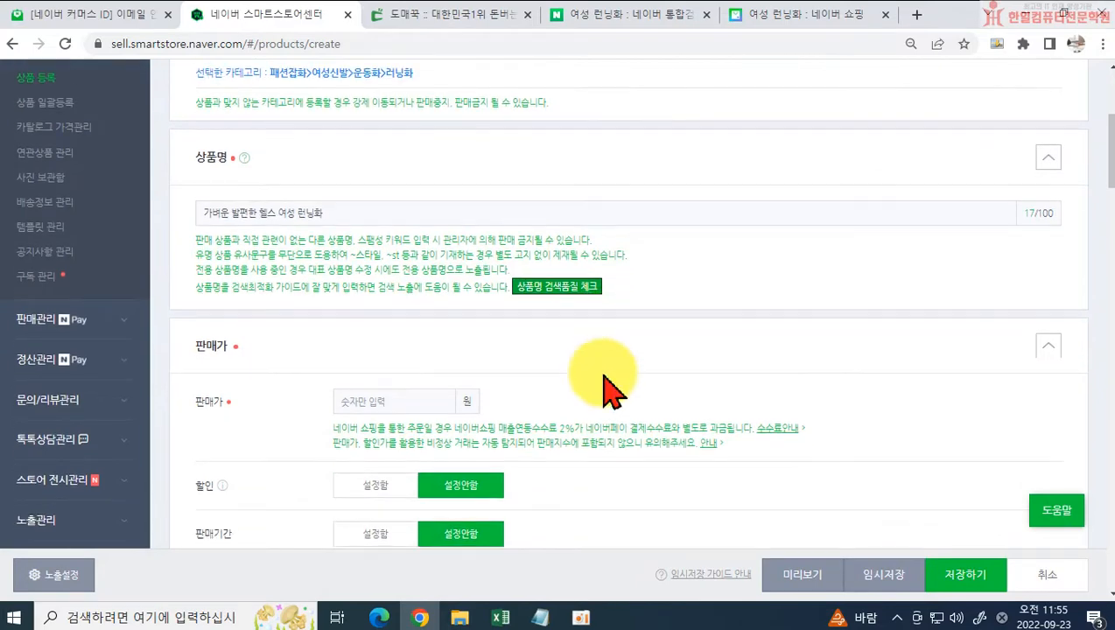
left_click(376, 284)
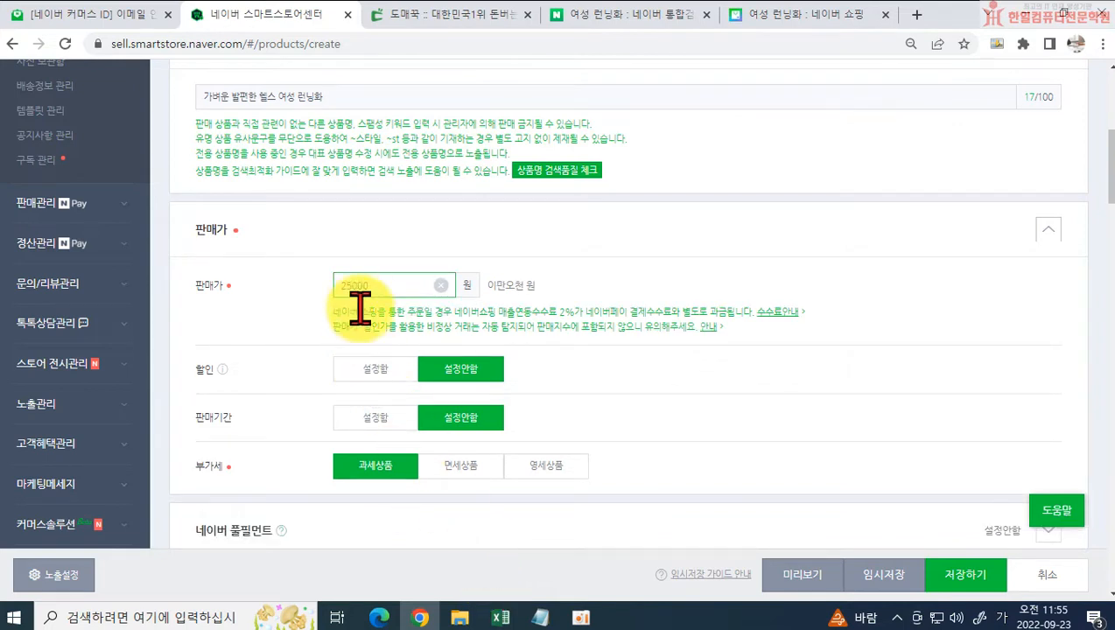
left_click_drag(373, 286, 313, 289)
type("300")
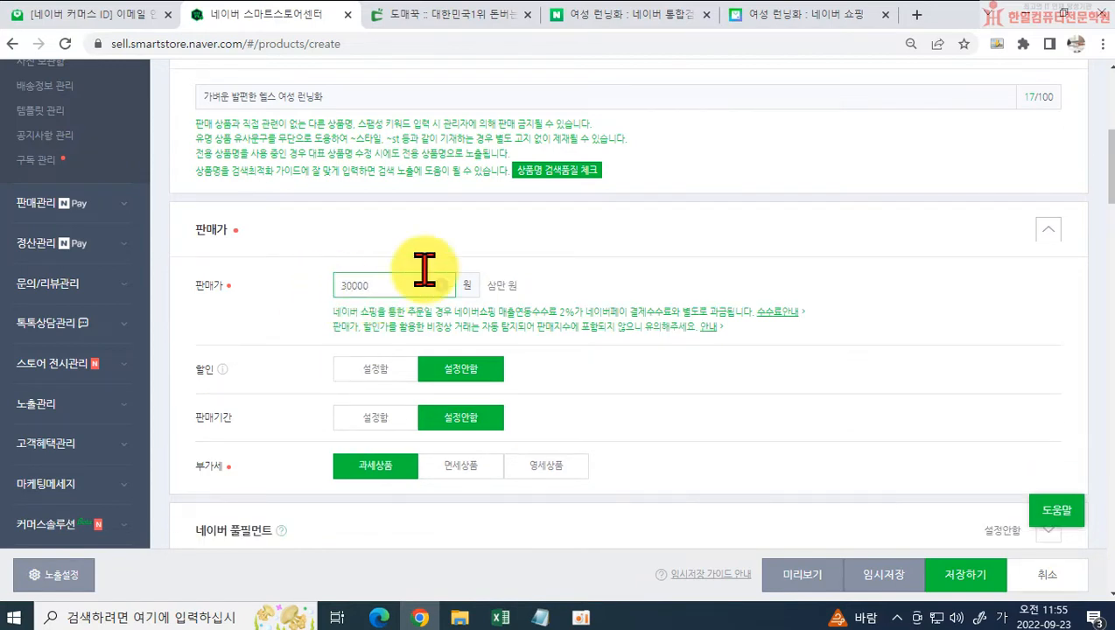
Step: Enable the discount setting, choose 전체 할인, and set the discount amount to 5000 won
left_click(398, 371)
scroll(428, 503, "down", 2)
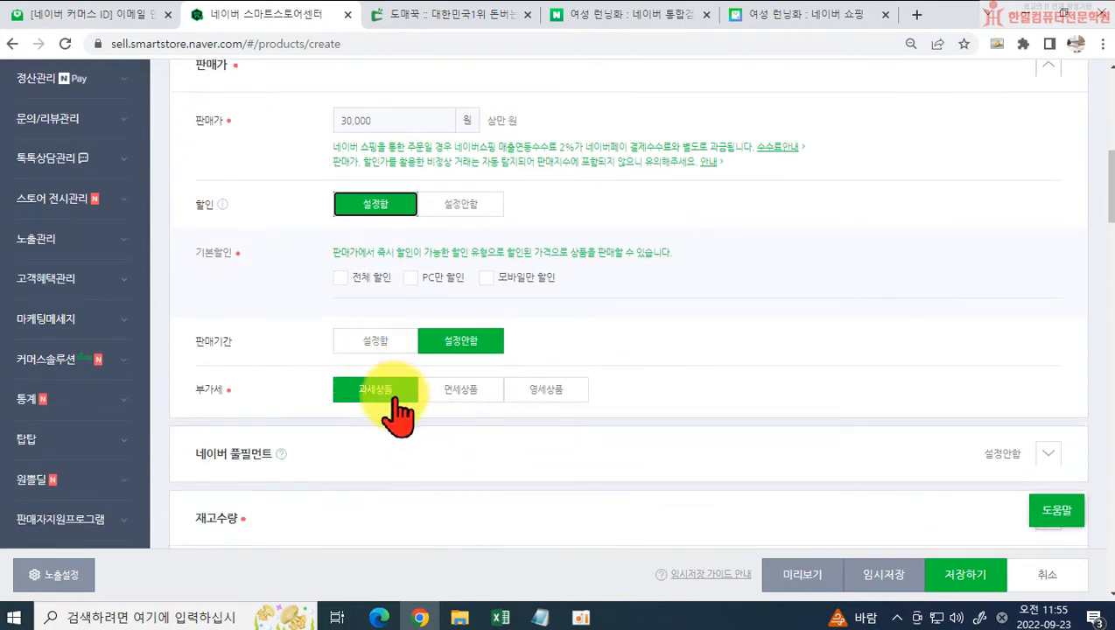
left_click(340, 277)
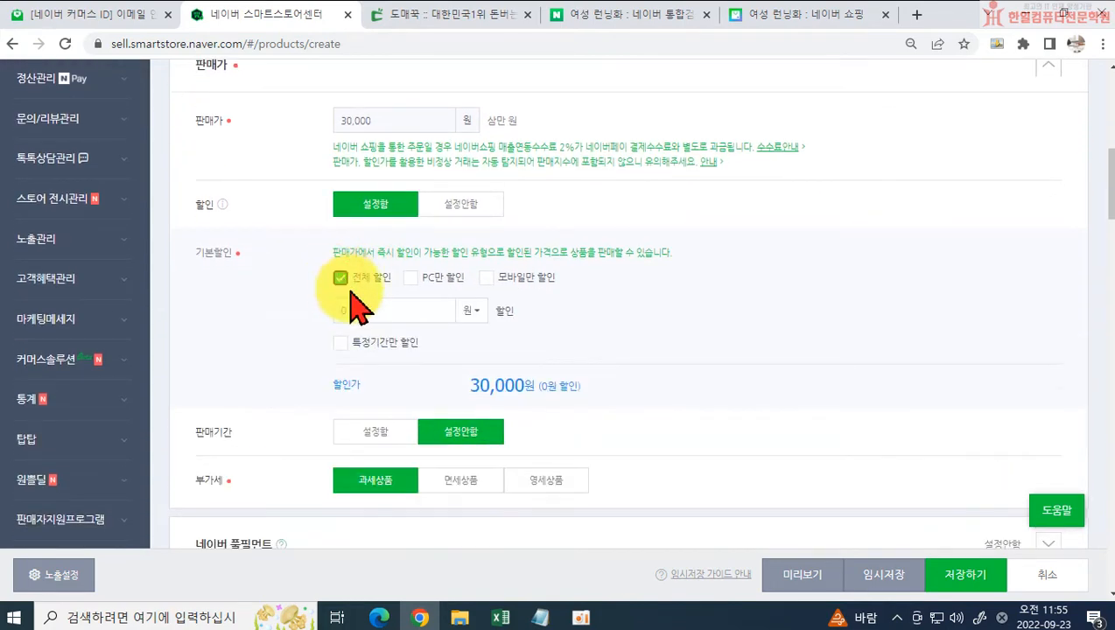
left_click(341, 310)
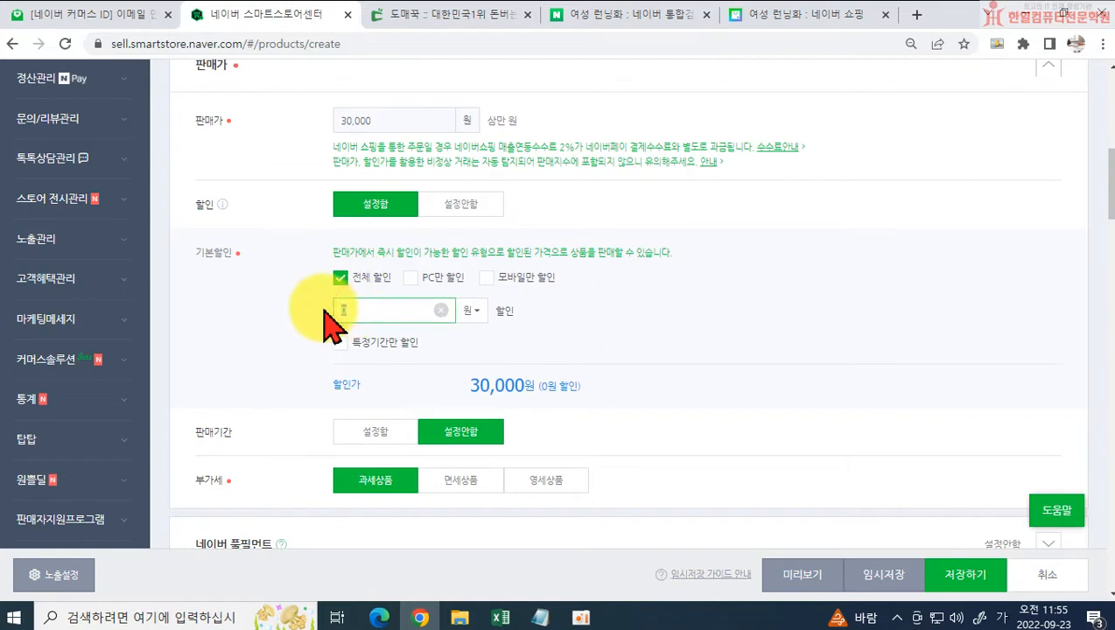
type("5000")
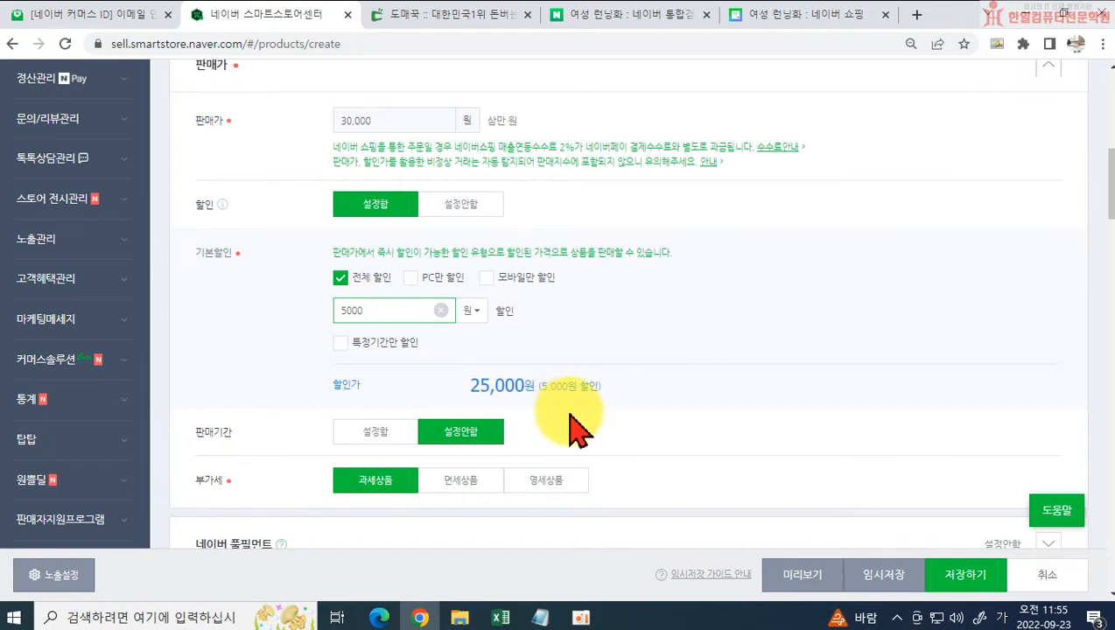
Step: Expand the product's 옵션 section below the stock quantity to show its selectable-option settings
scroll(568, 428, "down", 1)
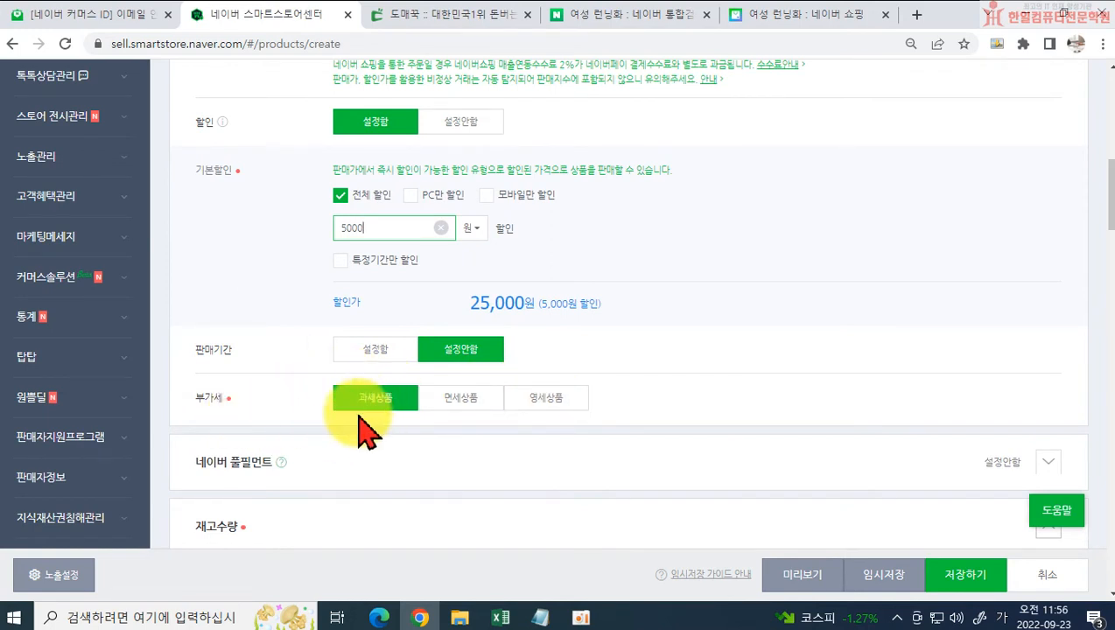
scroll(363, 429, "down", 2)
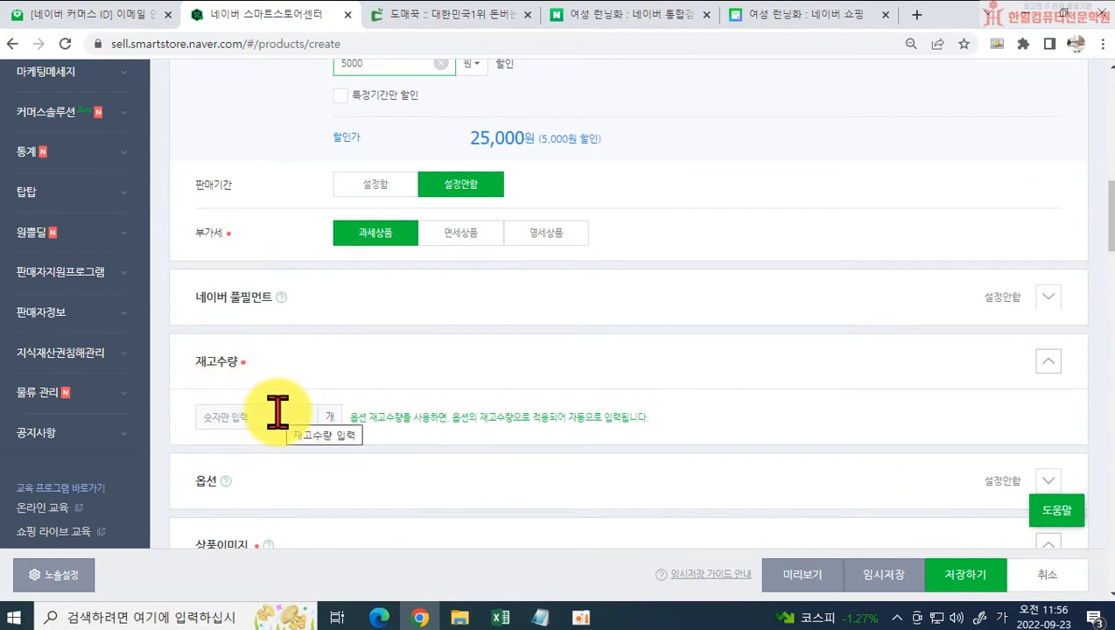
scroll(277, 411, "down", 1)
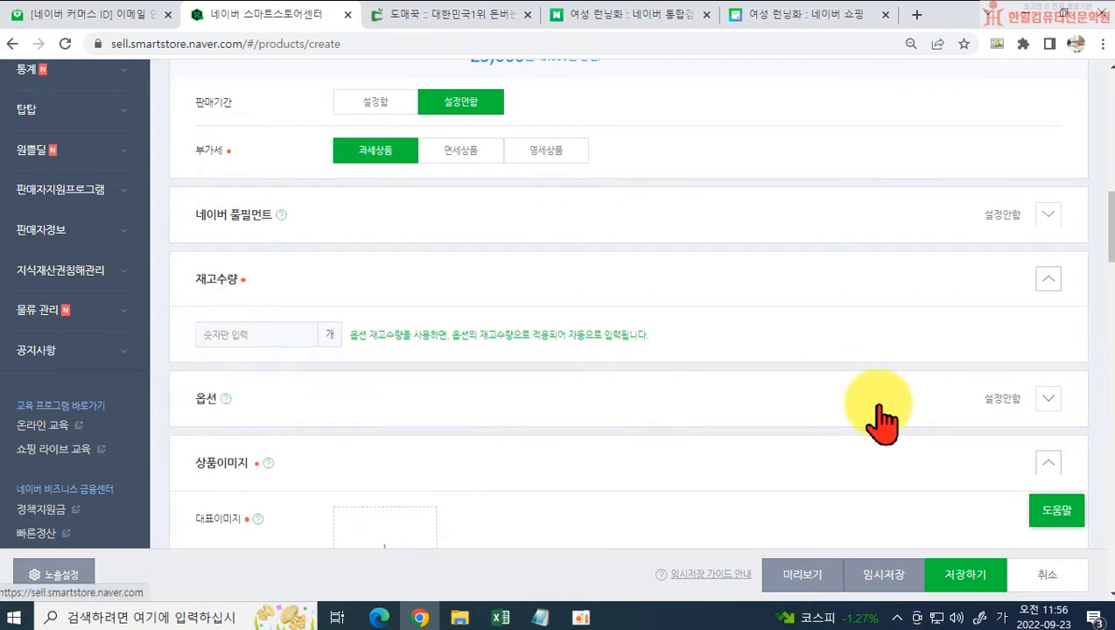
left_click(1046, 400)
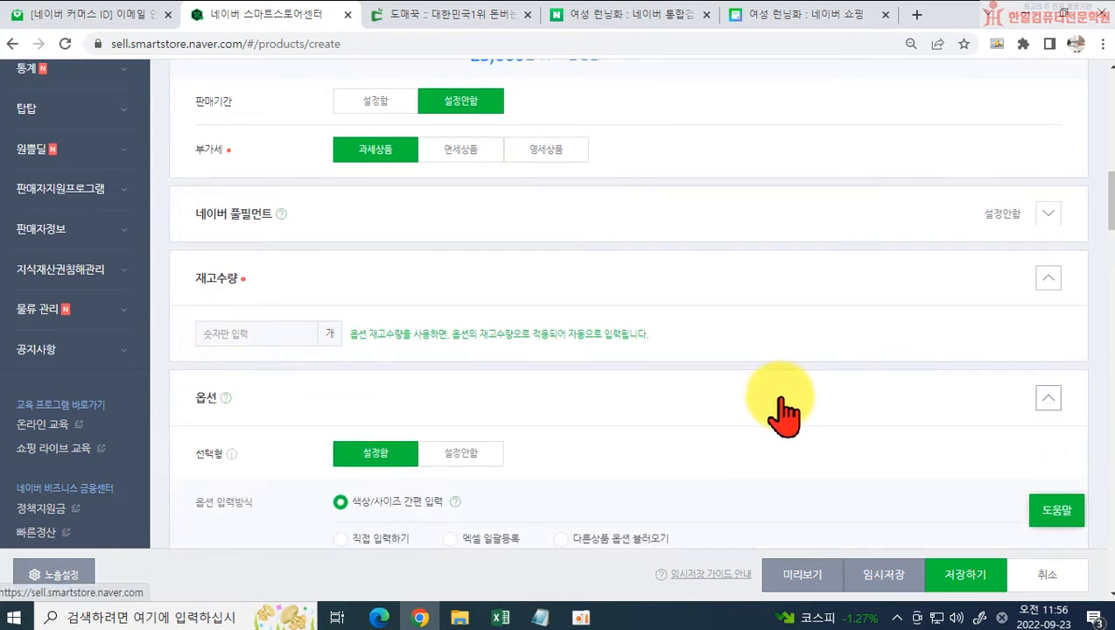
scroll(770, 358, "down", 2)
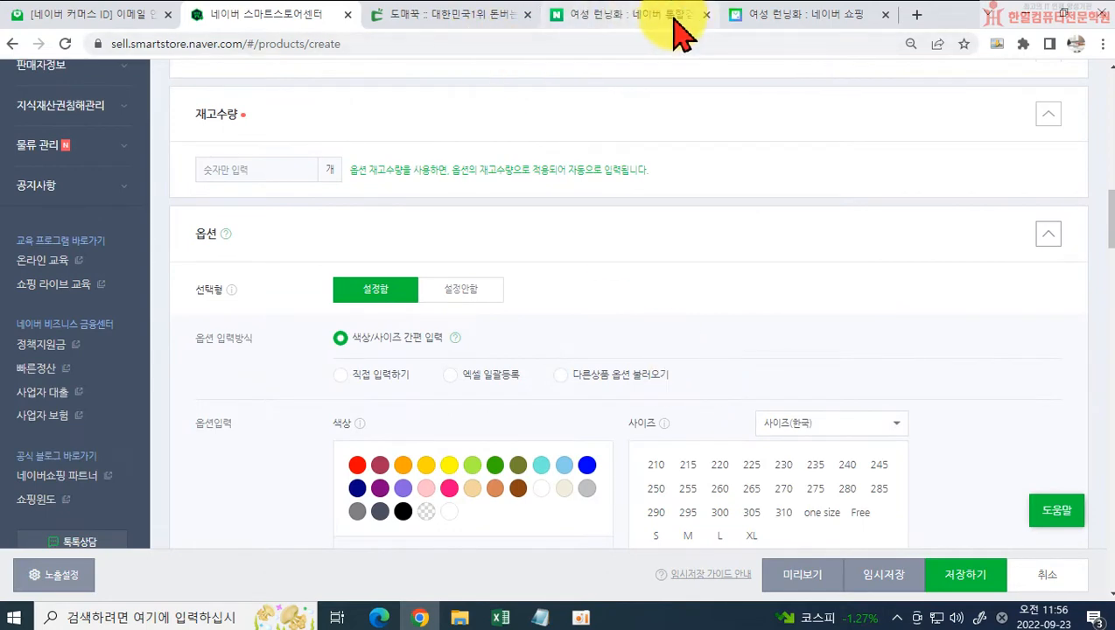
Step: Examine the available colours in the shoe's option list on the supplier page, and return to the registration form
left_click(463, 14)
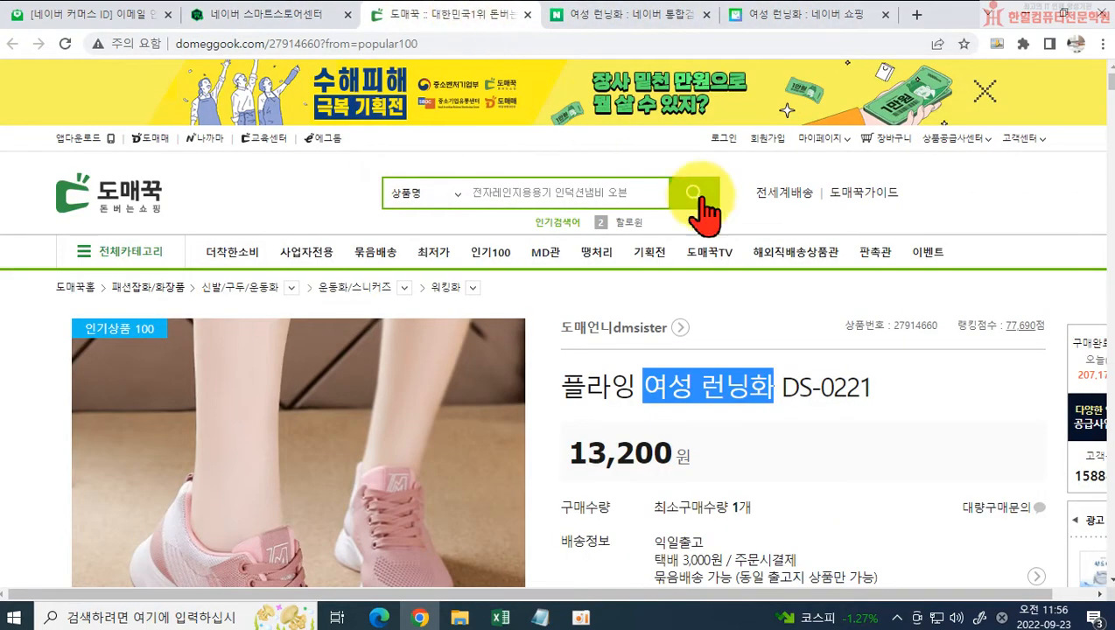
scroll(791, 294, "down", 4)
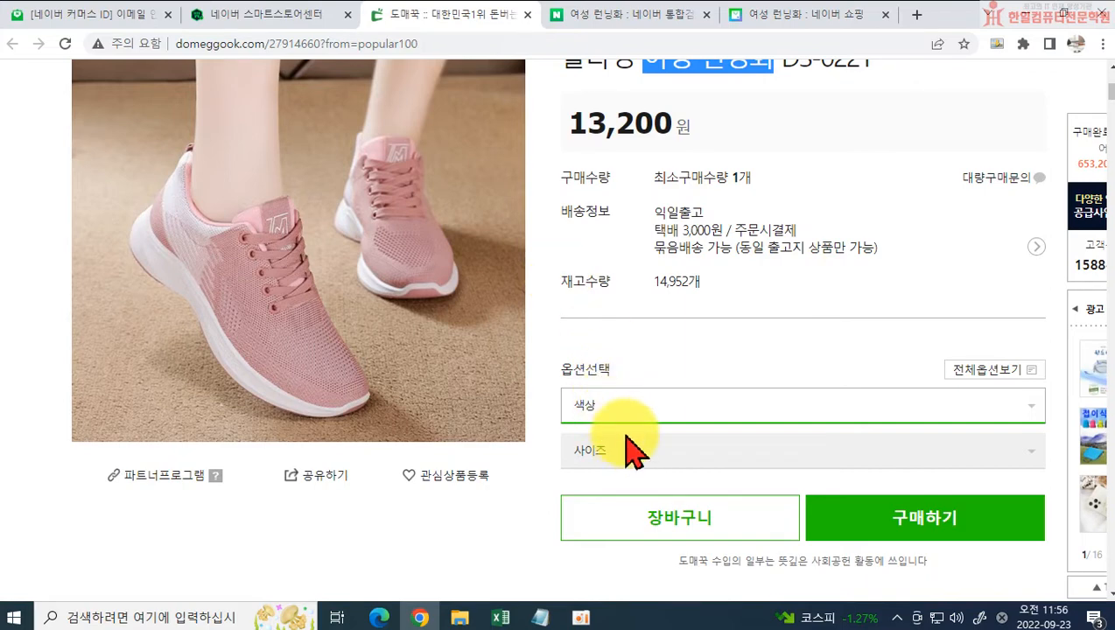
left_click(621, 407)
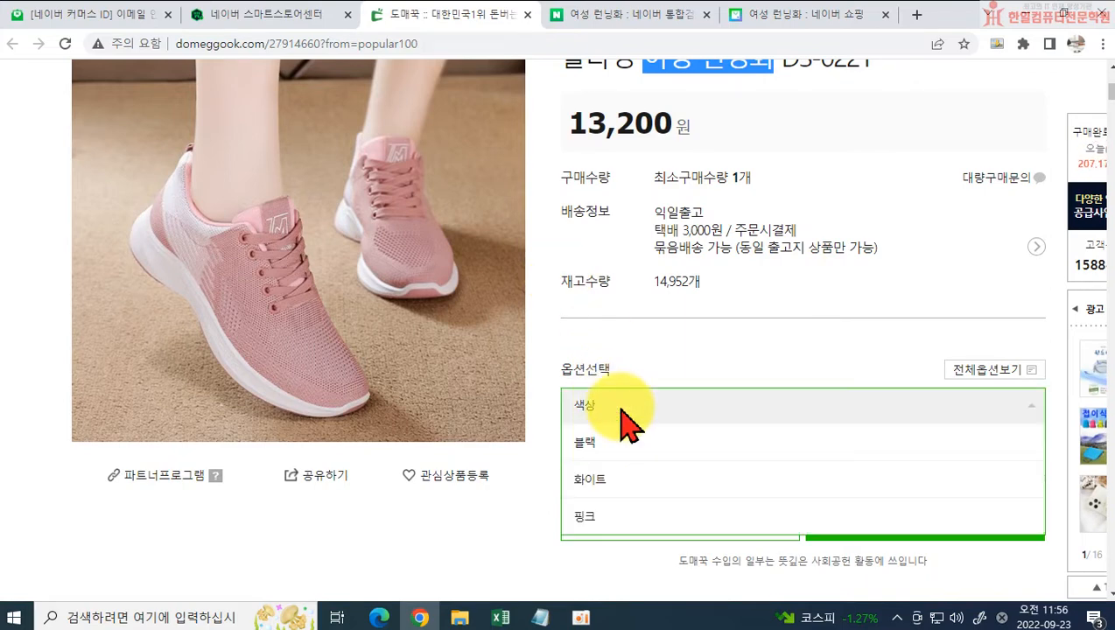
left_click(620, 408)
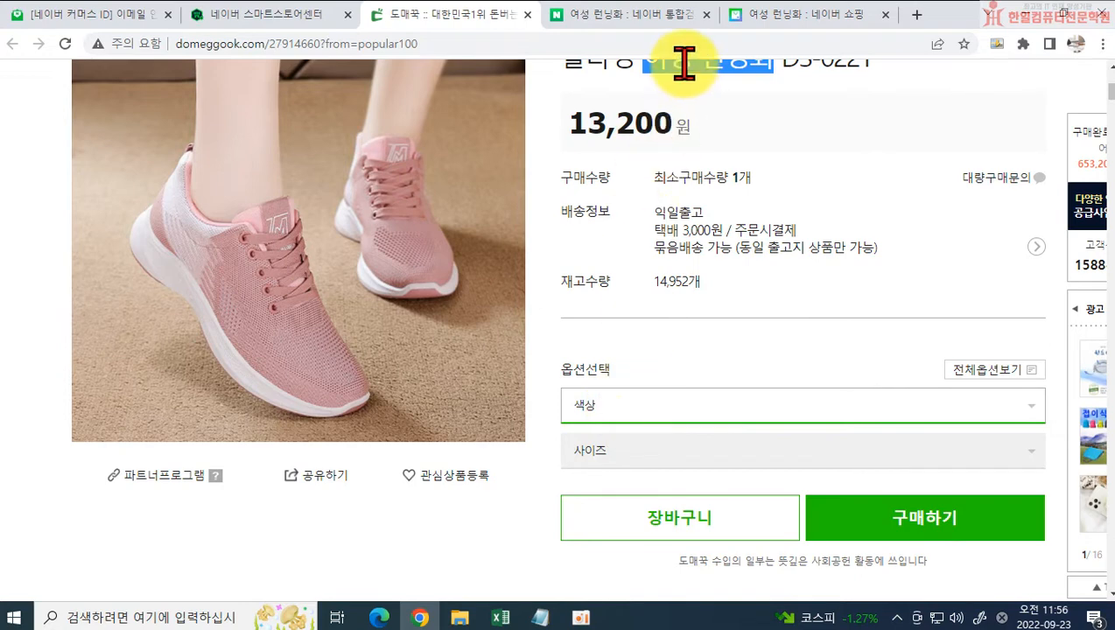
left_click(302, 16)
Step: Set the option input method to 직접 입력하기
scroll(398, 363, "down", 1)
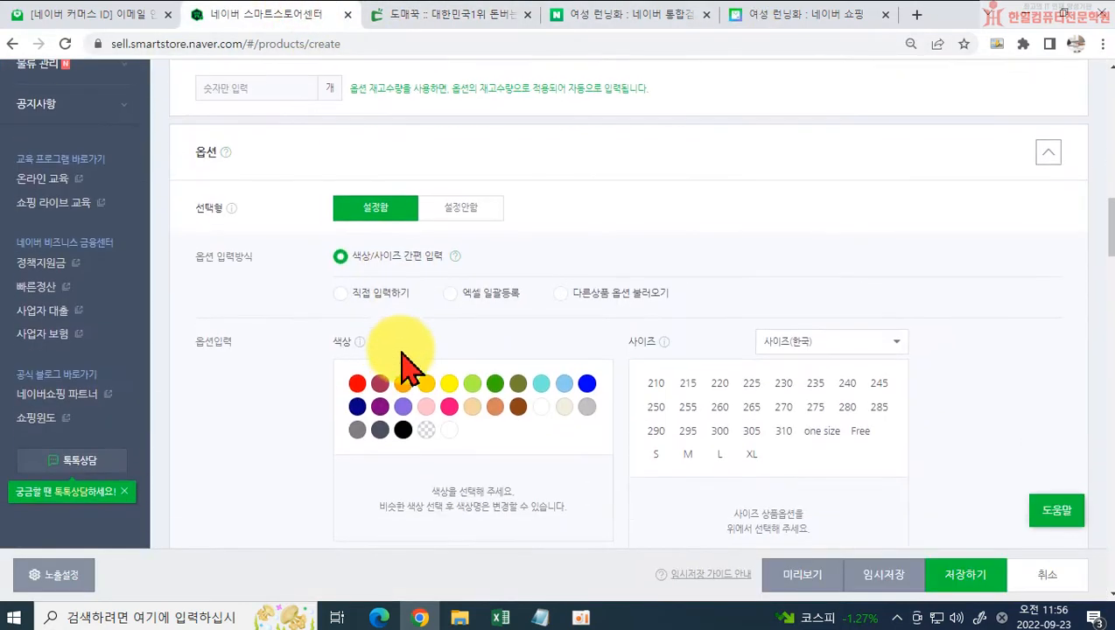
scroll(352, 218, "down", 1)
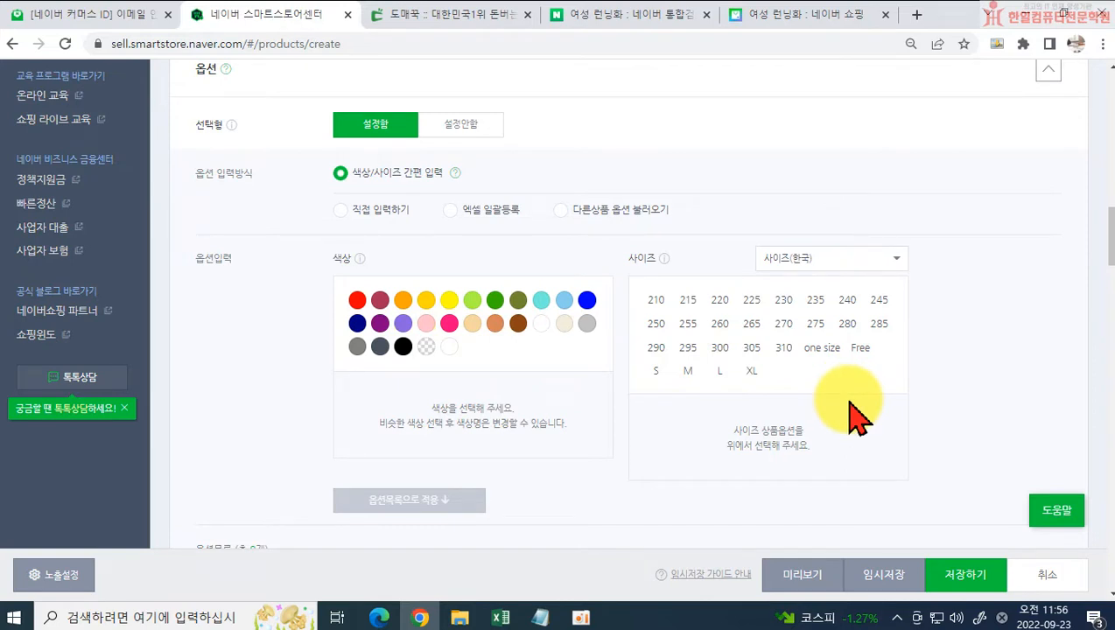
left_click(353, 209)
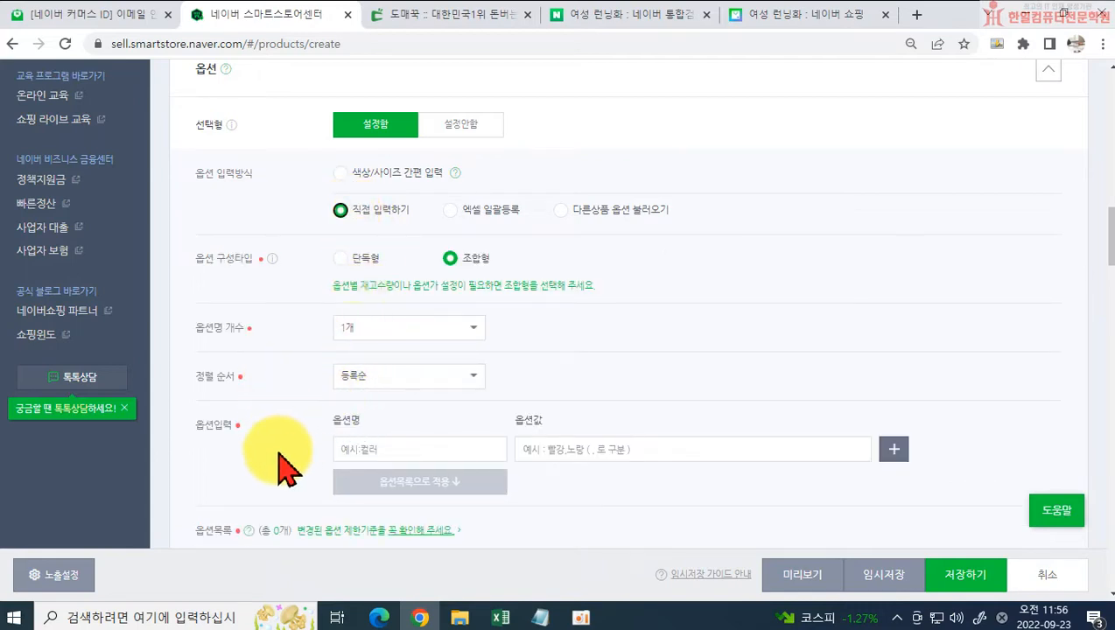
Step: Enter the option name 컬러 with the values 블랙,화이트,핑크, and compare them with the supplier page's colour list
left_click(421, 453)
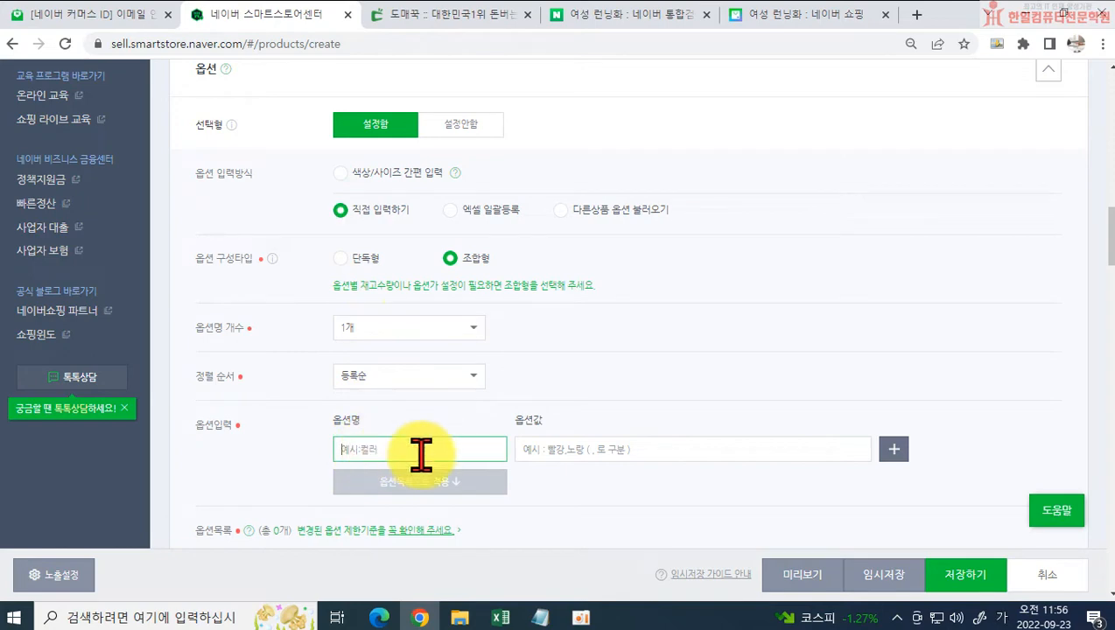
left_click(431, 17)
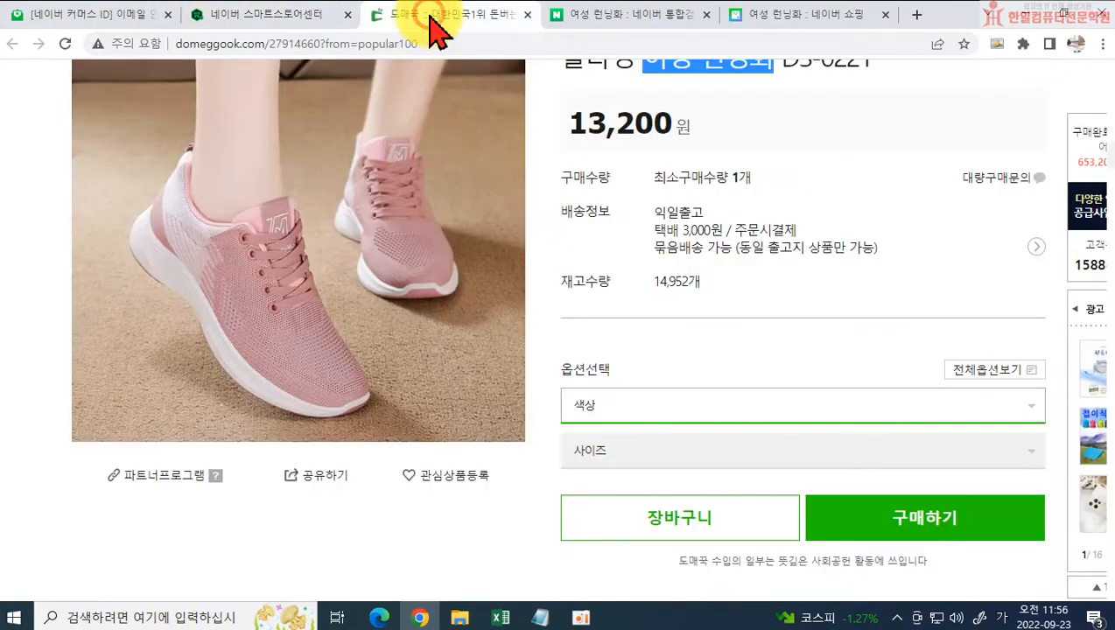
left_click(294, 18)
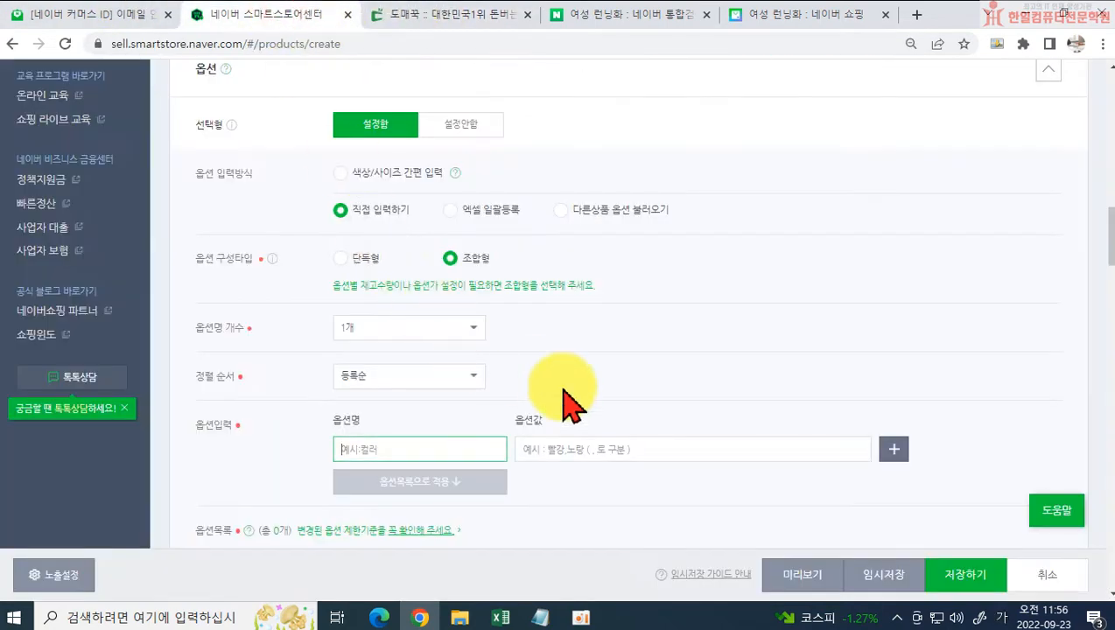
type("ㅅ")
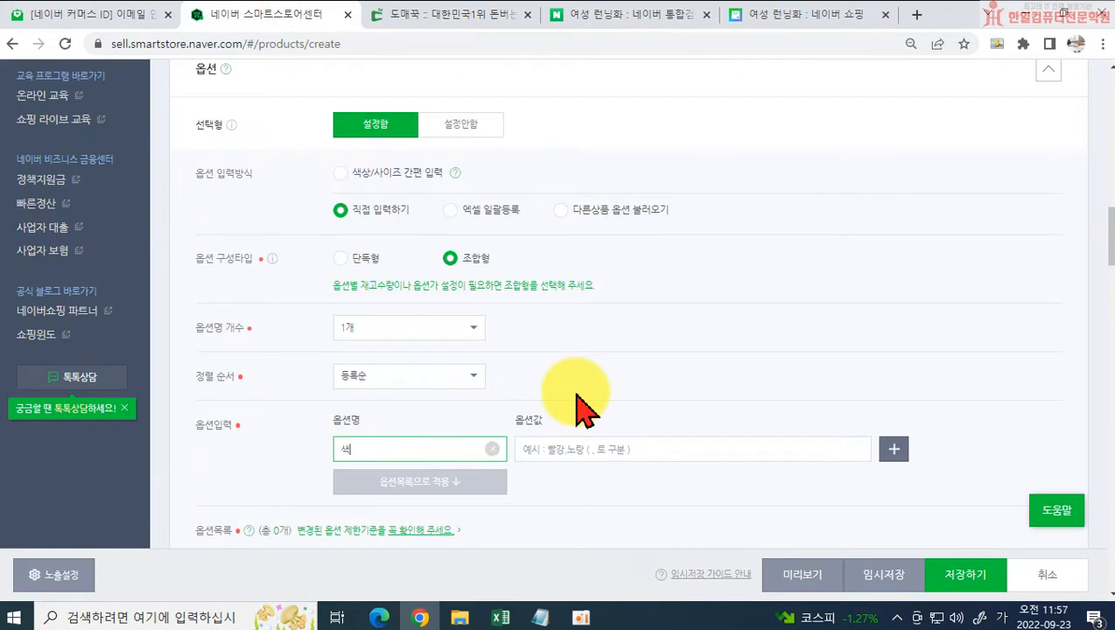
type("컬러")
key("Tab")
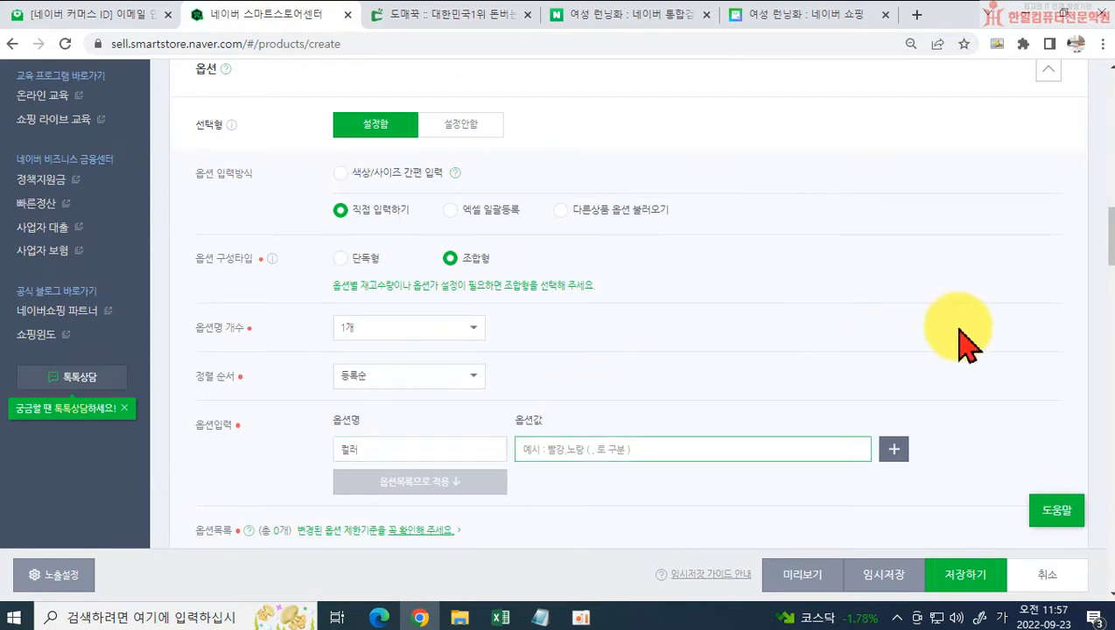
type("ㅂ")
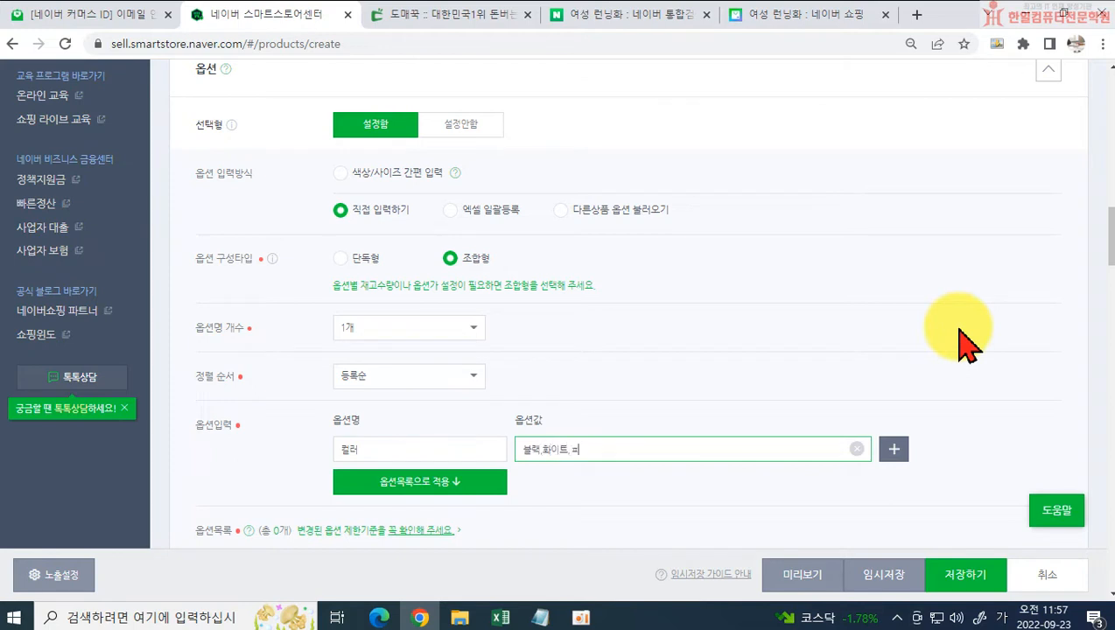
left_click(461, 17)
left_click(728, 407)
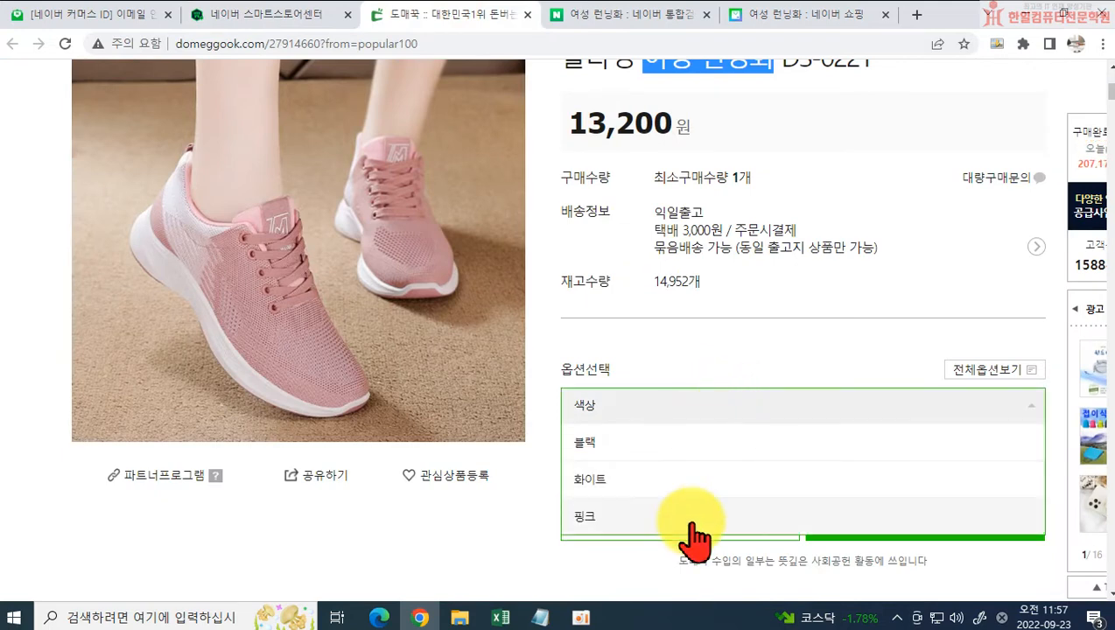
left_click(310, 19)
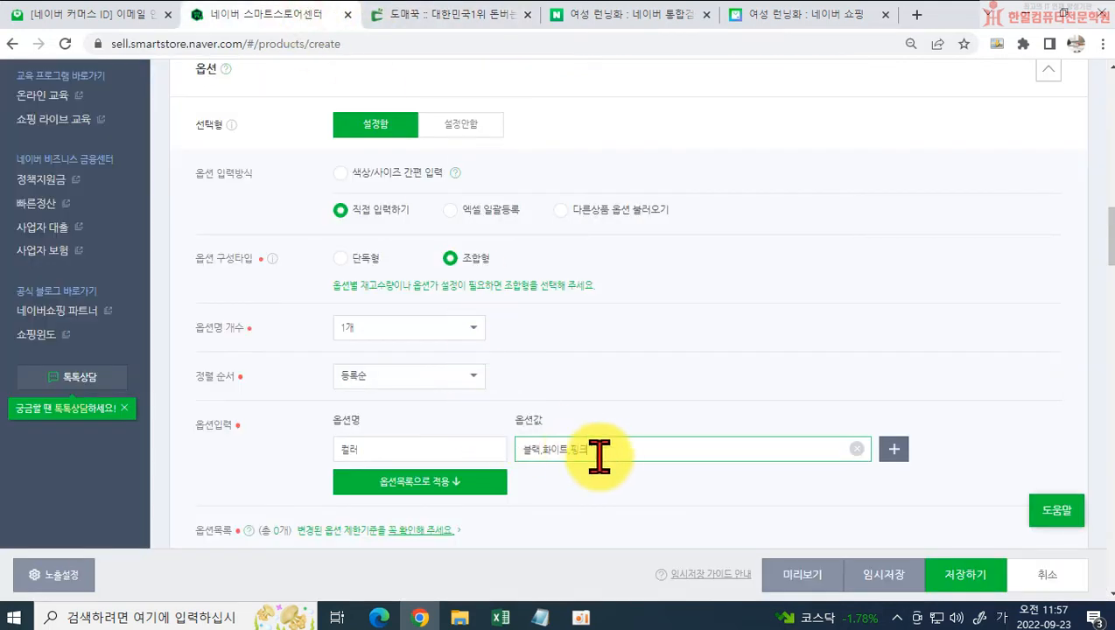
Step: Add a second option row and name it 사이즈
left_click(894, 450)
left_click(422, 481)
type("시")
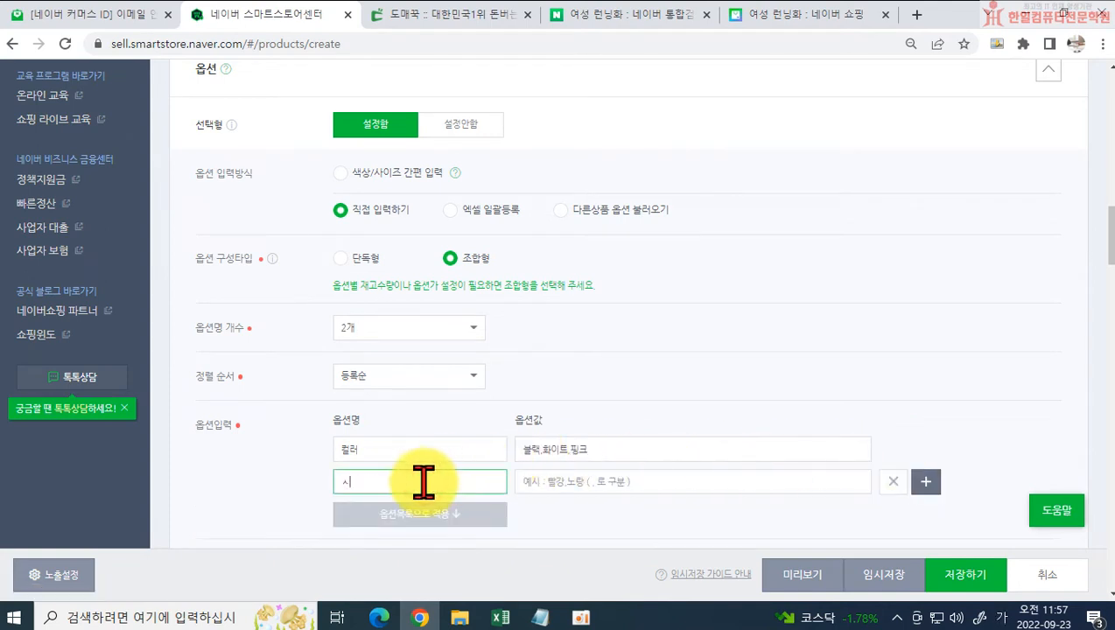
left_click(525, 483)
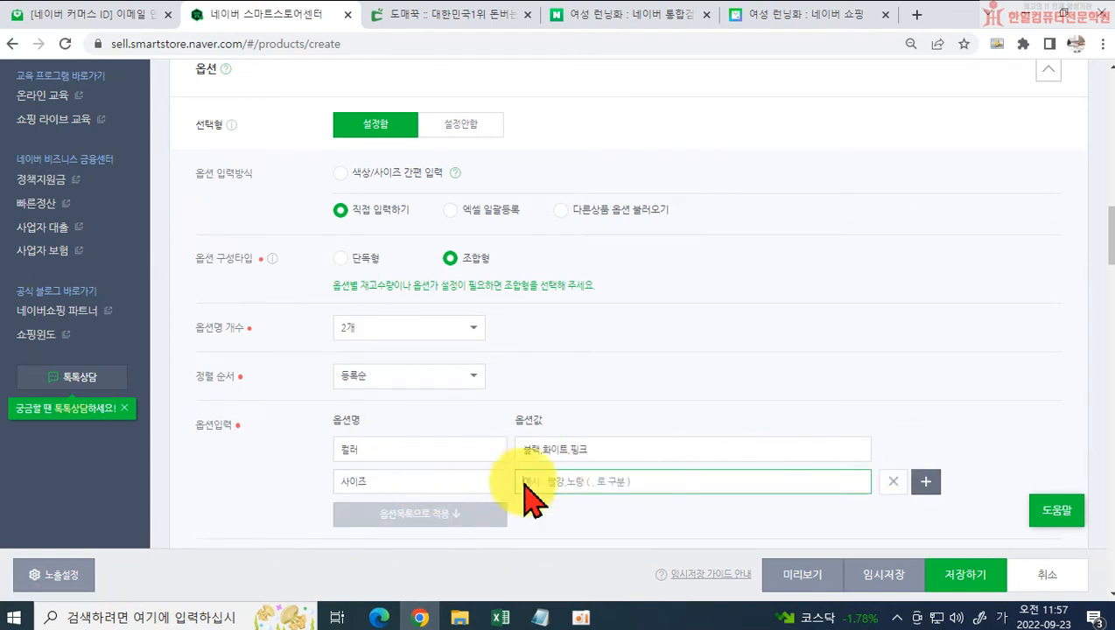
Step: Examine the sizes offered for the colour 블랙 on the supplier page, and return to the registration form
left_click(443, 15)
left_click(655, 448)
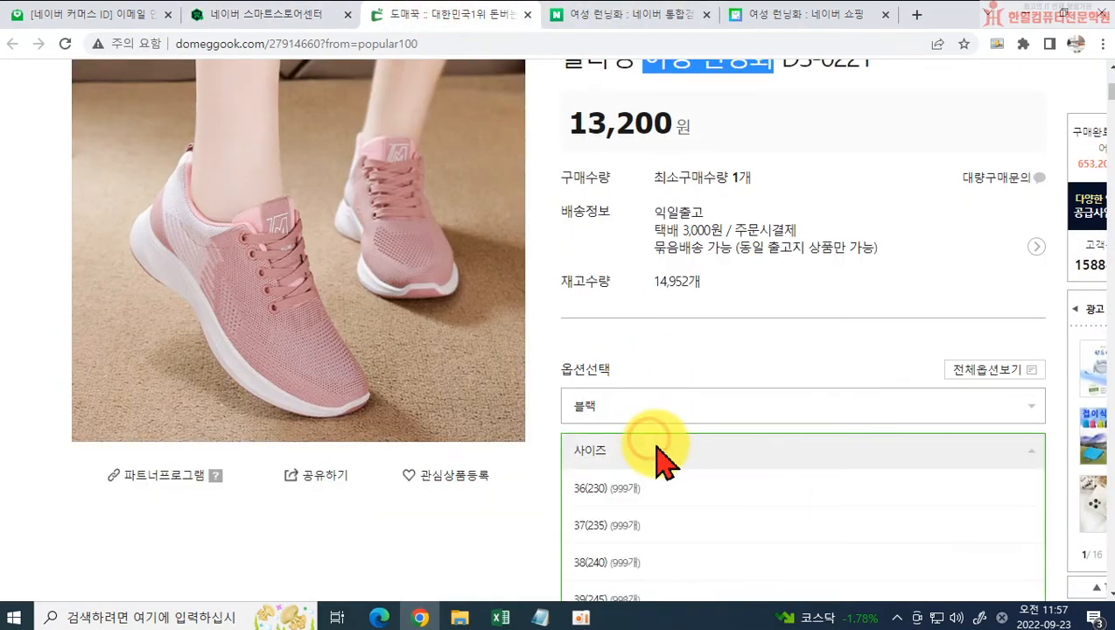
scroll(652, 448, "down", 2)
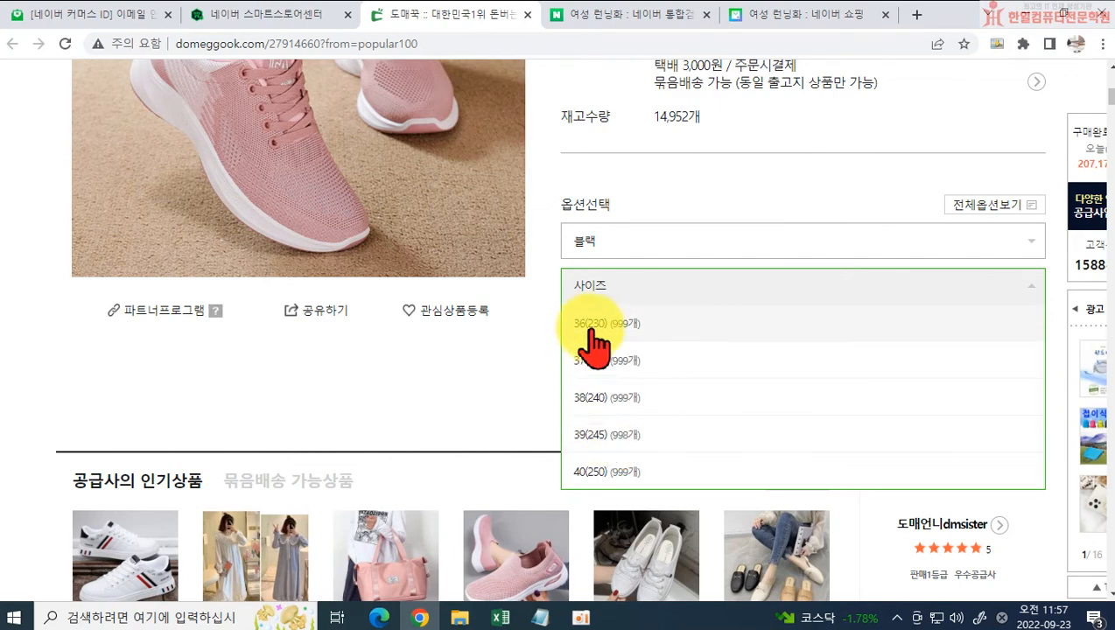
left_click(322, 15)
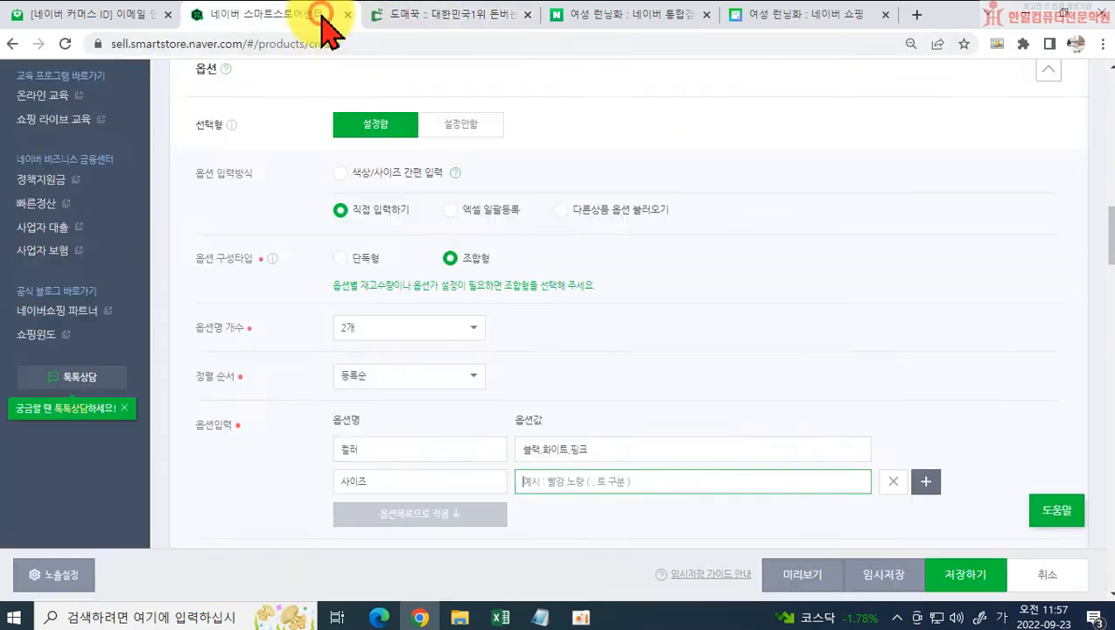
Step: Enter the 사이즈 values 230,235,240,245,250 and apply the colour and size options to the option list
left_click(541, 481)
type("230,235,240,245,250")
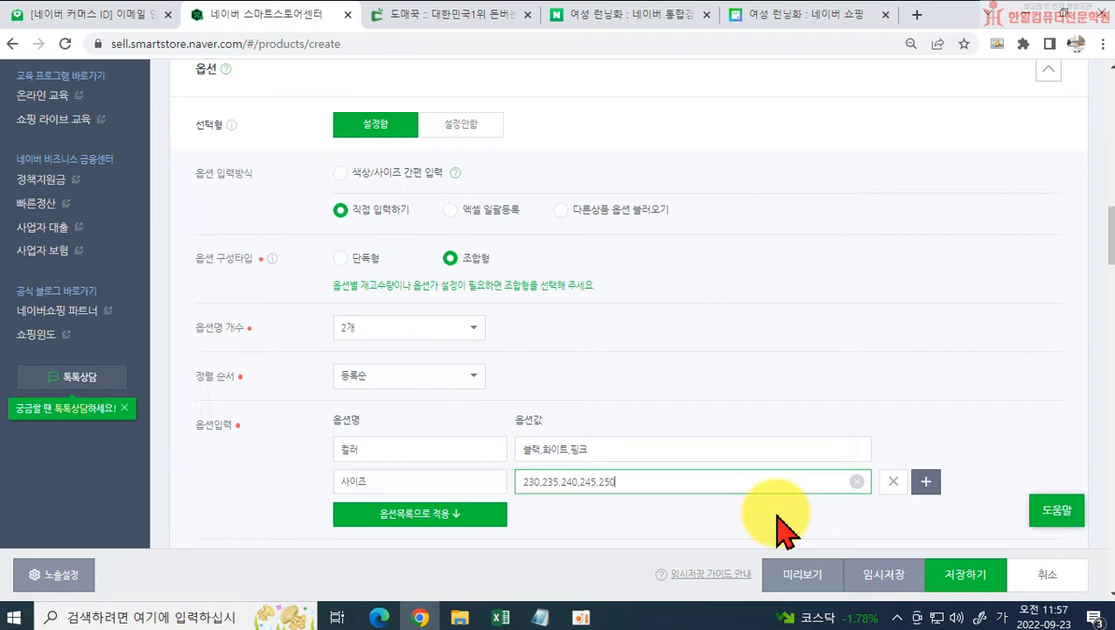
left_click(446, 518)
scroll(505, 497, "down", 3)
scroll(514, 503, "down", 2)
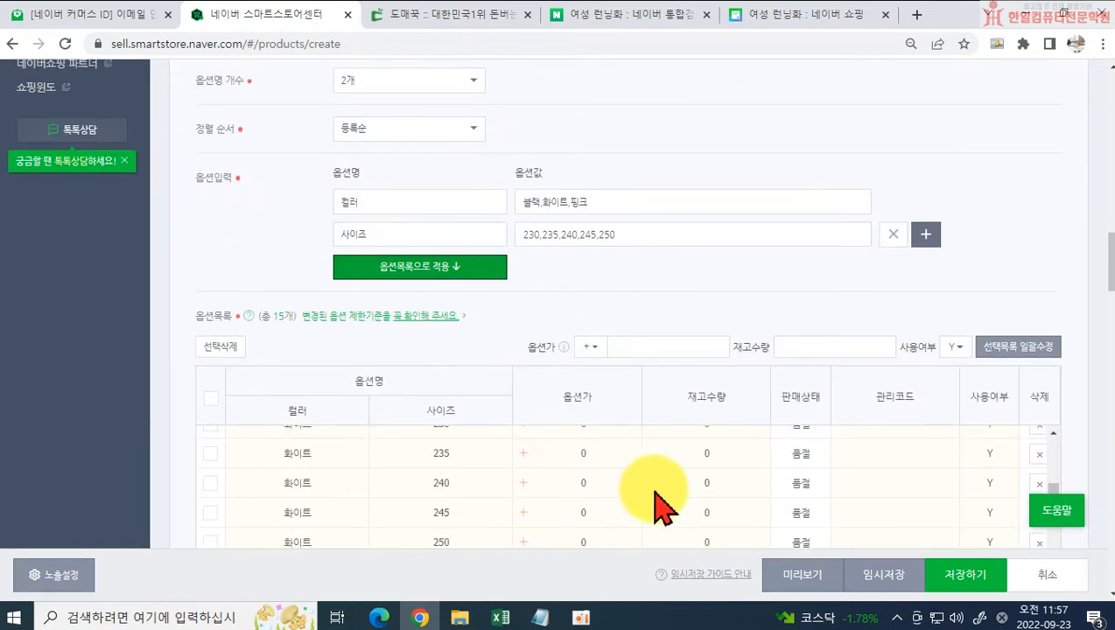
scroll(569, 497, "up", 5)
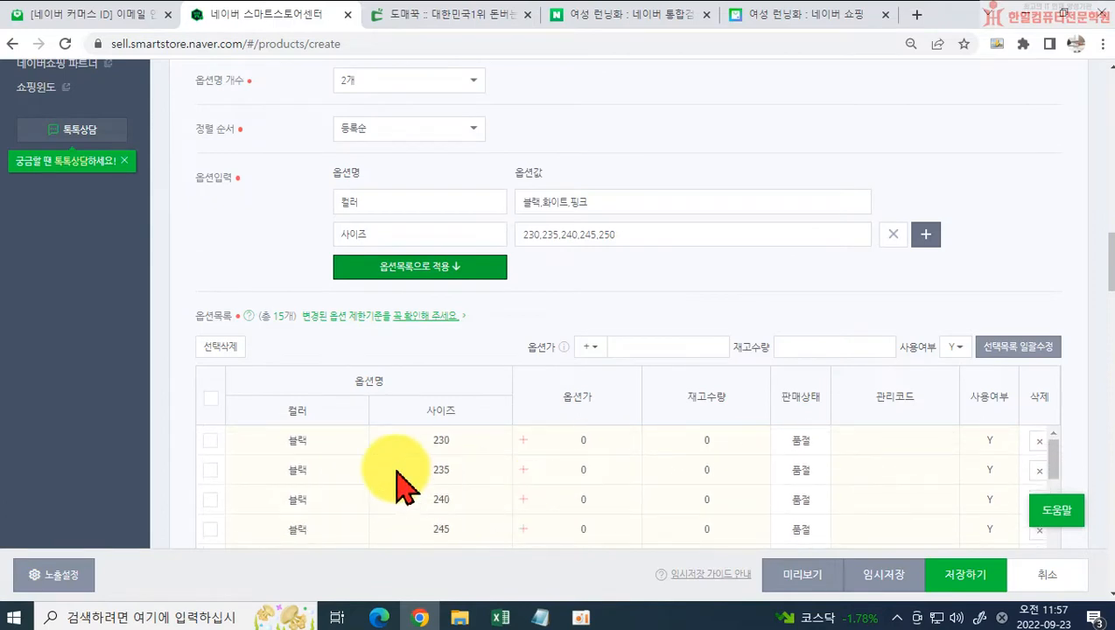
scroll(345, 473, "down", 3)
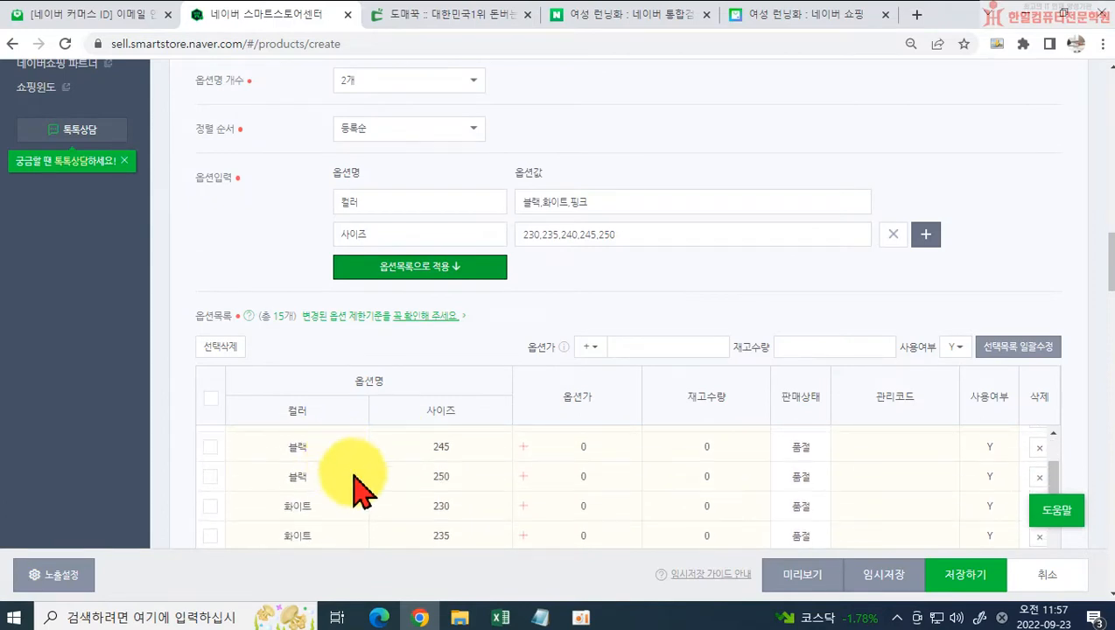
scroll(359, 490, "down", 2)
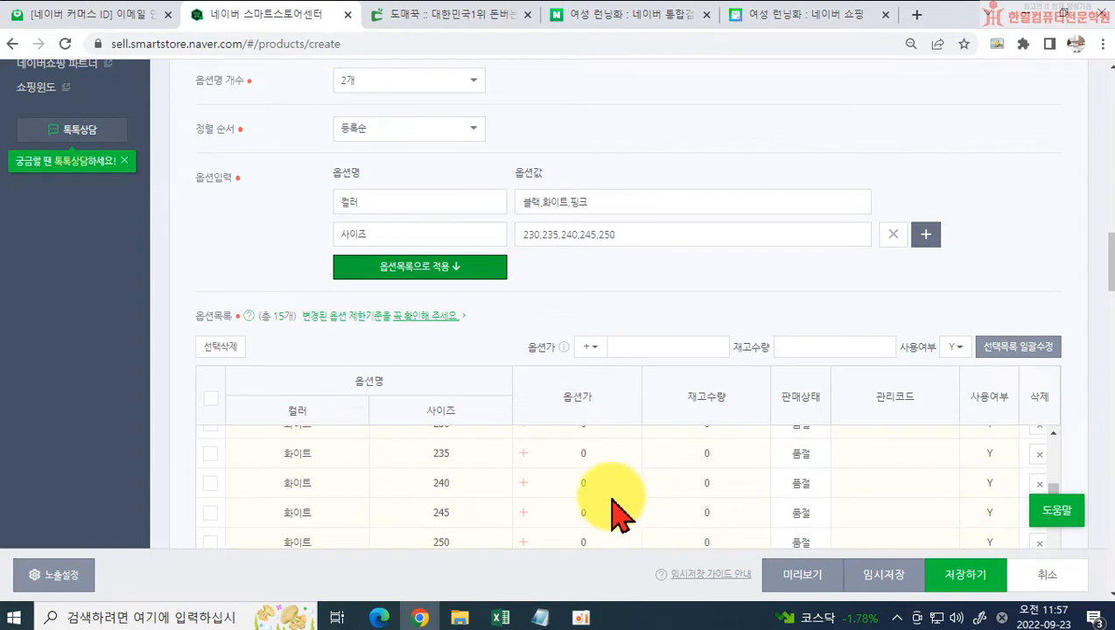
scroll(585, 472, "up", 5)
scroll(665, 490, "up", 3)
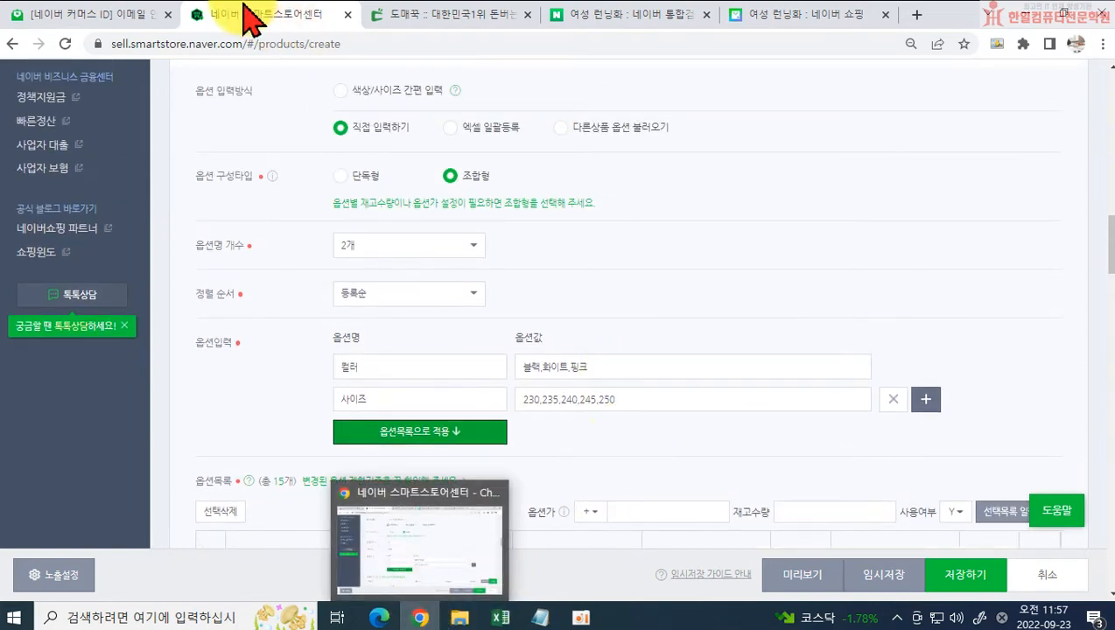
Step: Examine the sizes offered for the colours 화이트 and 핑크 on the supplier page, and return to the registration form
left_click(406, 18)
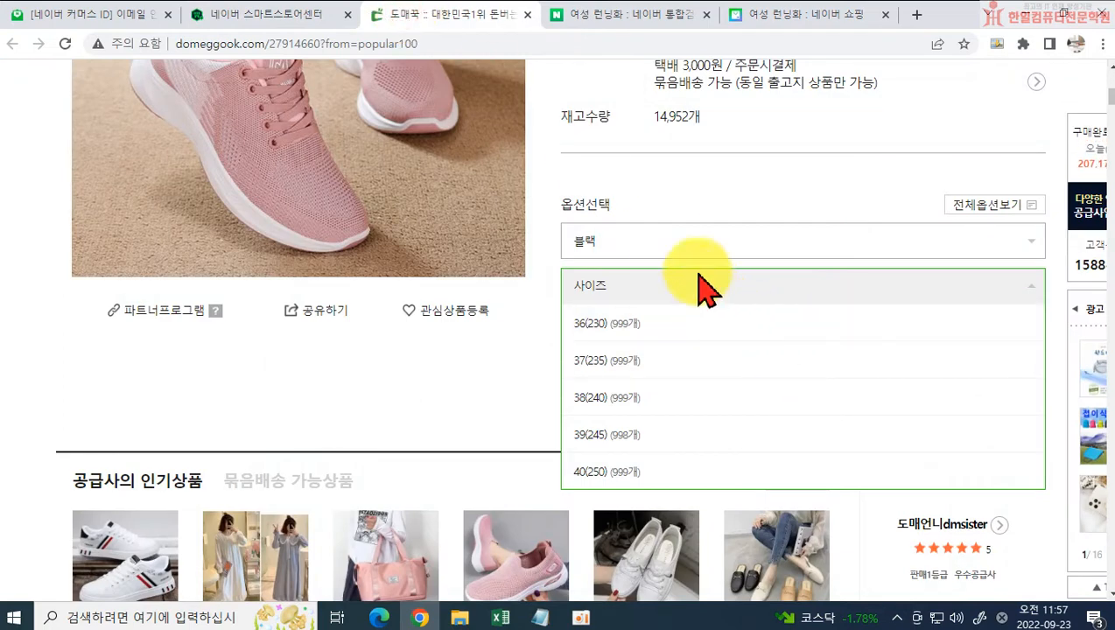
left_click(610, 241)
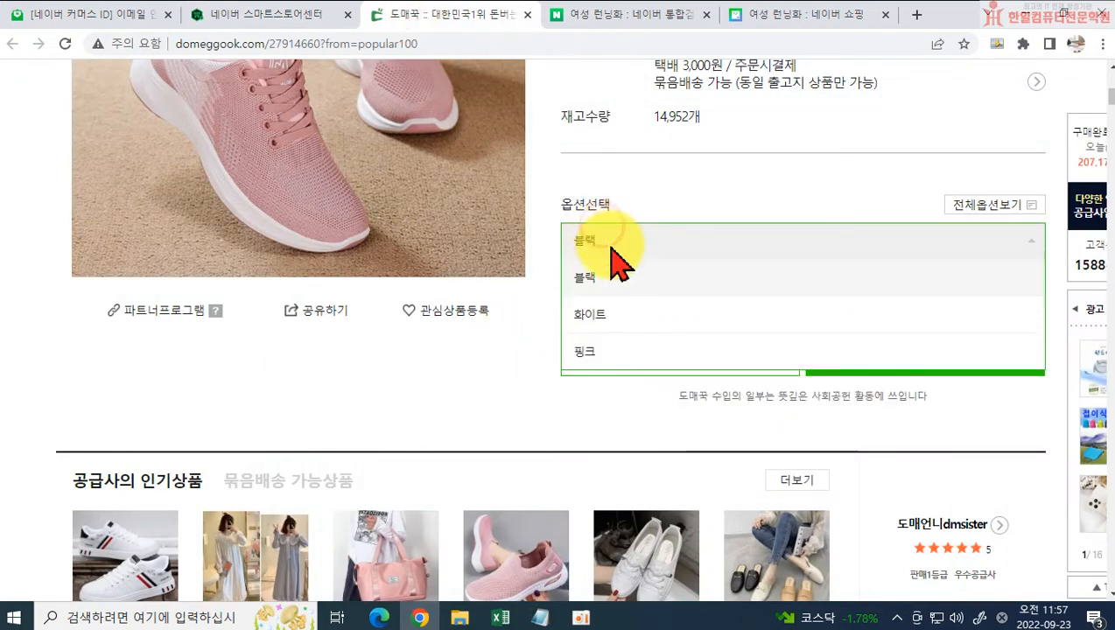
left_click(654, 315)
left_click(640, 294)
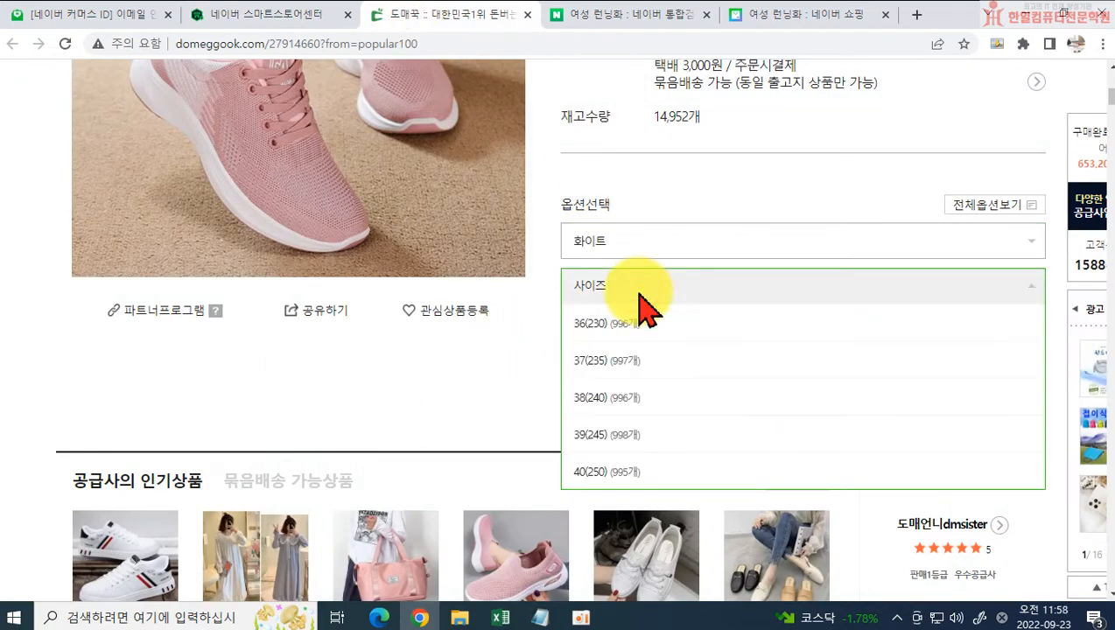
left_click(639, 248)
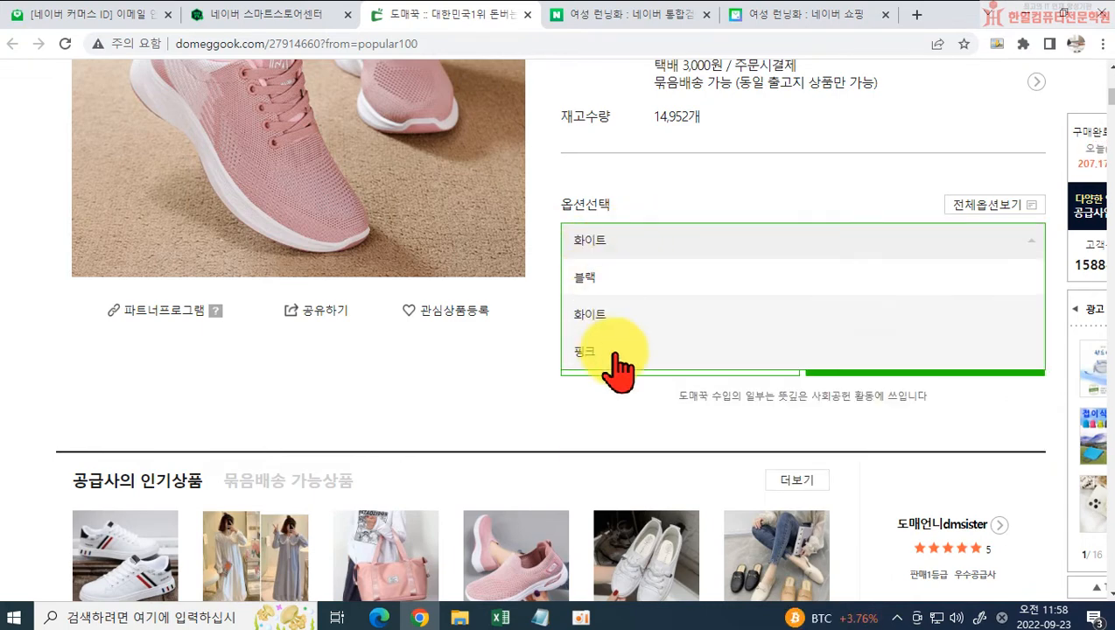
left_click(613, 354)
left_click(639, 285)
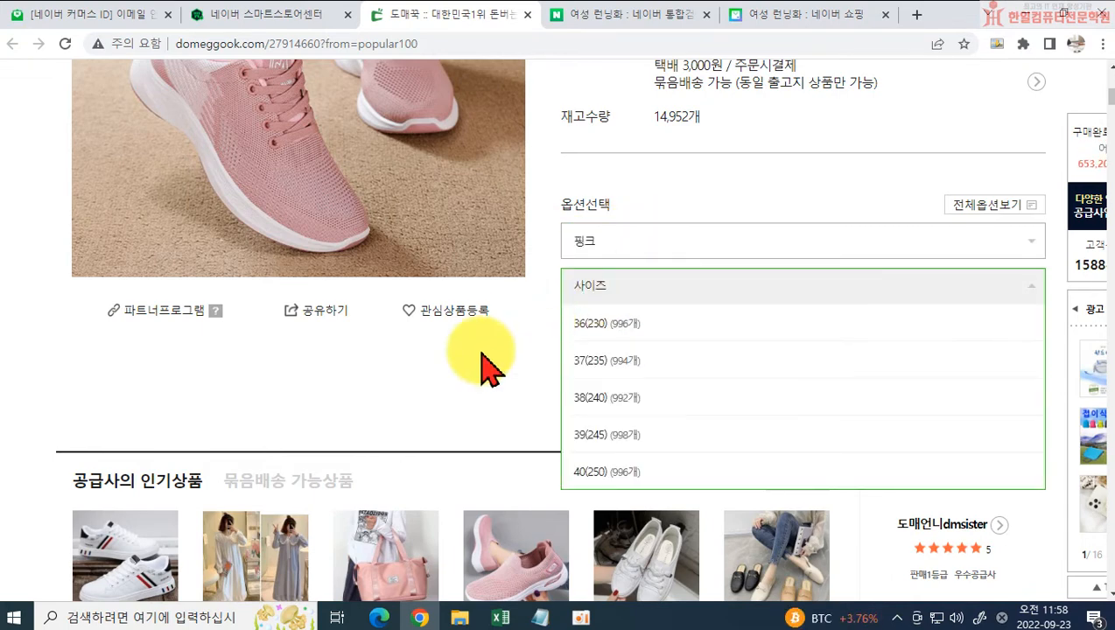
left_click(273, 18)
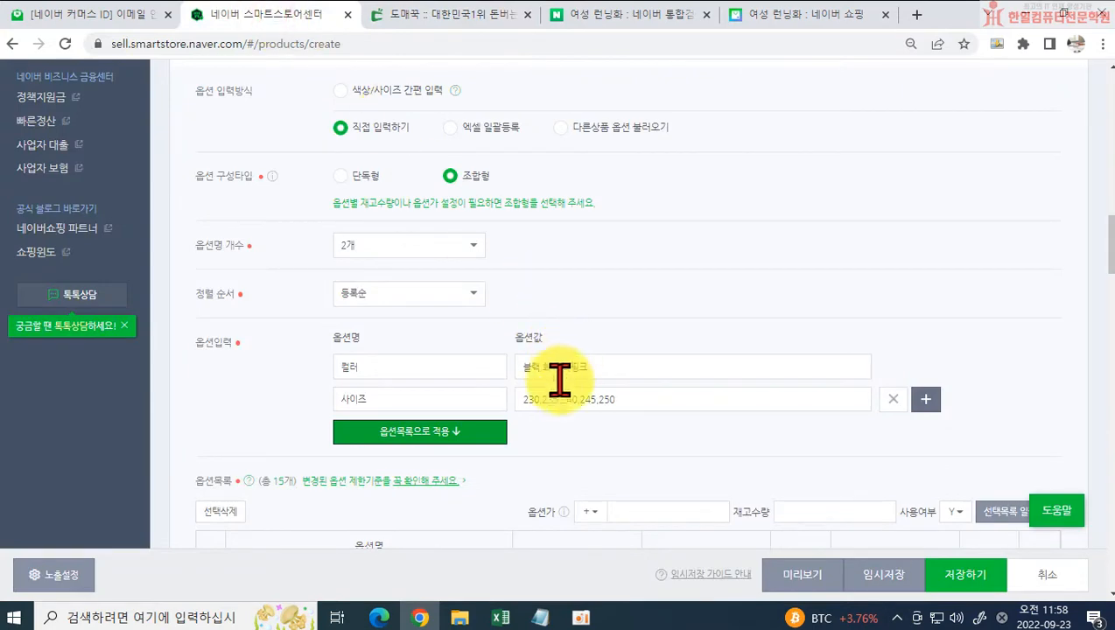
Step: Set the stock quantity of the 블랙 options in sizes 230, 235, 240, 245 and 250 to 100 each
scroll(678, 372, "down", 3)
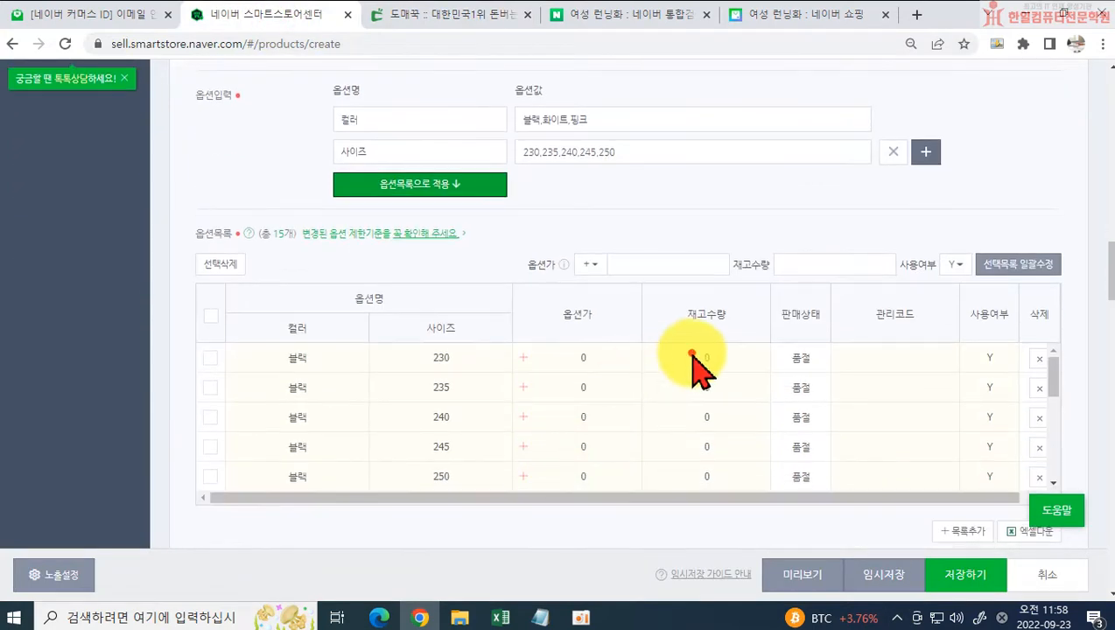
left_click(710, 358)
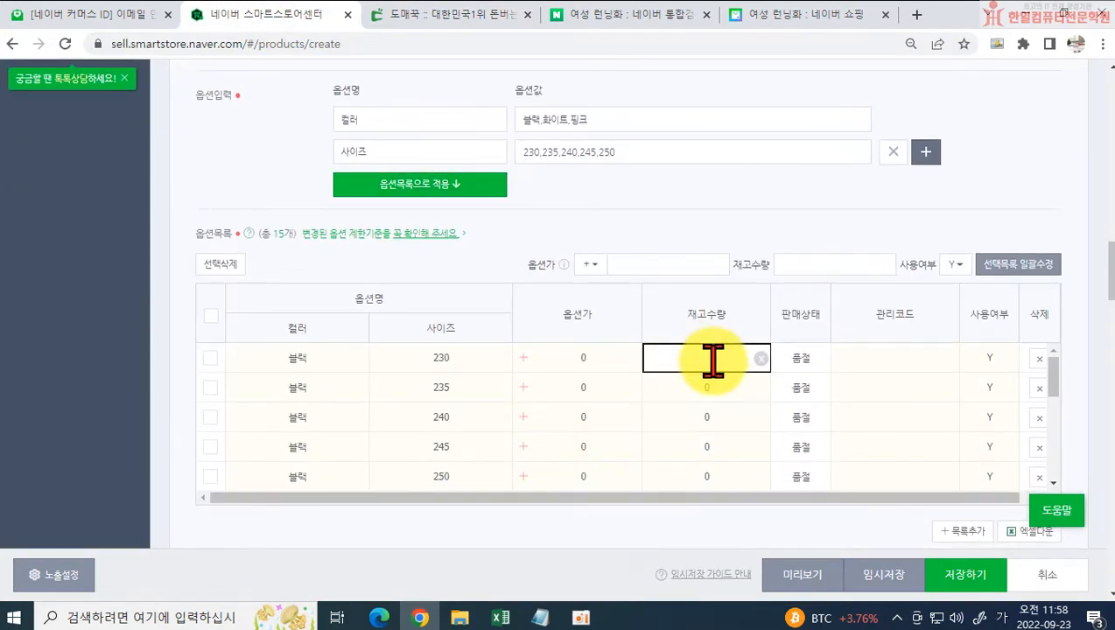
type("100")
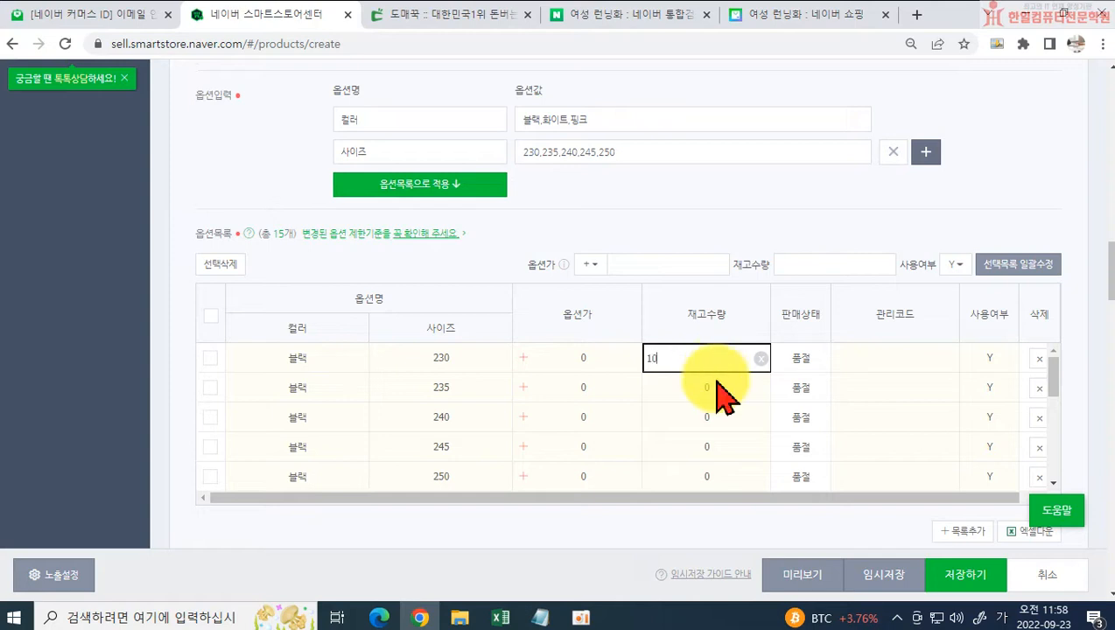
left_click(713, 388)
type("100")
left_click(713, 418)
type("100")
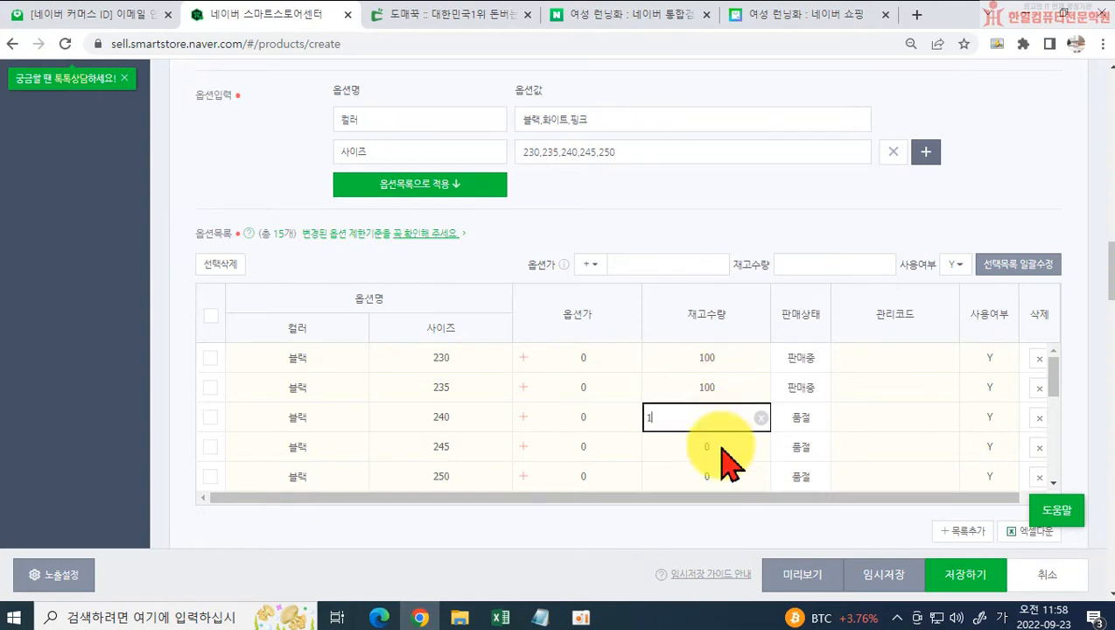
left_click(719, 447)
type("1000")
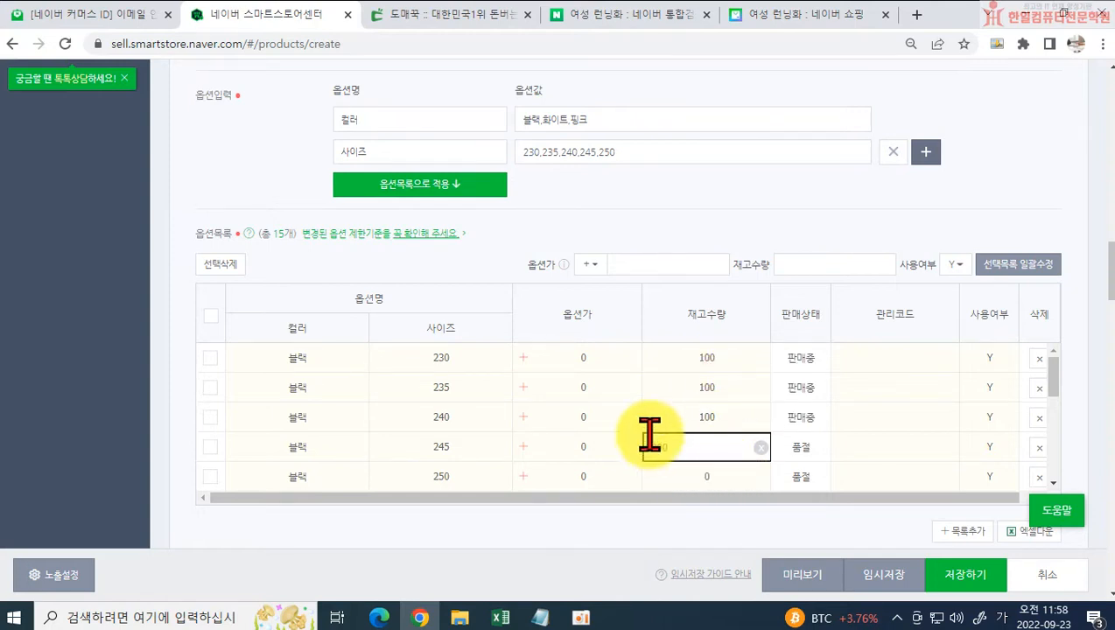
key("BackSpace")
left_click(718, 472)
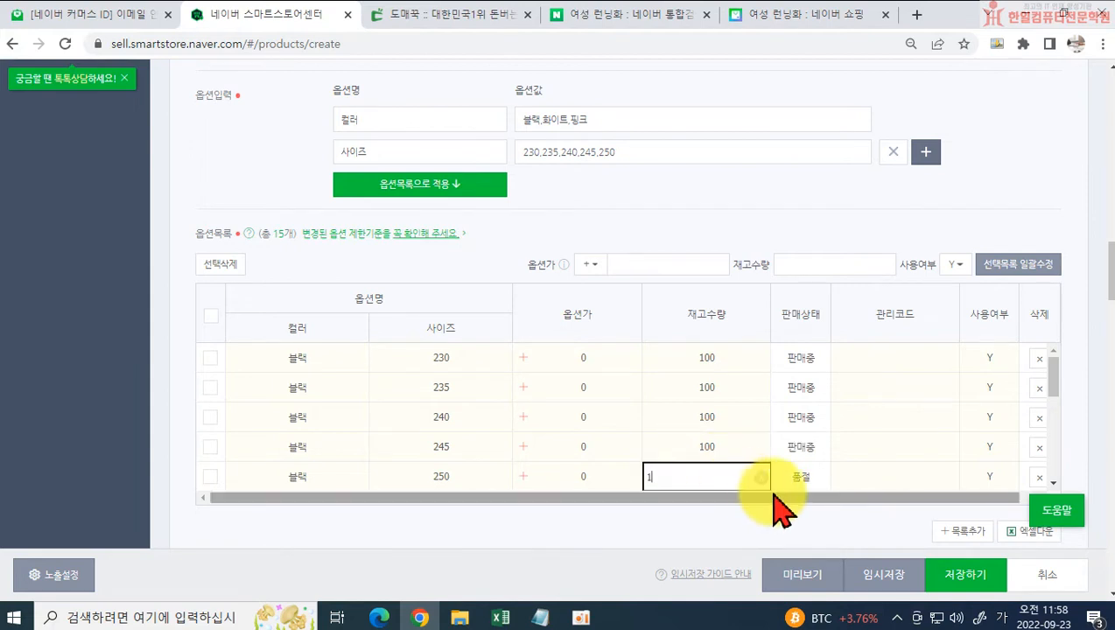
type("100")
Step: Set the stock quantity of the 화이트 options in sizes 230 to 250 to 100 each
scroll(719, 463, "down", 1)
left_click(710, 425)
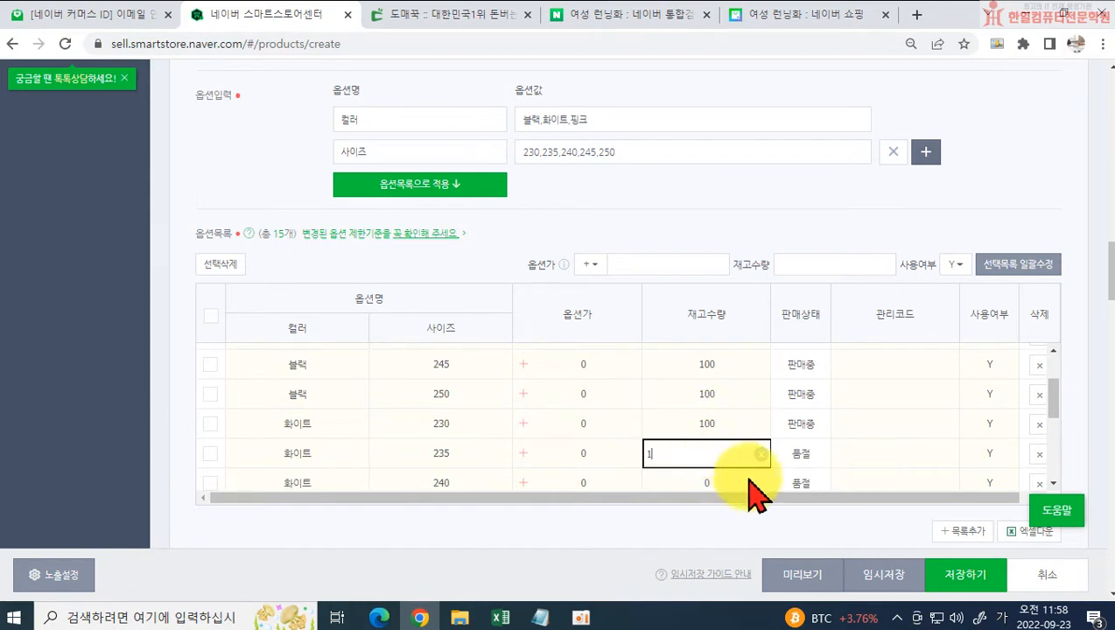
type("100")
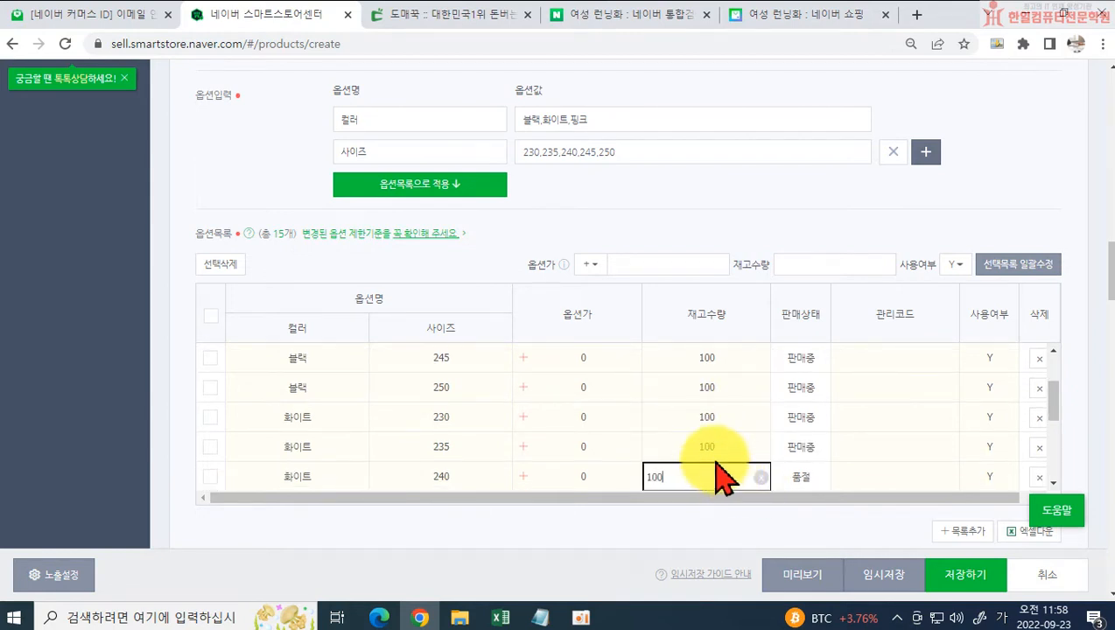
scroll(719, 477, "down", 2)
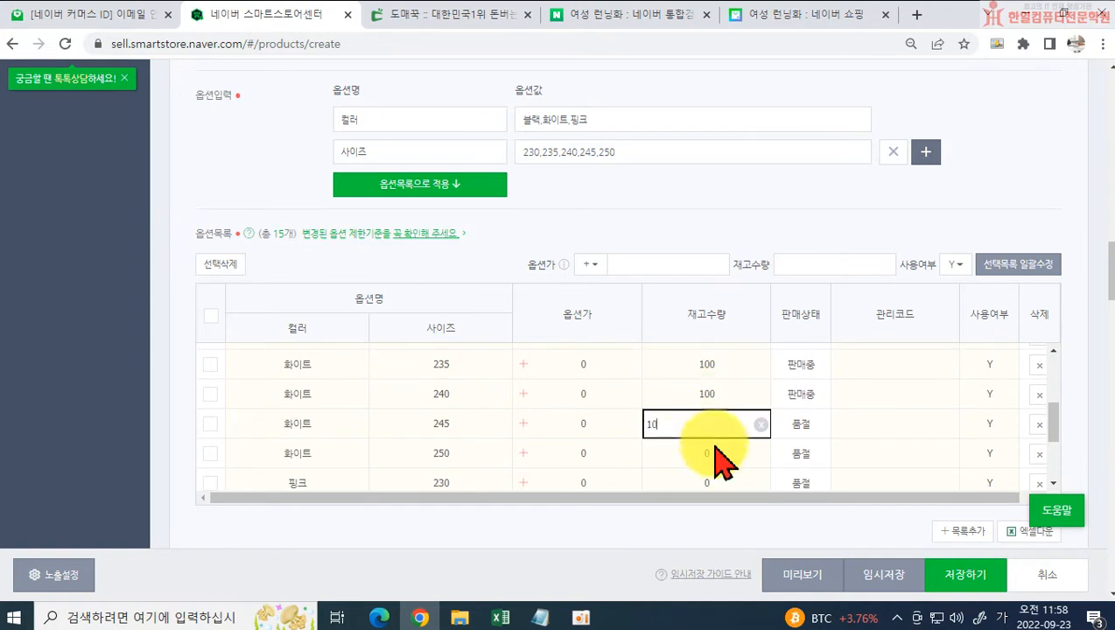
Step: Set the stock quantity of the 핑크 options in sizes 230, 235, 240, 245 and 250 to 100 each
left_click(719, 479)
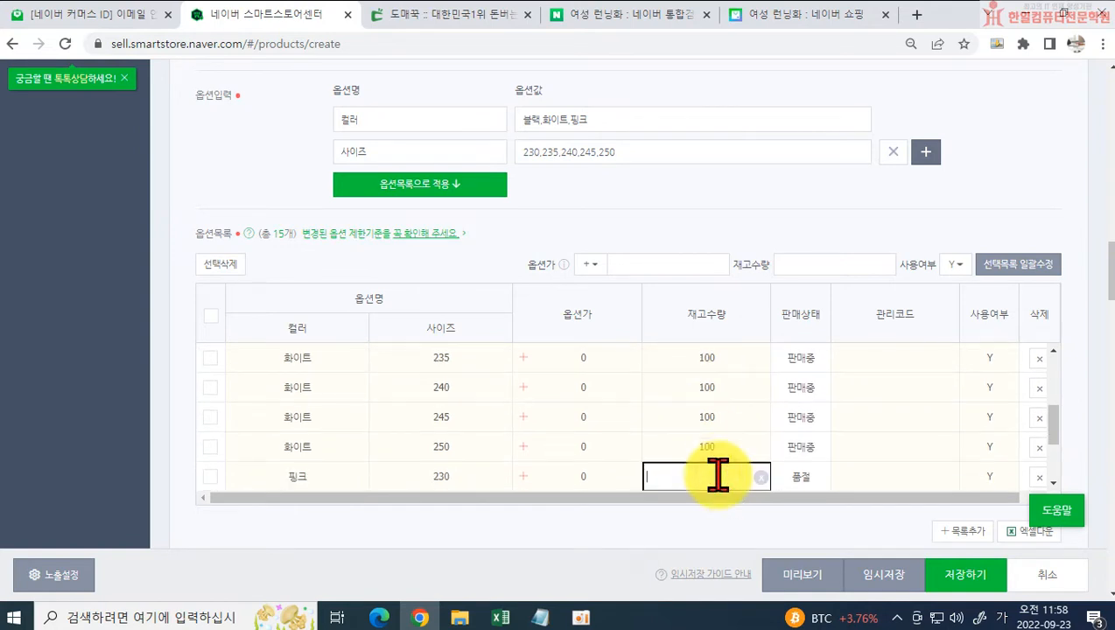
type("100")
scroll(727, 438, "down", 3)
left_click(693, 386)
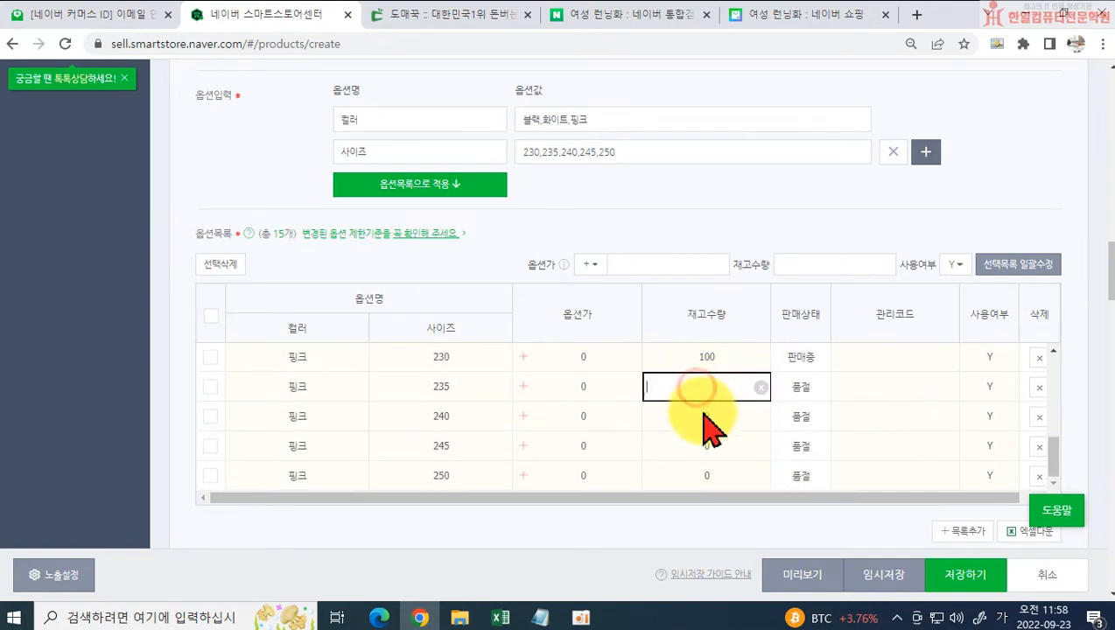
left_click(697, 418)
type("100")
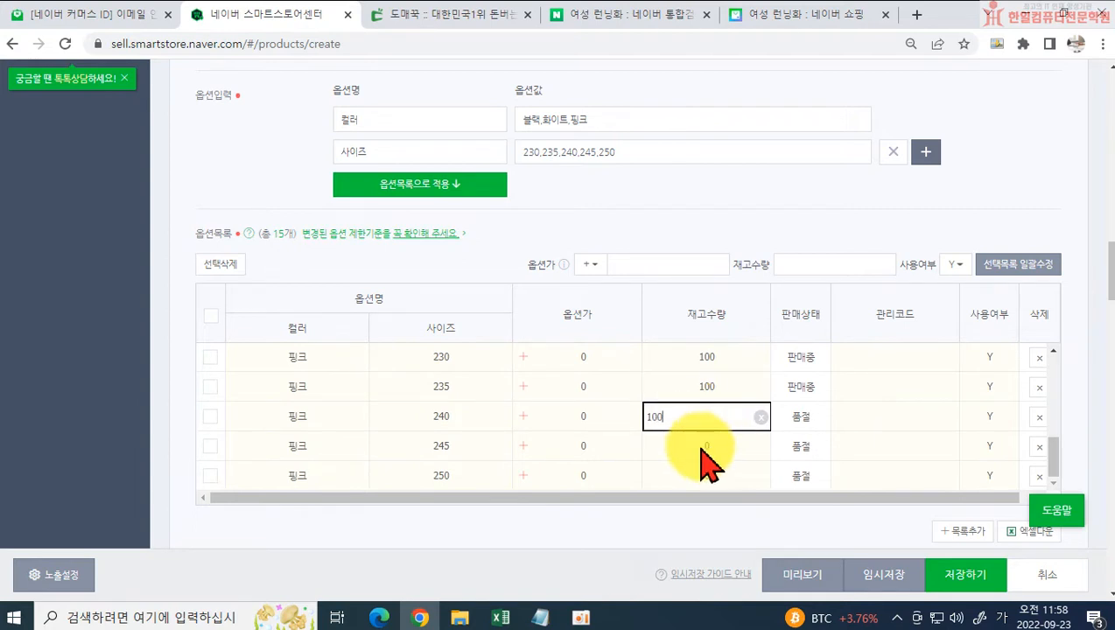
left_click(707, 448)
type("100")
left_click(714, 471)
type("10")
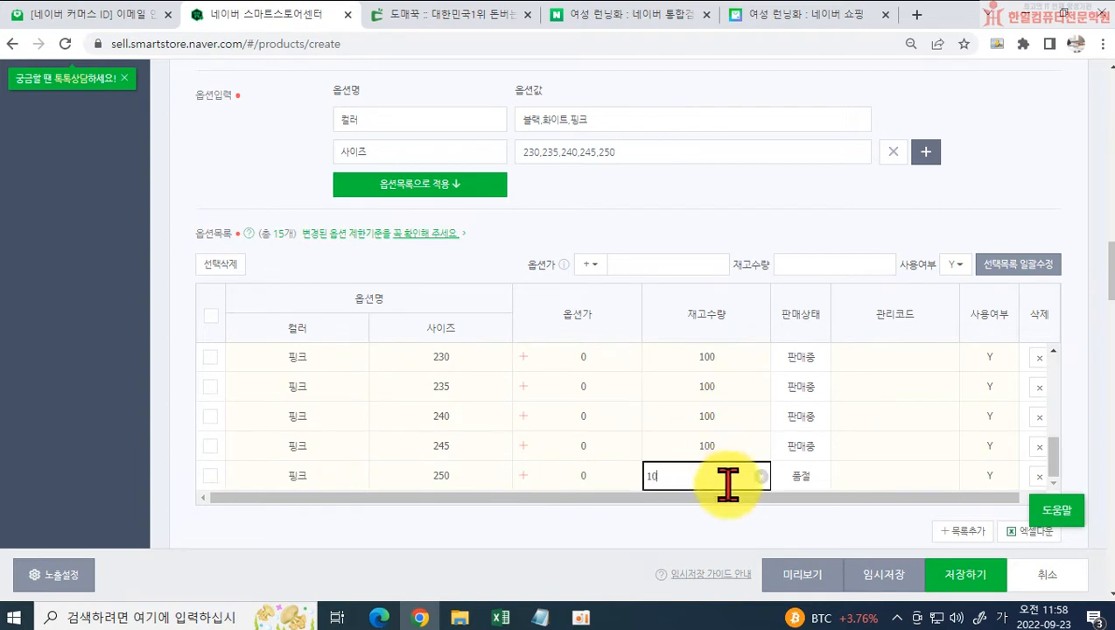
type("0")
scroll(727, 484, "down", 3)
left_click(673, 337)
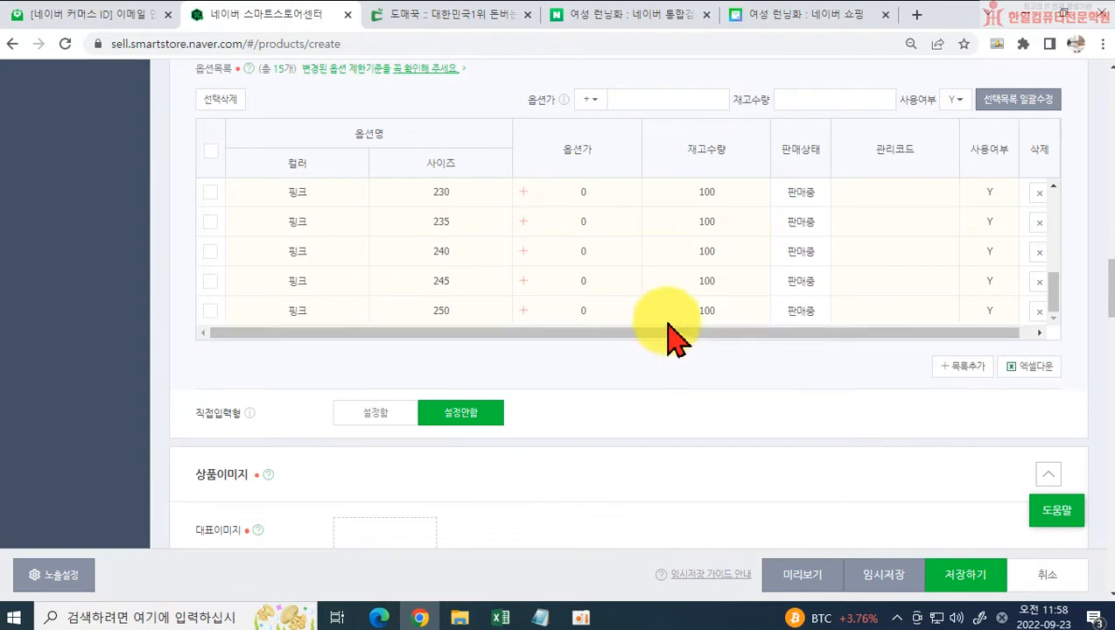
scroll(796, 404, "up", 3)
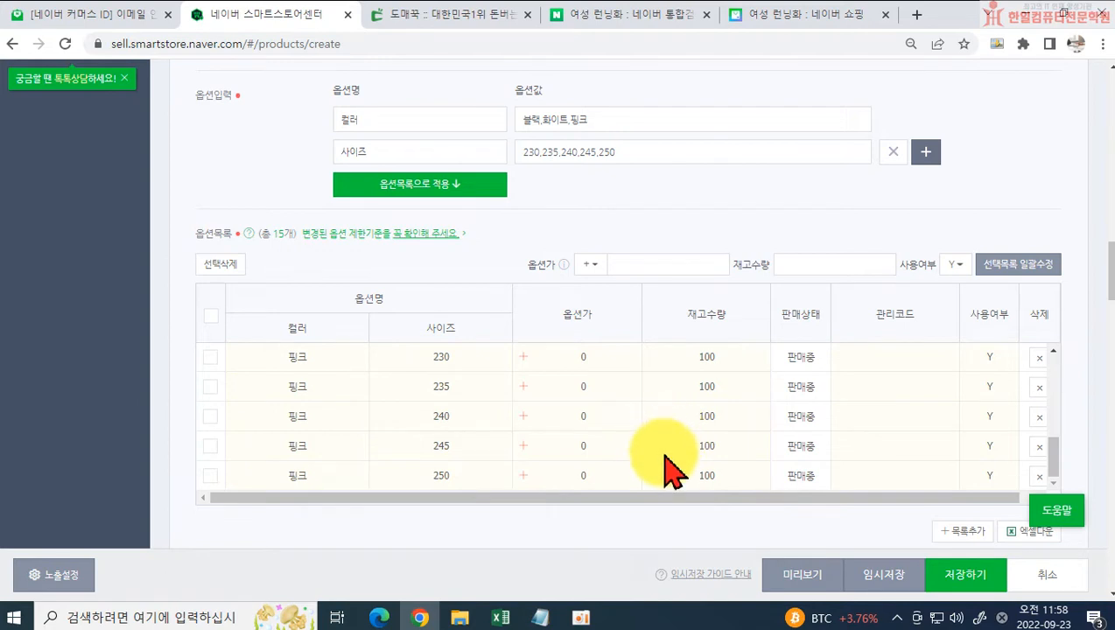
scroll(723, 405, "up", 5)
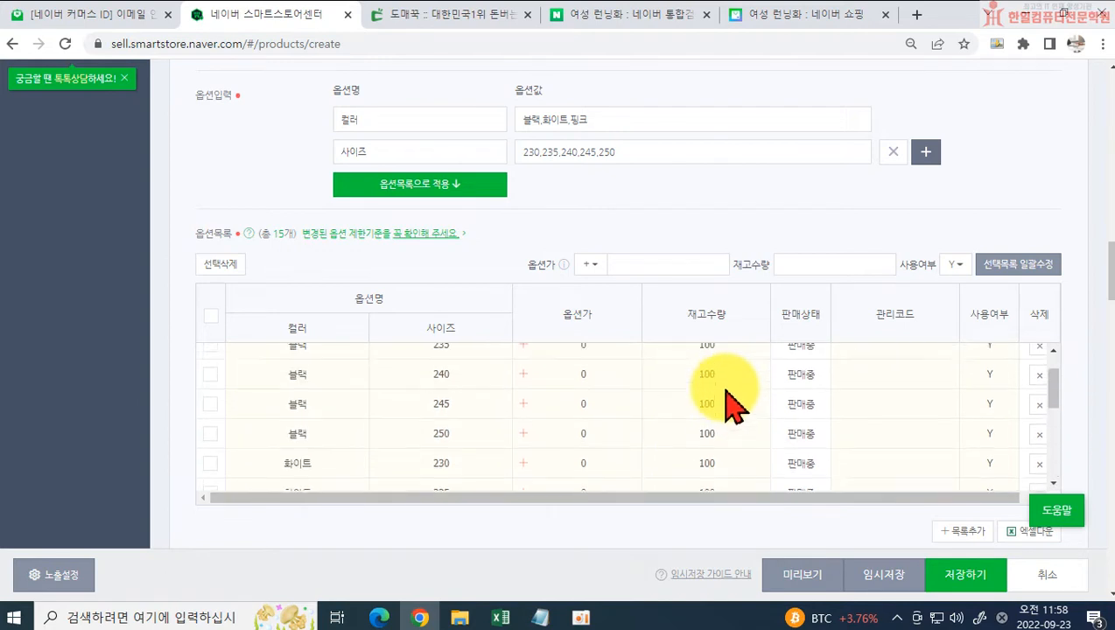
left_click(696, 354)
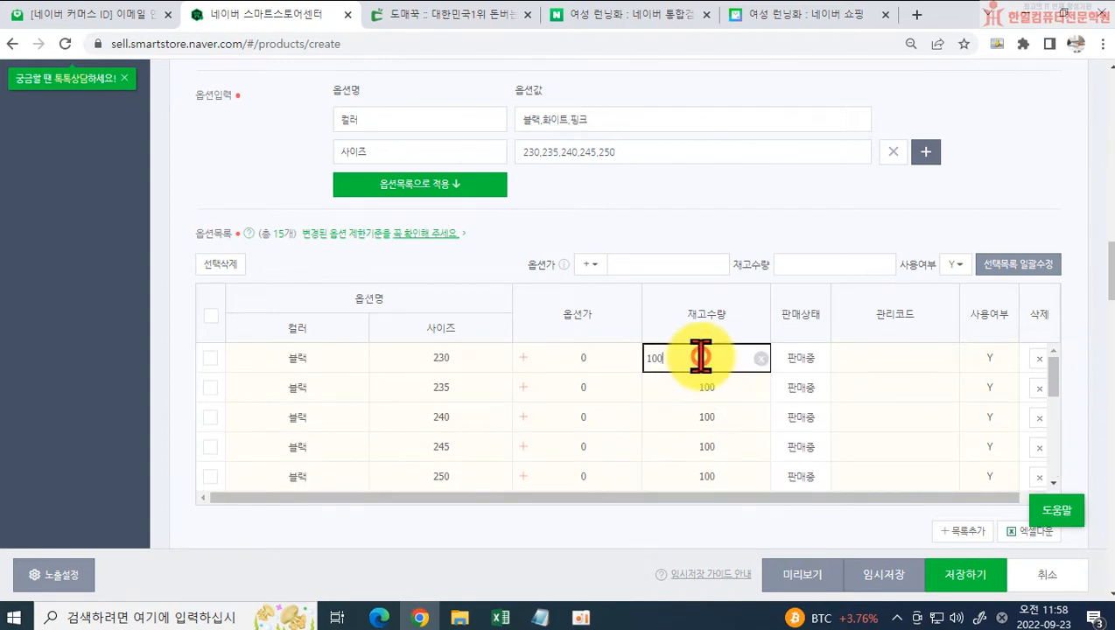
double_click(737, 367)
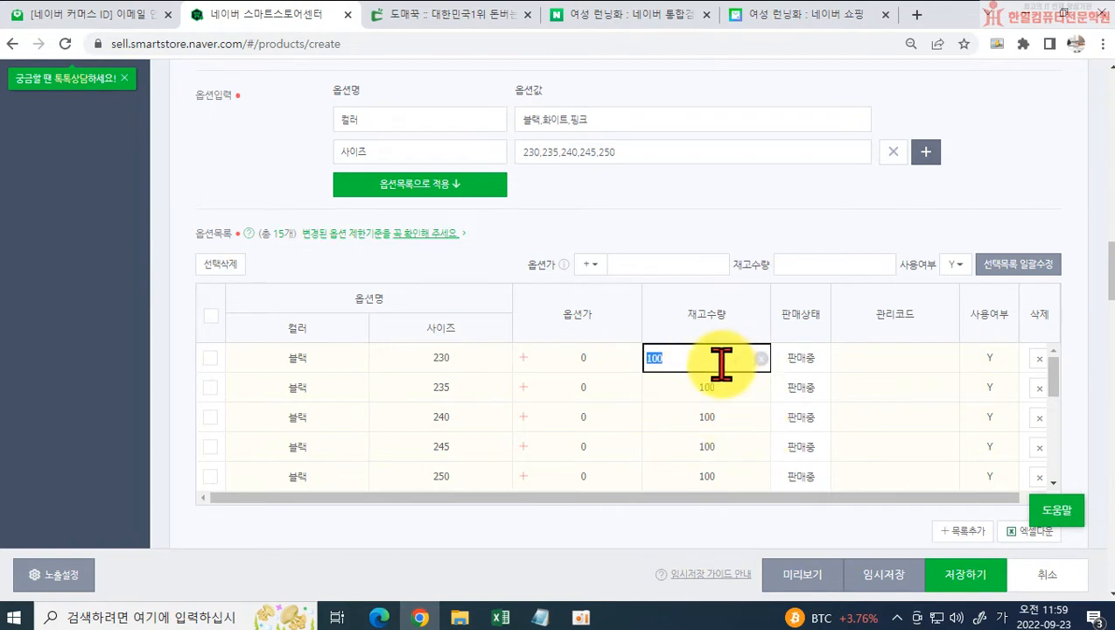
left_click(671, 313)
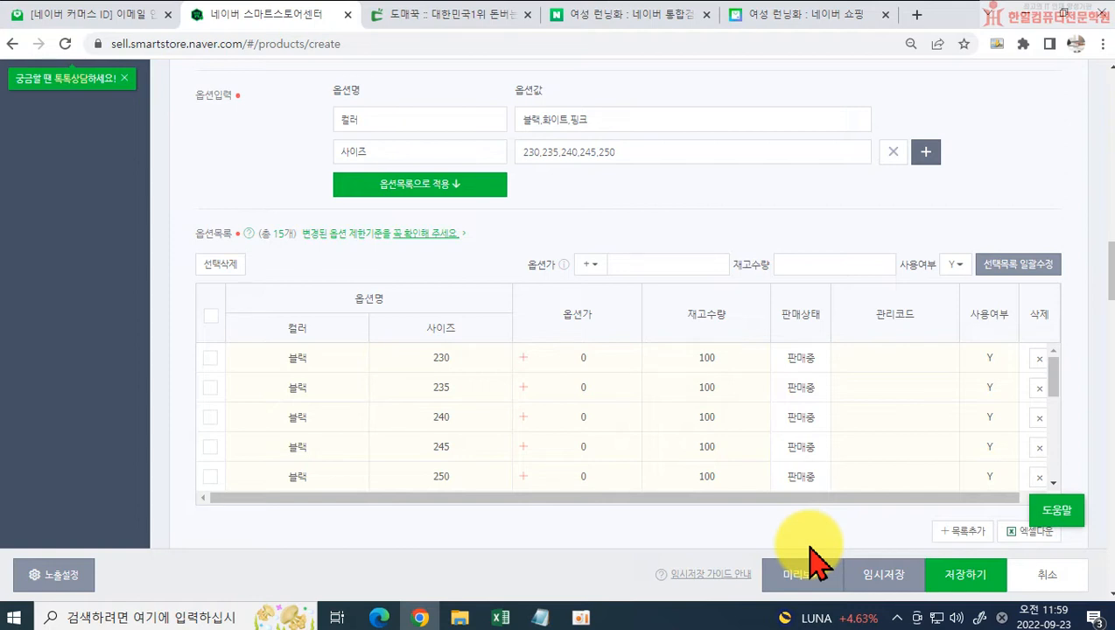
Step: Set the stock quantities of the 블랙 options in sizes 230, 235, 240, 245 and 250 to 5, 2, 3, 5 and 10
left_click(700, 358)
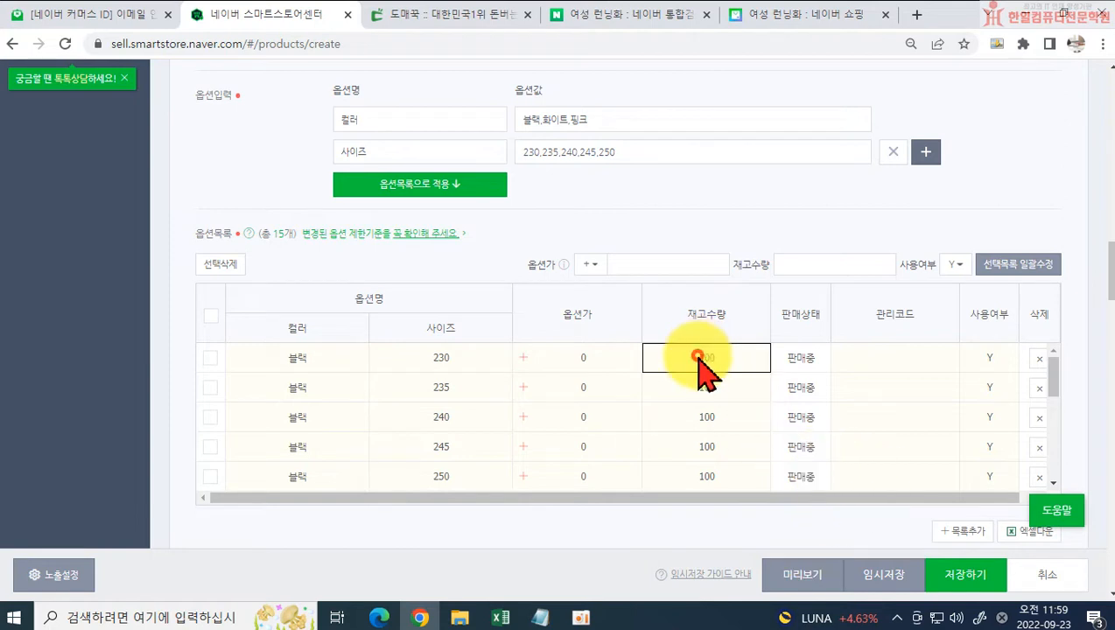
left_click_drag(690, 359, 605, 345)
type("5")
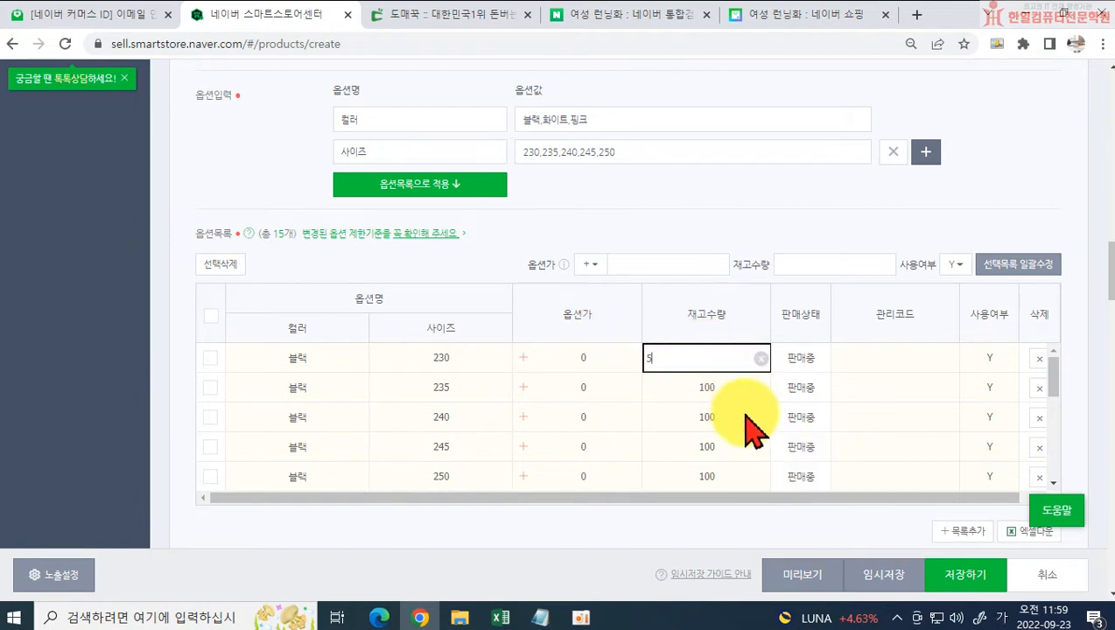
left_click(704, 386)
left_click_drag(704, 386, 620, 317)
type("2")
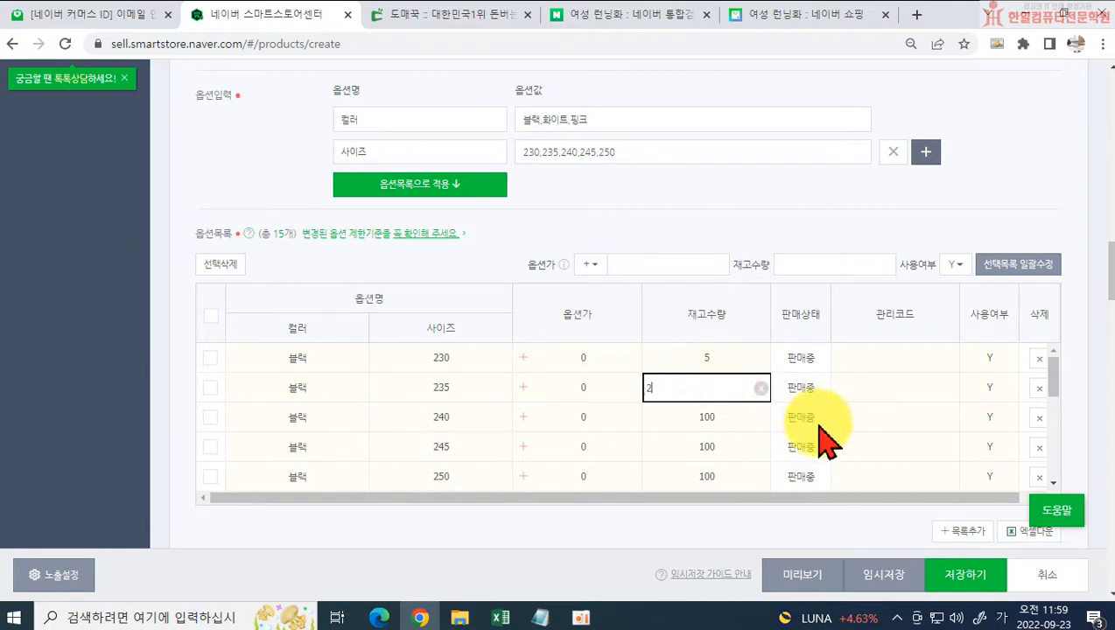
left_click(734, 415)
left_click_drag(734, 415, 634, 428)
type("3")
left_click(714, 445)
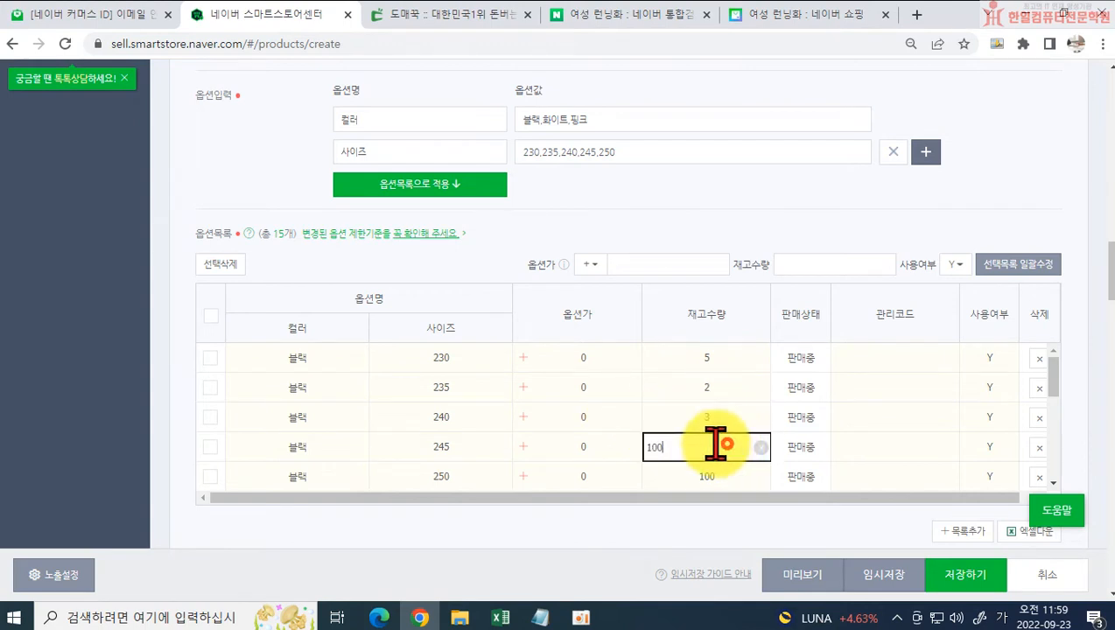
left_click_drag(714, 445, 603, 433)
type("5")
left_click(732, 472)
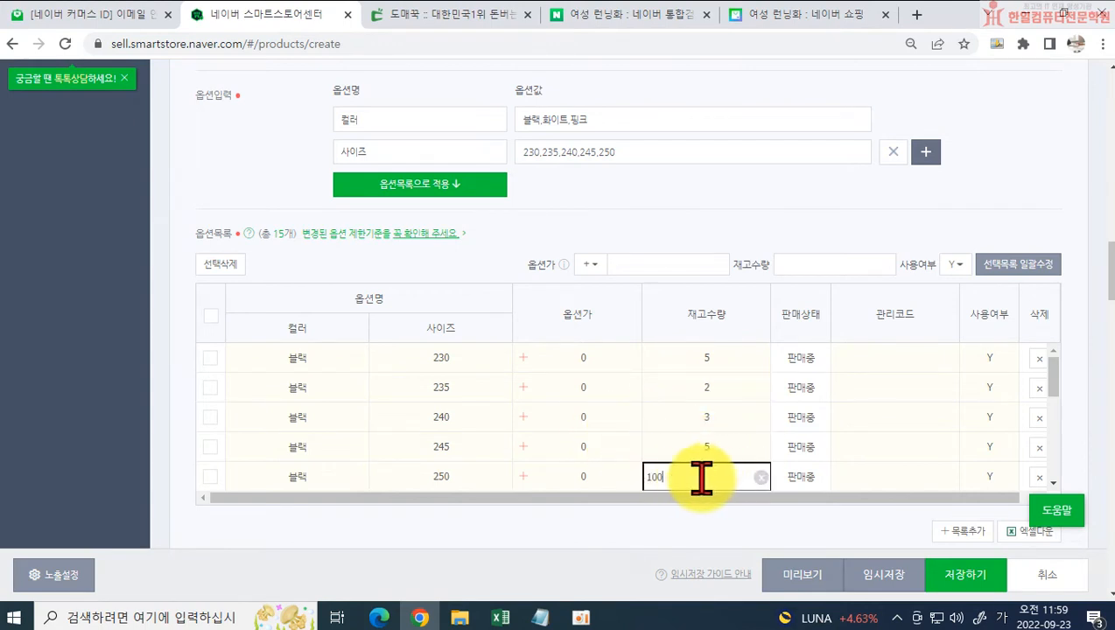
left_click_drag(696, 474, 658, 476)
type("10")
left_click(643, 514)
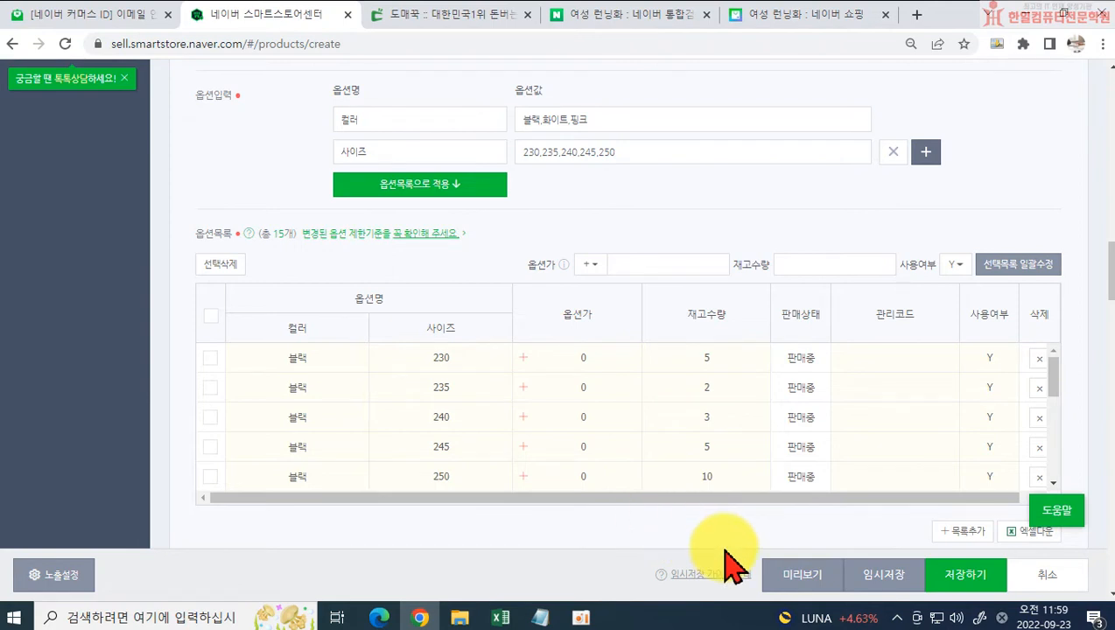
Step: Reduce the stock quantity of the 블랙 option in size 235 to 1
left_click(706, 386)
left_click_drag(707, 386, 656, 429)
type("1")
left_click(660, 540)
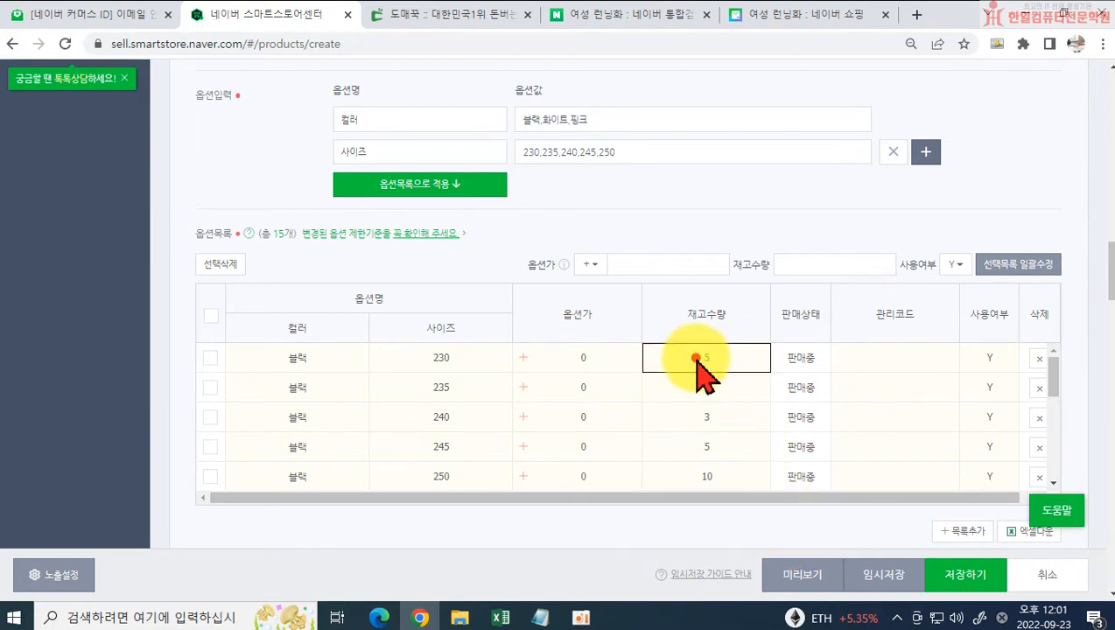
Step: Set the stock quantities of all 블랙 options in sizes 230 to 250 back to 100 each
double_click(648, 364)
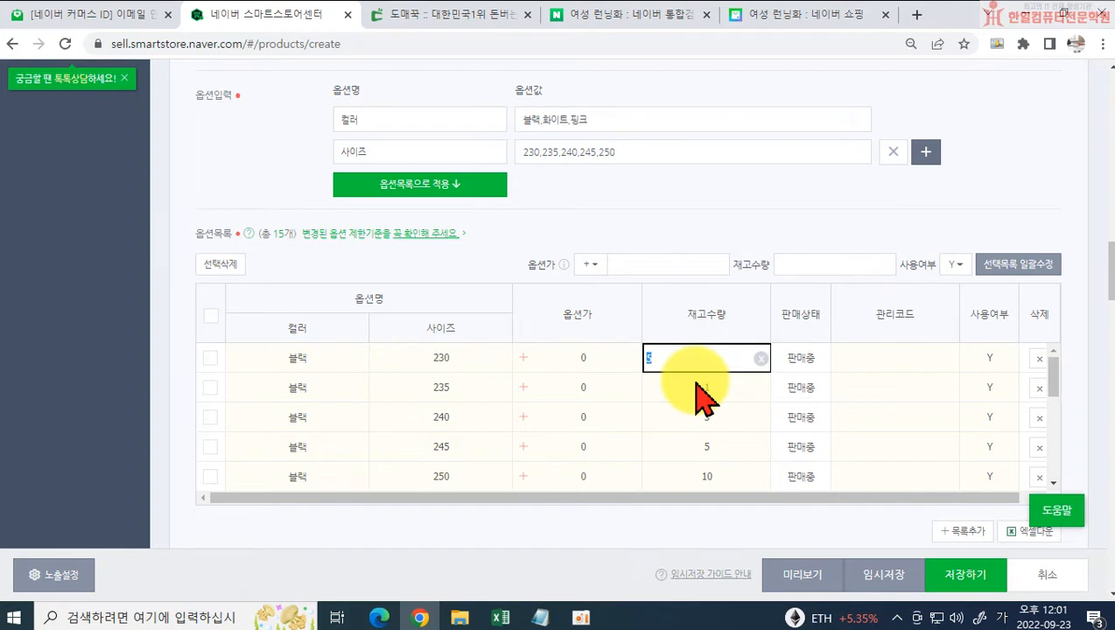
type("100")
left_click(713, 387)
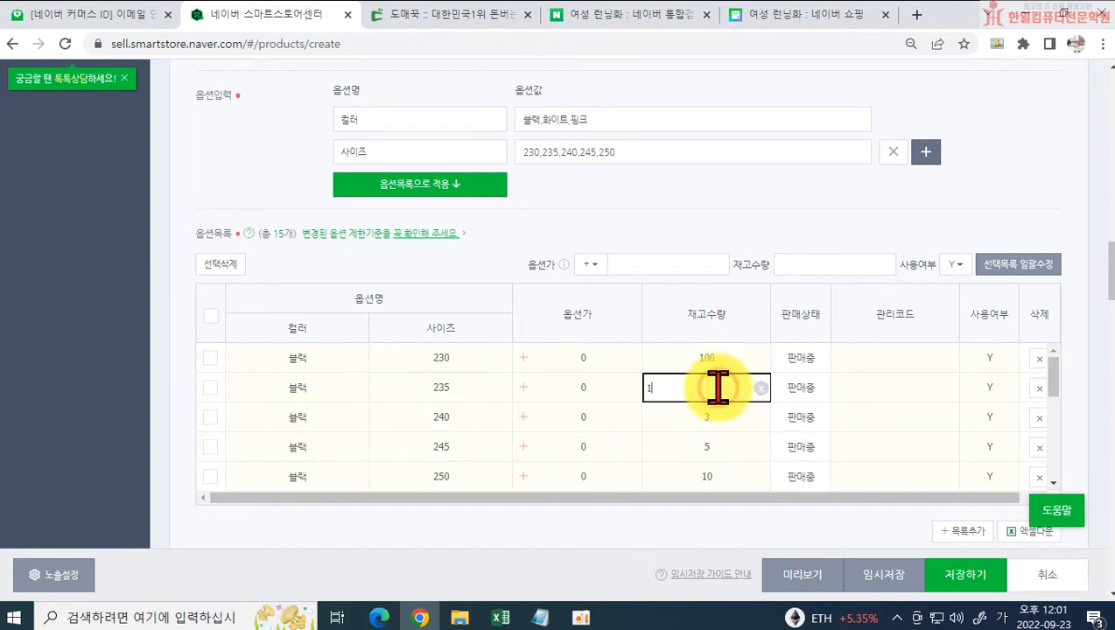
double_click(647, 386)
type("100")
left_click(691, 416)
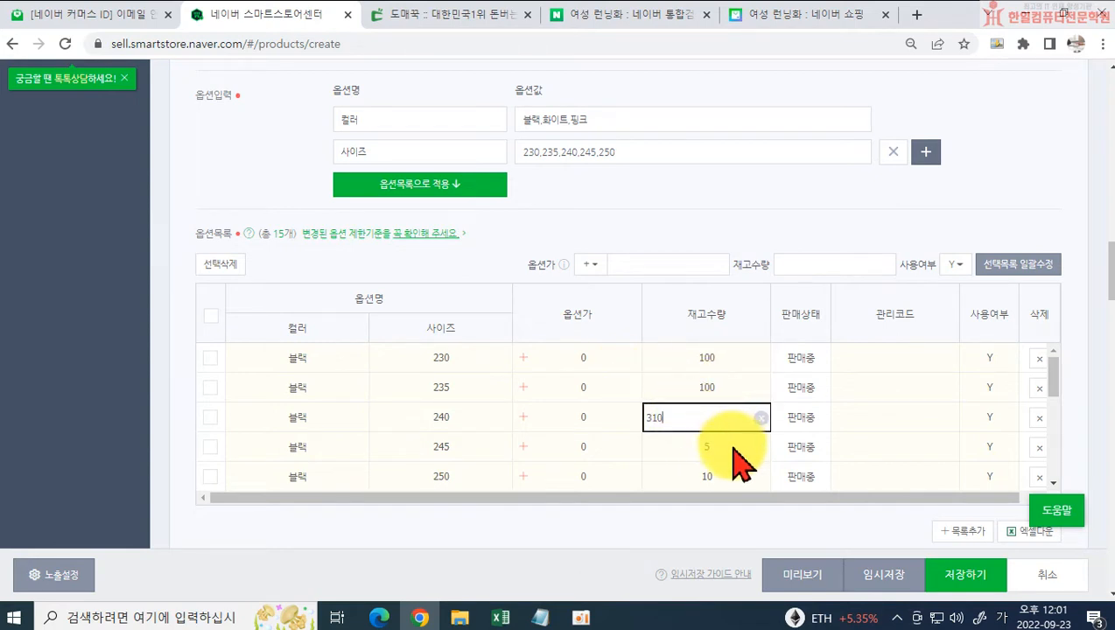
double_click(656, 416)
type("100")
left_click(729, 445)
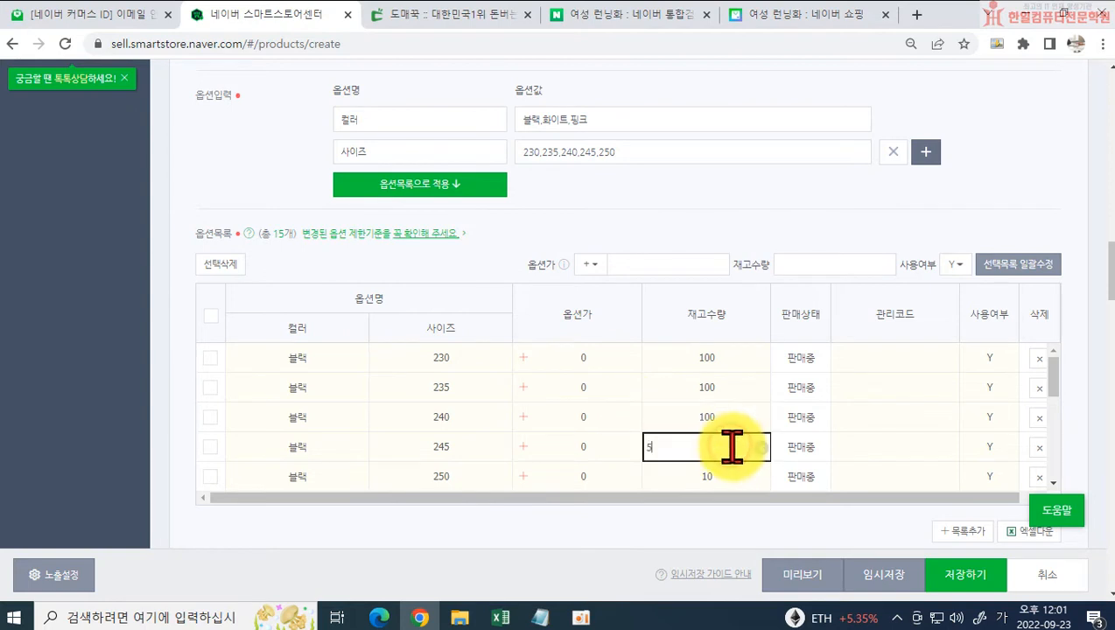
double_click(647, 447)
type("100")
left_click(736, 474)
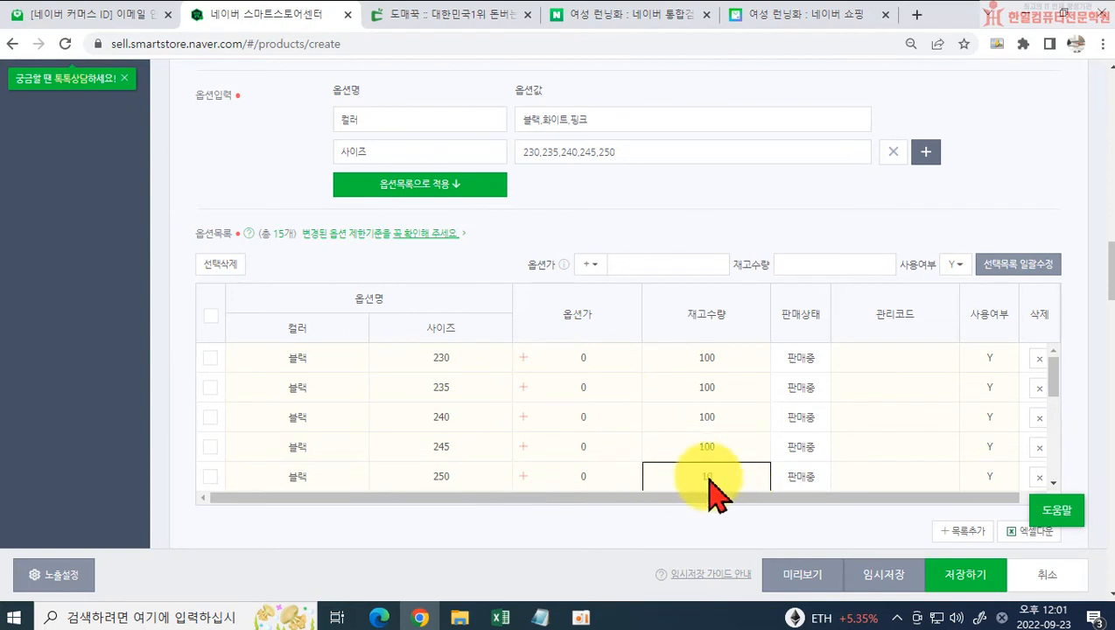
double_click(648, 477)
type("100")
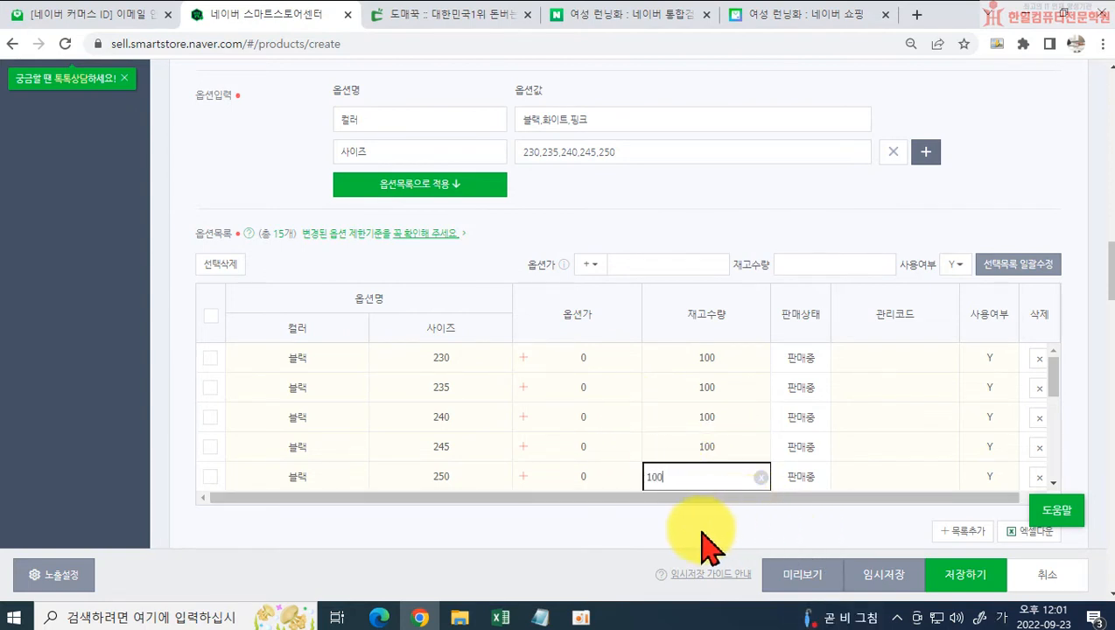
left_click(702, 529)
Step: Set the option price of the 핑크 option in size 250 to +1,000
scroll(726, 436, "down", 3)
scroll(735, 435, "down", 6)
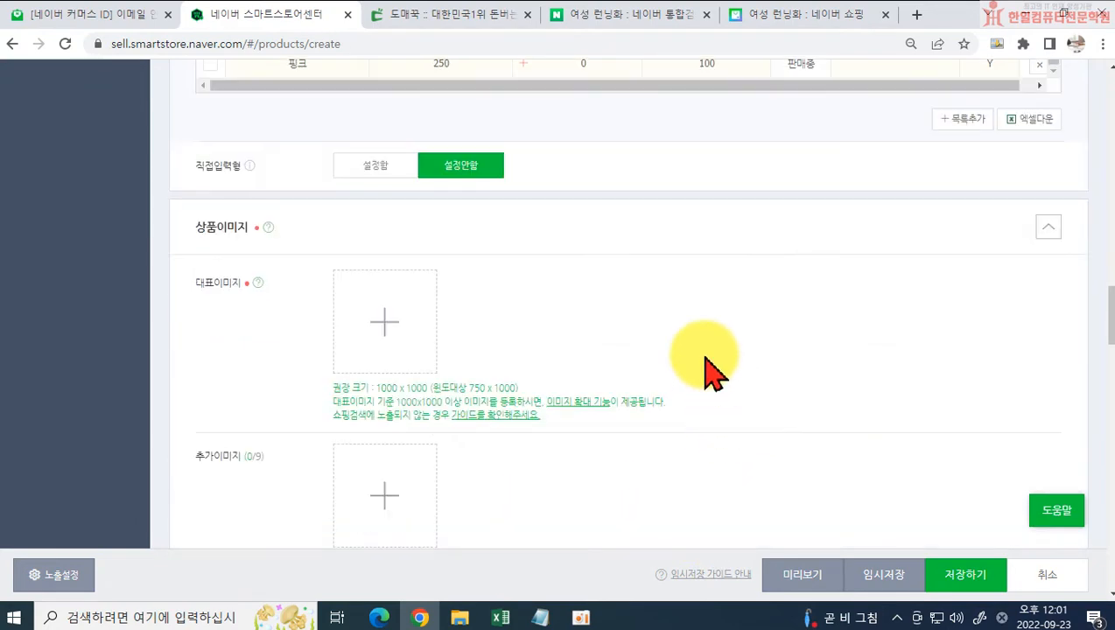
scroll(713, 373, "up", 4)
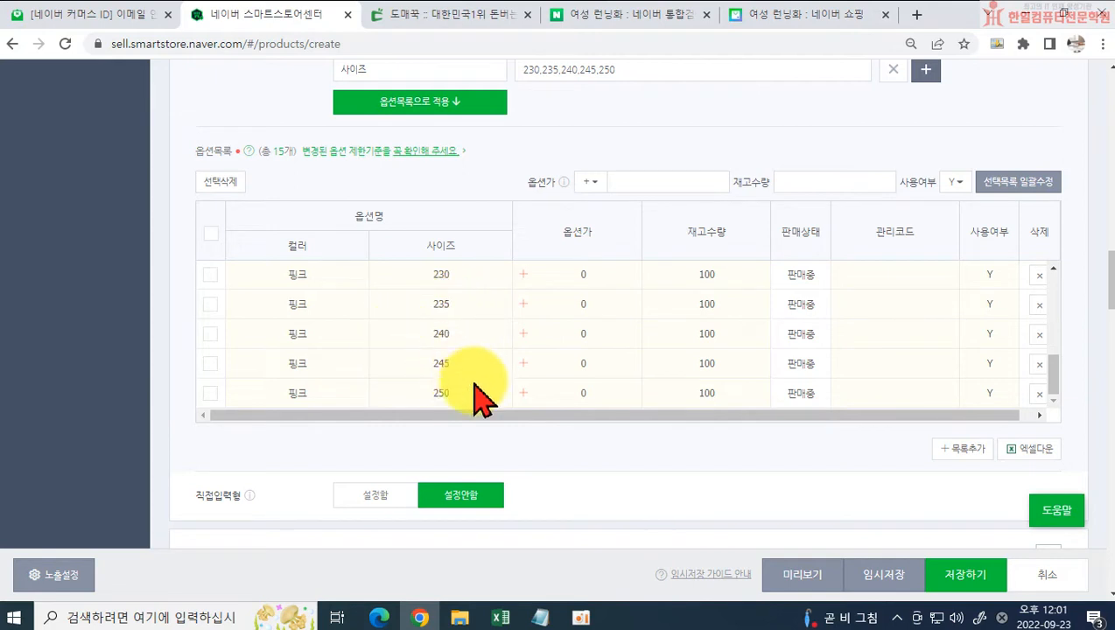
left_click(583, 394)
type("1")
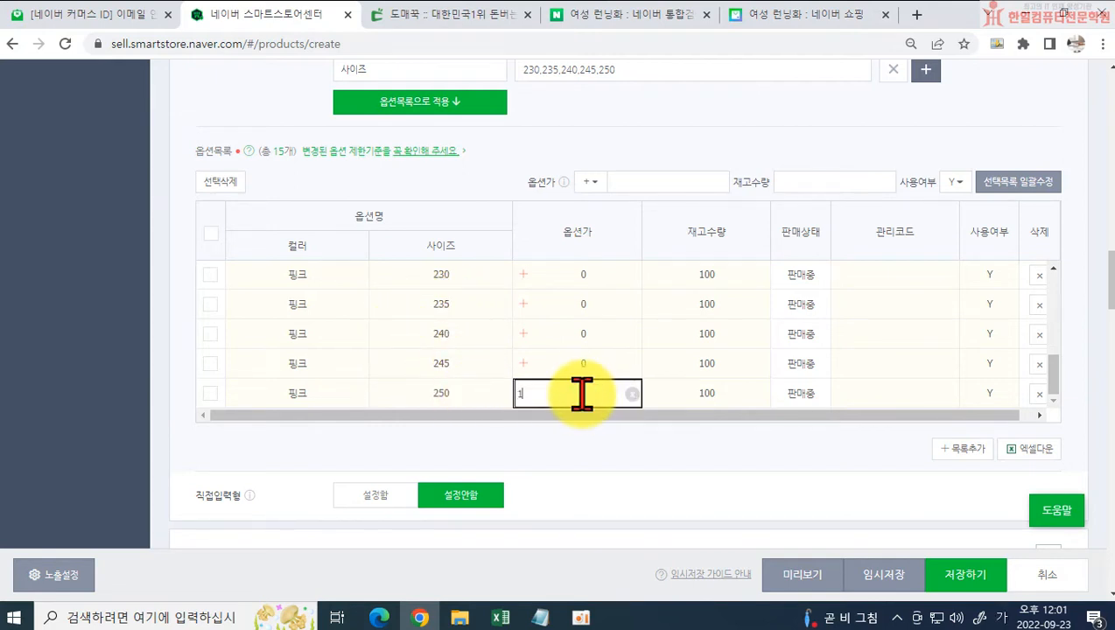
type("000")
left_click(580, 439)
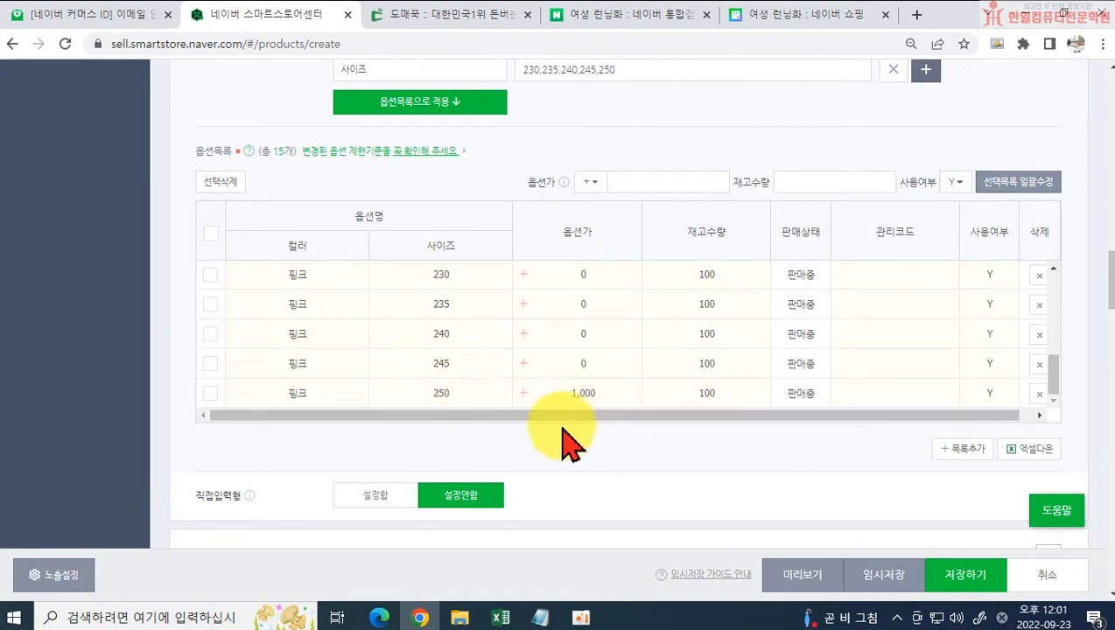
Step: Check the product's discounted price, and enter -500 as the option price of the 핑크 option in size 250
scroll(591, 245, "up", 10)
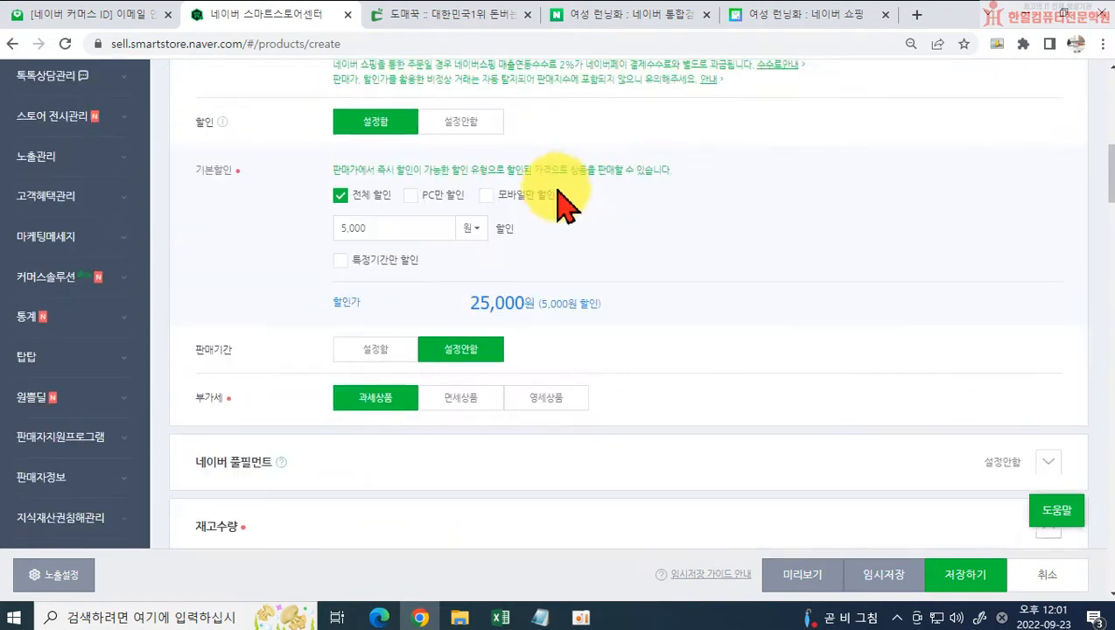
scroll(577, 263, "up", 5)
scroll(525, 332, "down", 8)
scroll(559, 394, "down", 10)
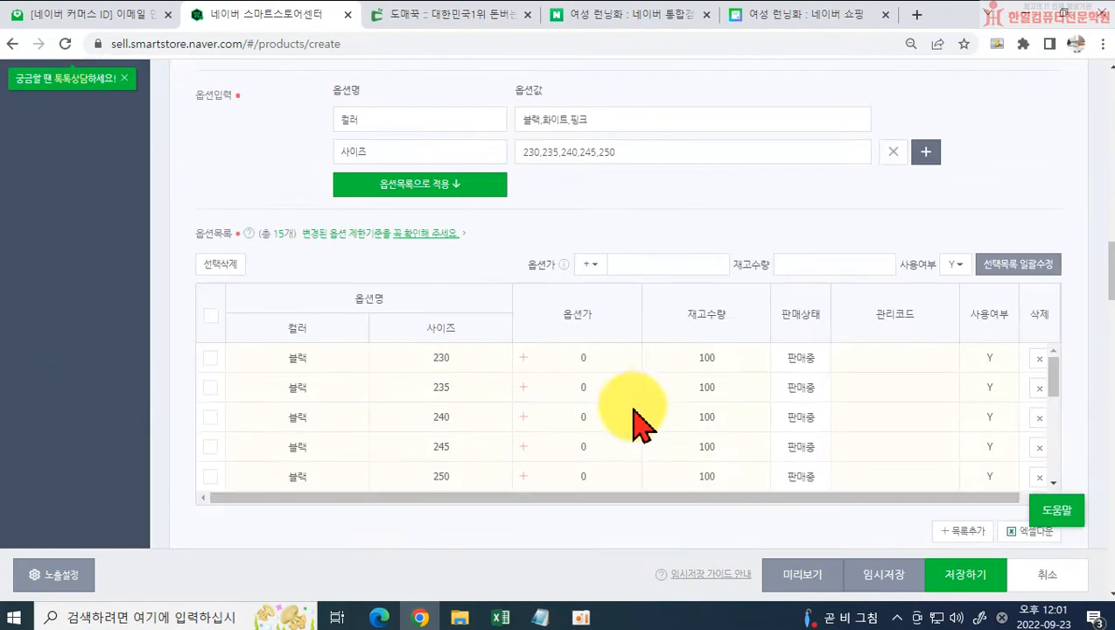
scroll(644, 427, "down", 6)
scroll(604, 436, "up", 2)
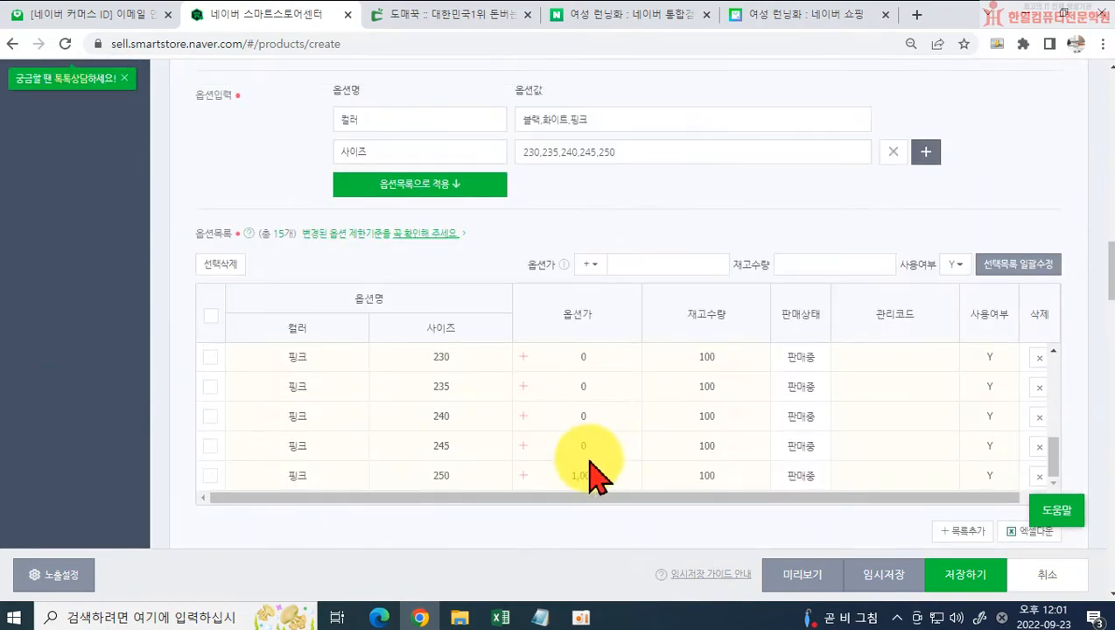
left_click(579, 475)
left_click_drag(568, 479, 515, 477)
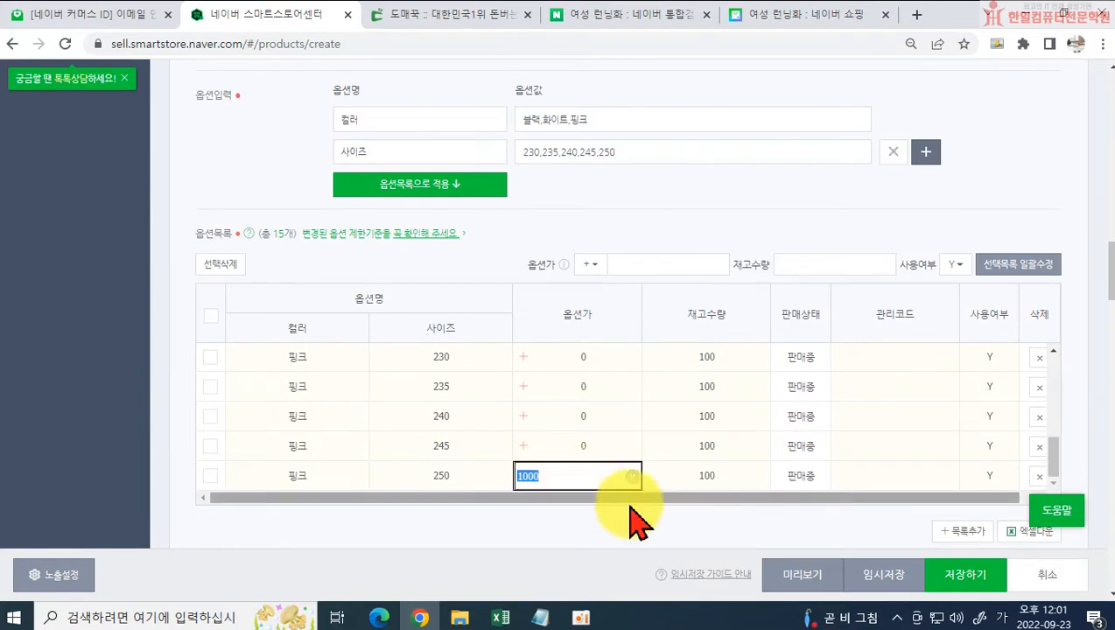
type("-500")
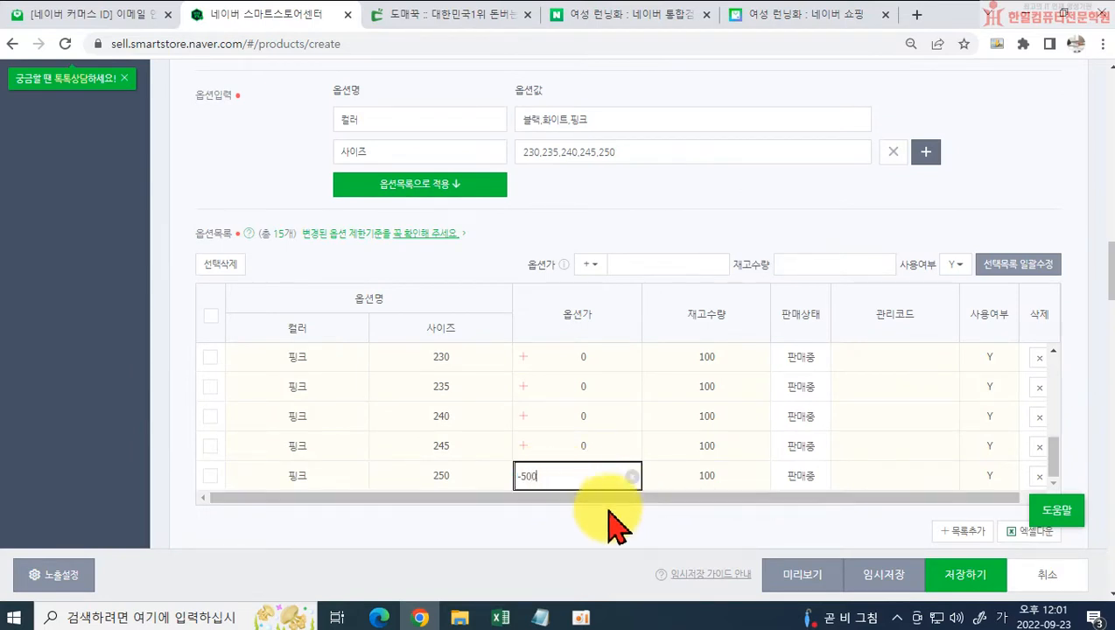
Step: Clear the option price entered for the 핑크 option in size 250
left_click(577, 475)
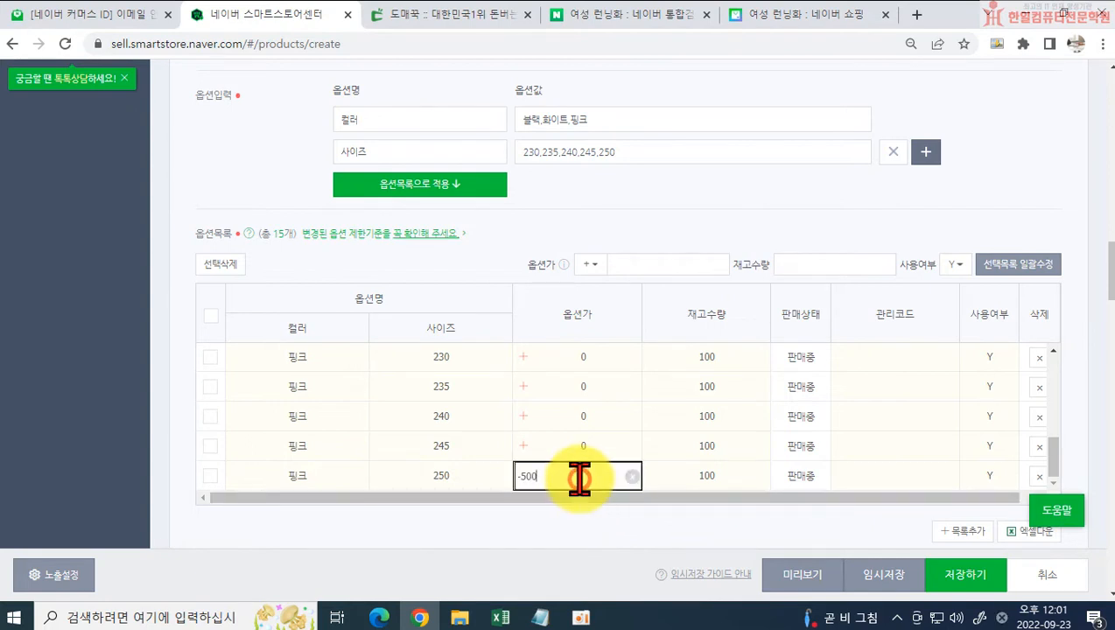
left_click(631, 476)
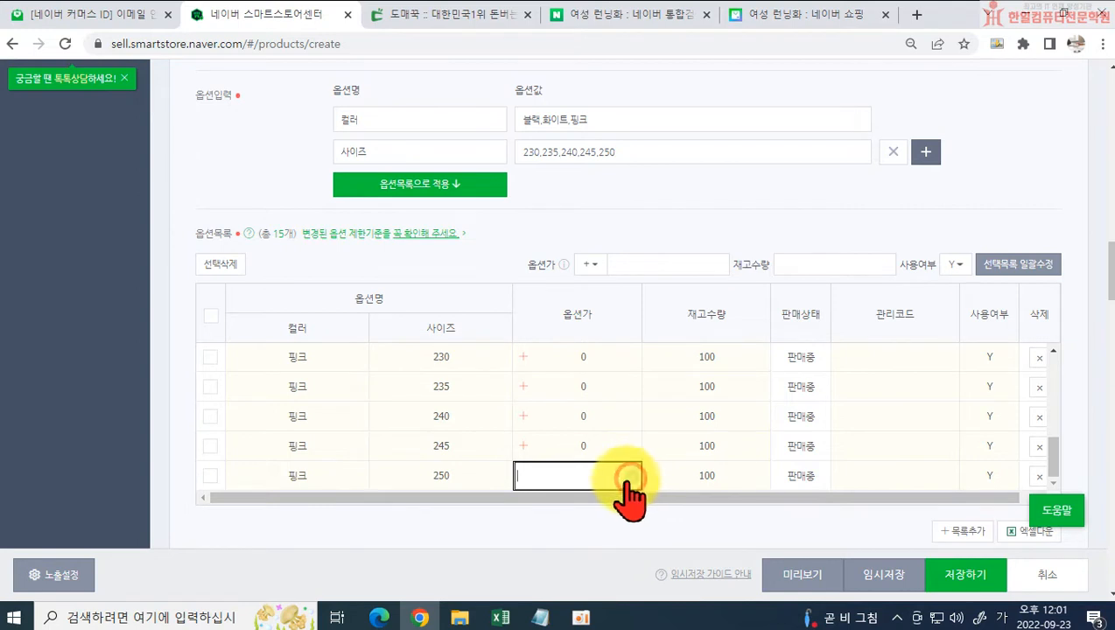
left_click(600, 512)
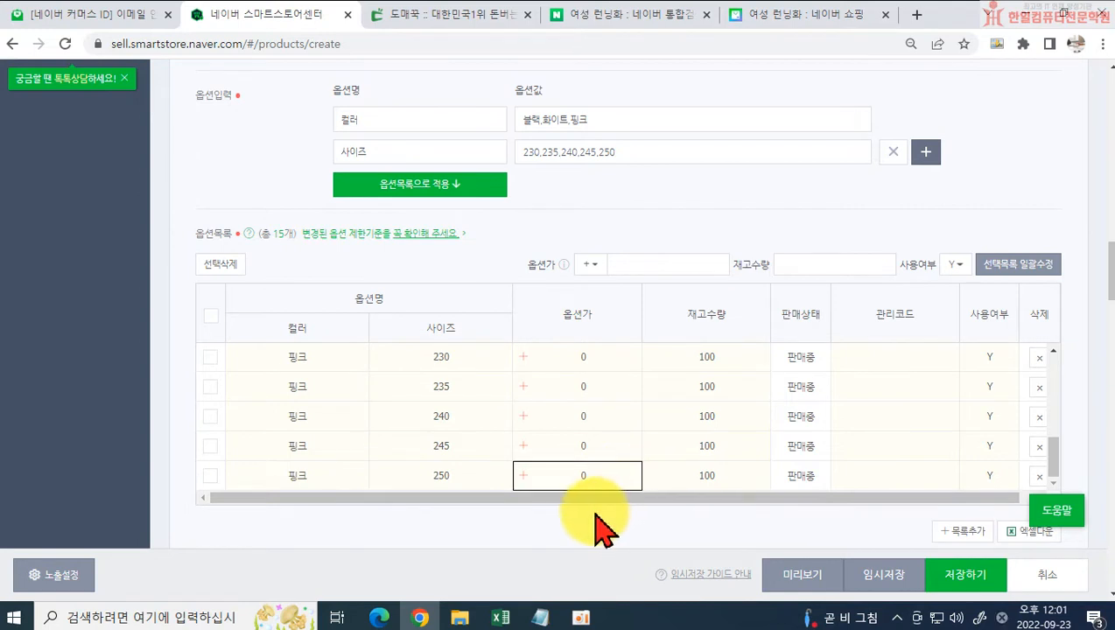
Step: Read the help on allowed option price ranges and review the option settings and option list
left_click(563, 265)
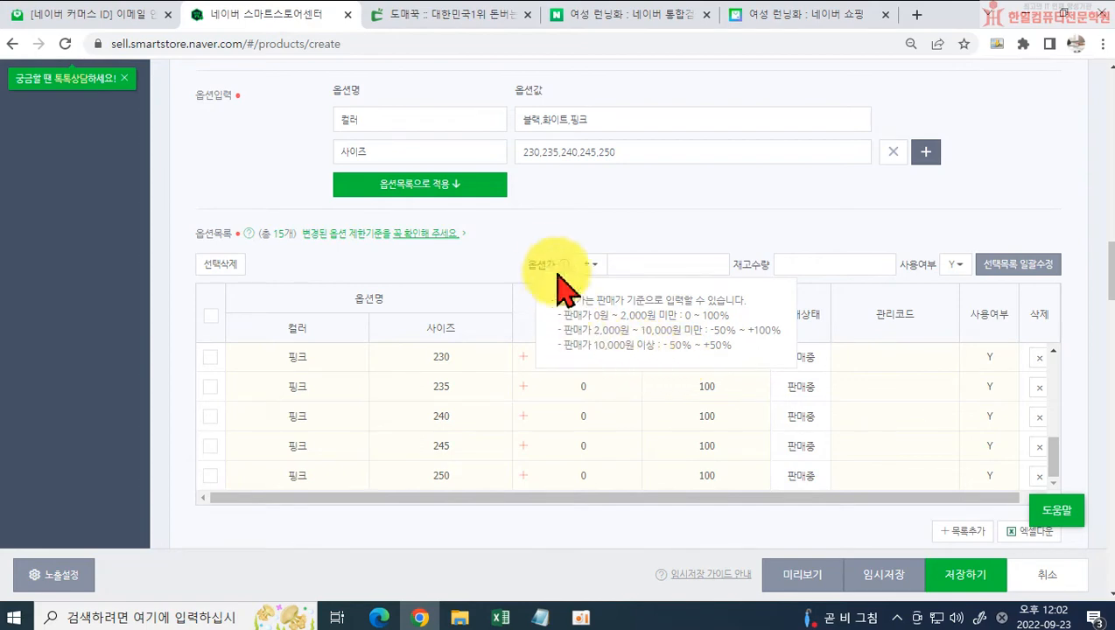
scroll(536, 266, "up", 3)
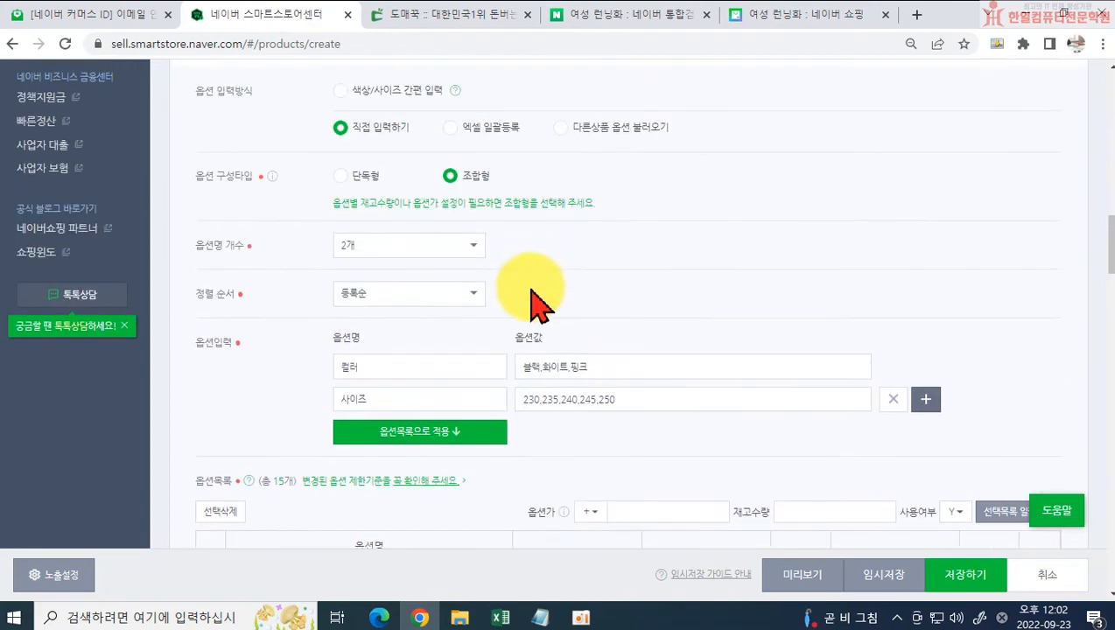
scroll(540, 293, "up", 1)
scroll(530, 289, "up", 1)
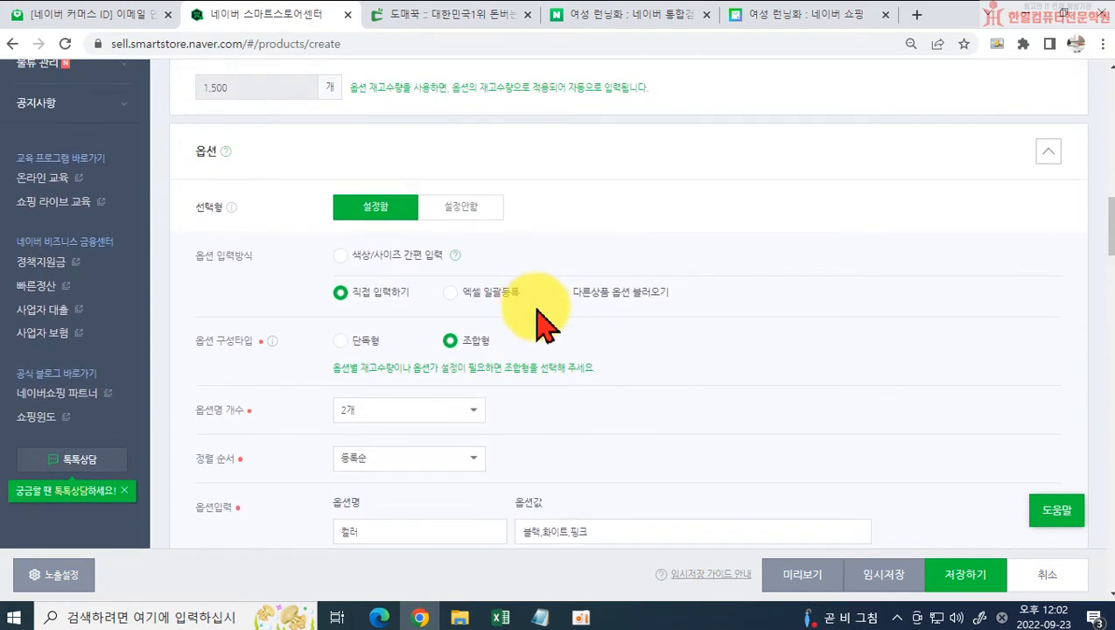
scroll(534, 311, "down", 3)
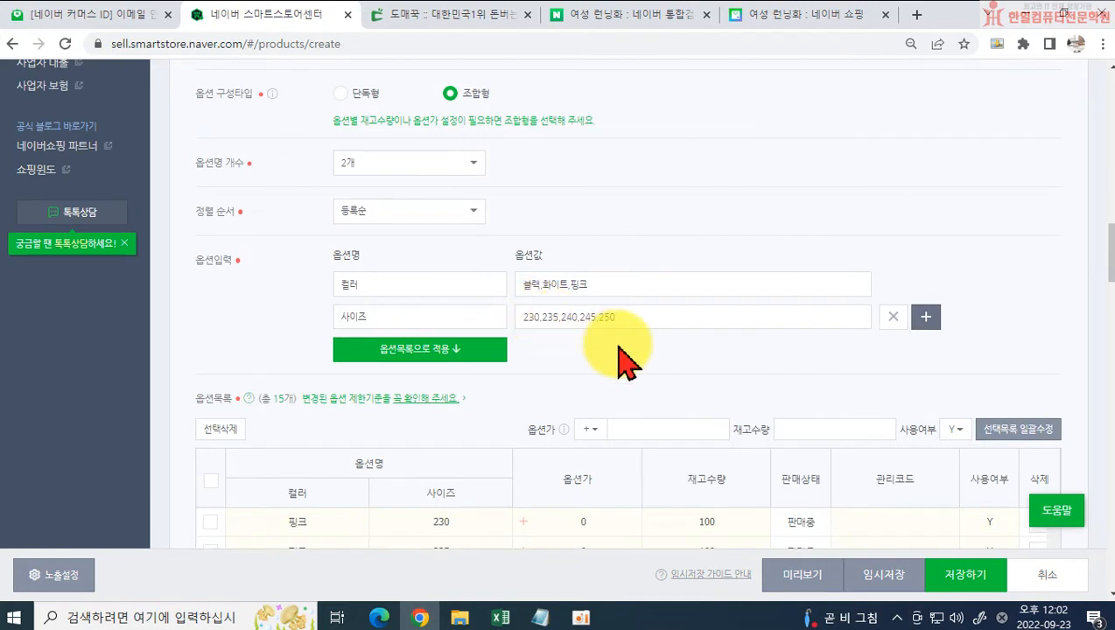
scroll(628, 356, "down", 3)
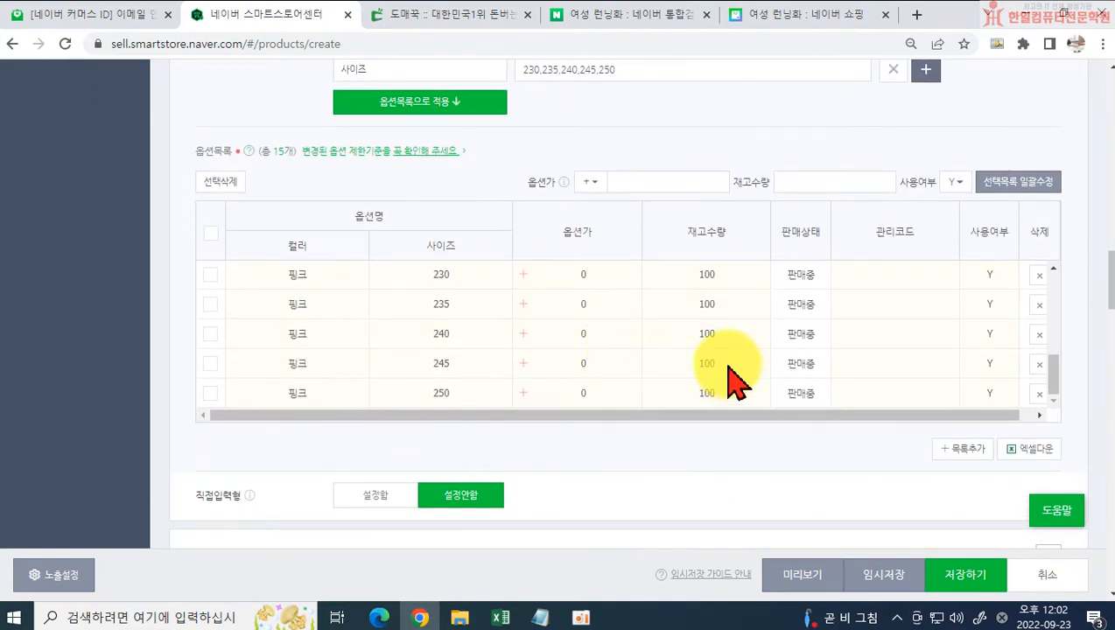
Step: Start adding the product's representative image (대표이미지) from the photos stored on the computer
scroll(731, 377, "down", 5)
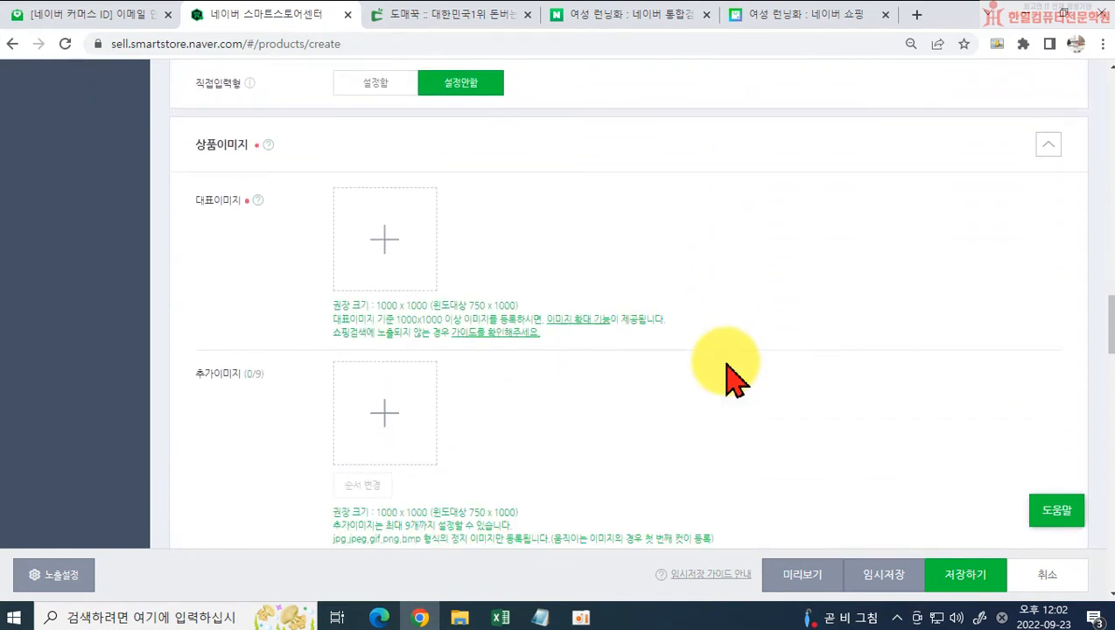
scroll(732, 376, "down", 1)
scroll(731, 376, "up", 1)
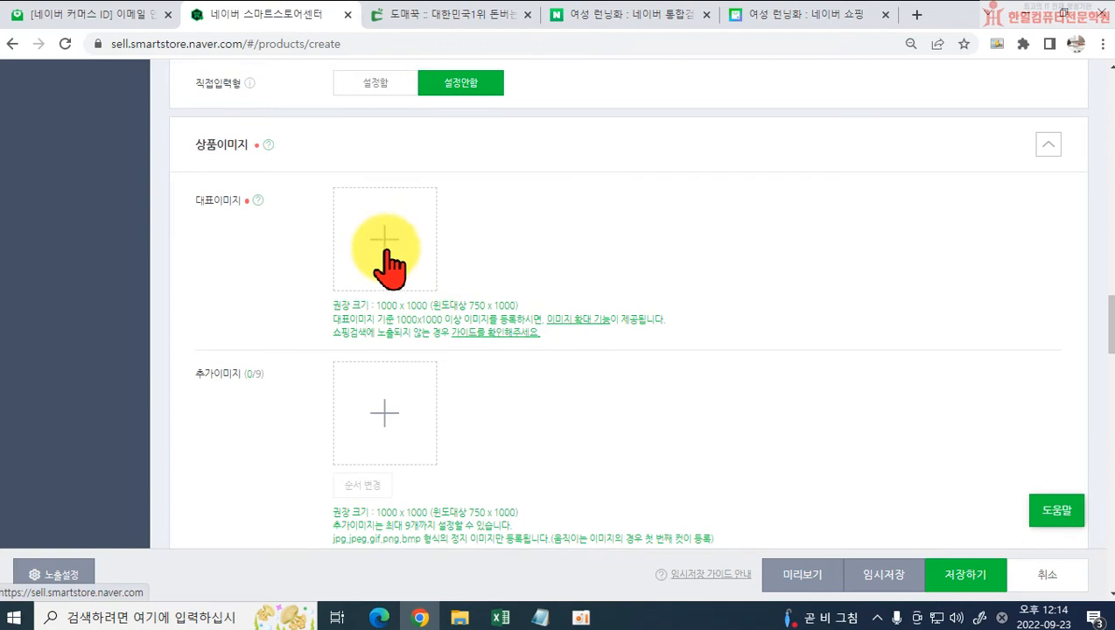
left_click(385, 263)
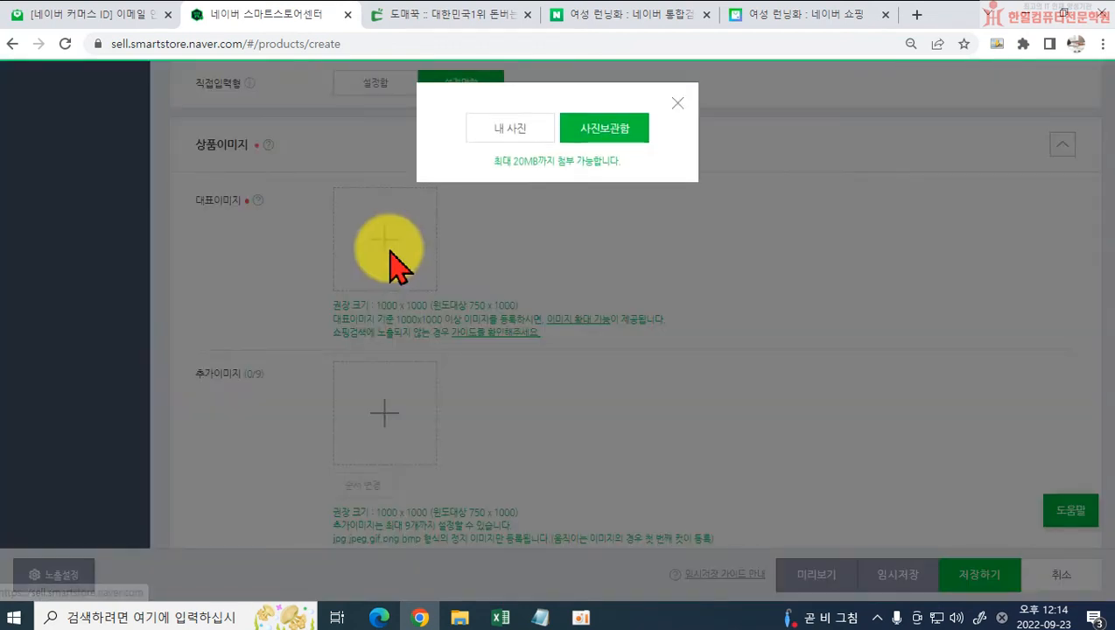
left_click(510, 132)
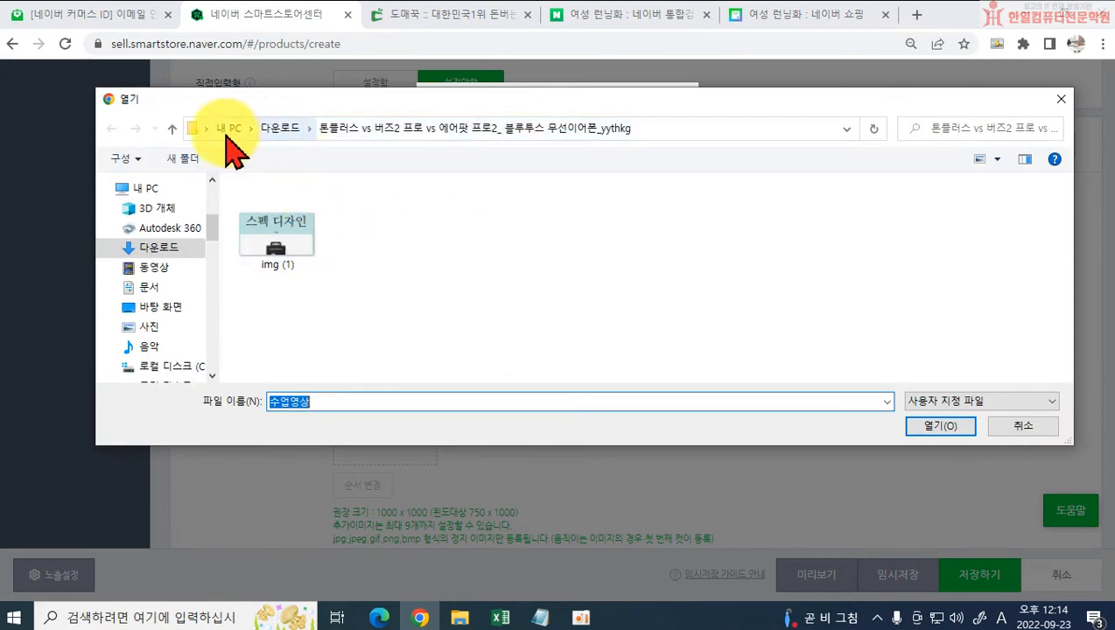
Step: Browse to the 플라잉 여성 런닝화 folder on USB드라이브 (E:) for the representative image
scroll(150, 248, "up", 5)
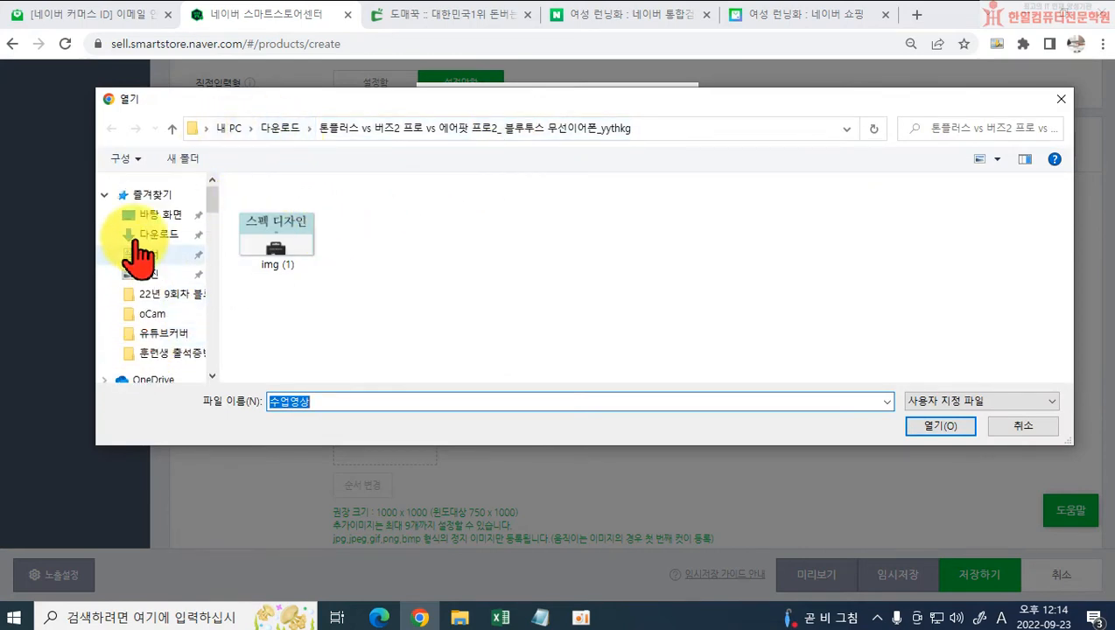
scroll(150, 263, "down", 6)
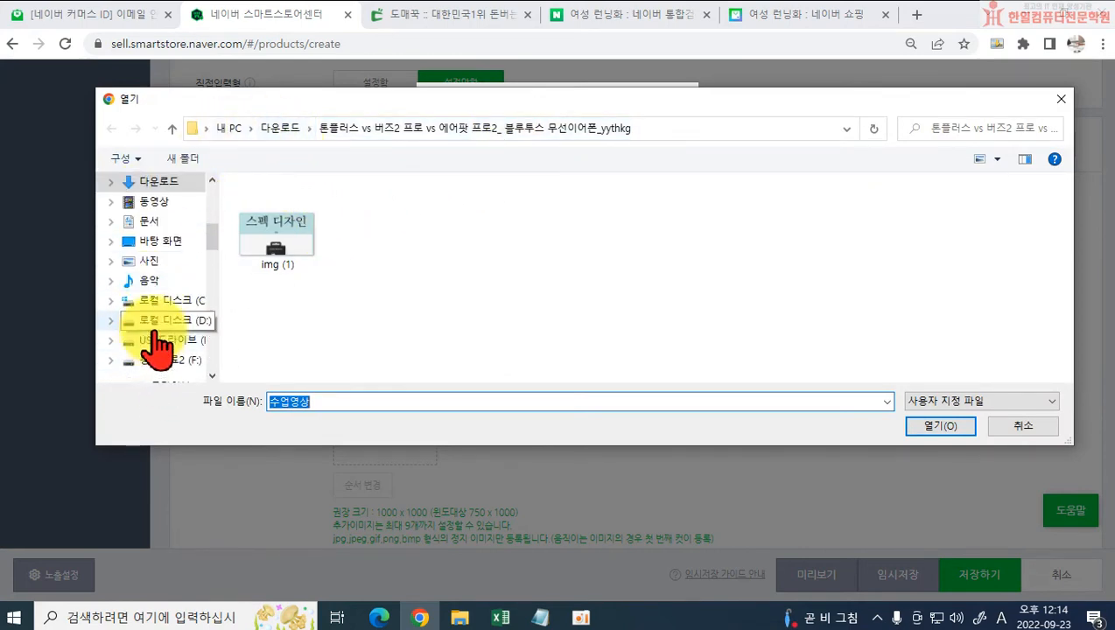
left_click(151, 340)
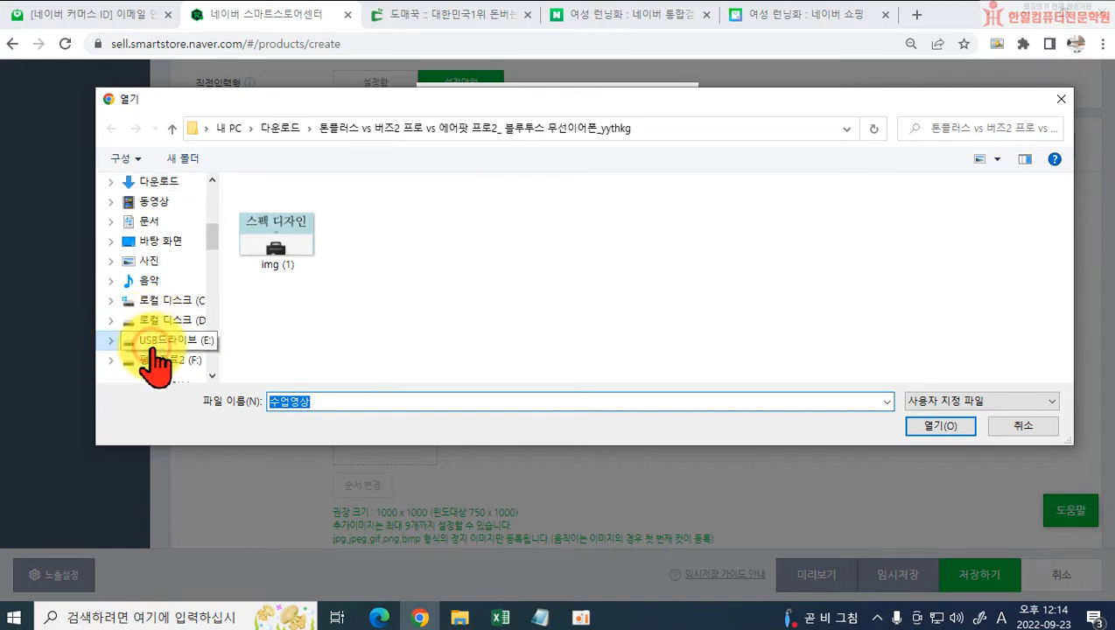
scroll(297, 297, "down", 1)
left_click(258, 322)
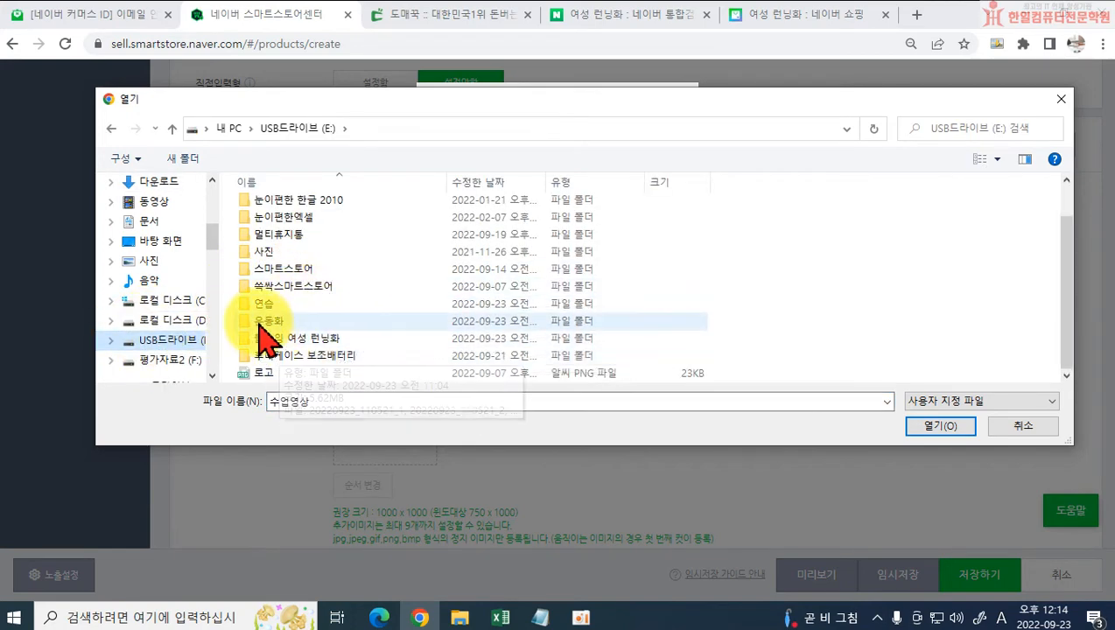
double_click(259, 322)
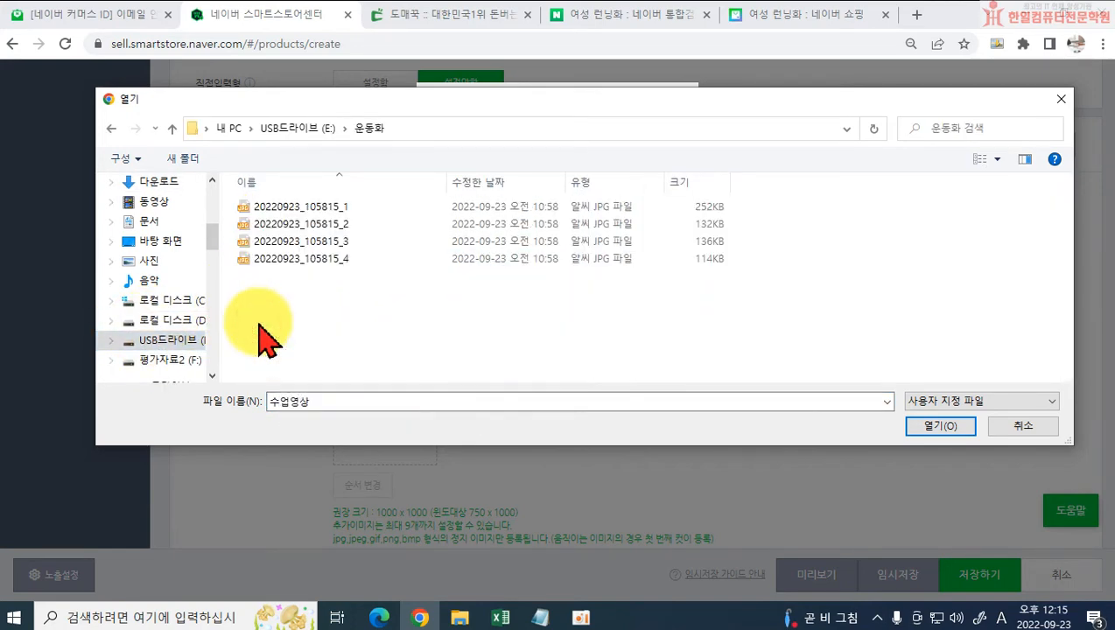
left_click(111, 128)
scroll(297, 359, "down", 1)
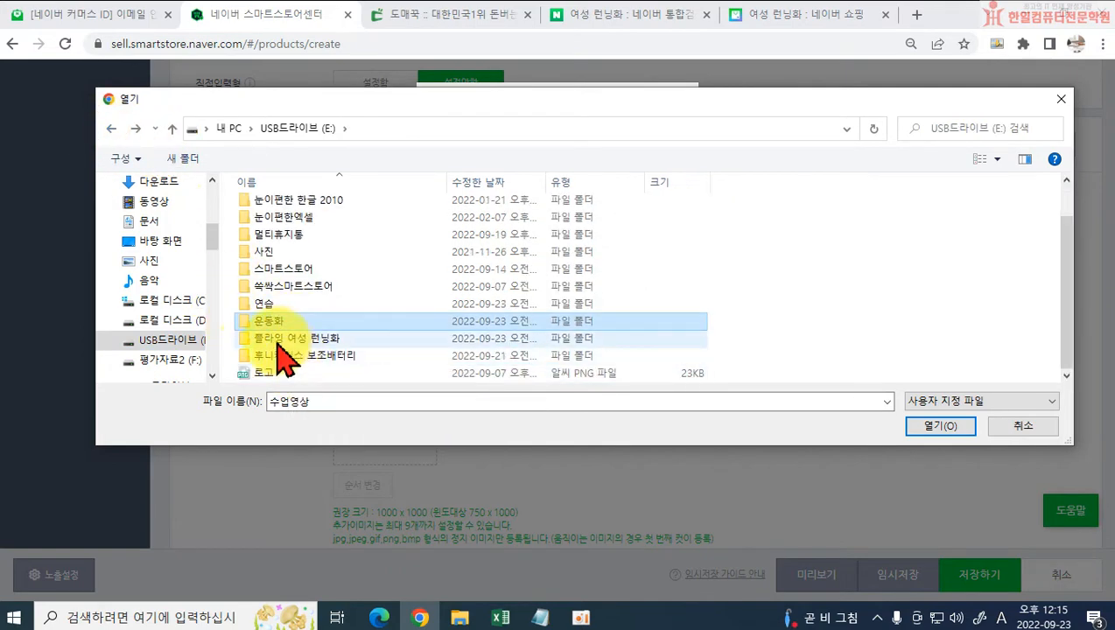
double_click(281, 347)
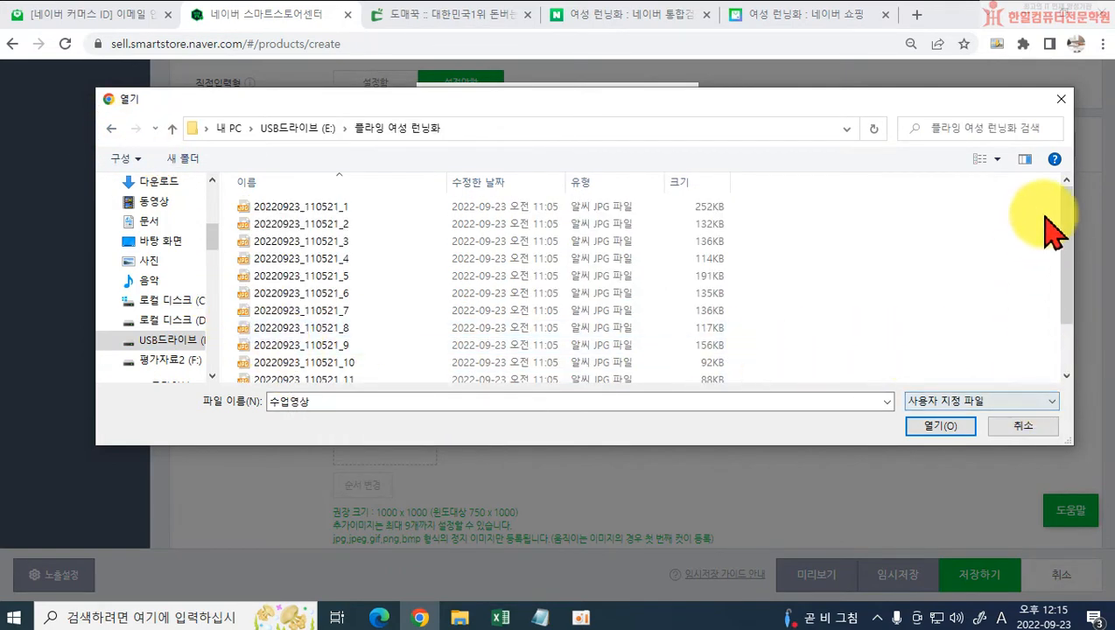
Step: Show the folder's files as large thumbnails and upload 20220923_110521_11 as the representative image
left_click(998, 158)
left_click(840, 276)
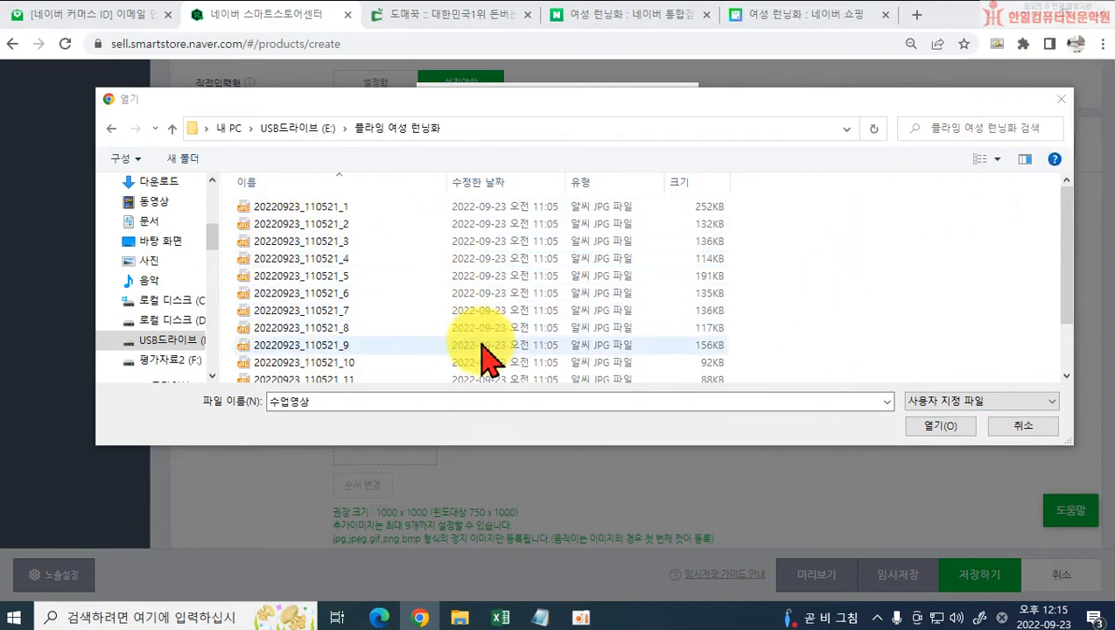
left_click(998, 159)
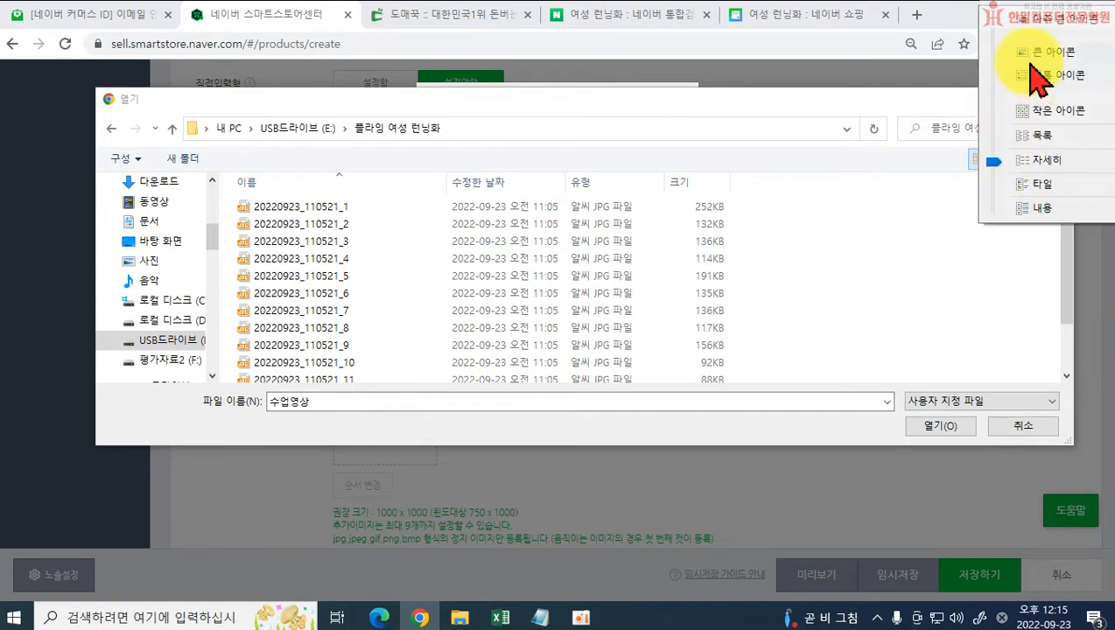
left_click(774, 264)
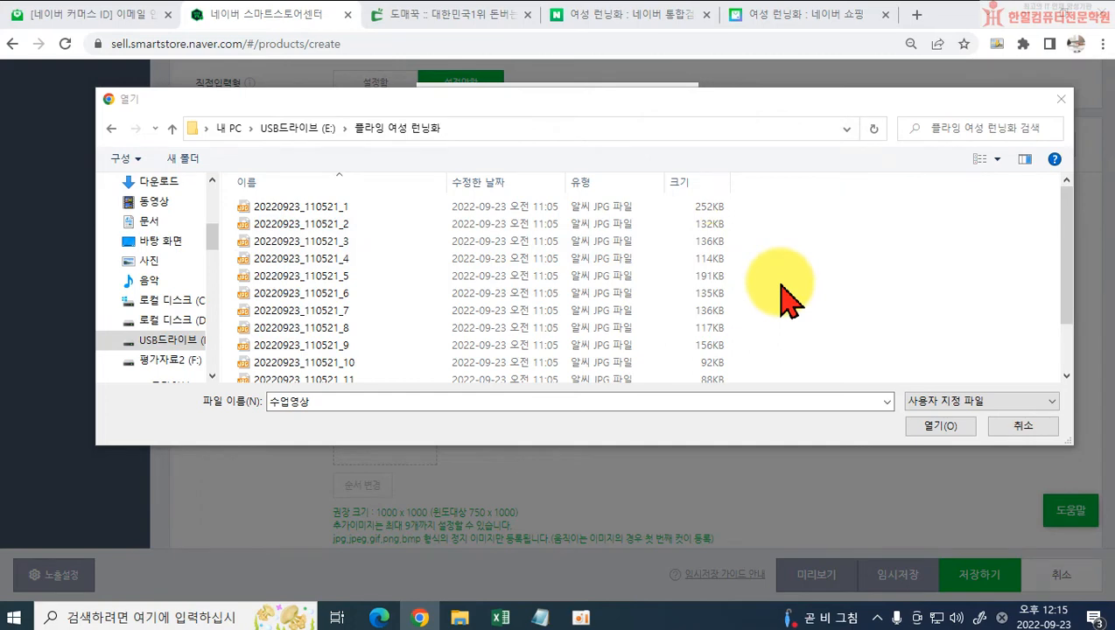
scroll(780, 293, "up", 4, "ctrl")
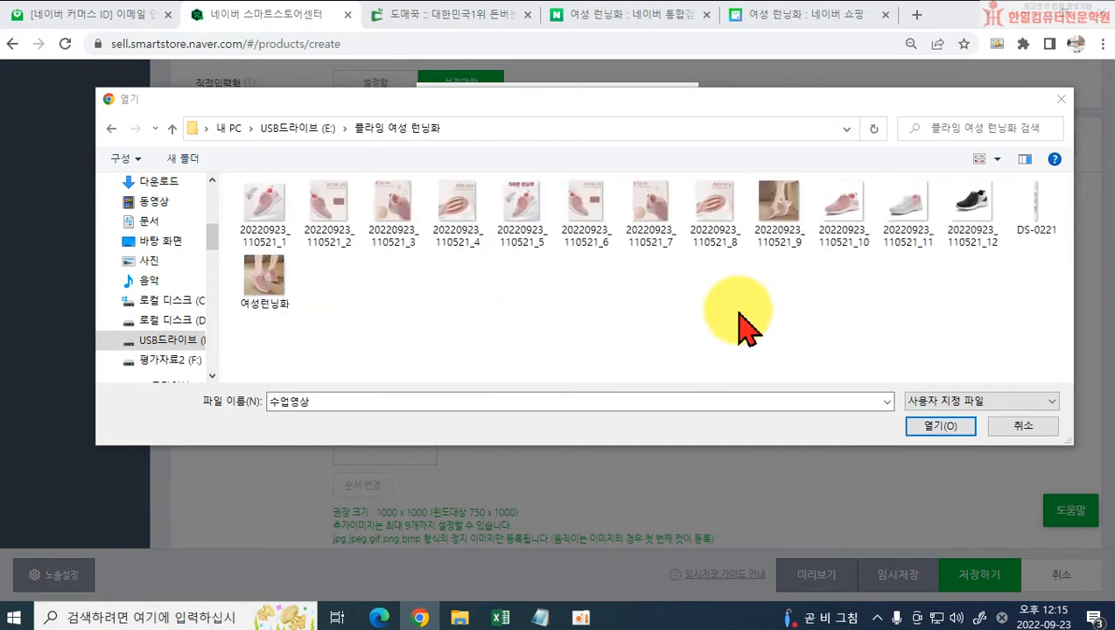
scroll(743, 326, "up", 2, "ctrl")
scroll(744, 326, "up", 1, "ctrl")
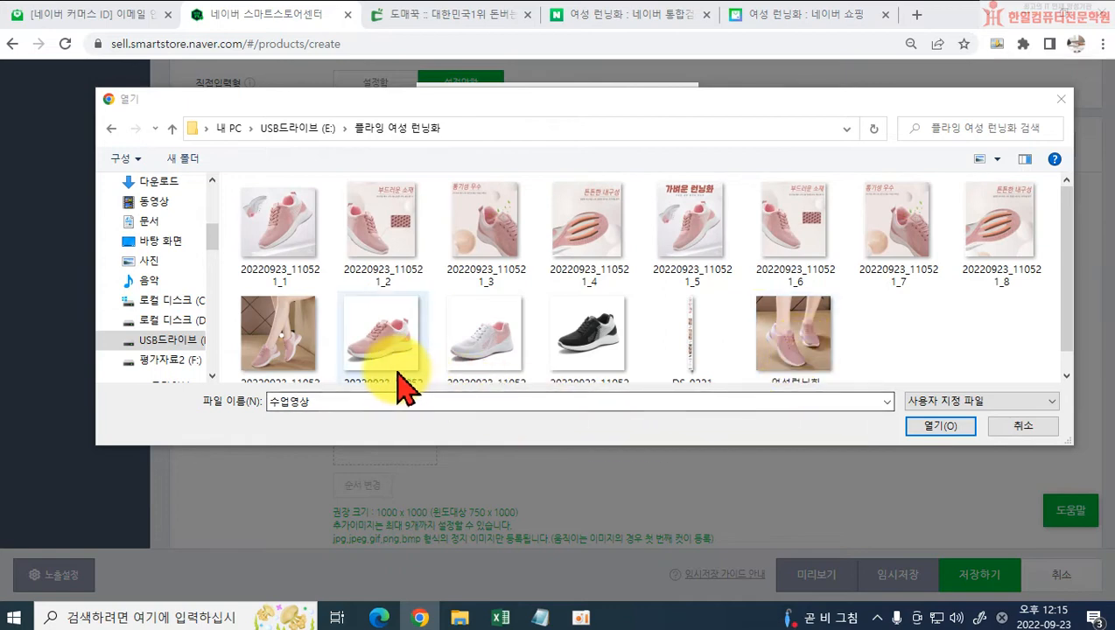
left_click(483, 355)
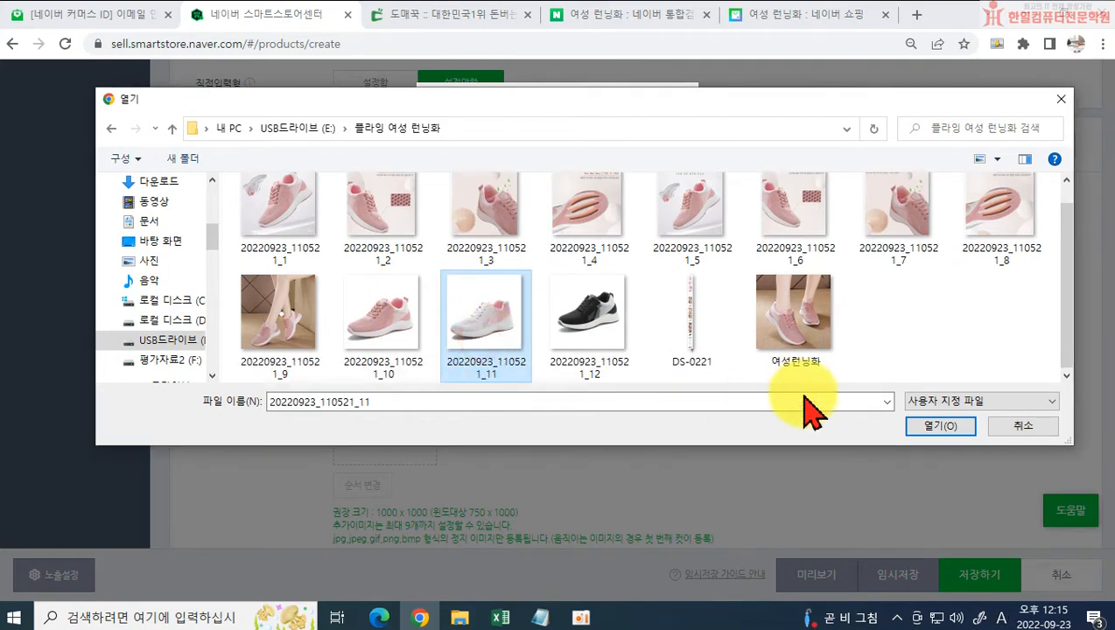
left_click(930, 432)
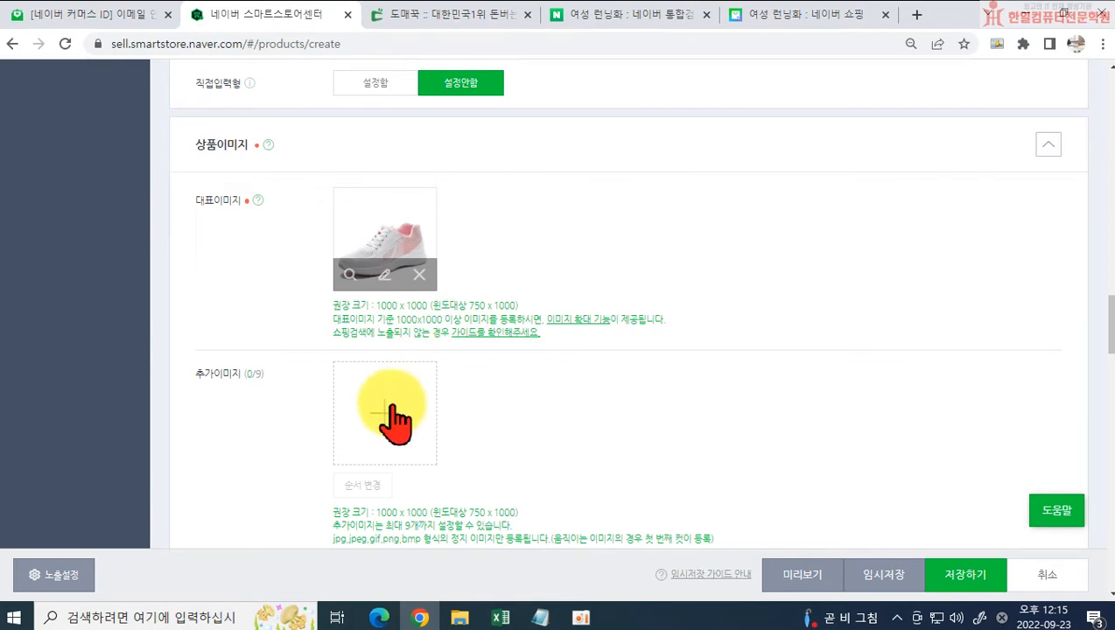
Step: Start adding additional images (추가이미지) from the computer, with the folder's files shown as thumbnails
scroll(383, 350, "down", 1)
left_click(378, 326)
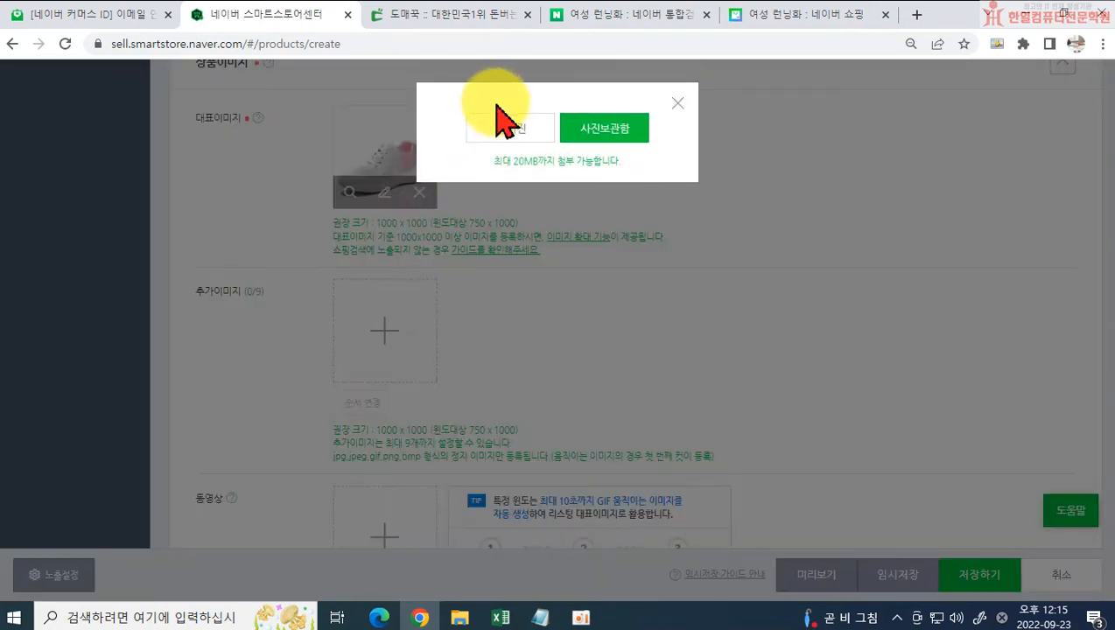
left_click(516, 131)
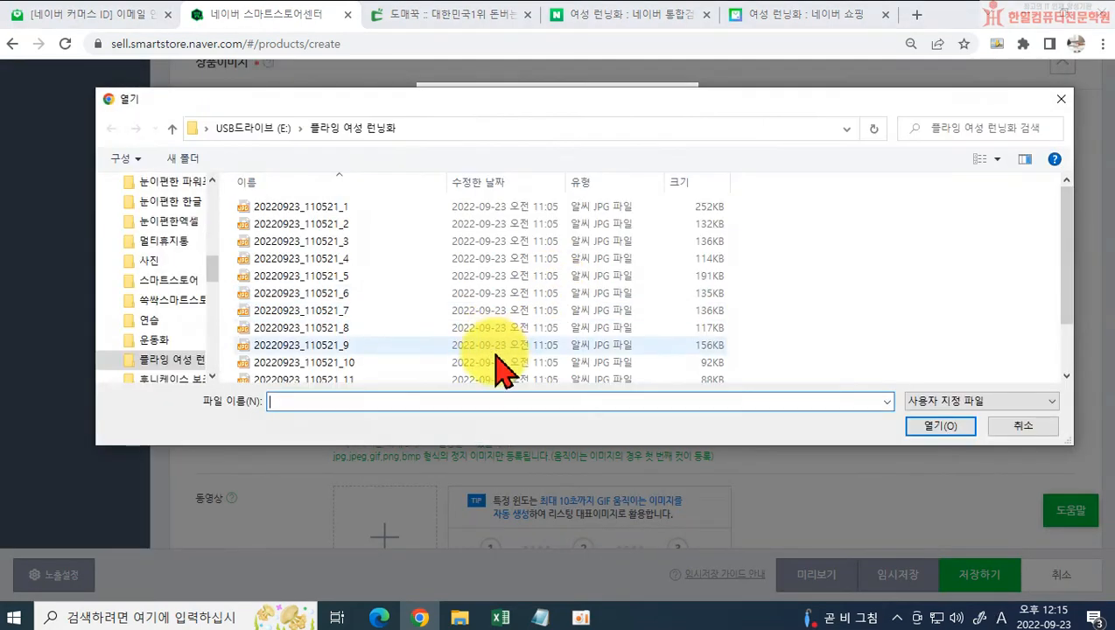
scroll(656, 313, "up", 4, "ctrl")
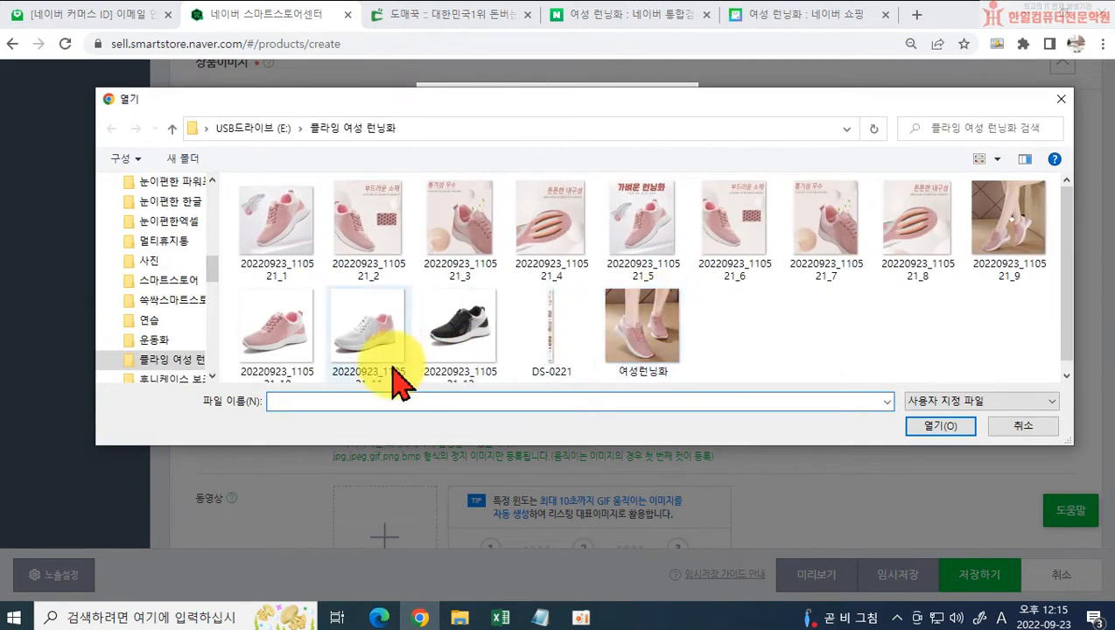
Step: Upload 20220923_110521_1 through 20220923_110521_5, 20220923_110521_10 and 20220923_110521_12 together as additional images
left_click(274, 346)
left_click(444, 320, "ctrl")
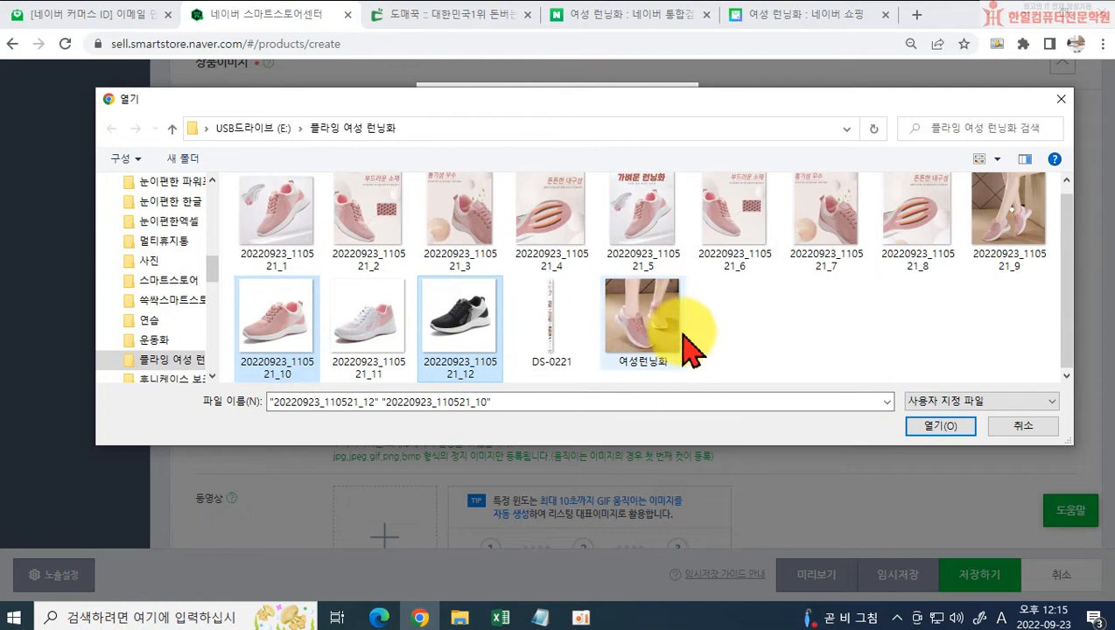
left_click(289, 236, "ctrl")
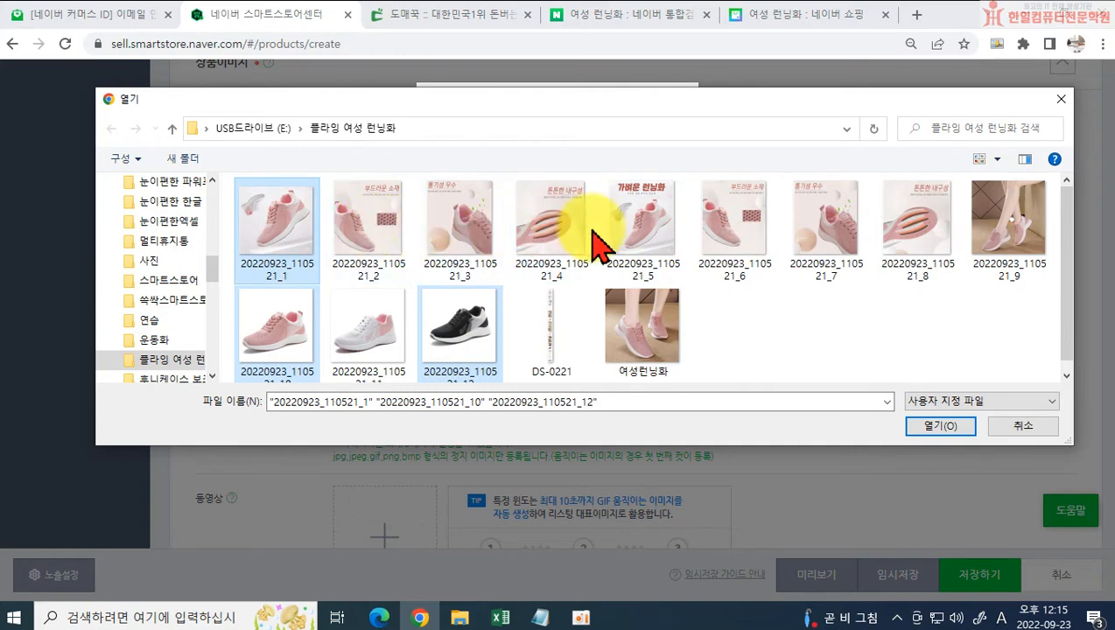
left_click(623, 234, "ctrl")
left_click(536, 241, "ctrl")
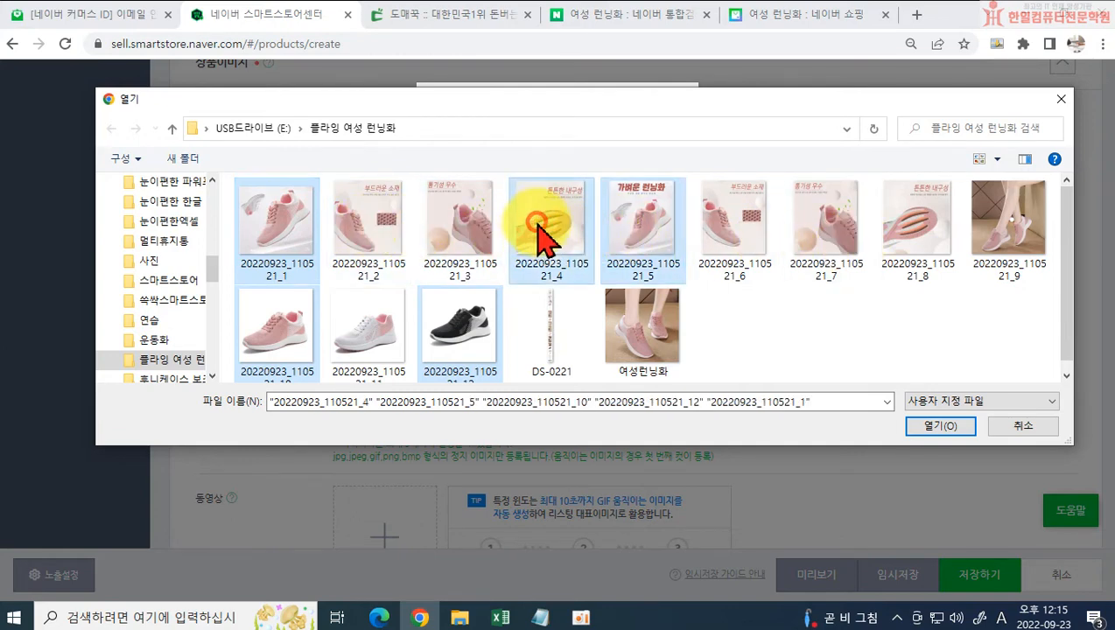
left_click(472, 229, "ctrl")
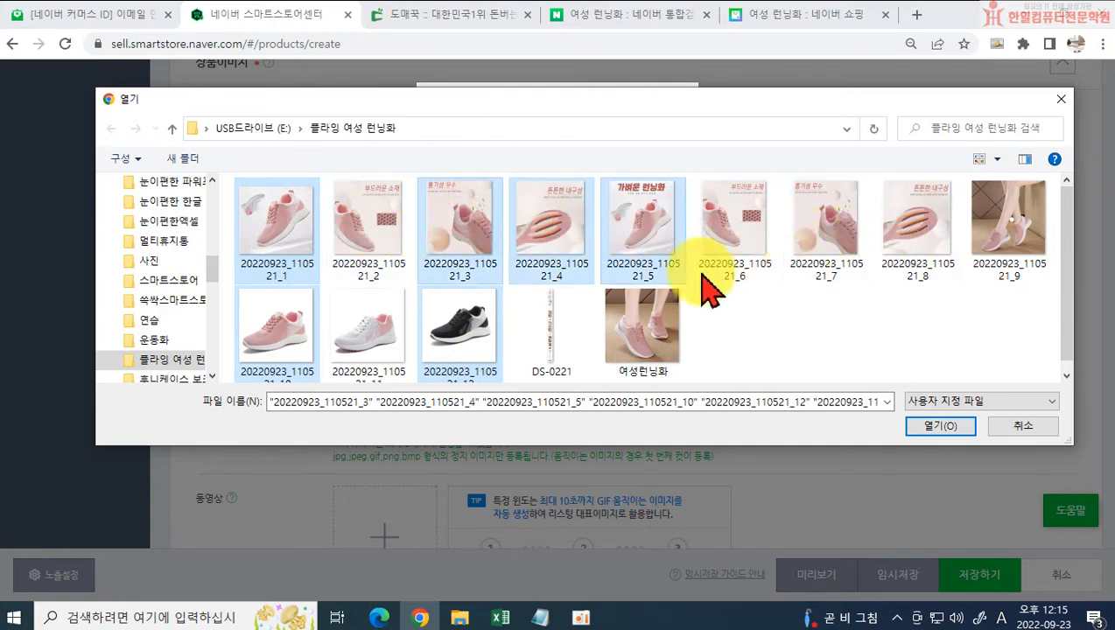
left_click(377, 235, "ctrl")
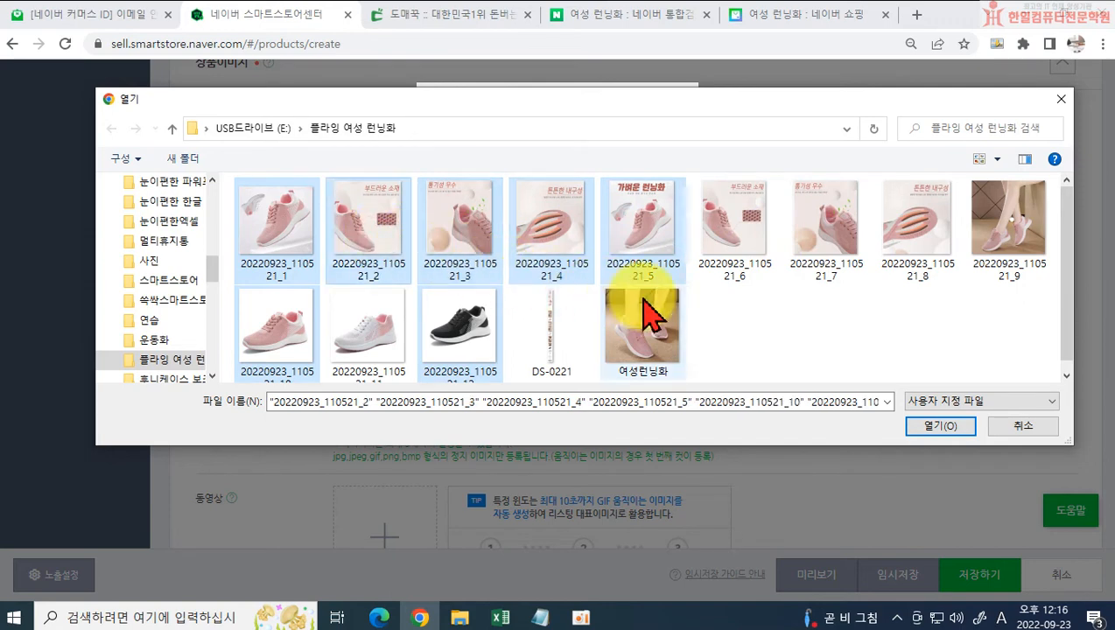
left_click(938, 426)
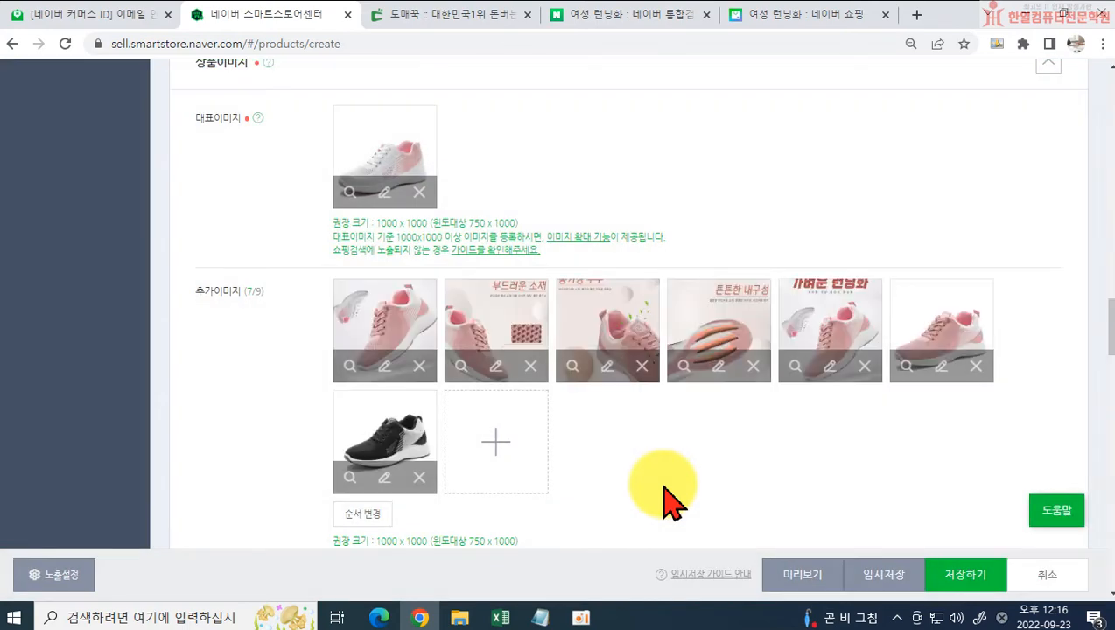
Step: Reorder the additional images so 추가이미지 7 and 추가이미지 6 come directly after 추가이미지 1, and save the order
scroll(359, 451, "down", 1)
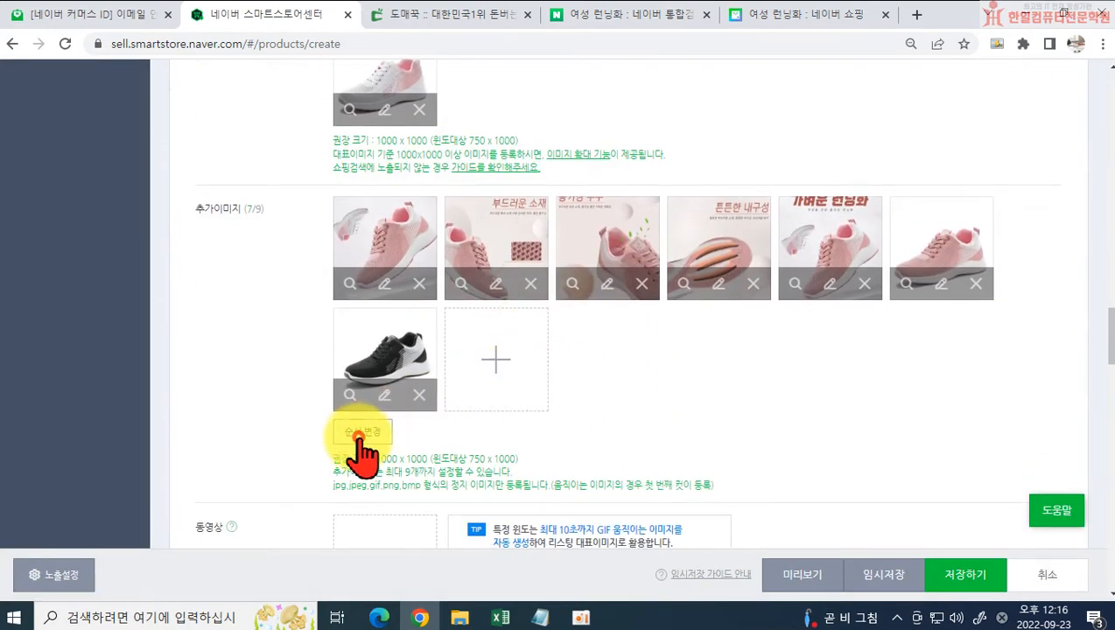
left_click(359, 433)
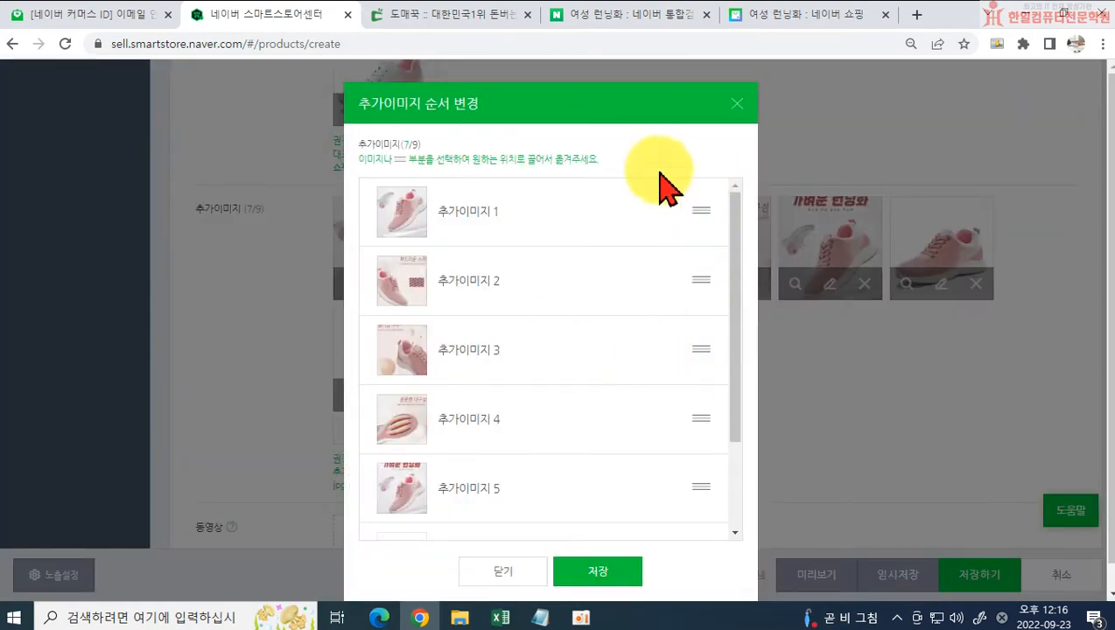
scroll(660, 464, "down", 2)
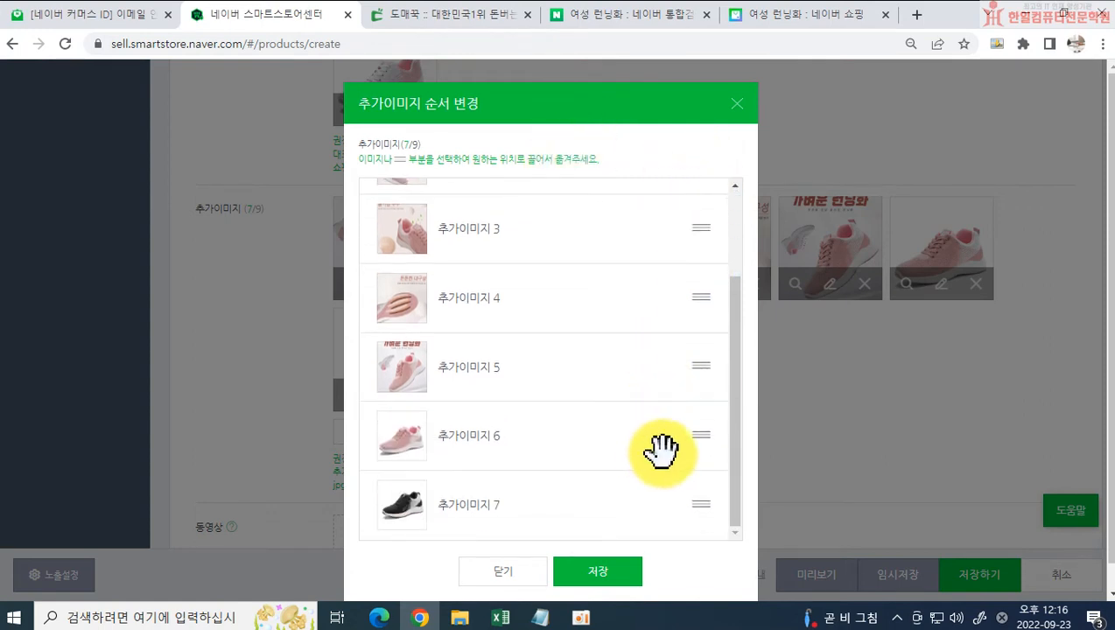
left_click_drag(691, 436, 652, 210)
scroll(610, 468, "down", 2)
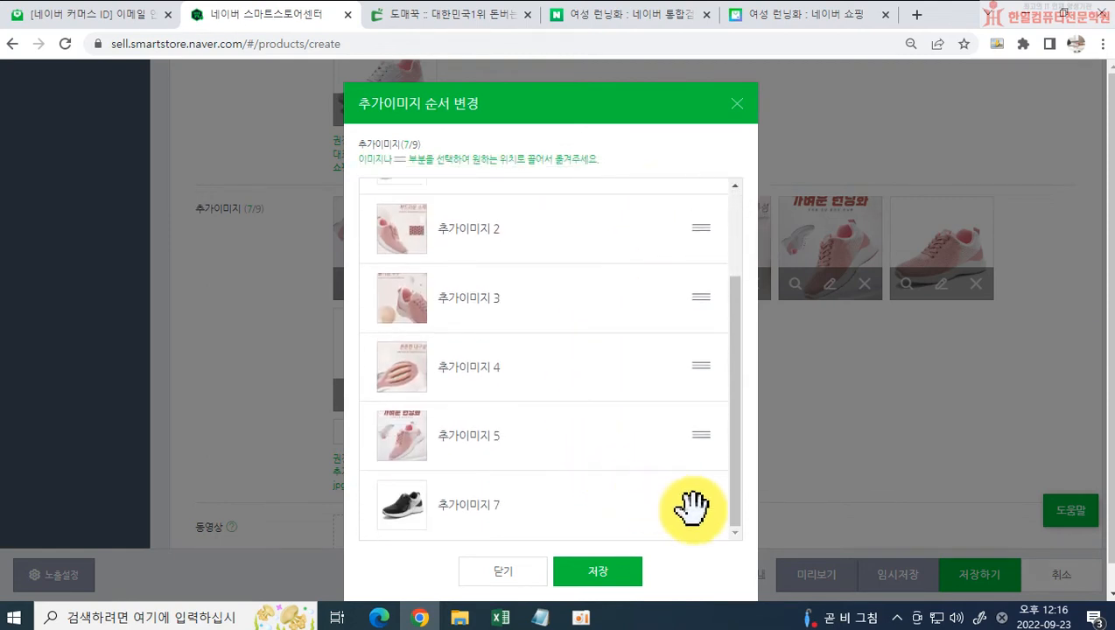
left_click_drag(692, 506, 585, 266)
scroll(567, 473, "down", 1)
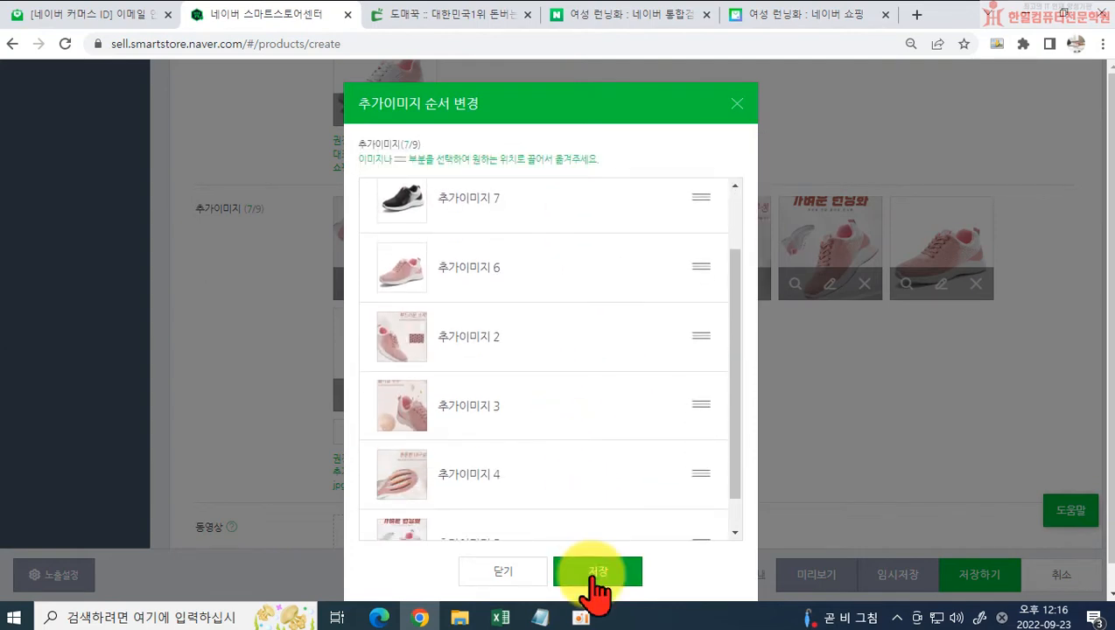
left_click(599, 572)
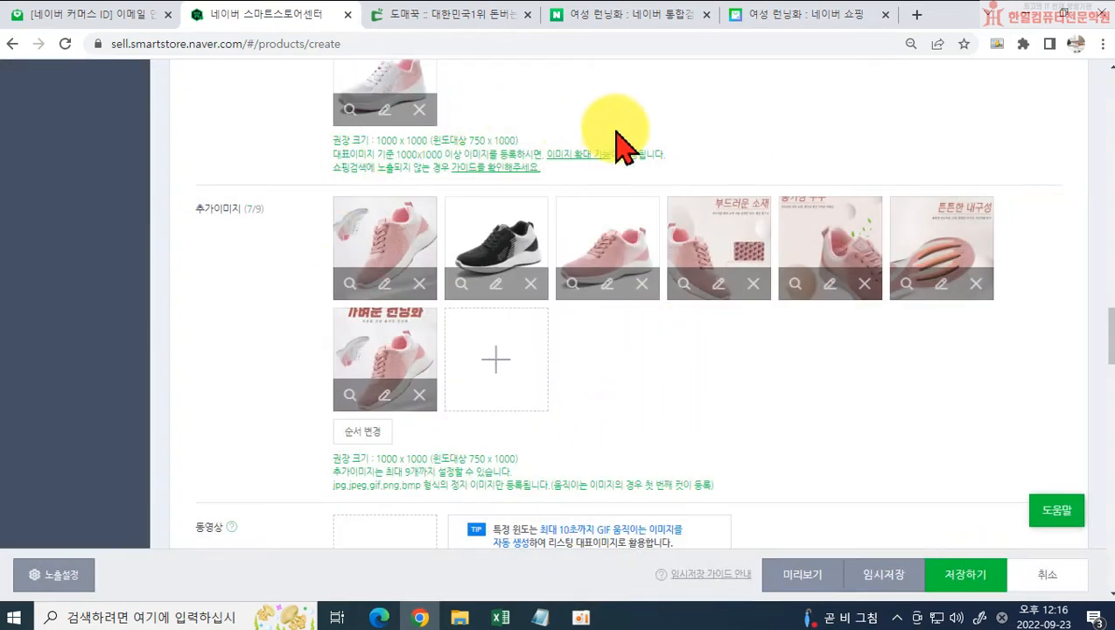
Step: Open SmartEditor ONE to write the product's detailed description (상세설명)
scroll(919, 406, "down", 2)
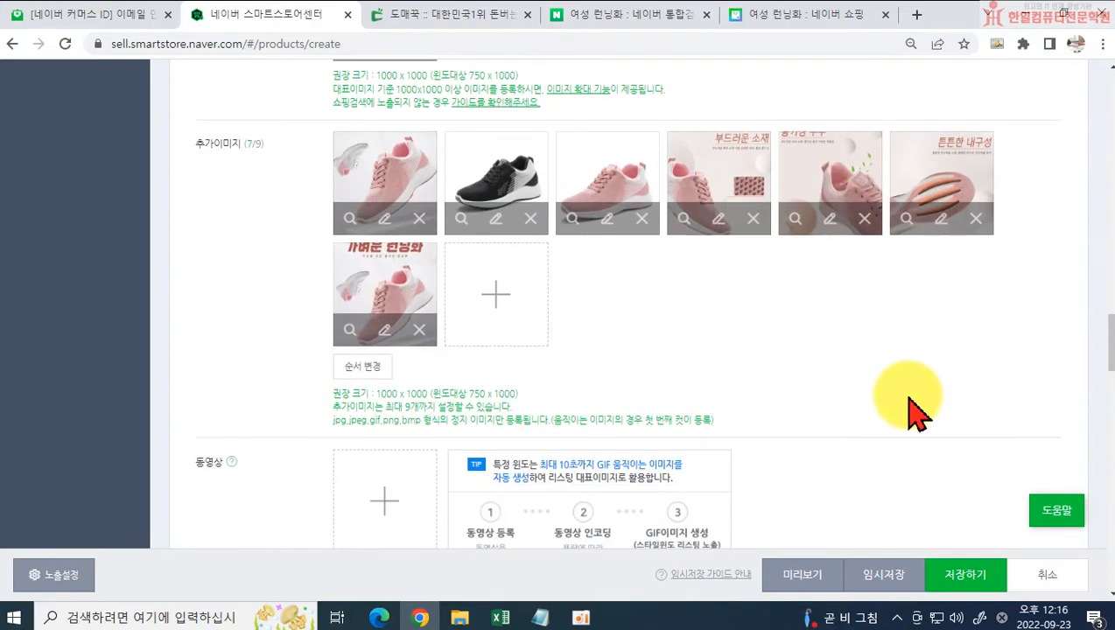
scroll(510, 343, "down", 4)
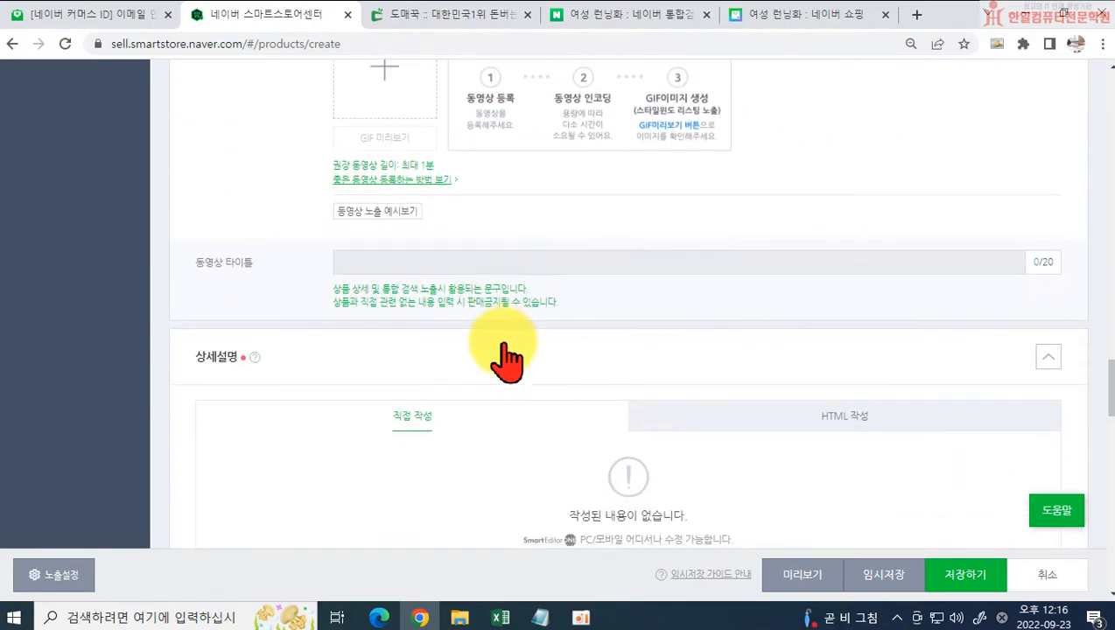
scroll(437, 389, "down", 2)
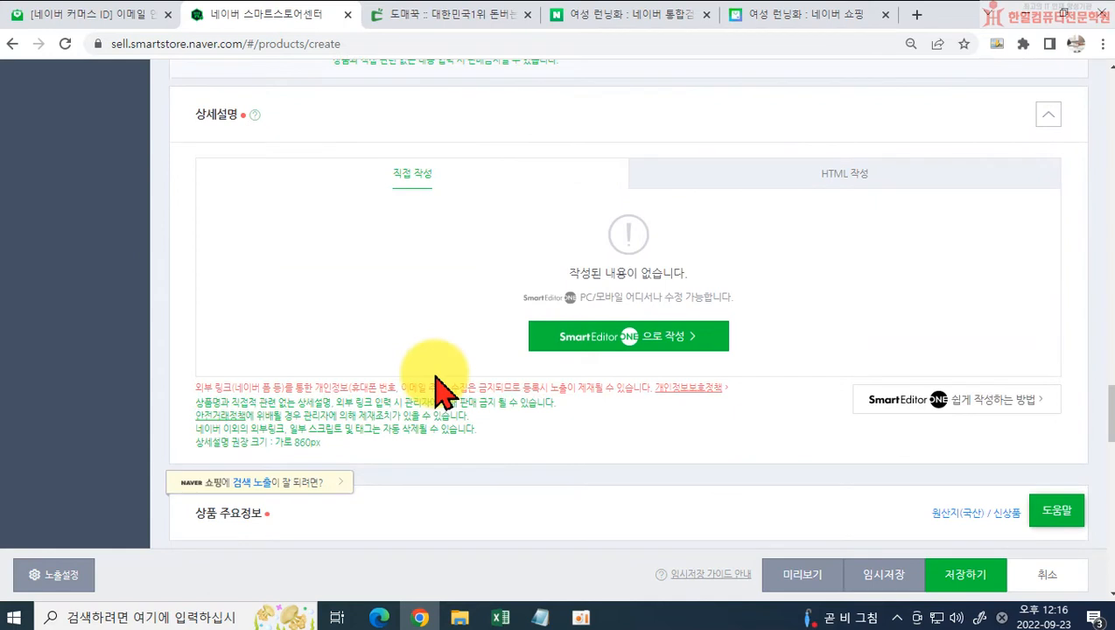
left_click(605, 346)
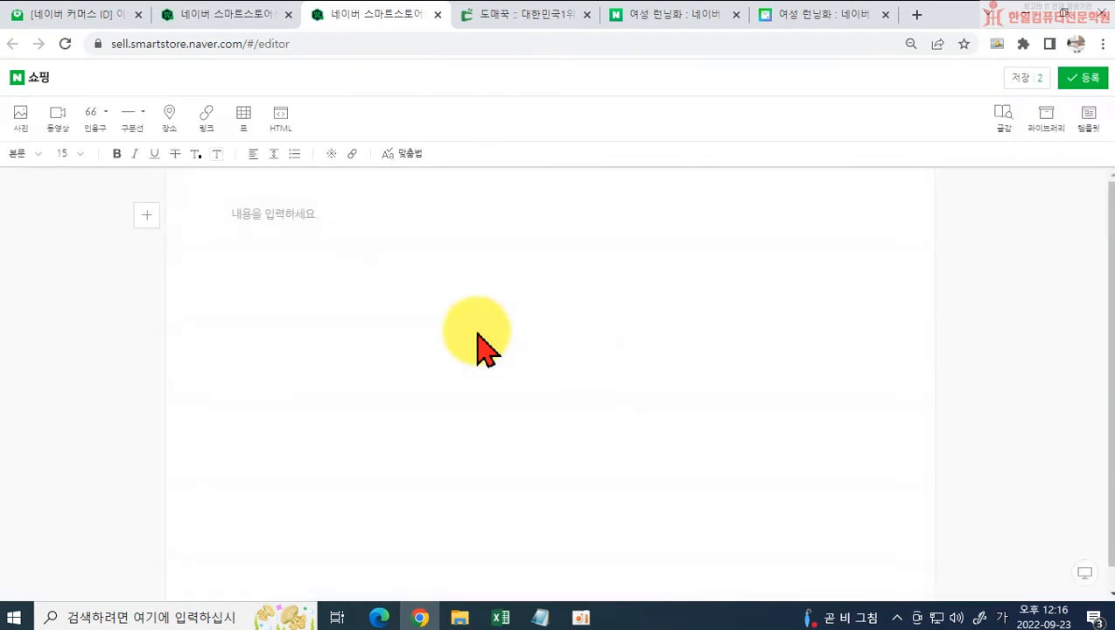
Step: Insert the DS-0221 image from the 플라잉 여성 런닝화 folder into the detailed description
left_click(16, 112)
left_click(510, 130)
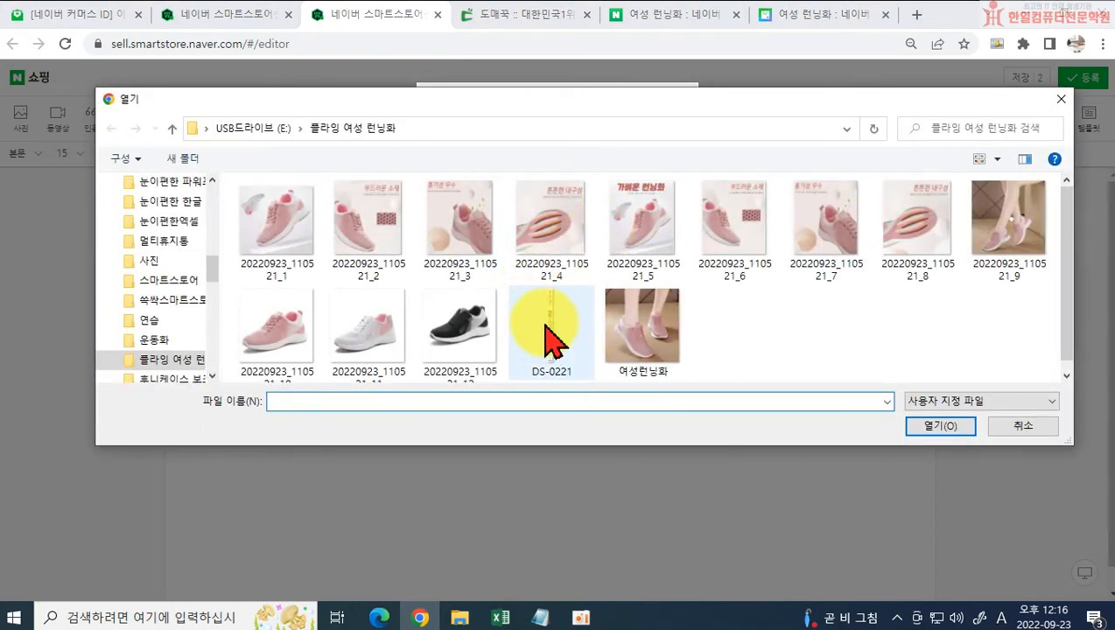
left_click(544, 343)
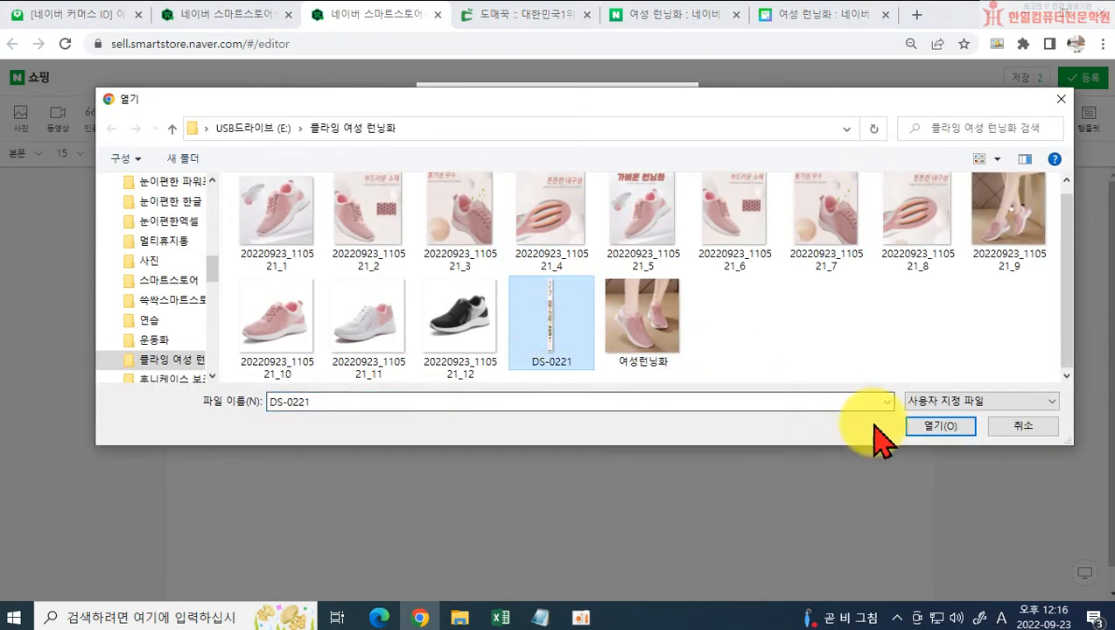
left_click(918, 428)
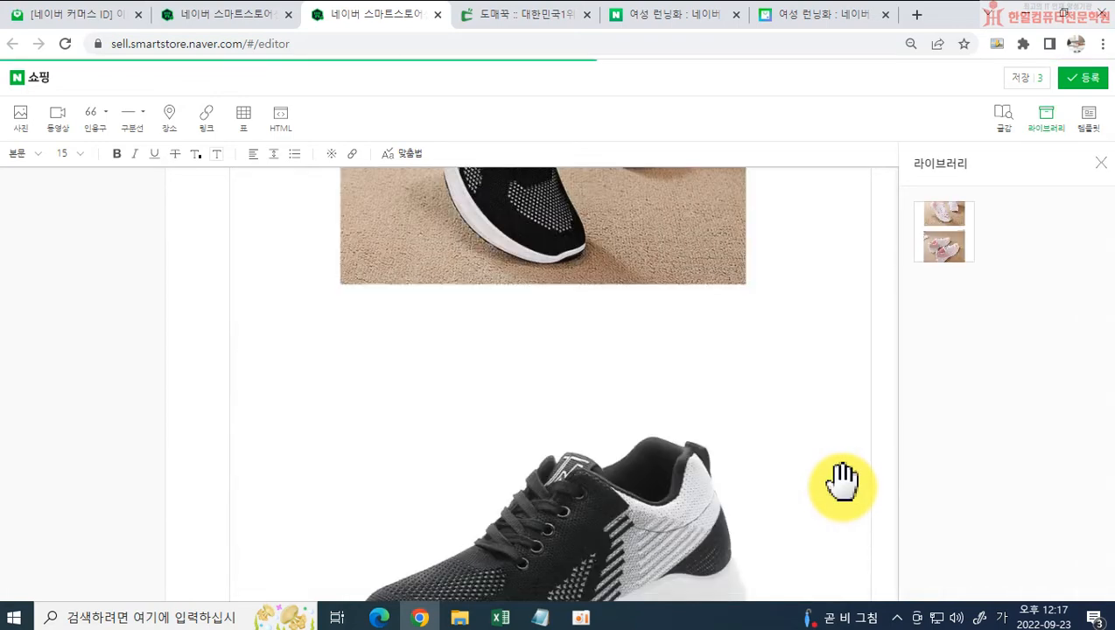
Step: Add a quotation block above the inserted image with the text "가볍고 편한 여성 헬스 런닝화"
scroll(659, 428, "down", 10)
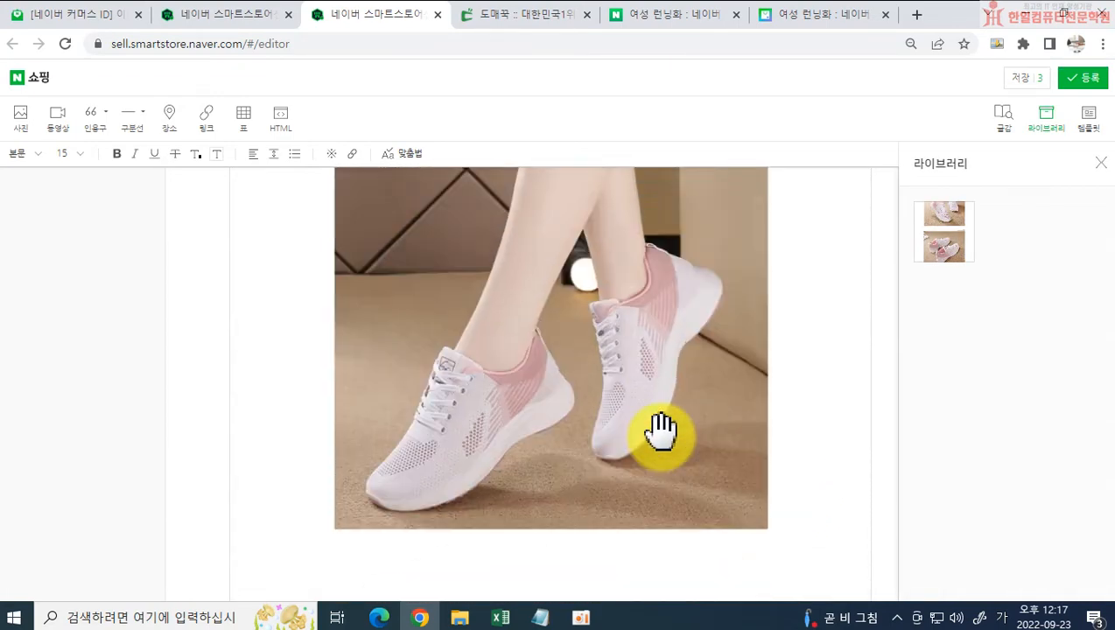
scroll(660, 428, "down", 15)
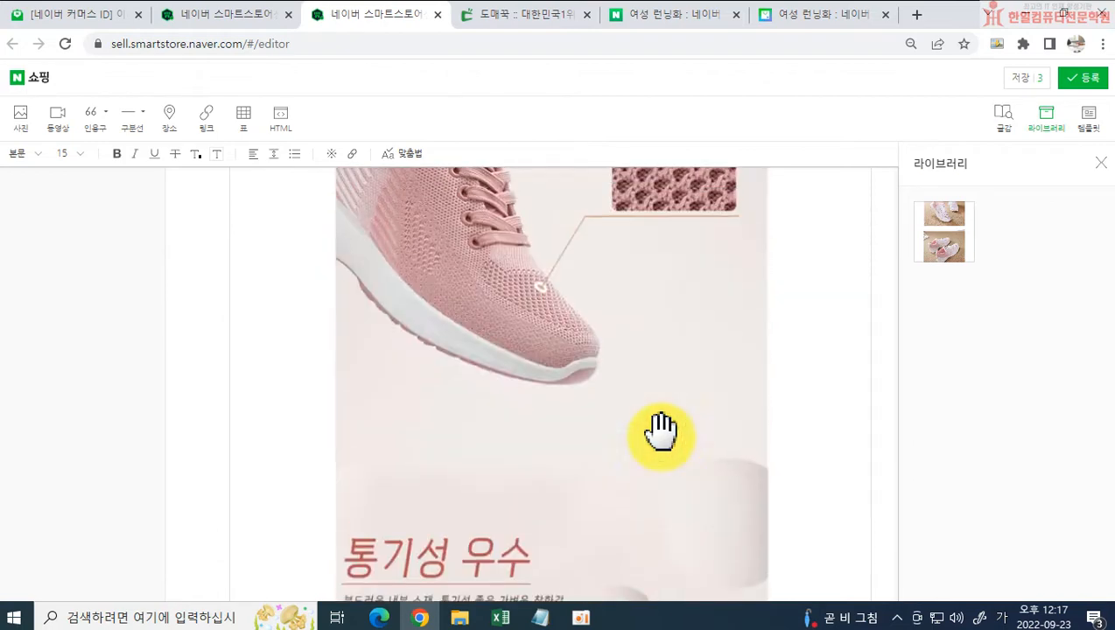
scroll(660, 427, "up", 20)
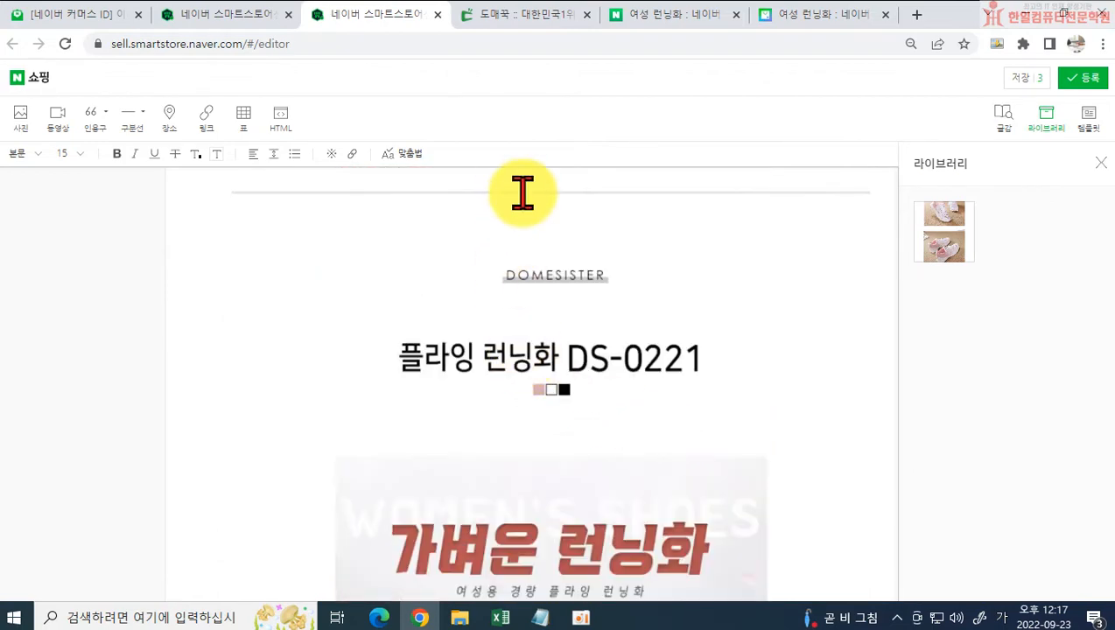
scroll(523, 194, "up", 1)
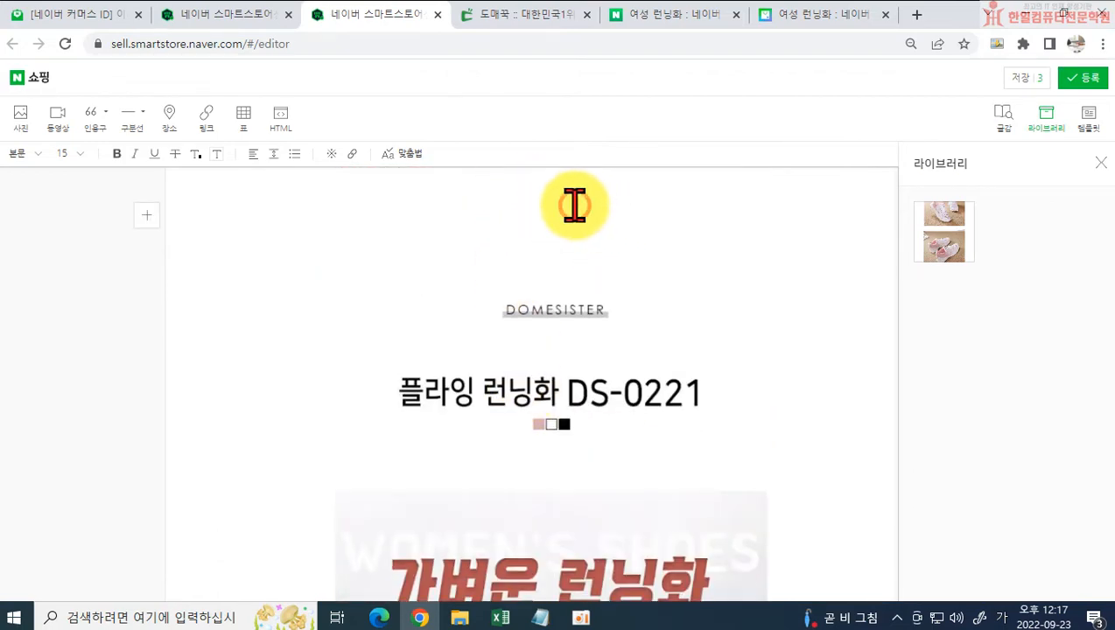
left_click(91, 113)
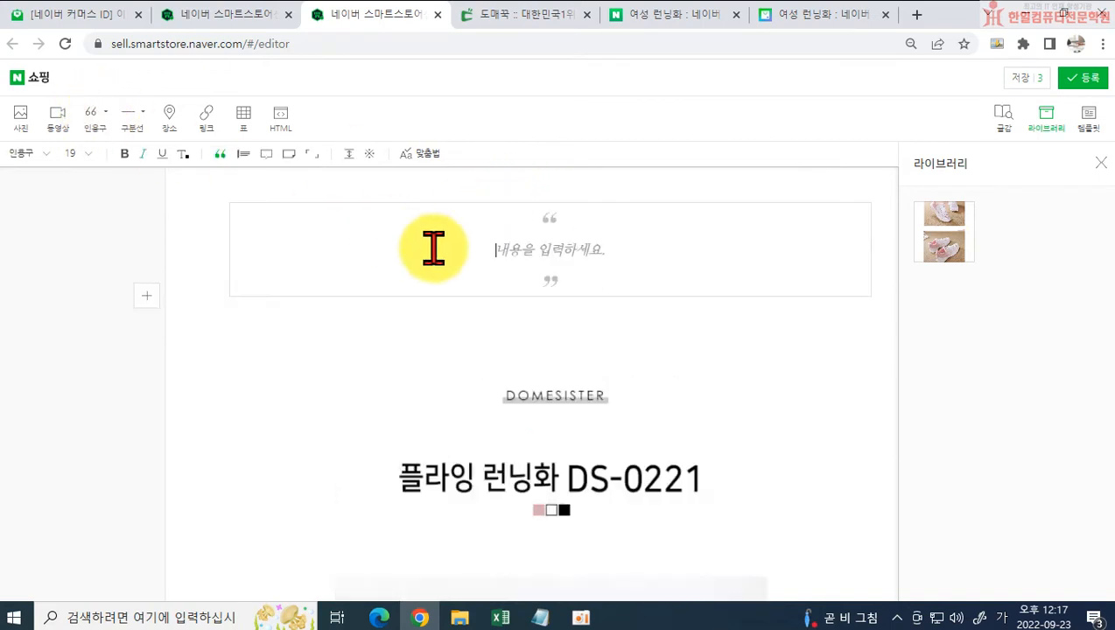
type("가벼")
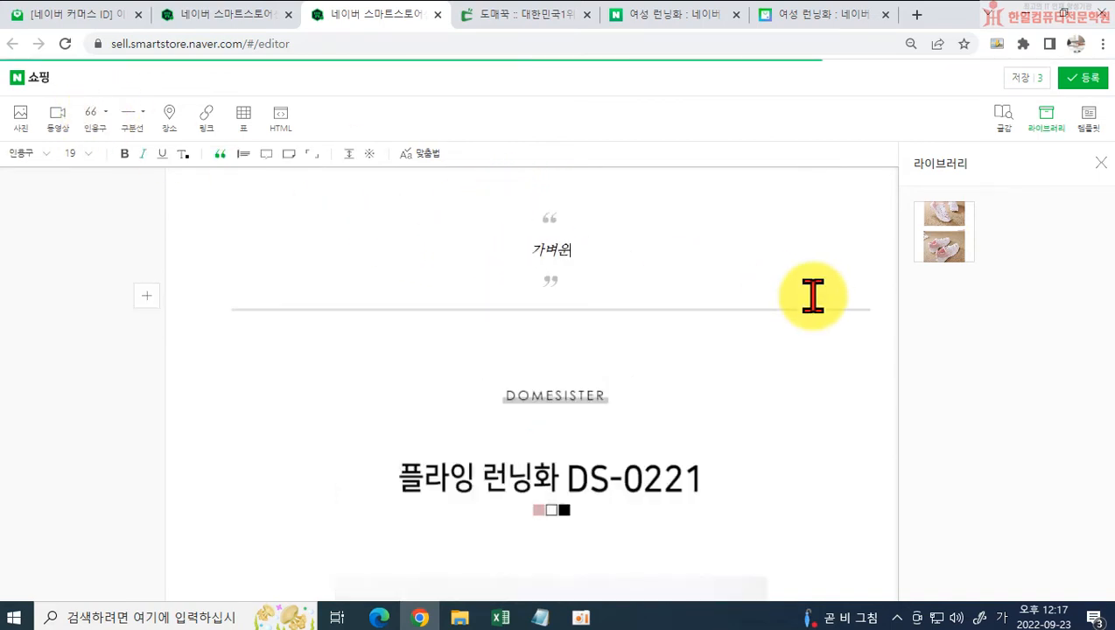
type("운")
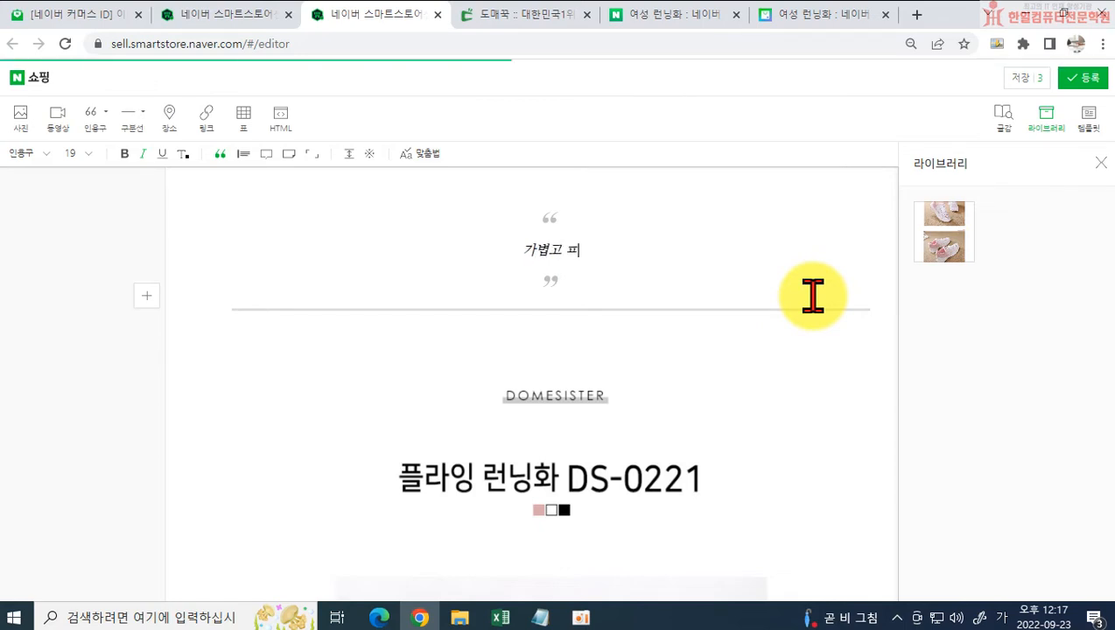
type("편한")
type(" 비")
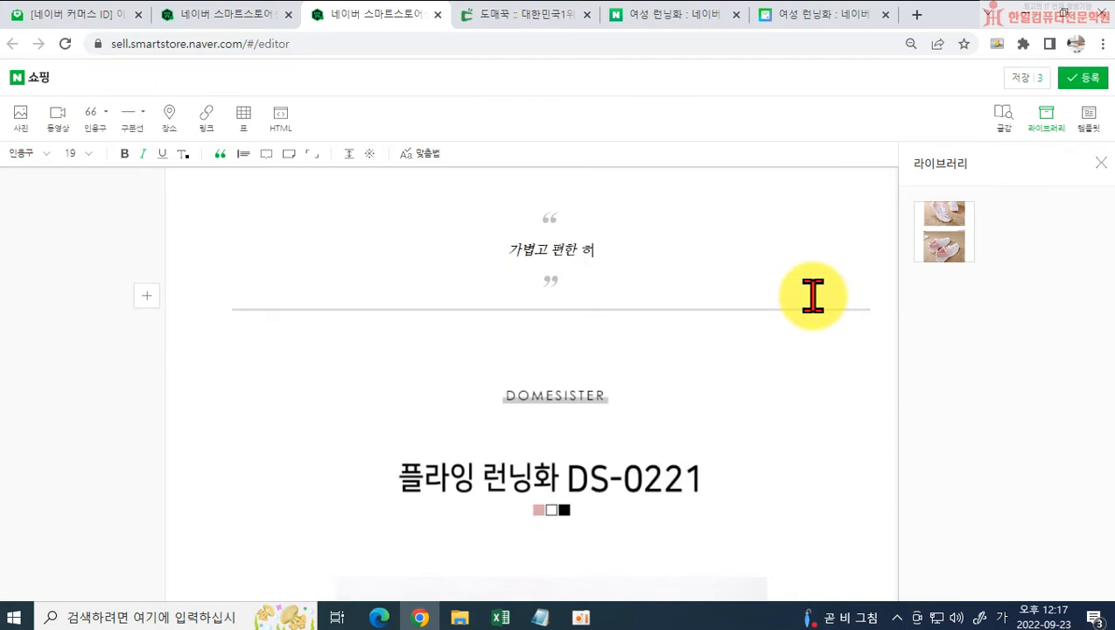
key("BackSpace")
key("BackSpace")
key("BackSpace")
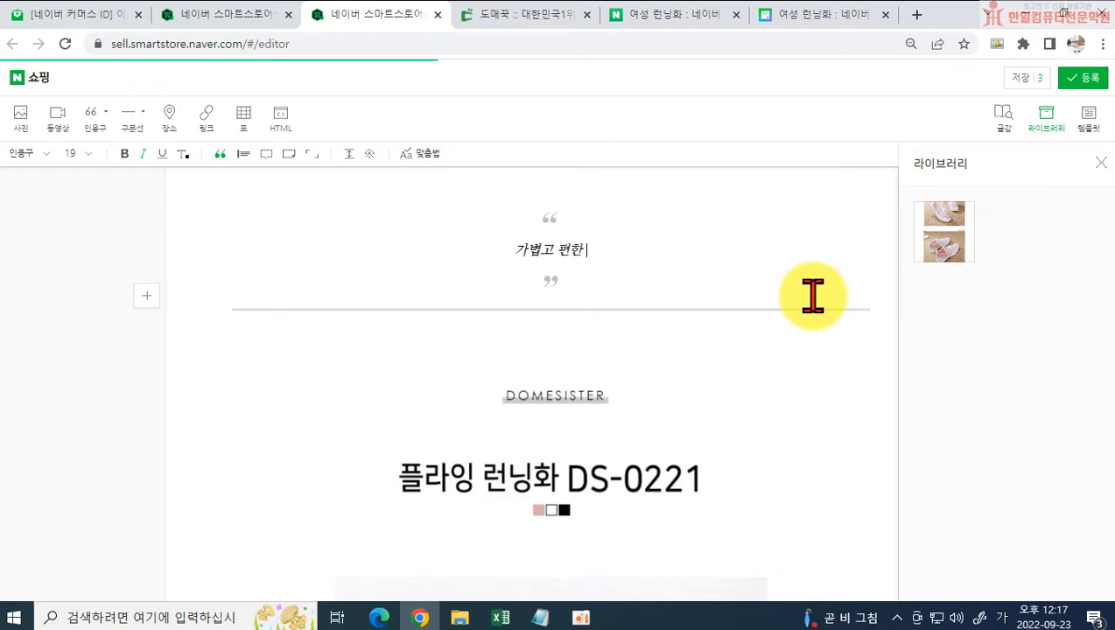
type("여성 헤")
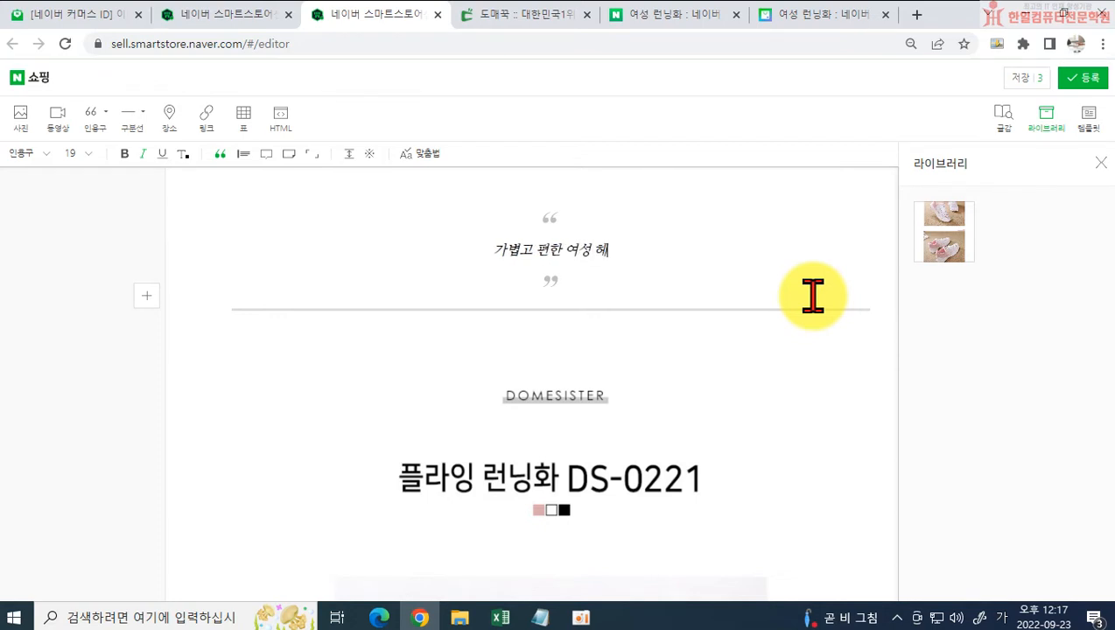
type("ㅆ")
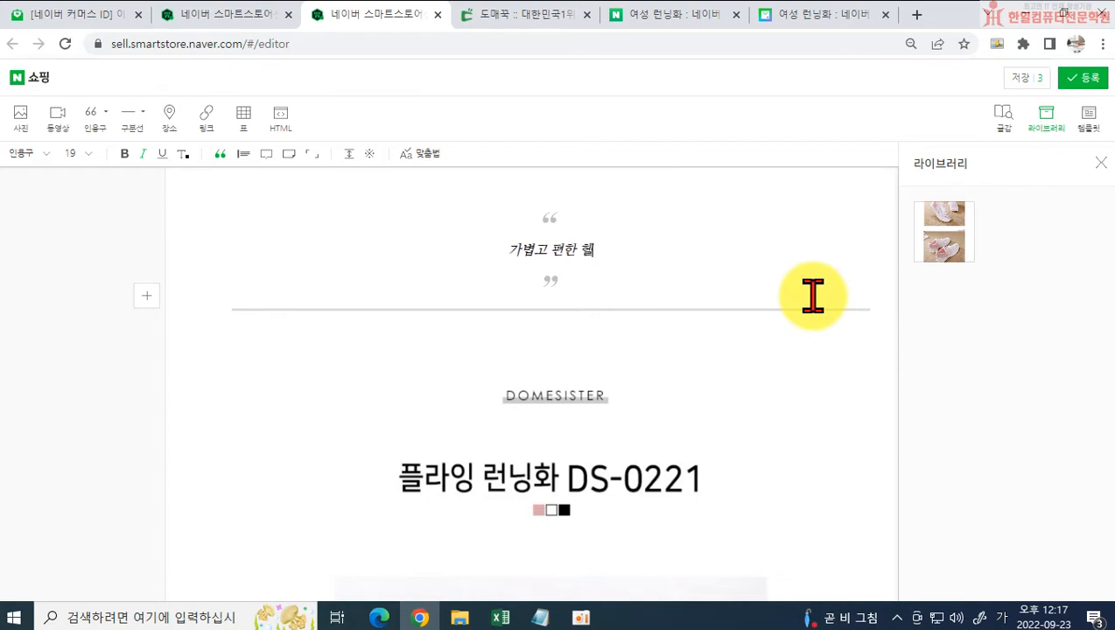
type(" 역")
type(" 화")
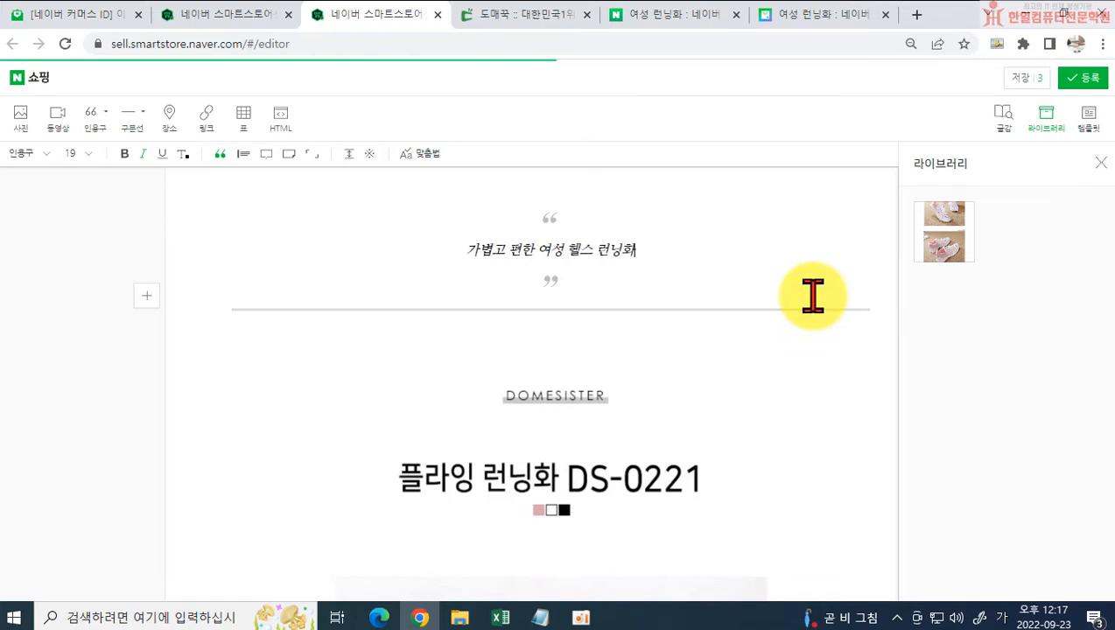
Step: Add "플라잉 런닝화" as the quotation's second line and change the last word of the first line to 운동화
key("Return")
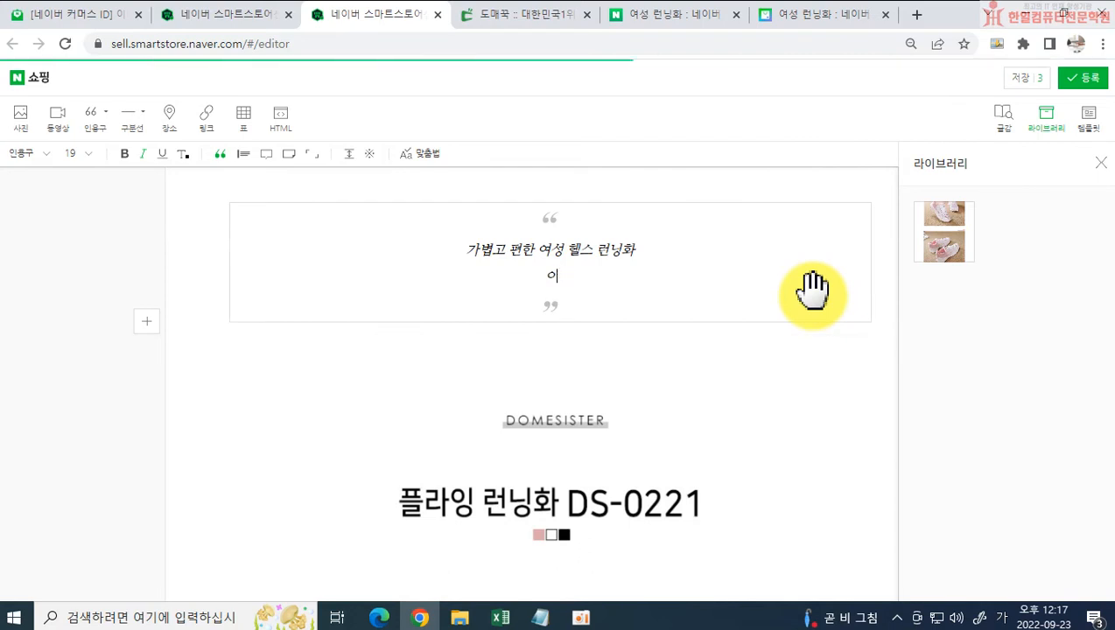
key("BackSpace")
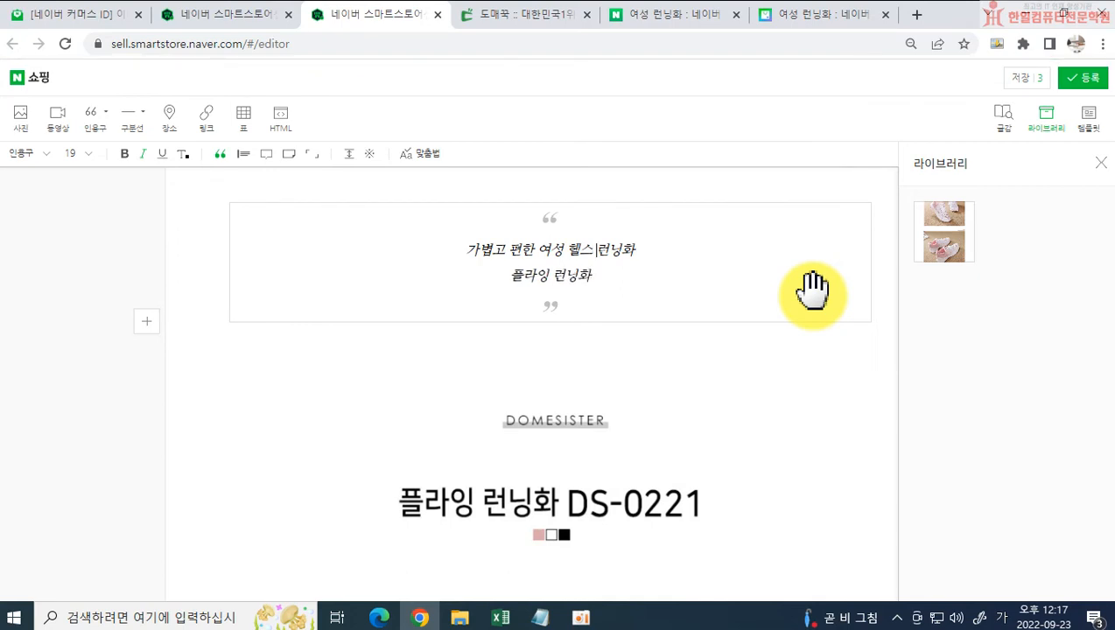
type("운동히")
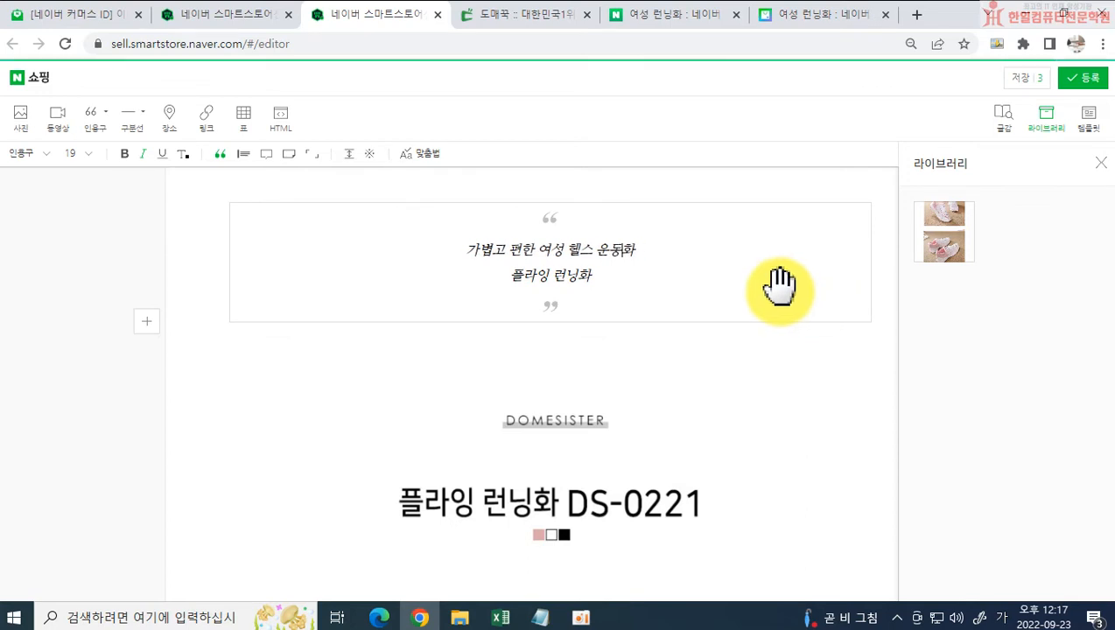
Step: Format both quotation lines as bold, non-italic text at size 24
left_click_drag(422, 249, 670, 281)
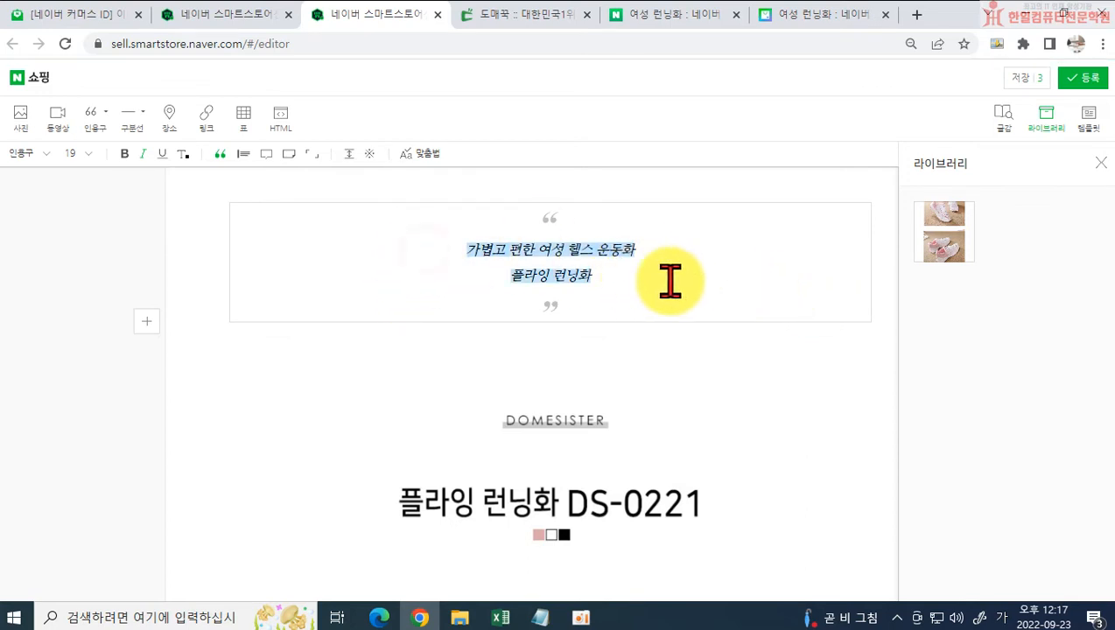
left_click(120, 153)
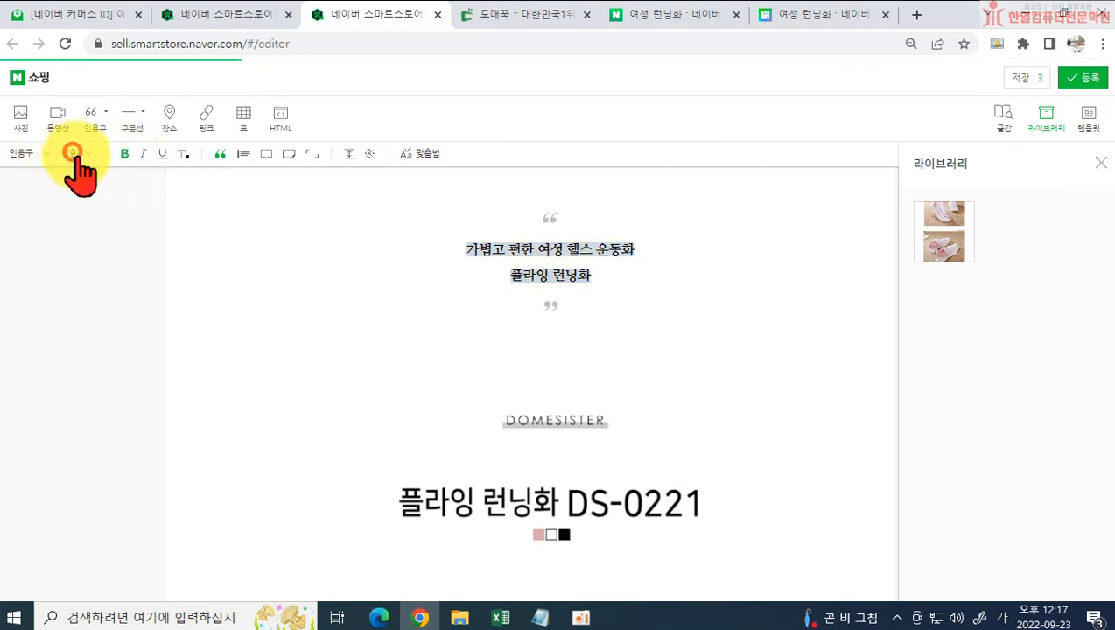
left_click(71, 154)
left_click(70, 288)
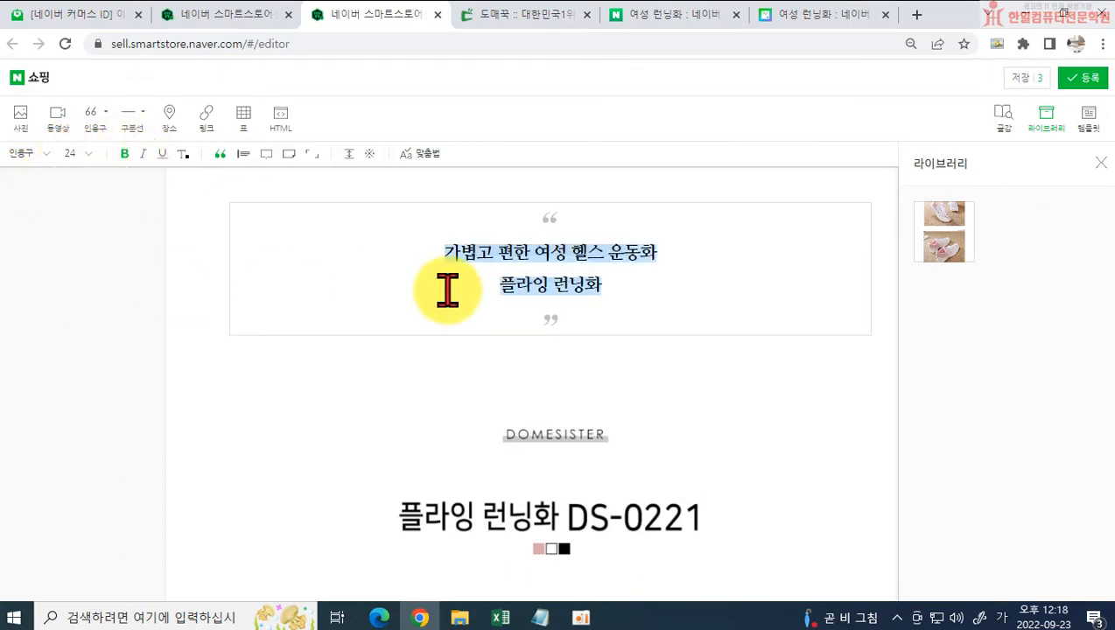
Step: Add a third quotation line reading "(핑크 / 화이트 / 블랙)", with spaces around the slashes
left_click(637, 294)
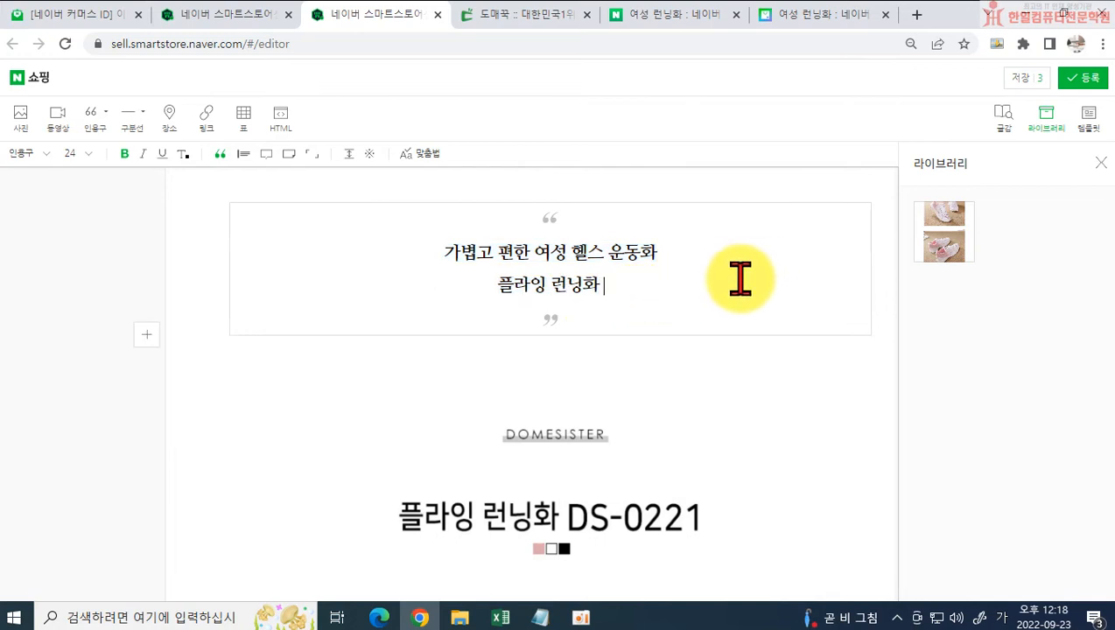
key("Return")
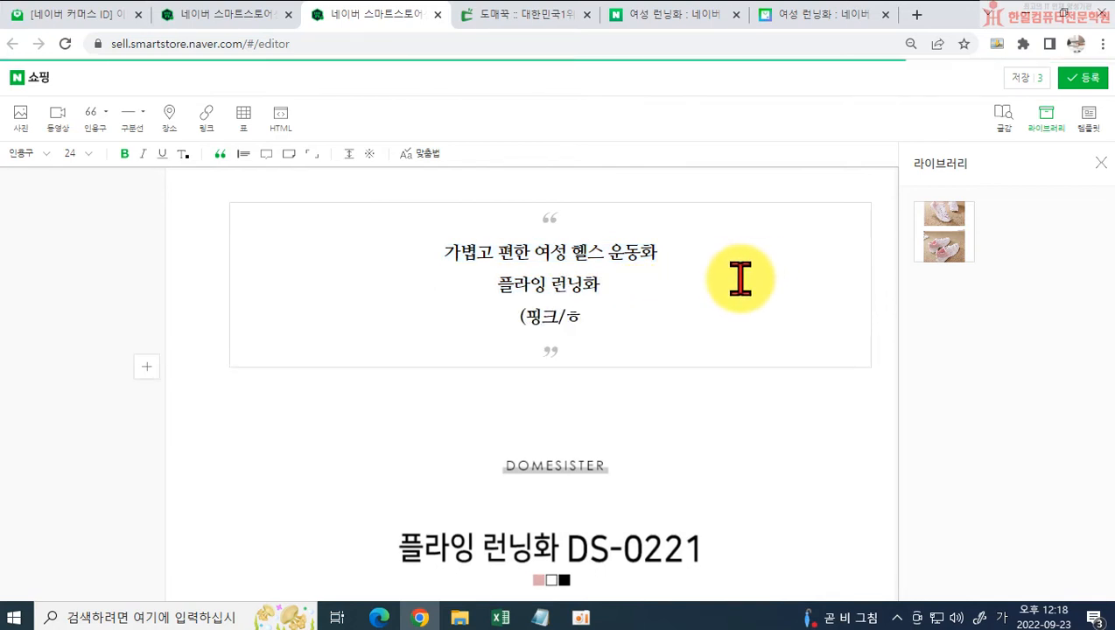
type("(핑크/흔")
key("BackSpace")
type("화입")
key("BackSpace")
type("트.")
type("/블랙)")
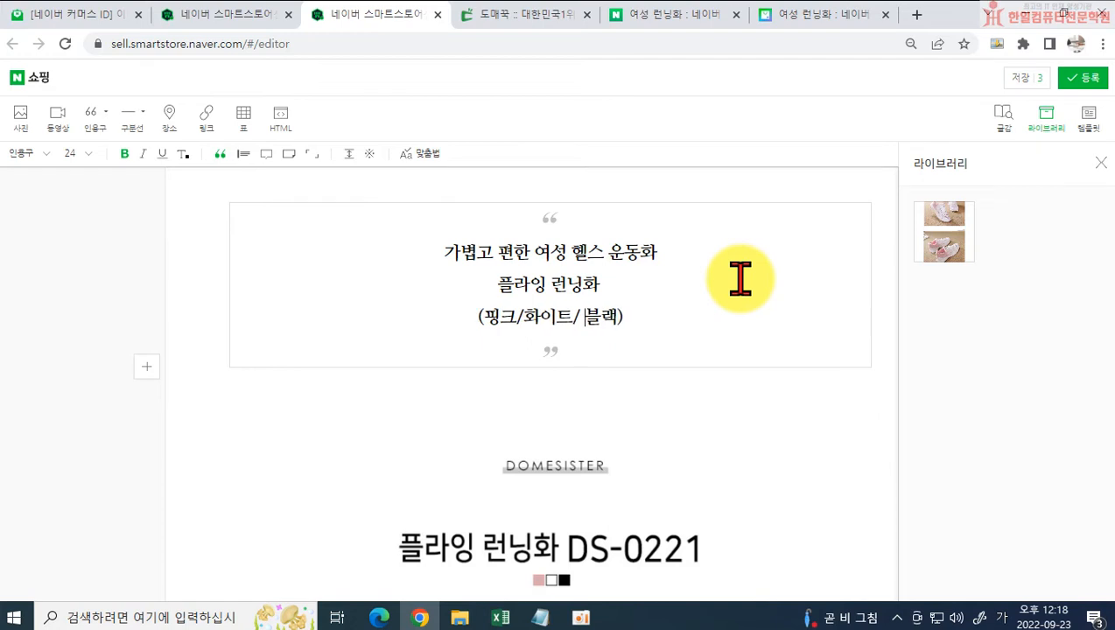
key("Left")
key("Left")
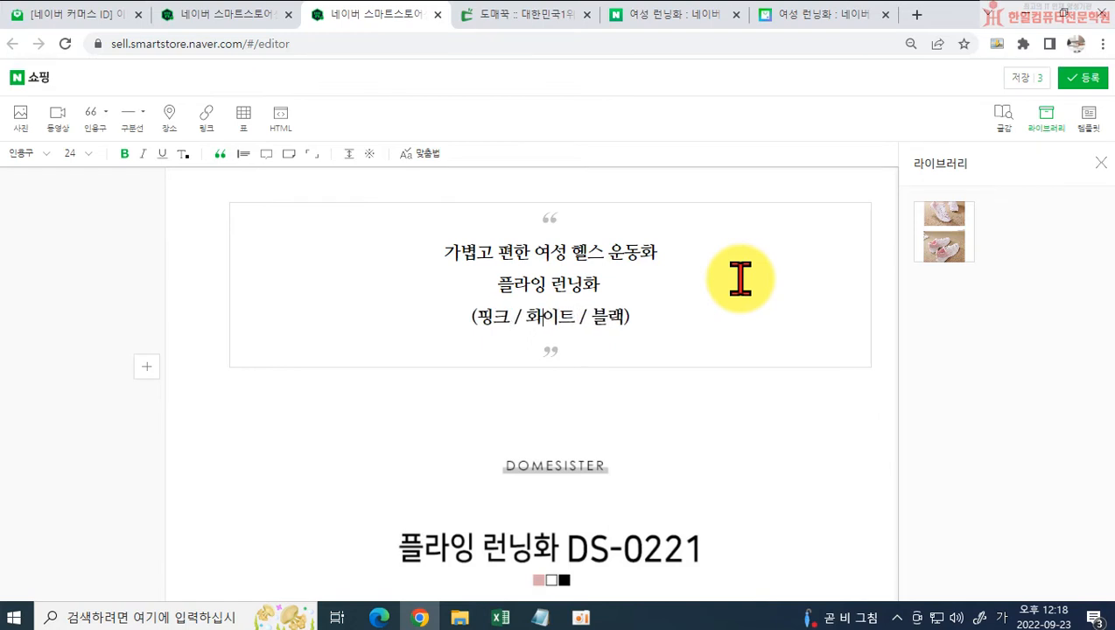
Step: Check the description, place the cursor in the body below the quotation, and register (등록) the content to the product form
scroll(613, 245, "down", 5)
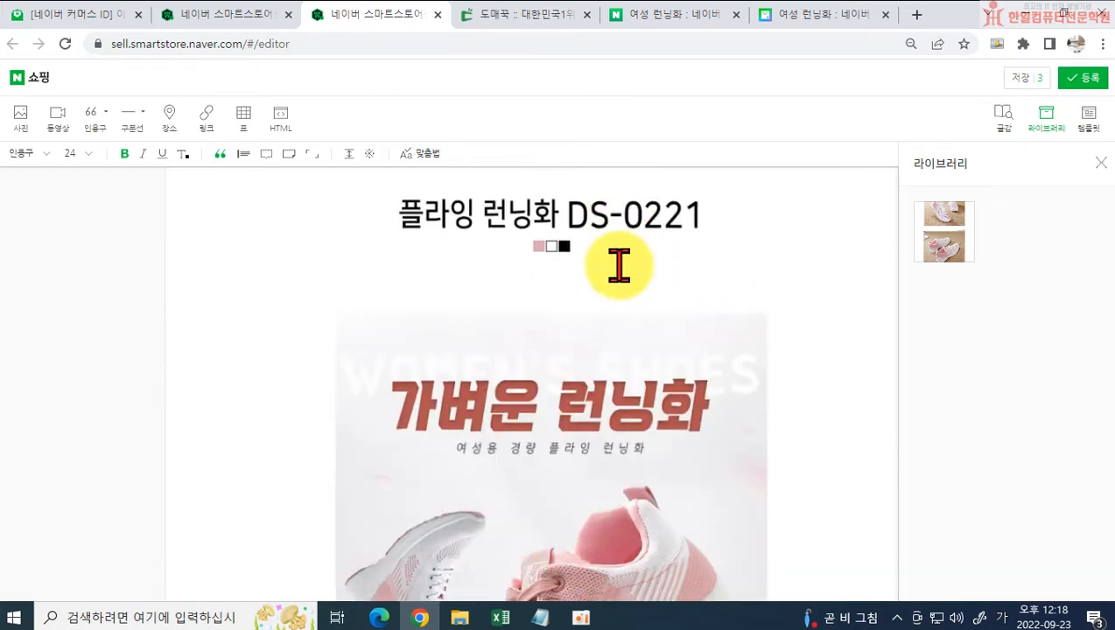
scroll(669, 337, "up", 5)
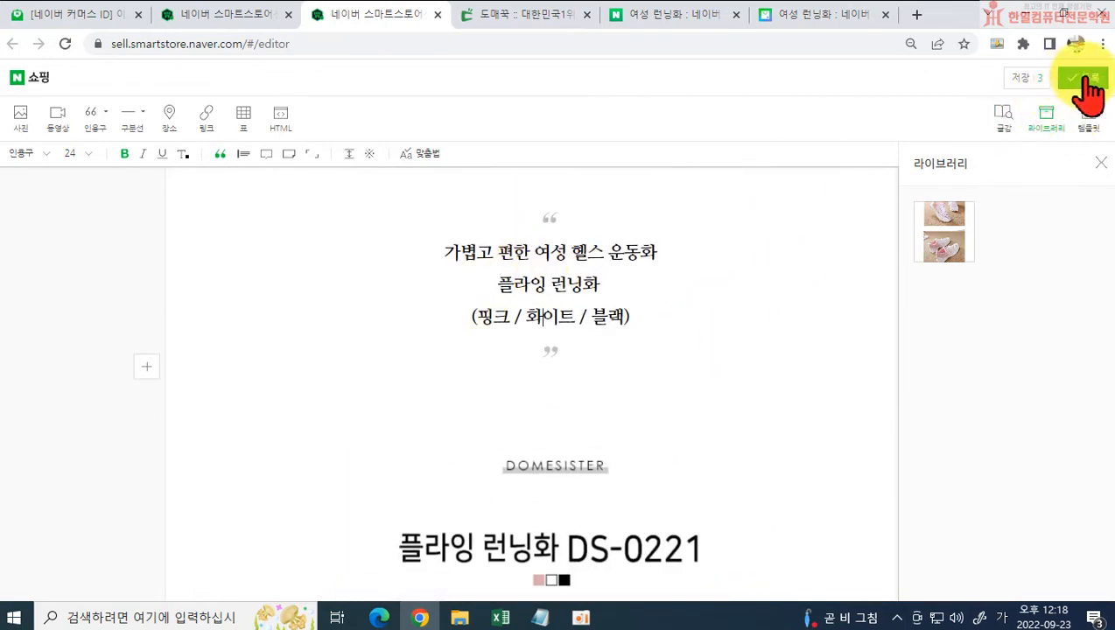
left_click(520, 375)
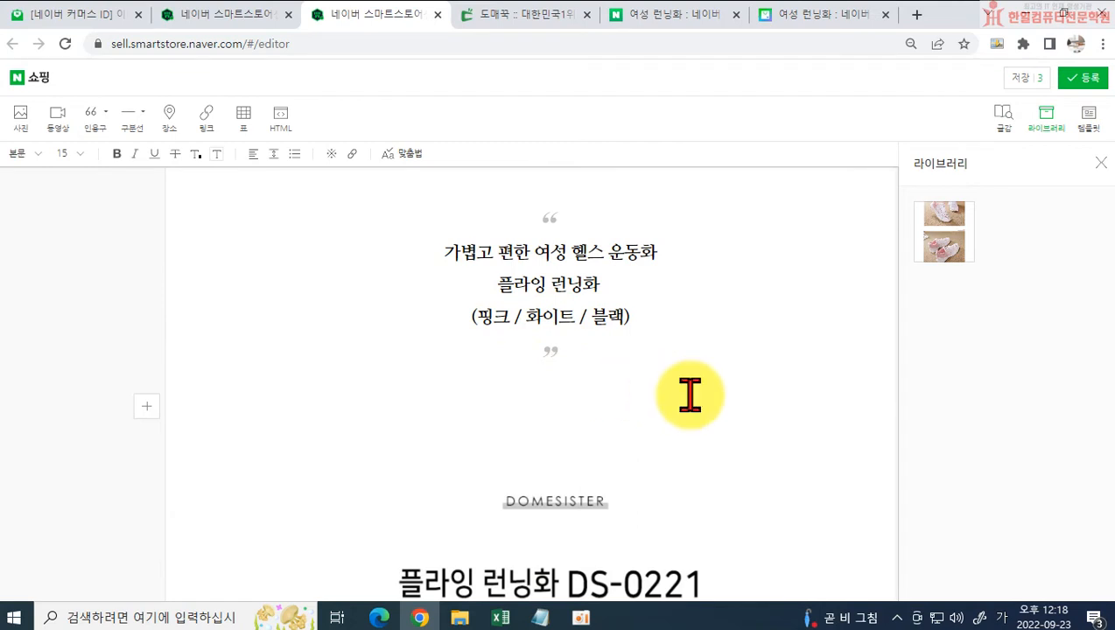
left_click(1090, 86)
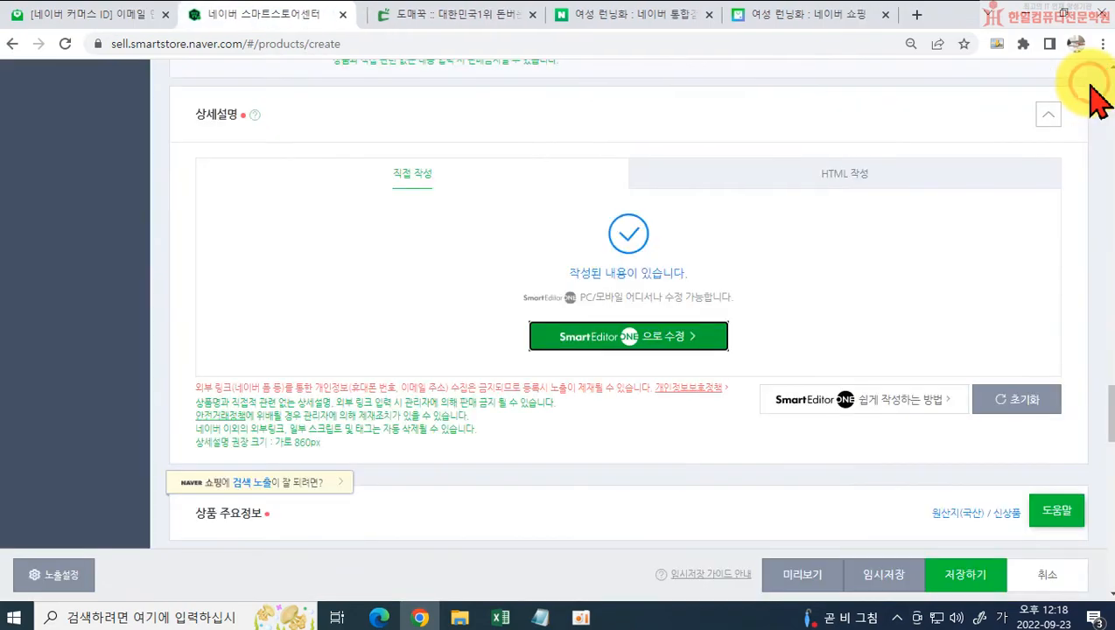
Step: Change the product name to "가벼운 발편한 헬스 운동화 여성 런닝화" and run its search quality check (상품명 검색품질 체크)
scroll(494, 368, "up", 10)
scroll(477, 339, "up", 15)
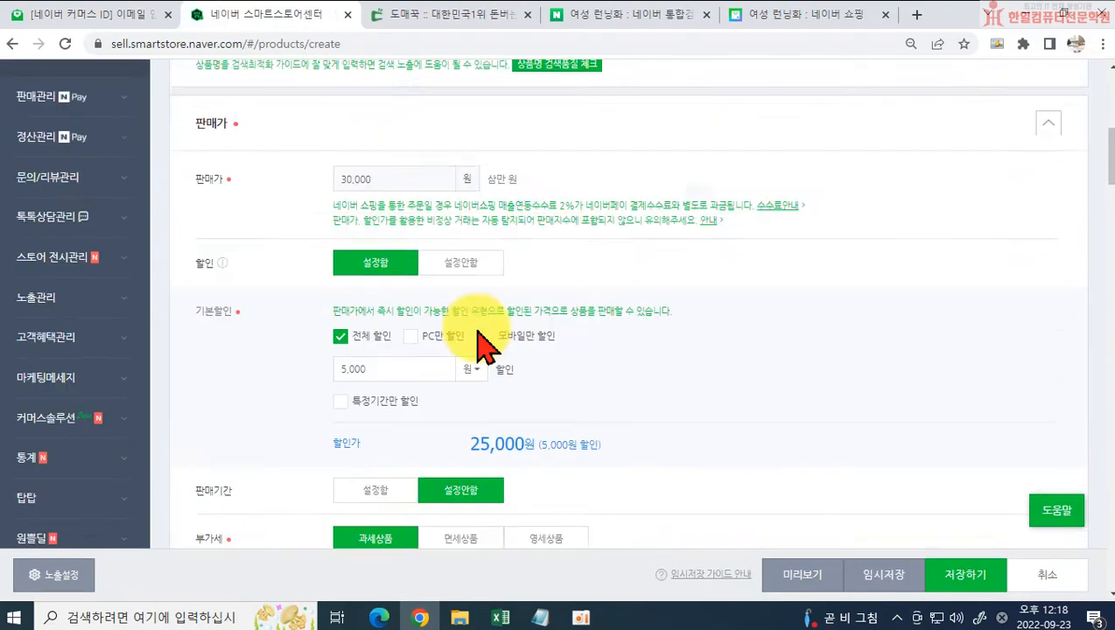
scroll(317, 368, "down", 3)
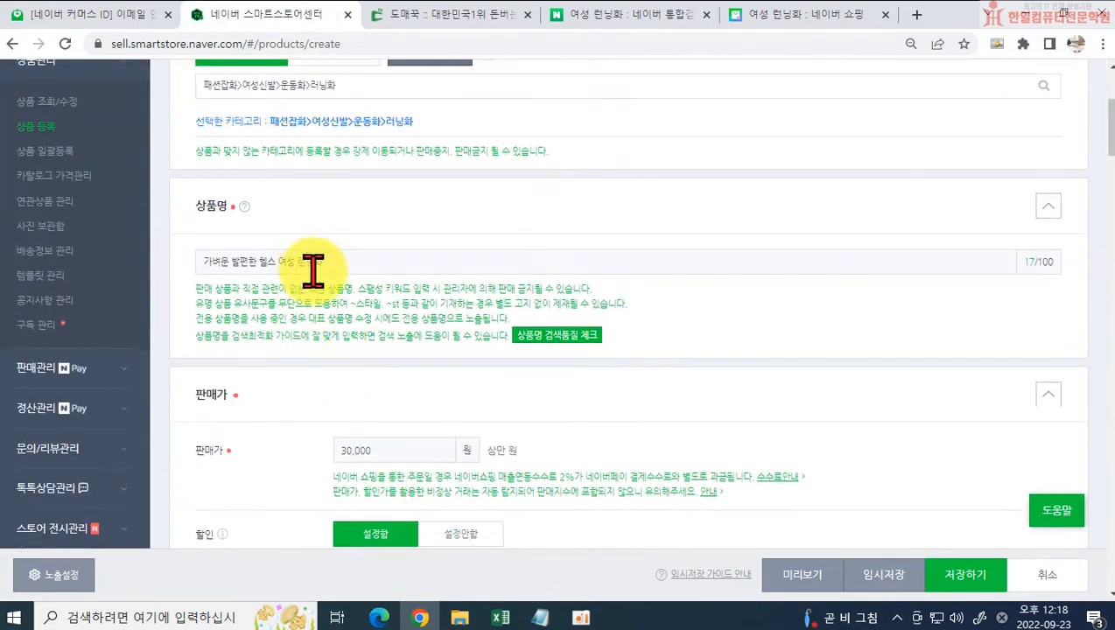
left_click(298, 261)
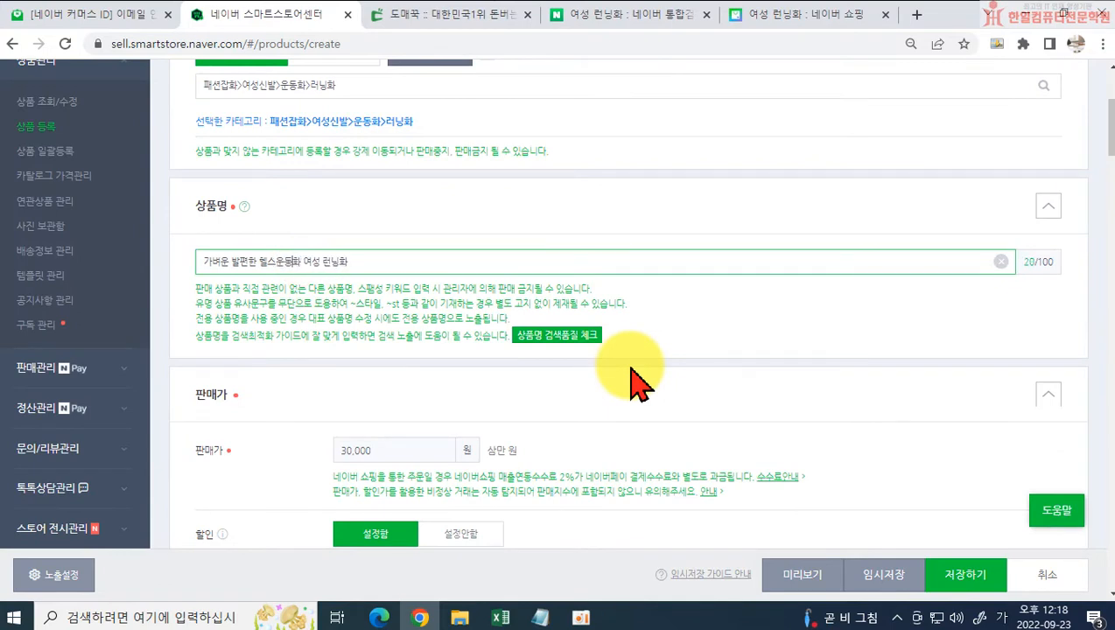
left_click(564, 336)
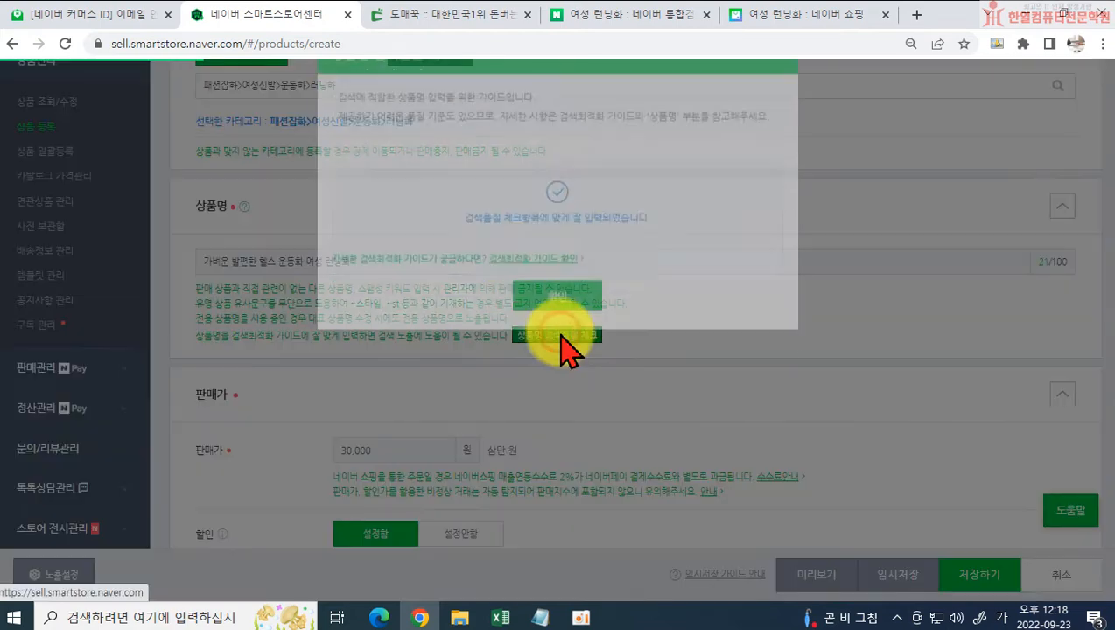
left_click(567, 352)
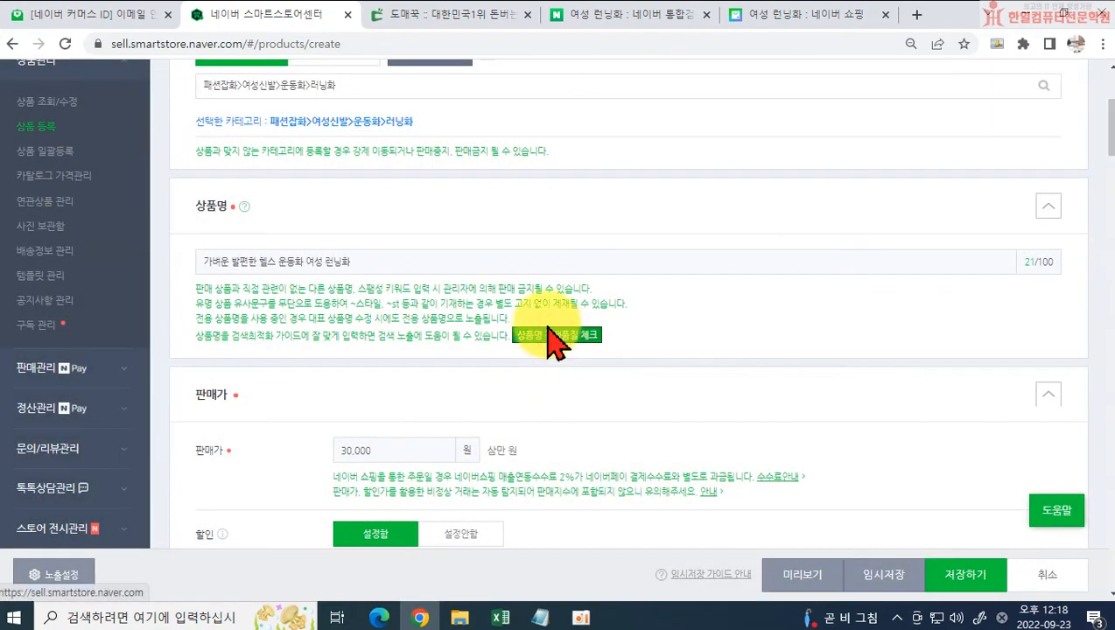
Step: Review the tax, stock, option list and detailed description sections of the product form down to 상품 주요정보
scroll(548, 331, "down", 3)
scroll(543, 420, "down", 3)
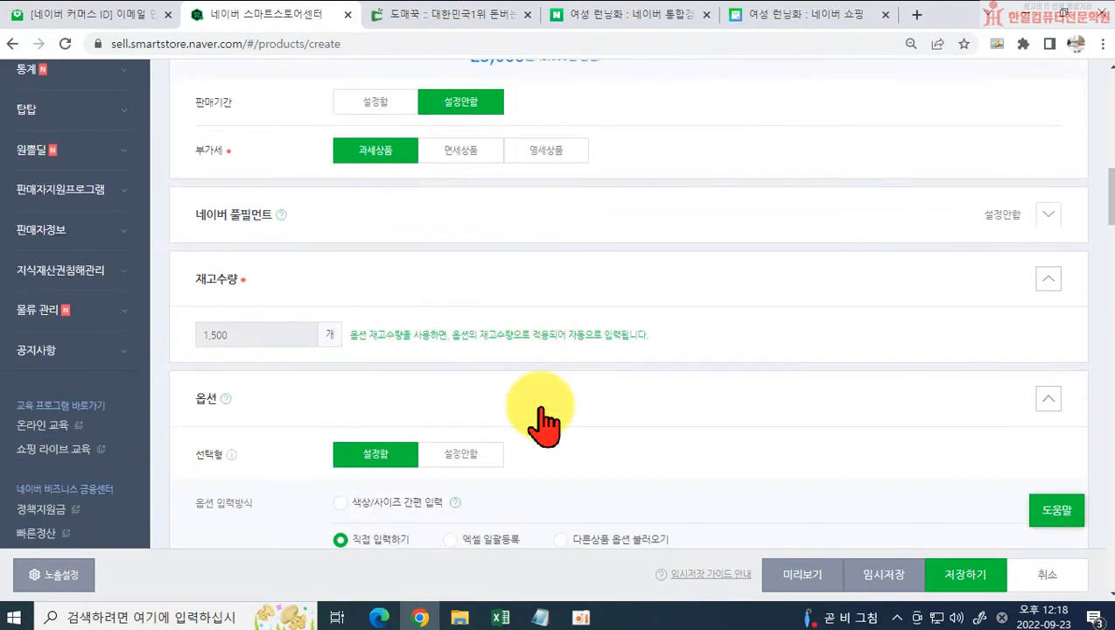
scroll(512, 405, "down", 4)
scroll(508, 411, "down", 3)
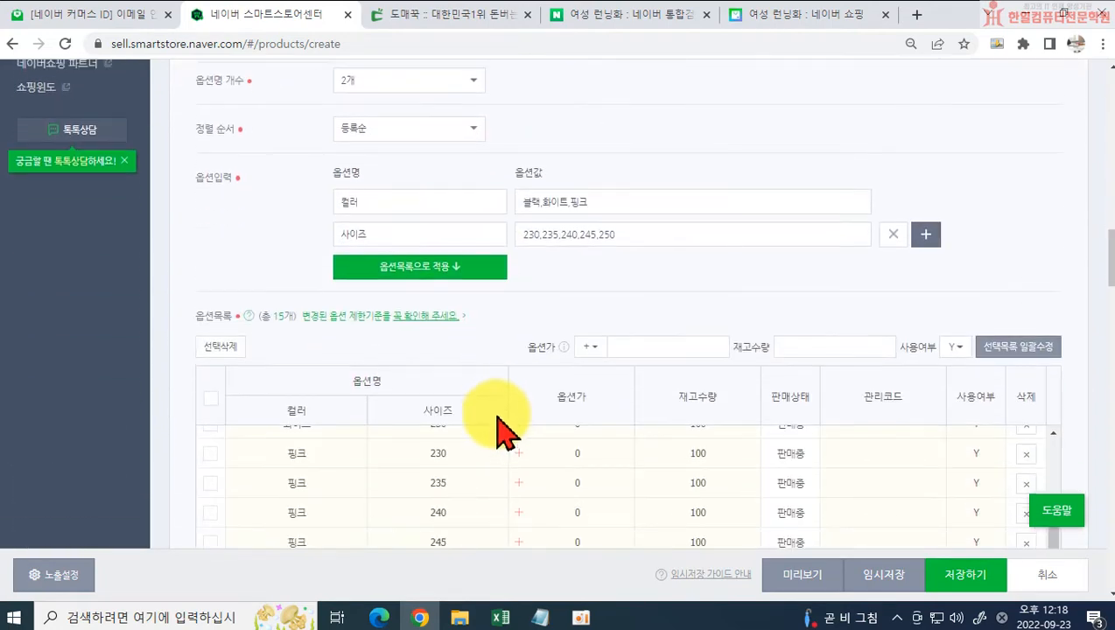
scroll(507, 404, "down", 2)
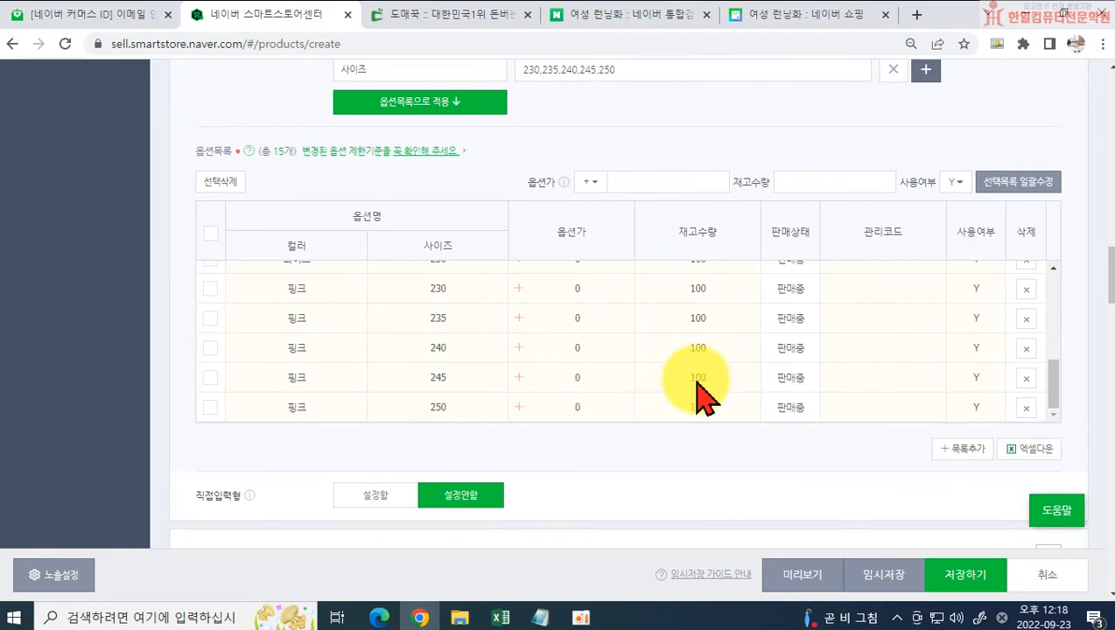
scroll(589, 448, "down", 7)
scroll(691, 468, "down", 10)
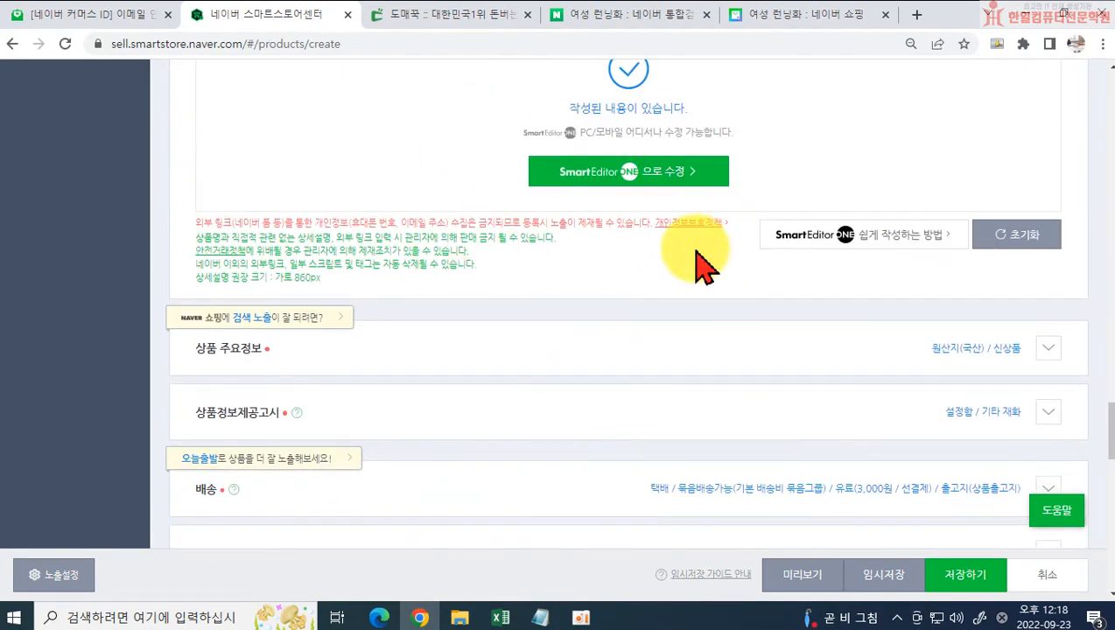
scroll(612, 263, "down", 1)
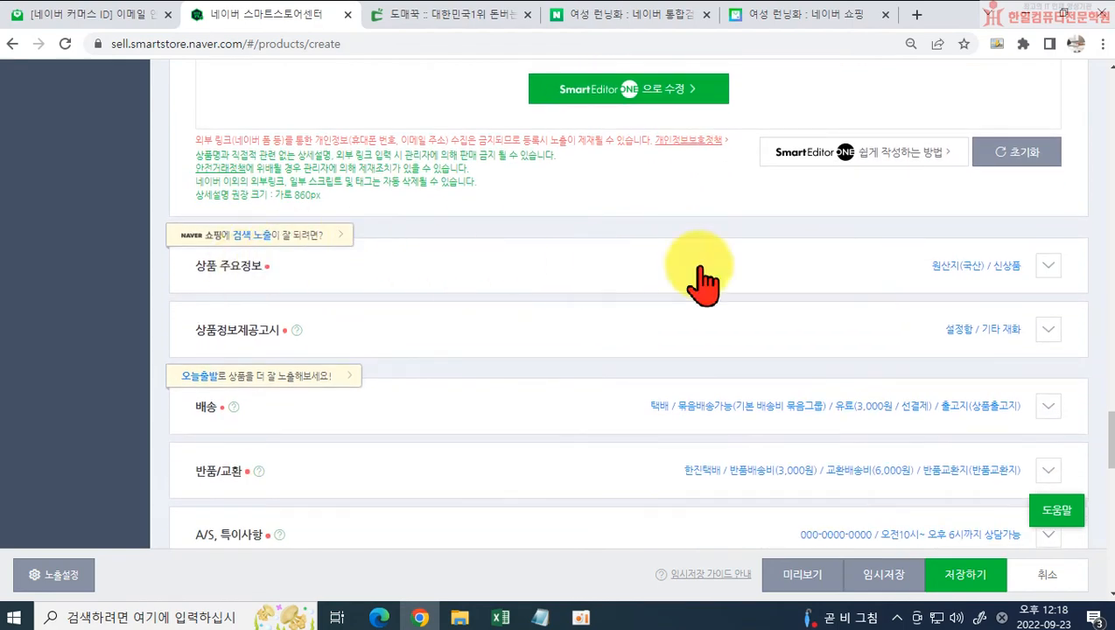
Step: Expand the 상품 주요정보 section and enter the model name DS-0221 given in the Domeggook product information
left_click(1048, 266)
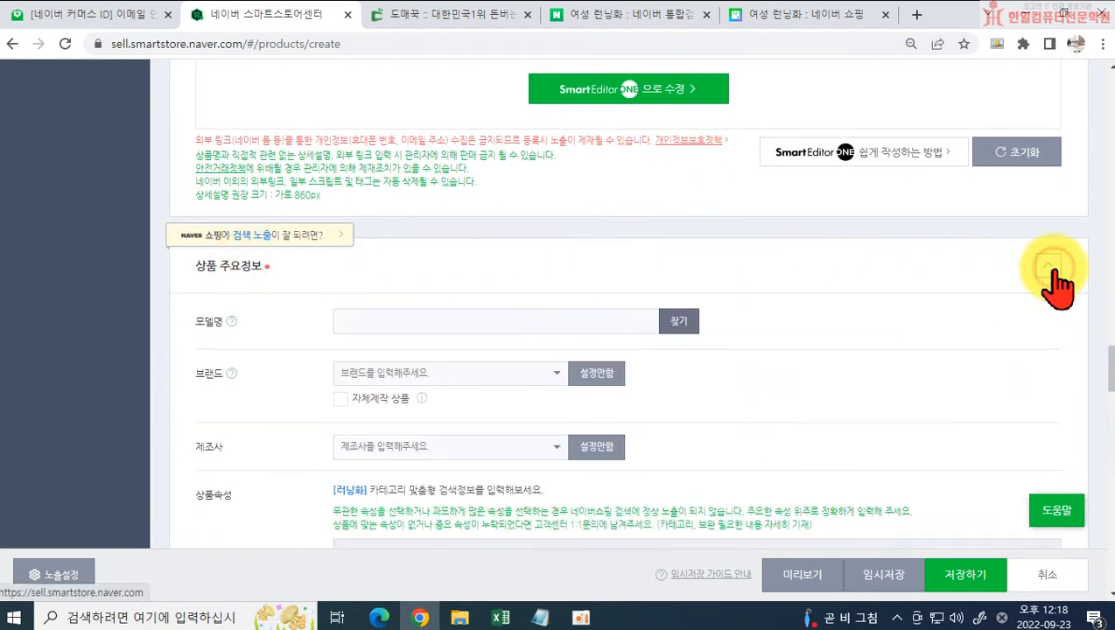
scroll(411, 341, "down", 1)
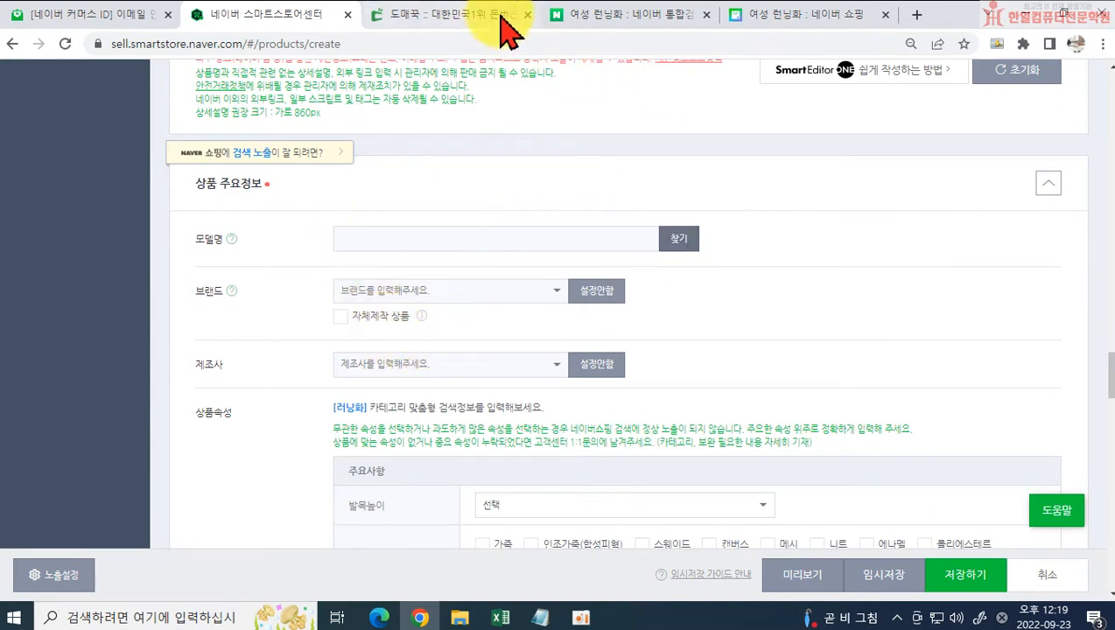
left_click(473, 25)
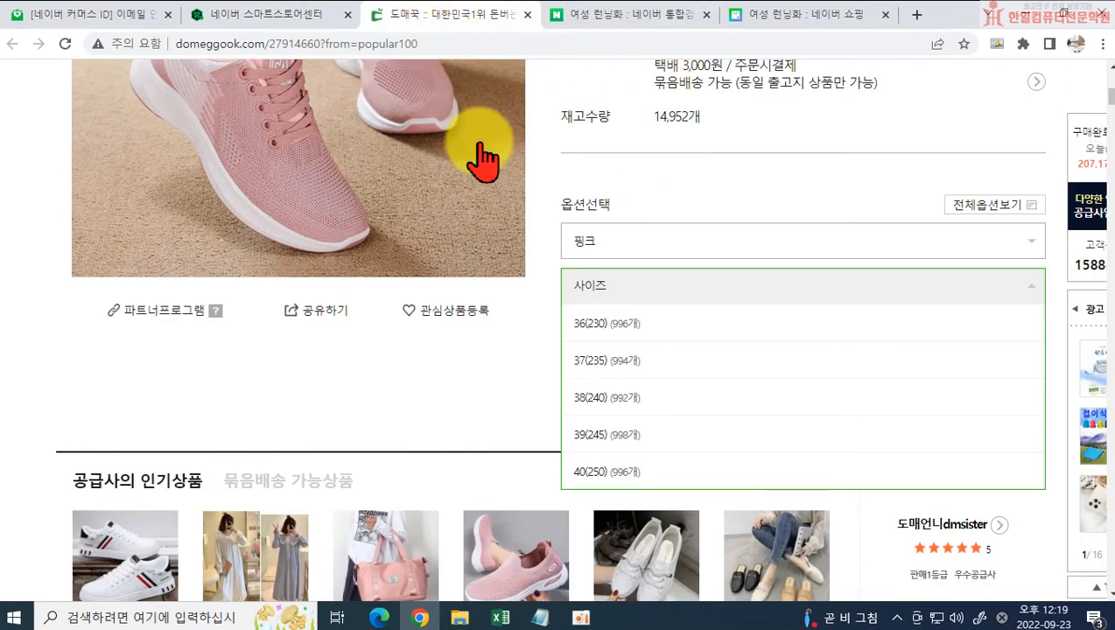
scroll(350, 402, "down", 5)
scroll(372, 420, "down", 5)
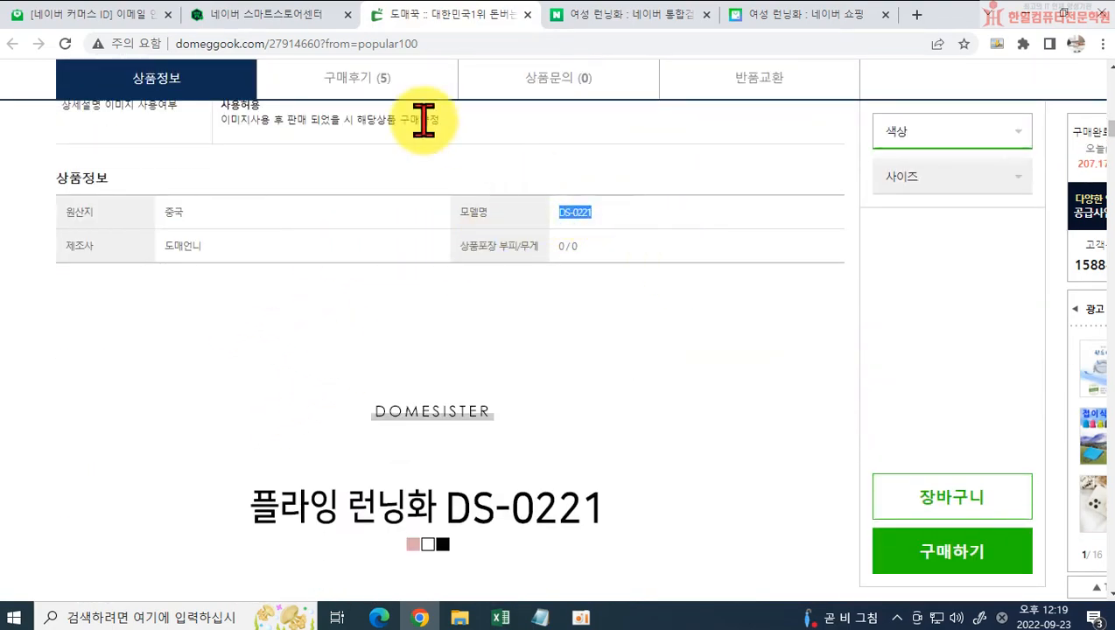
left_click(280, 18)
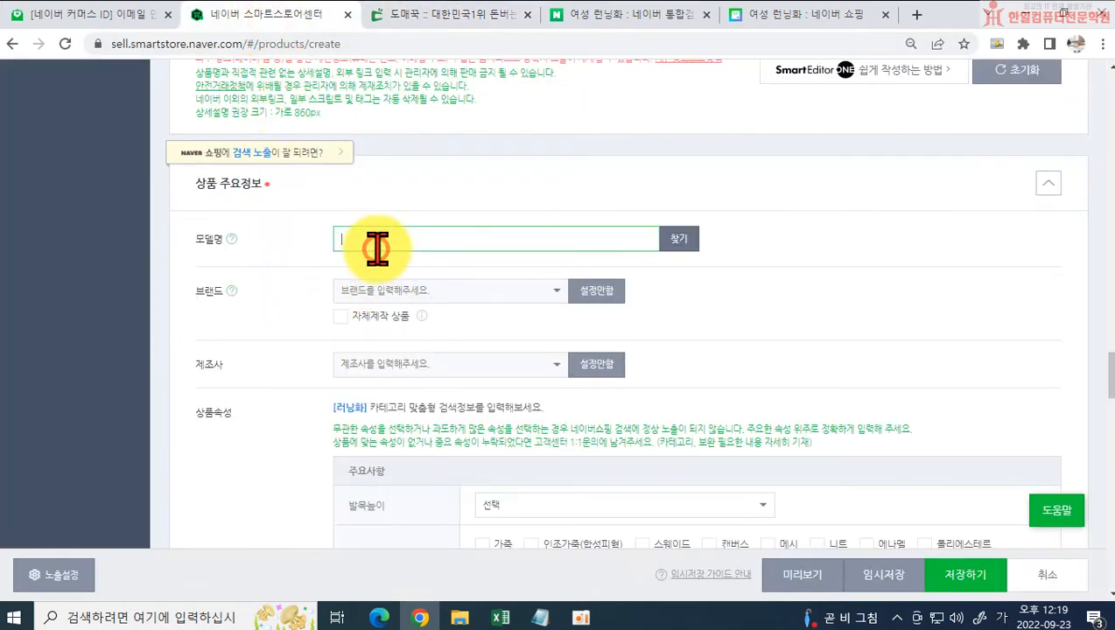
type("DS-0221")
Step: Examine the Domeggook product page for the shoe's brand, including the product information, size and material table, and trade notices
left_click(385, 290)
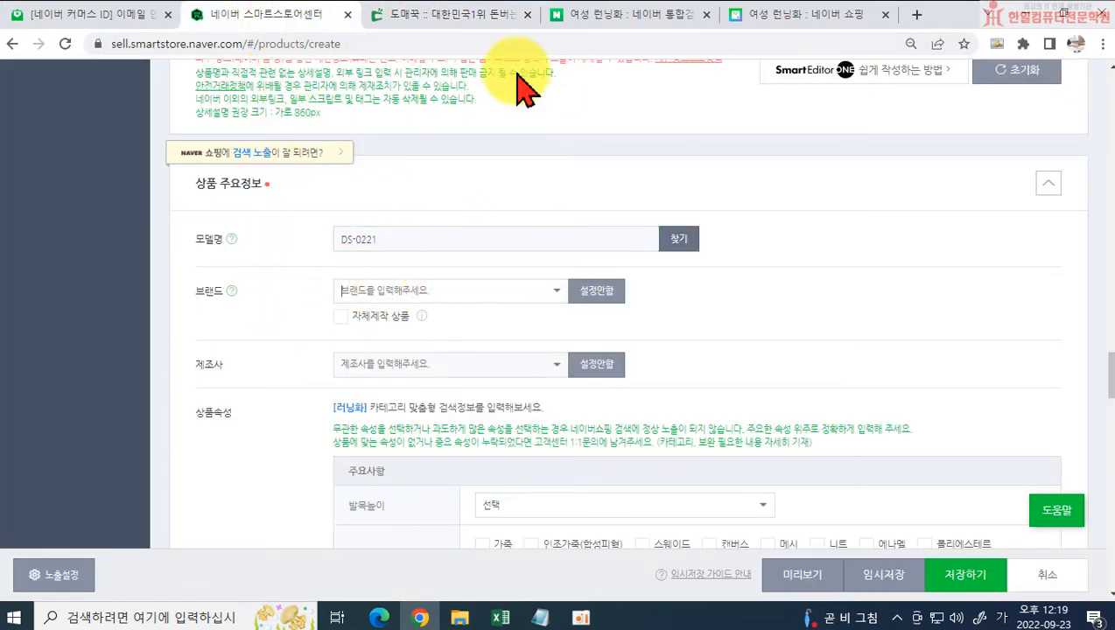
left_click(623, 18)
left_click(518, 19)
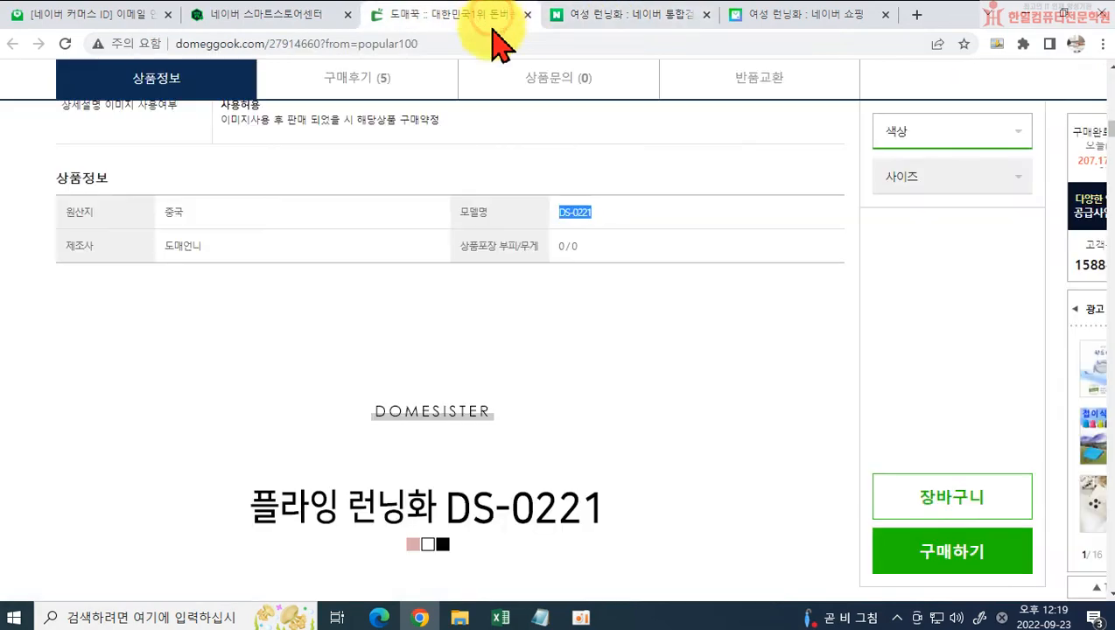
scroll(423, 428, "down", 4)
scroll(440, 422, "up", 3)
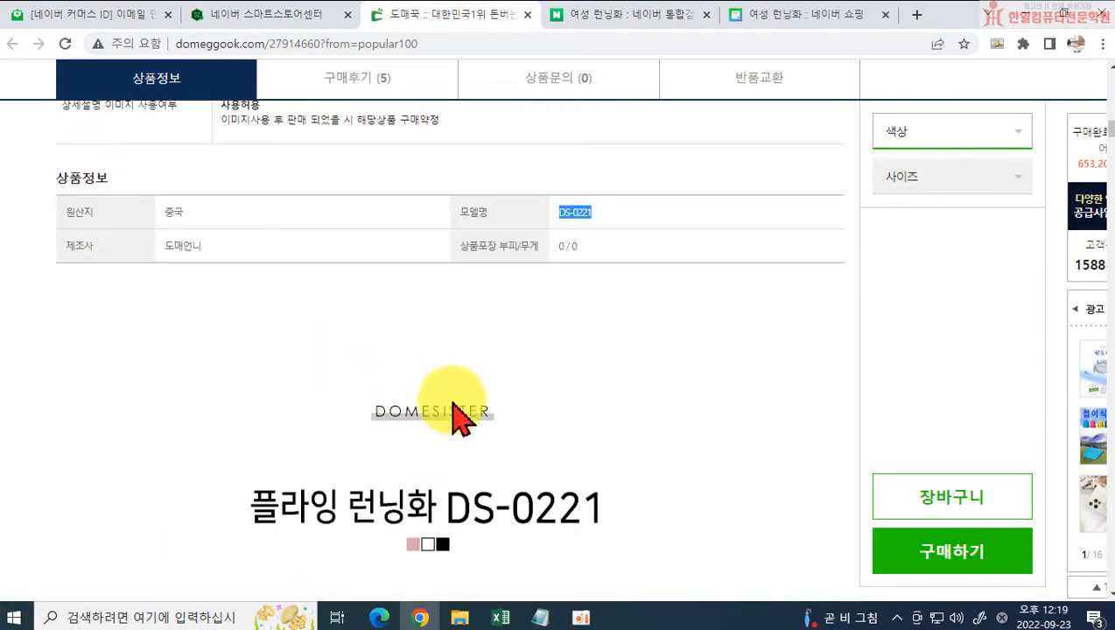
scroll(682, 446, "down", 10)
scroll(588, 340, "down", 5)
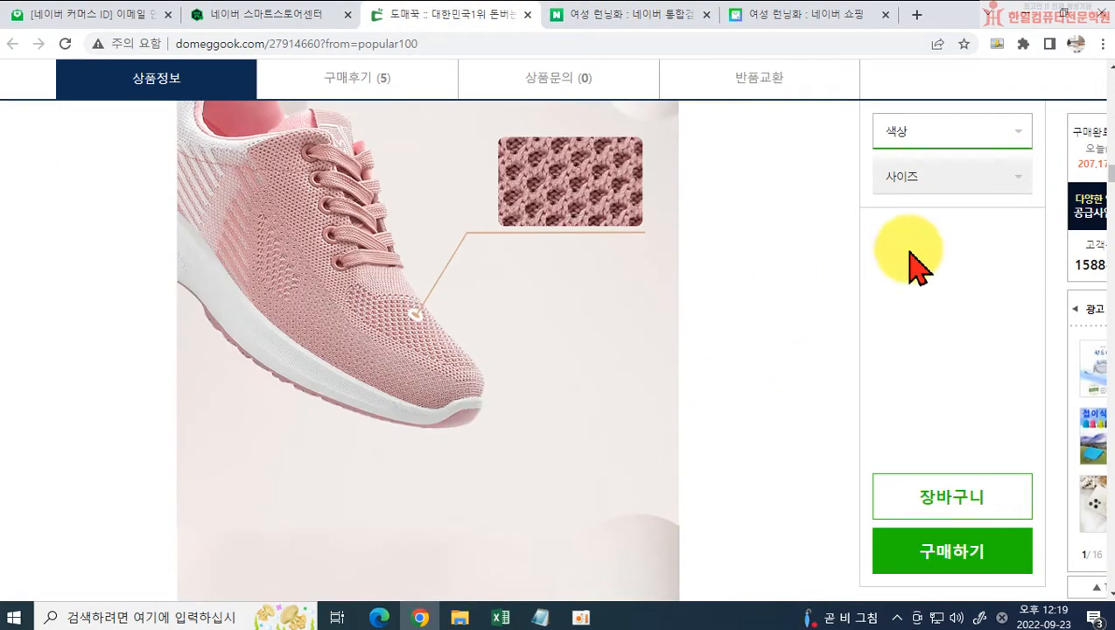
scroll(1102, 330, "down", 20)
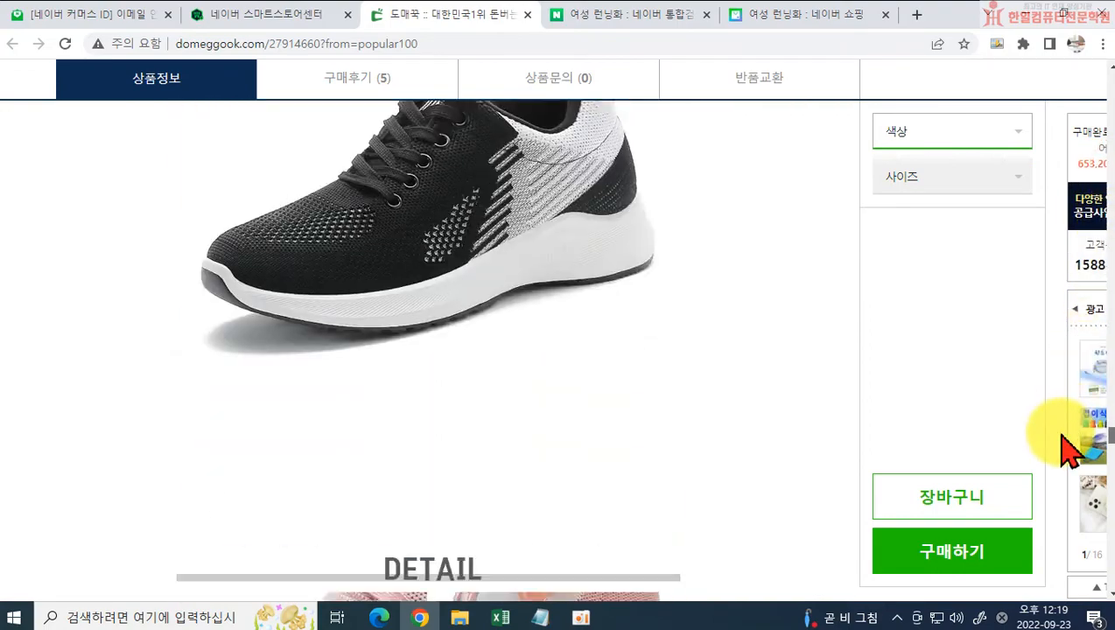
scroll(1069, 484, "down", 1)
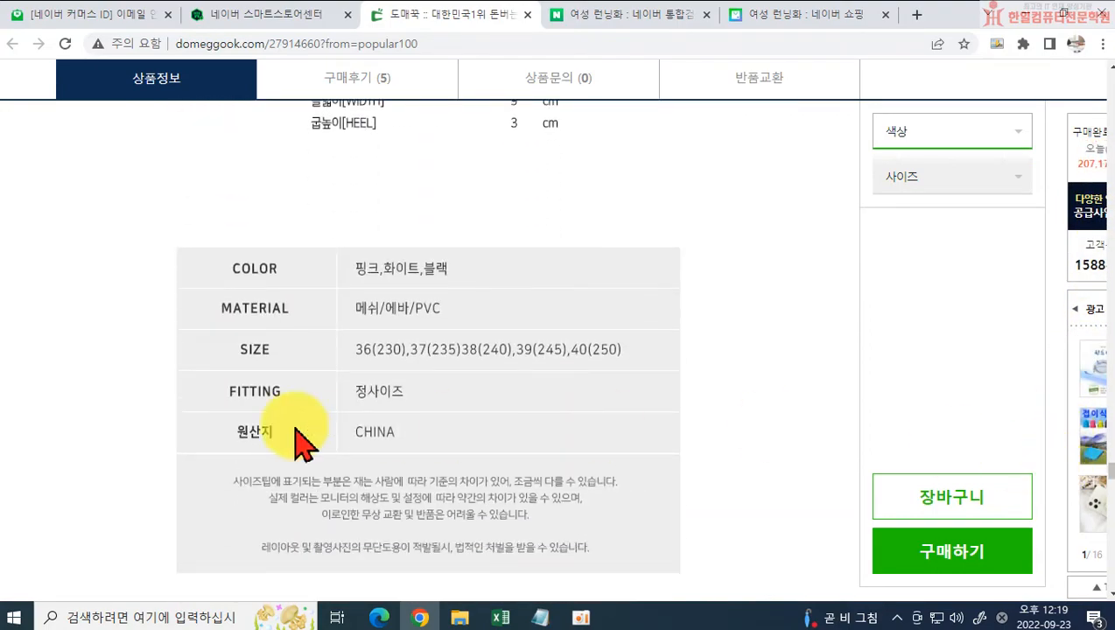
scroll(294, 438, "down", 1)
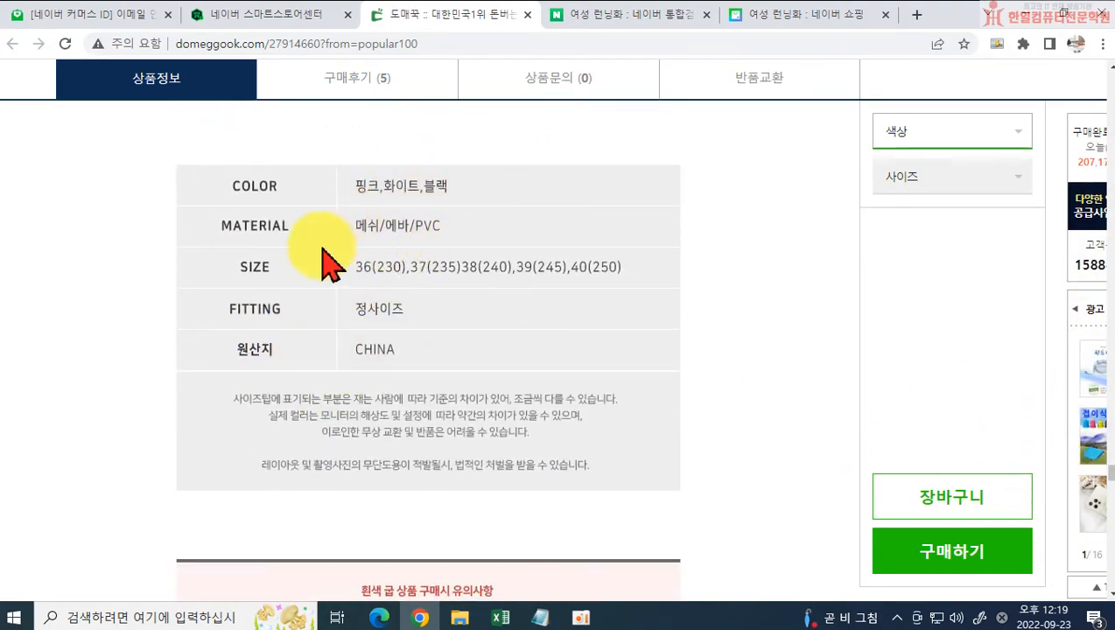
scroll(499, 308, "down", 9)
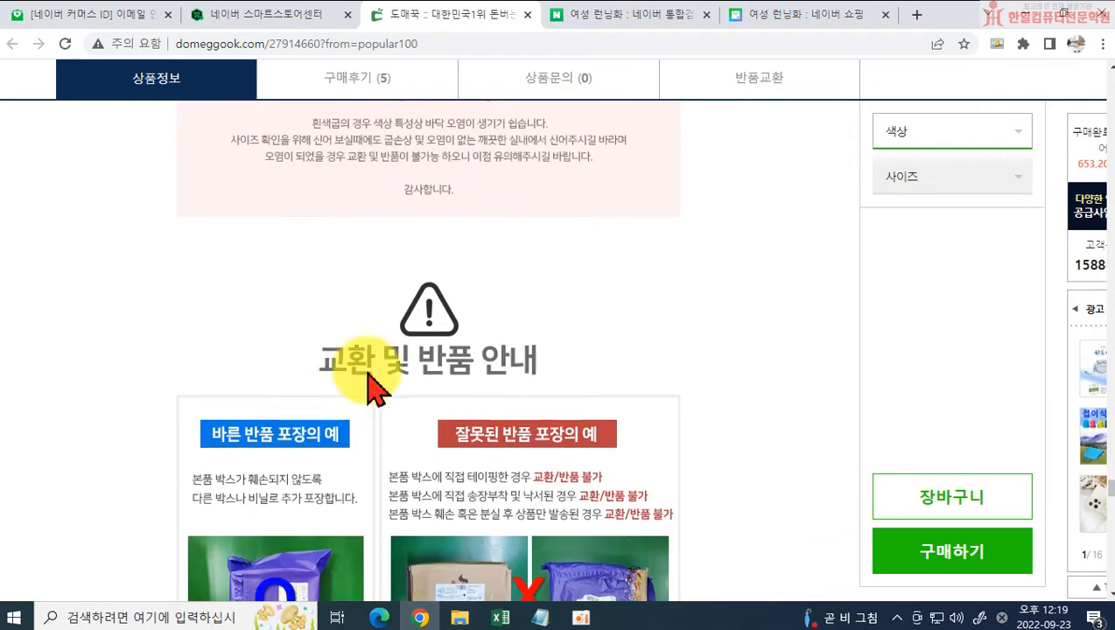
scroll(391, 378, "down", 5)
scroll(392, 403, "down", 3)
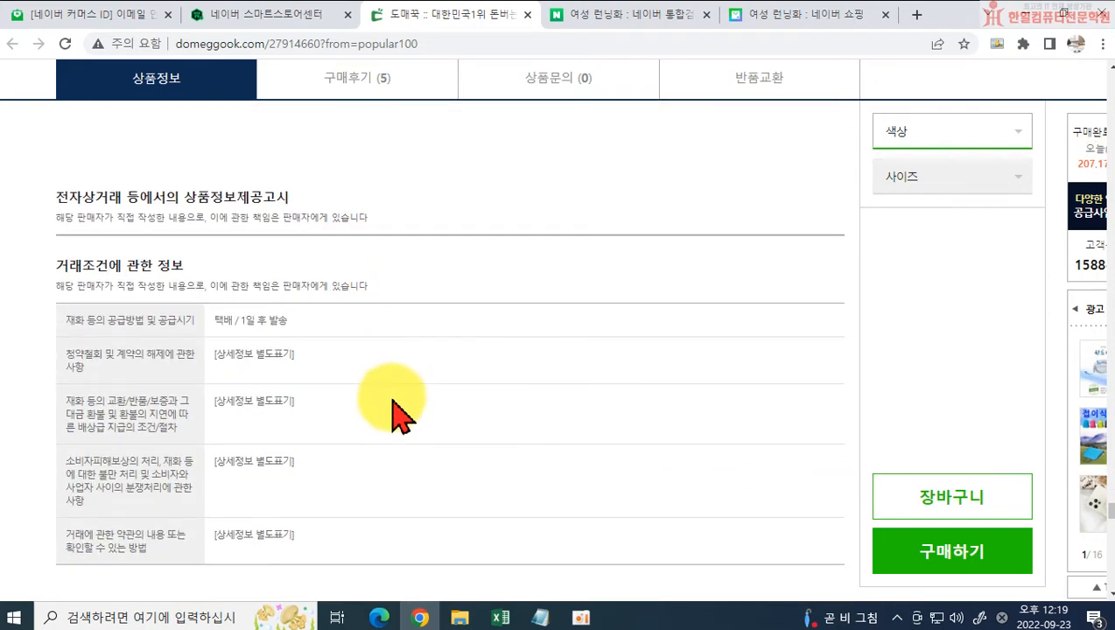
scroll(389, 406, "up", 9)
scroll(385, 448, "down", 15)
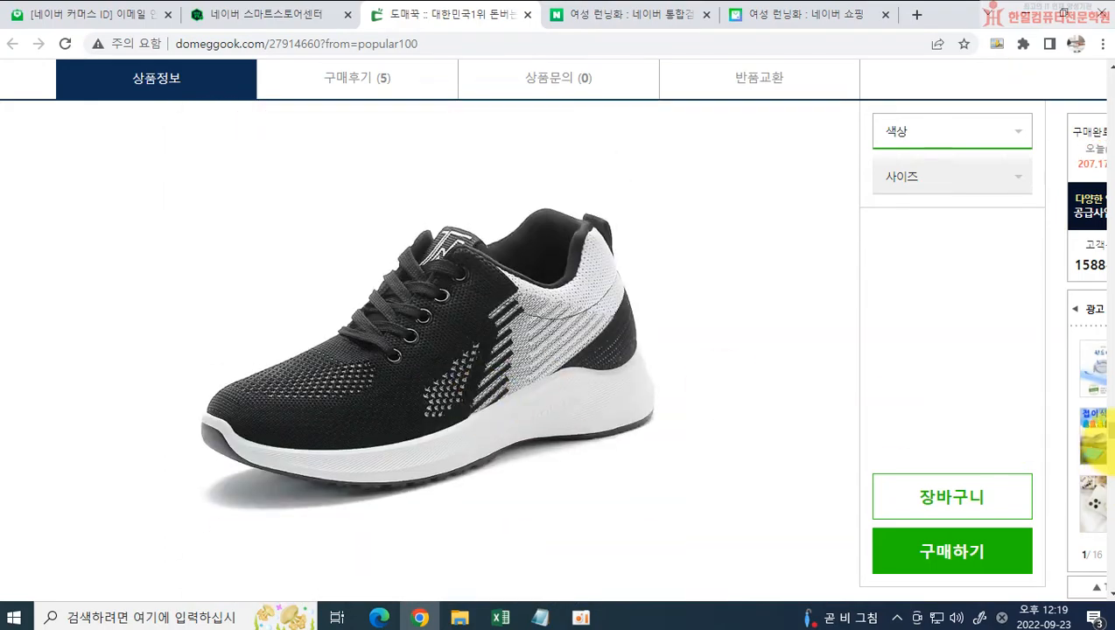
left_click_drag(1107, 451, 1104, 137)
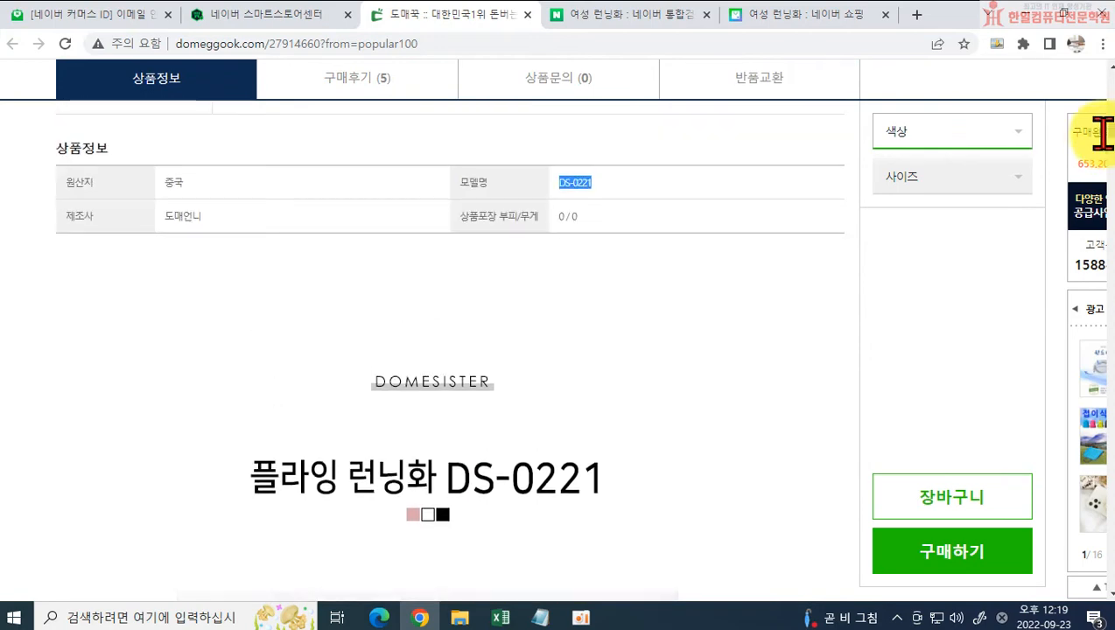
left_click(792, 22)
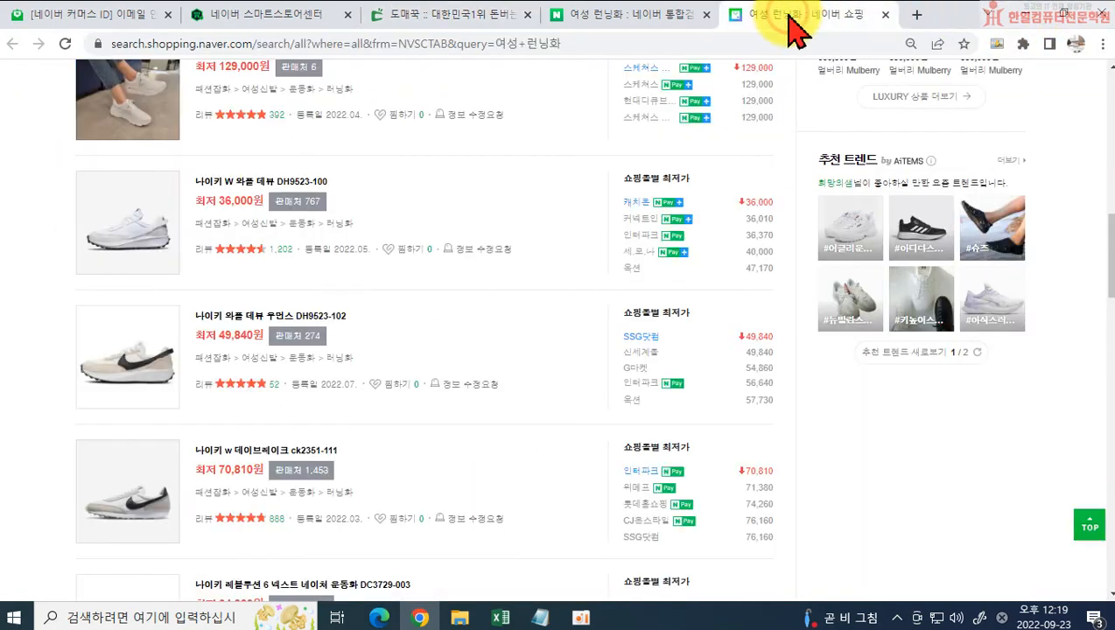
left_click(665, 22)
left_click(437, 19)
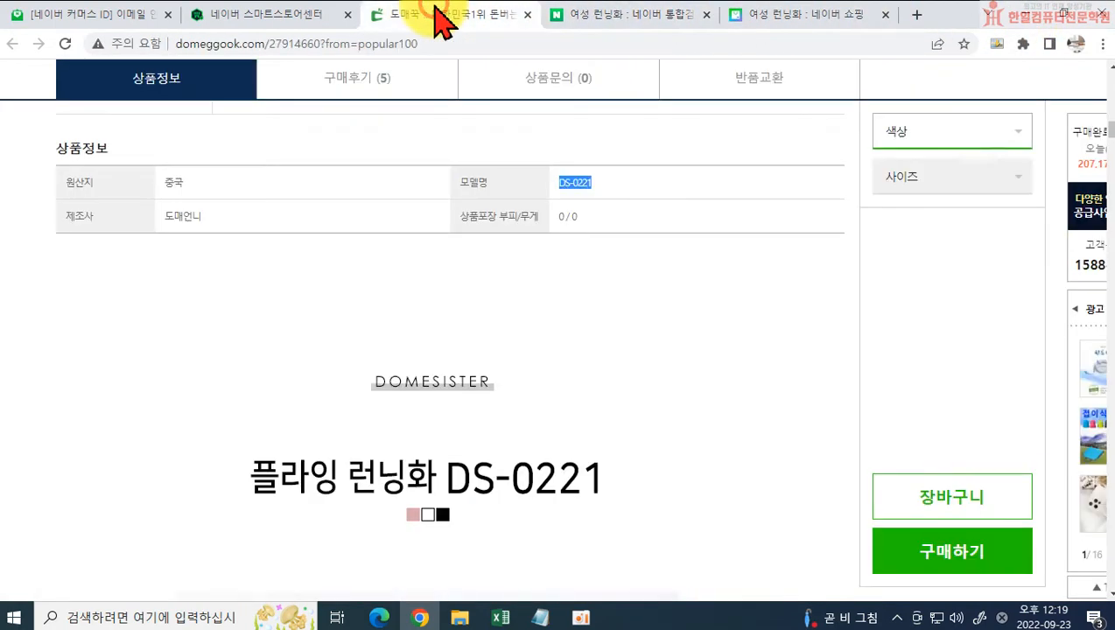
Step: Back in the Smart Store product form, set the brand to 플라잉 and enter 플라잉 as the manufacturer's name
left_click(284, 16)
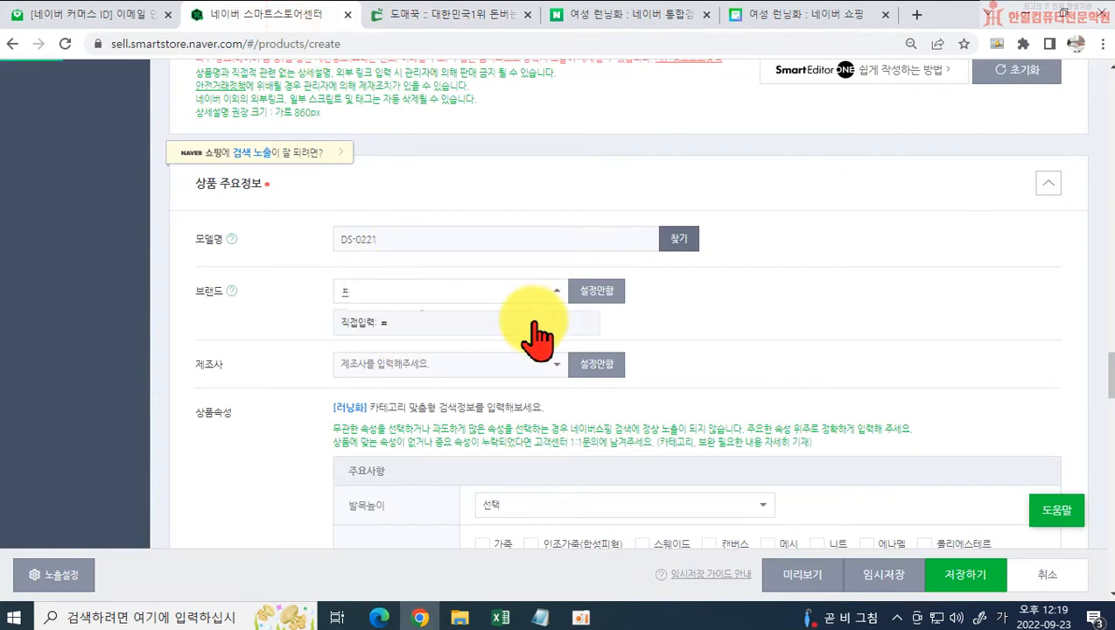
type("플라잉")
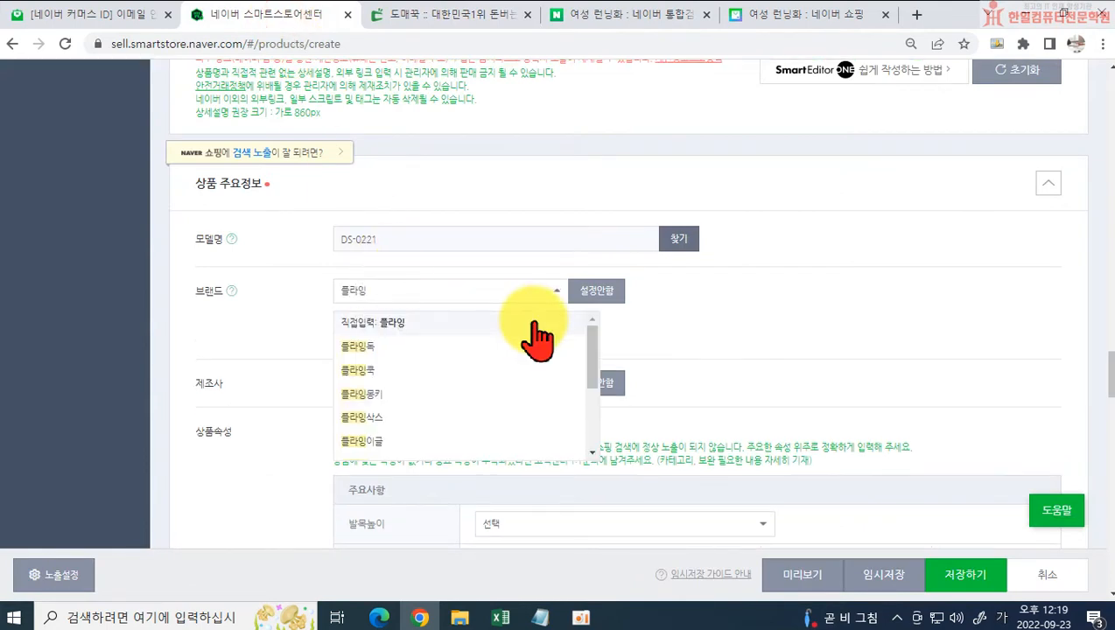
left_click(274, 336)
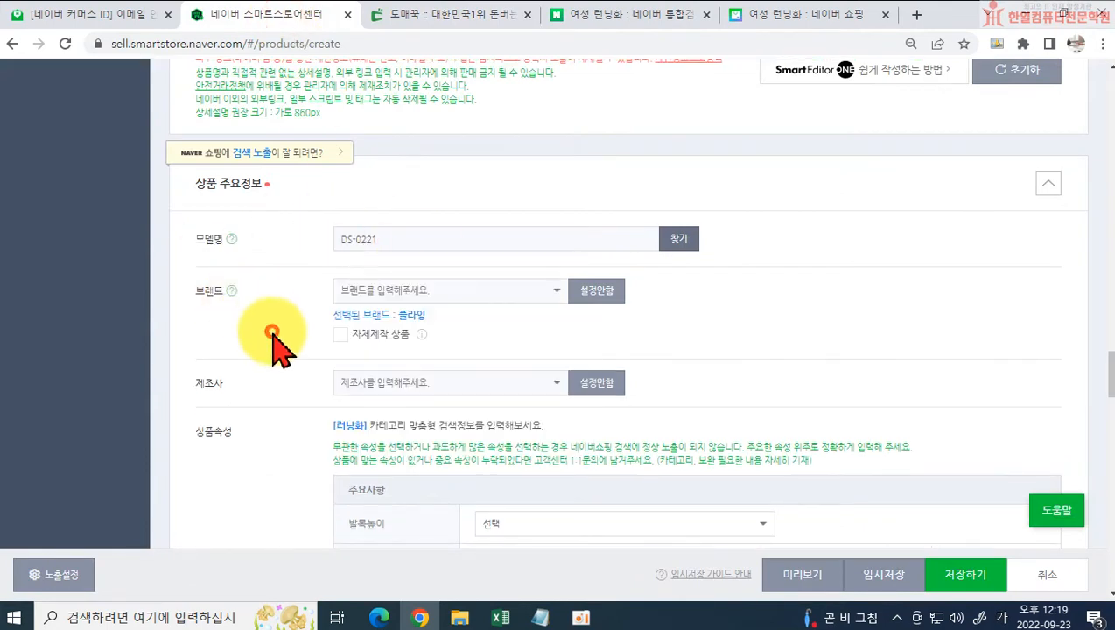
left_click(355, 382)
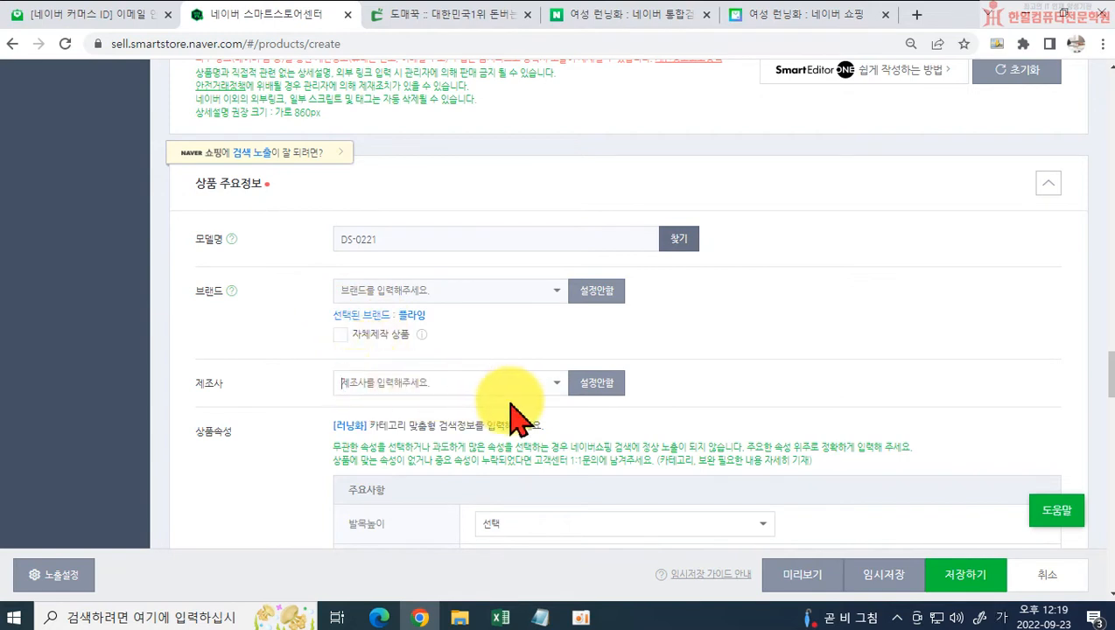
type("프ㄹ라잉")
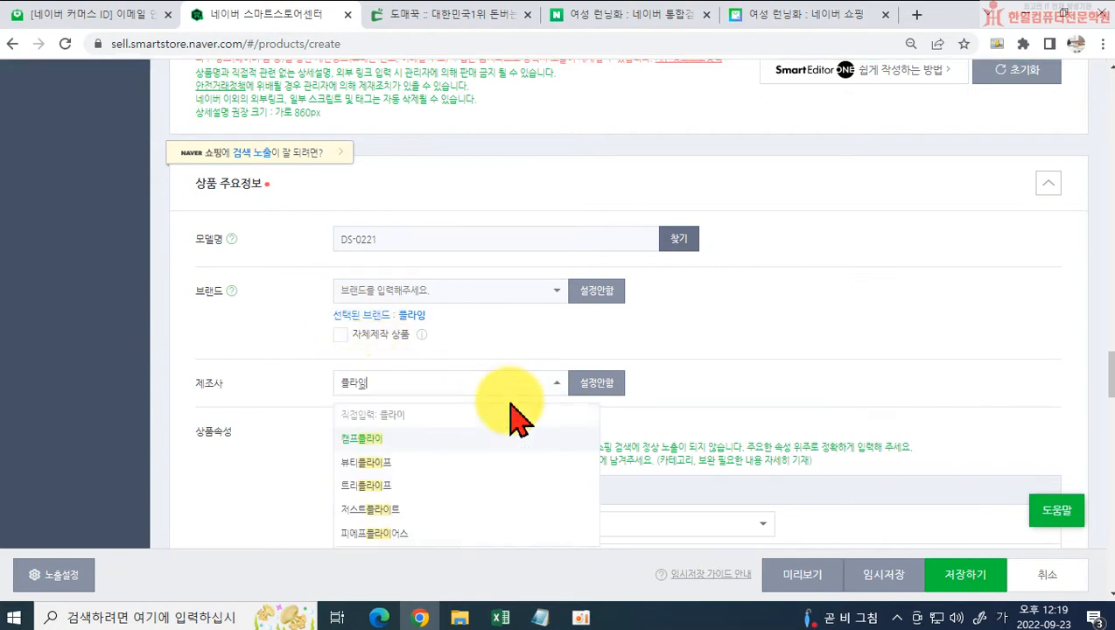
Step: Check the manufacturer in the Domeggook product information, and set 제조사 to 설정안함 in the Smart Store product form
left_click(751, 19)
left_click(621, 17)
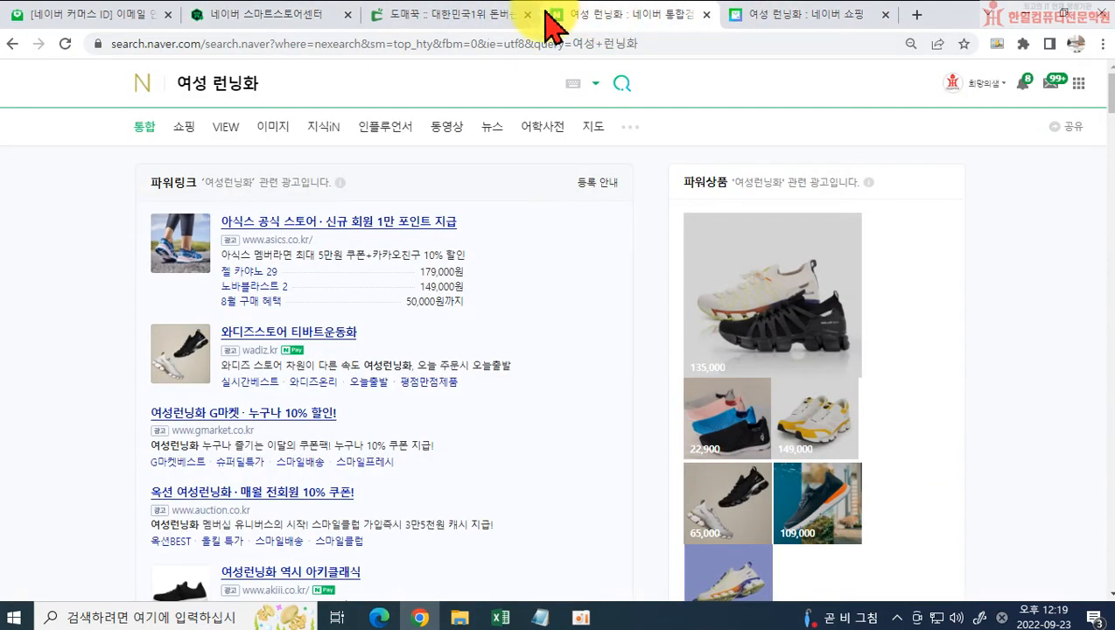
left_click(448, 19)
scroll(481, 288, "down", 5)
scroll(350, 324, "up", 6)
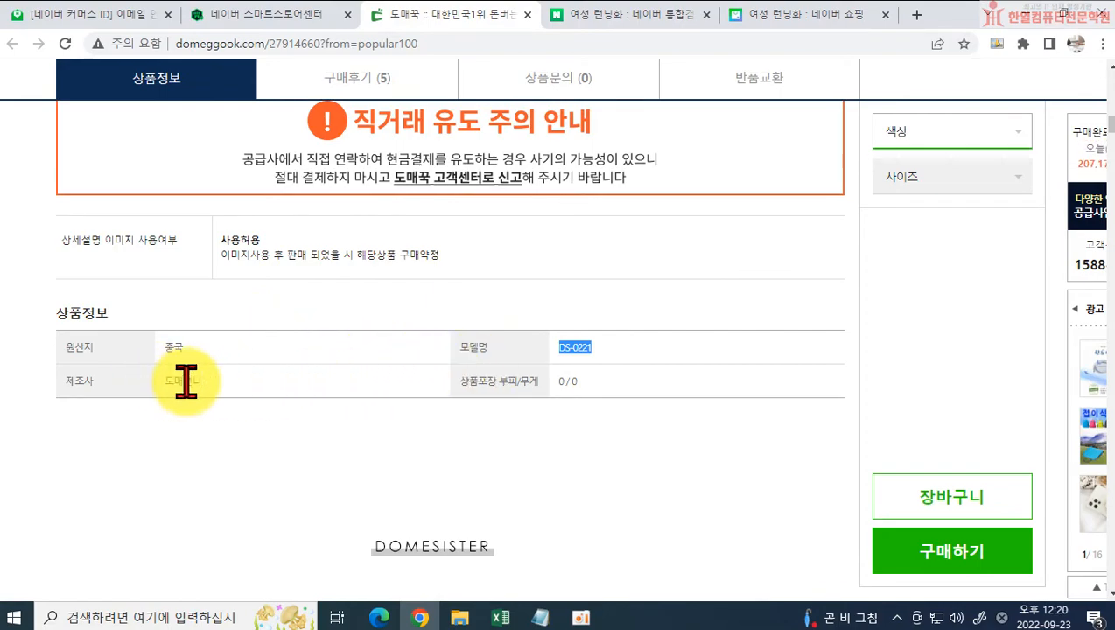
scroll(227, 378, "up", 10)
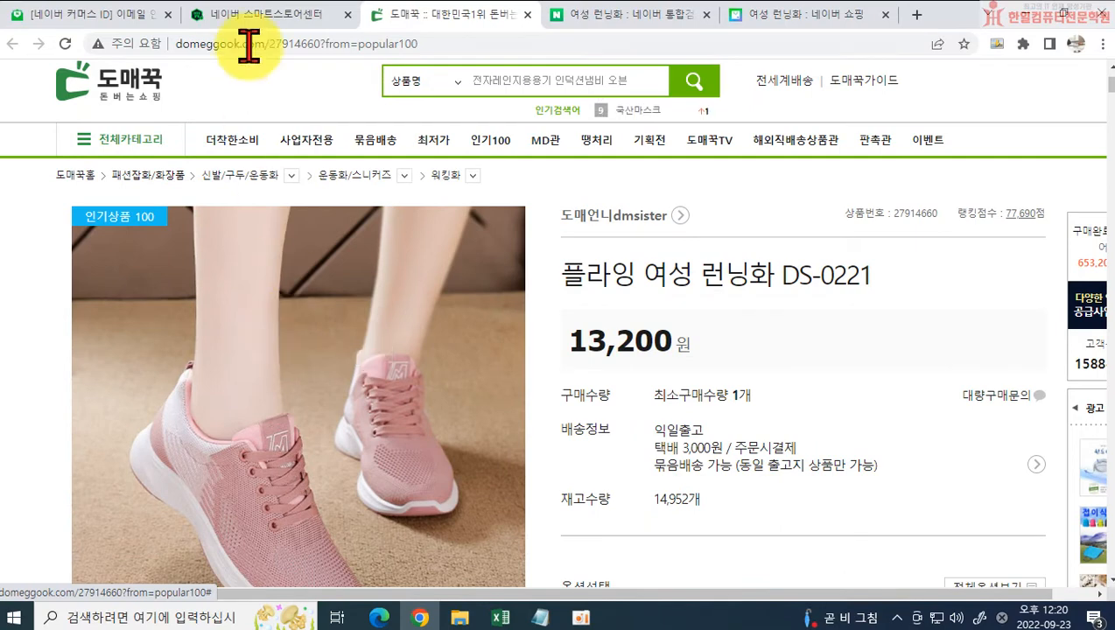
left_click(255, 14)
left_click(245, 377)
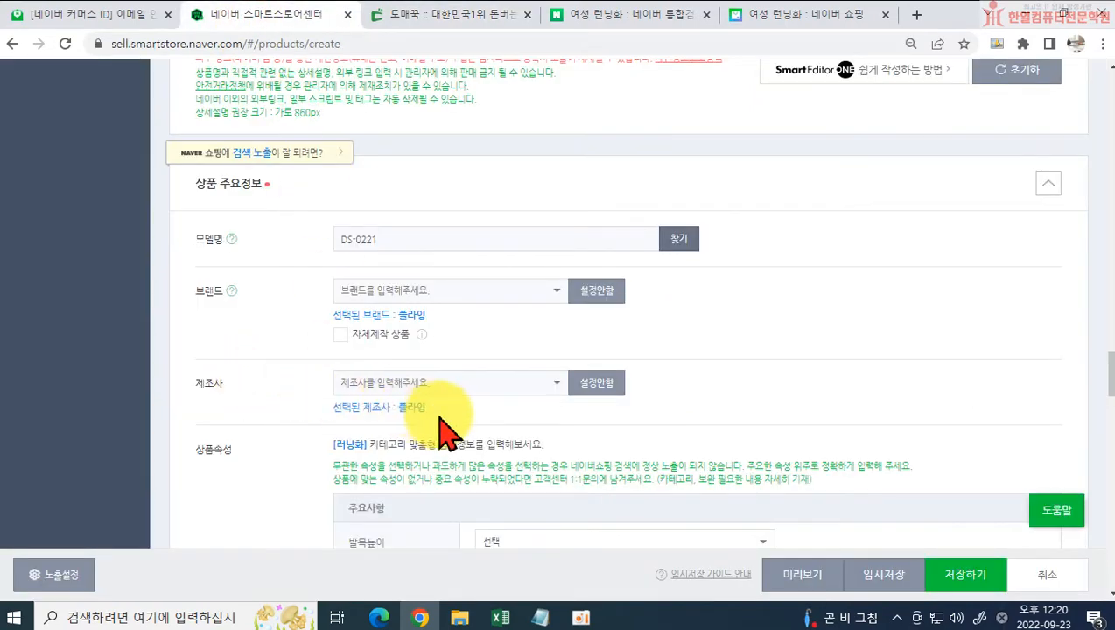
left_click(596, 383)
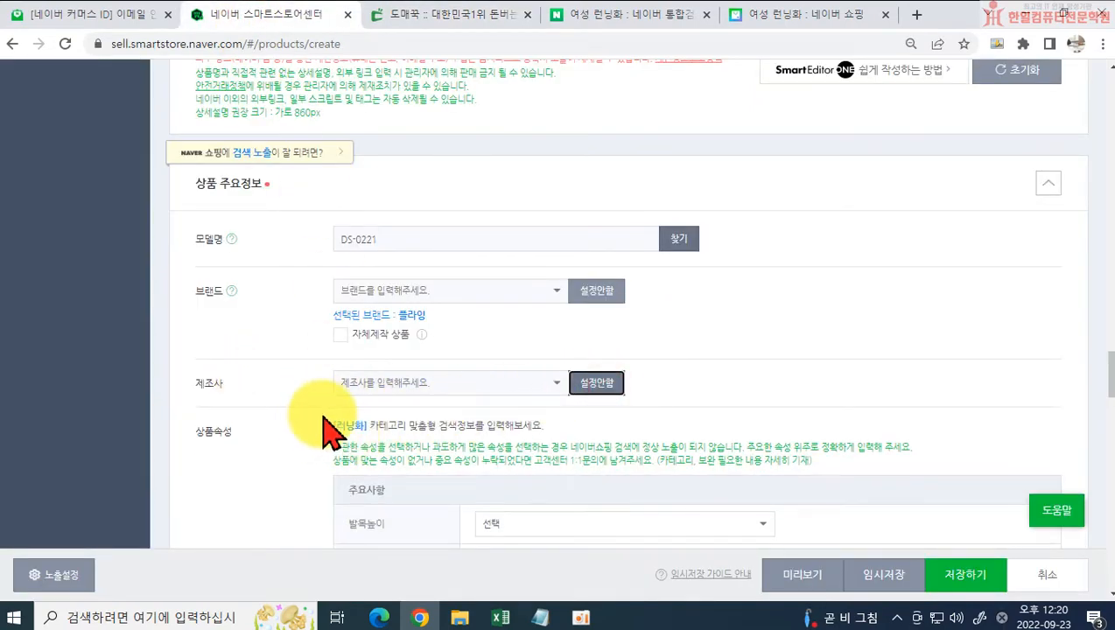
Step: Look up the shoe's material in the Domeggook description and select 메시 as a main material in the form's 상품속성 section
scroll(324, 429, "down", 3)
scroll(315, 298, "down", 1)
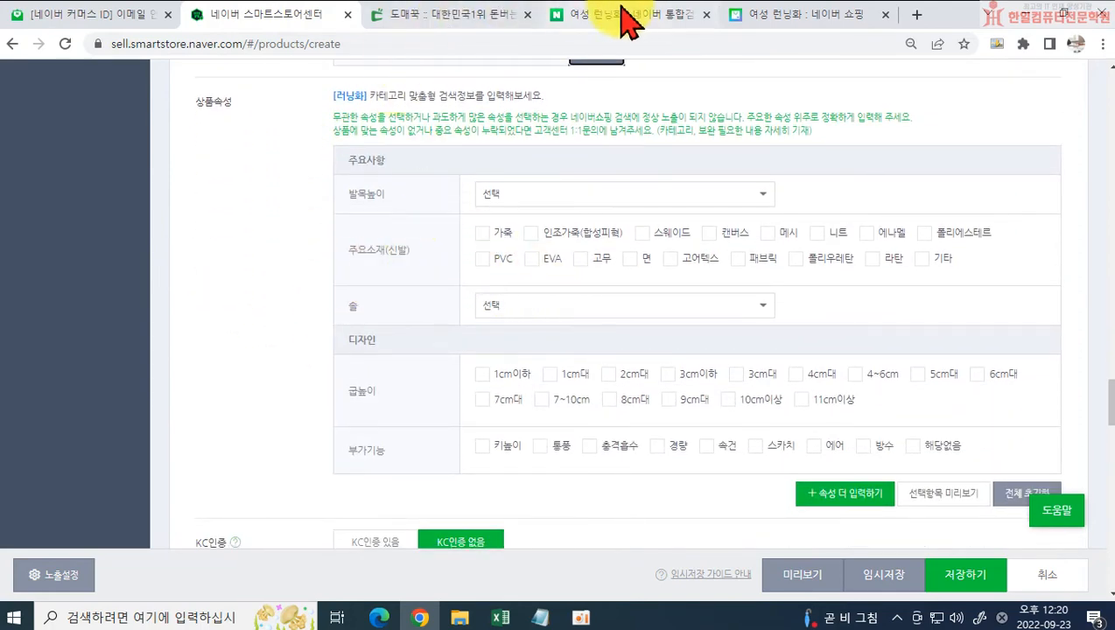
left_click(750, 21)
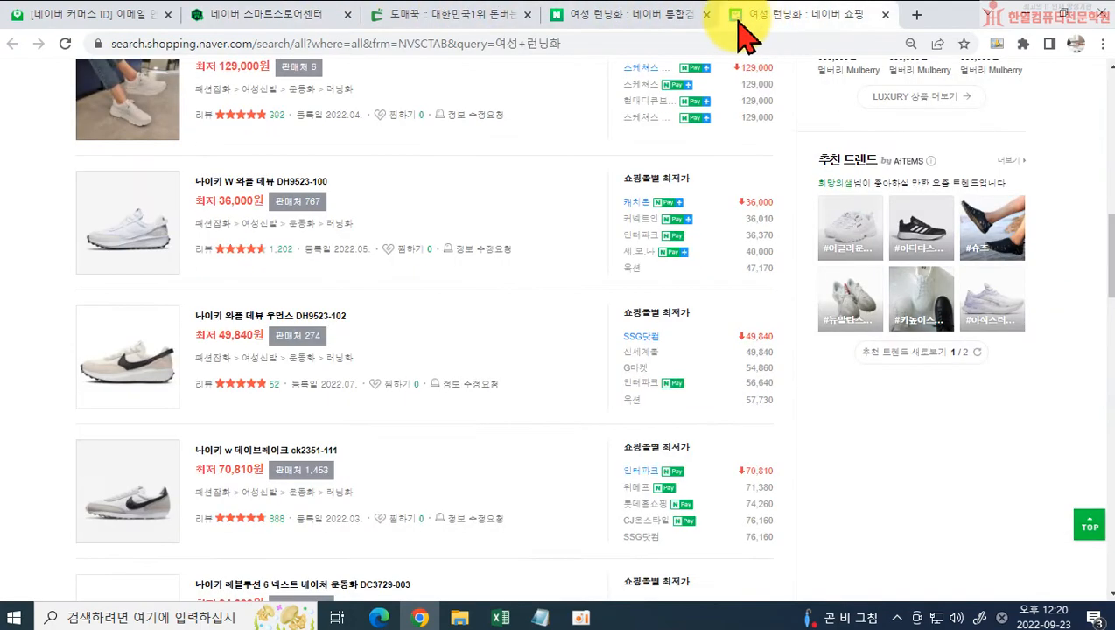
left_click(612, 21)
left_click(323, 19)
left_click(459, 18)
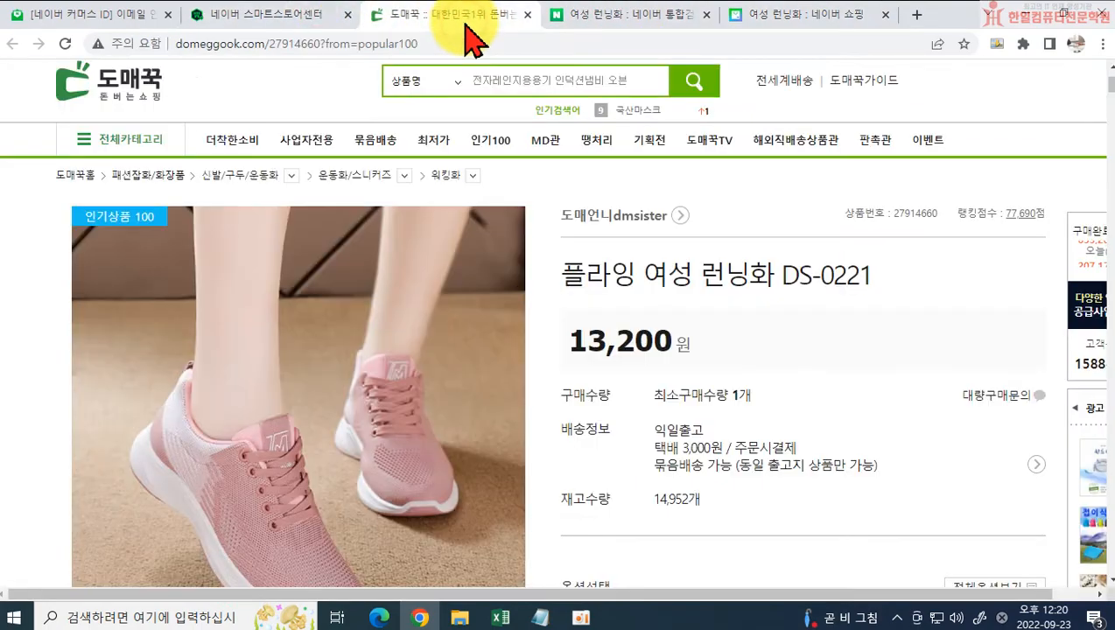
scroll(684, 433, "down", 15)
scroll(685, 433, "down", 10)
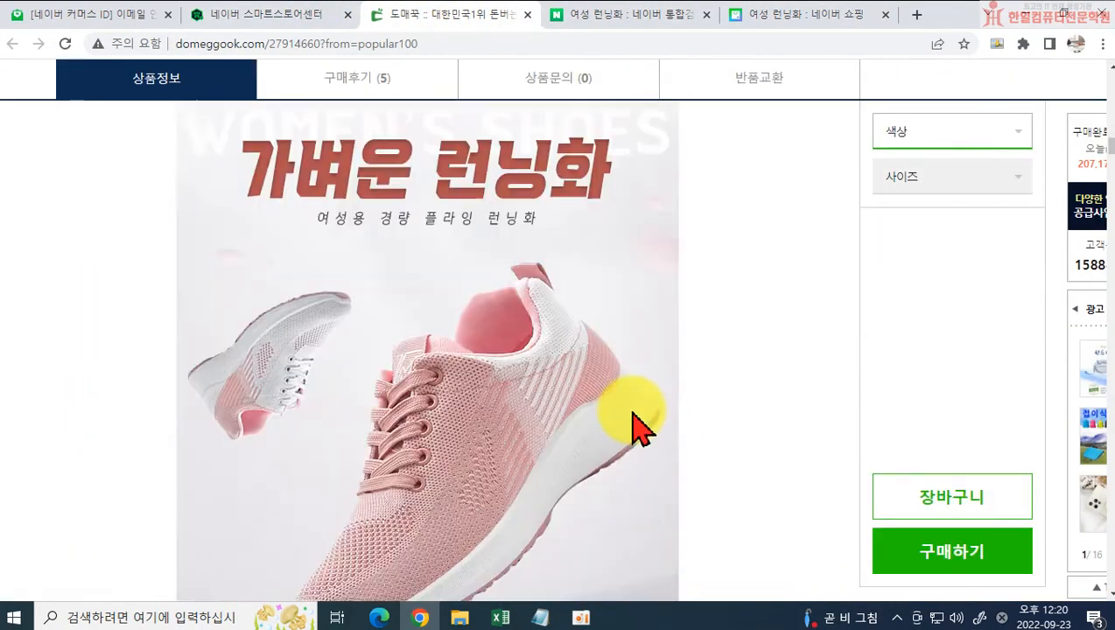
scroll(630, 426, "down", 3)
scroll(538, 280, "up", 2)
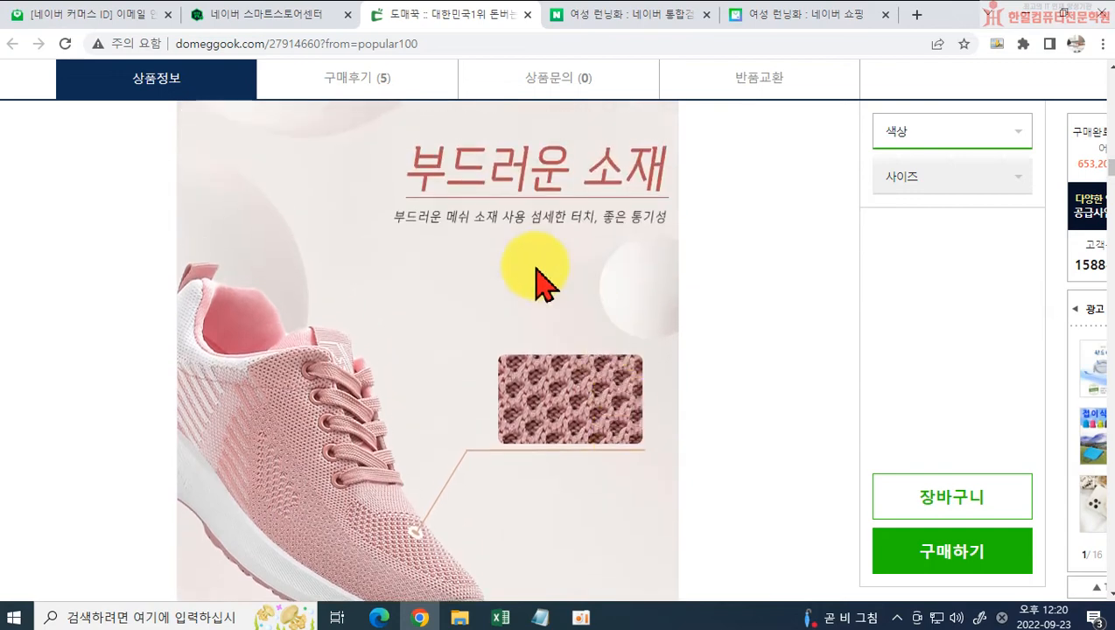
left_click(299, 18)
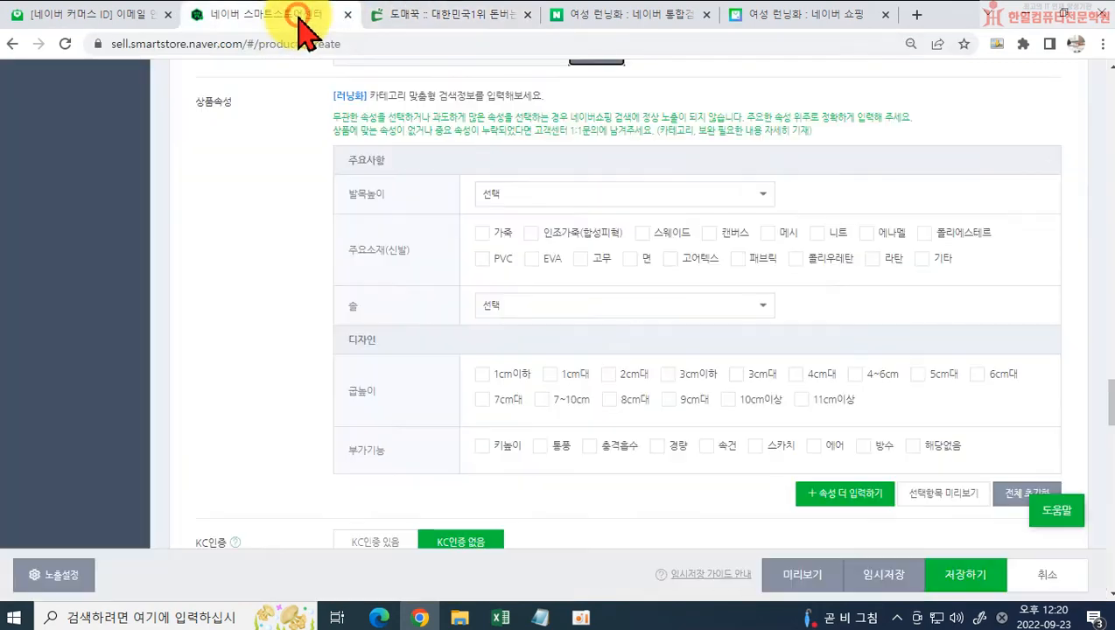
left_click(766, 235)
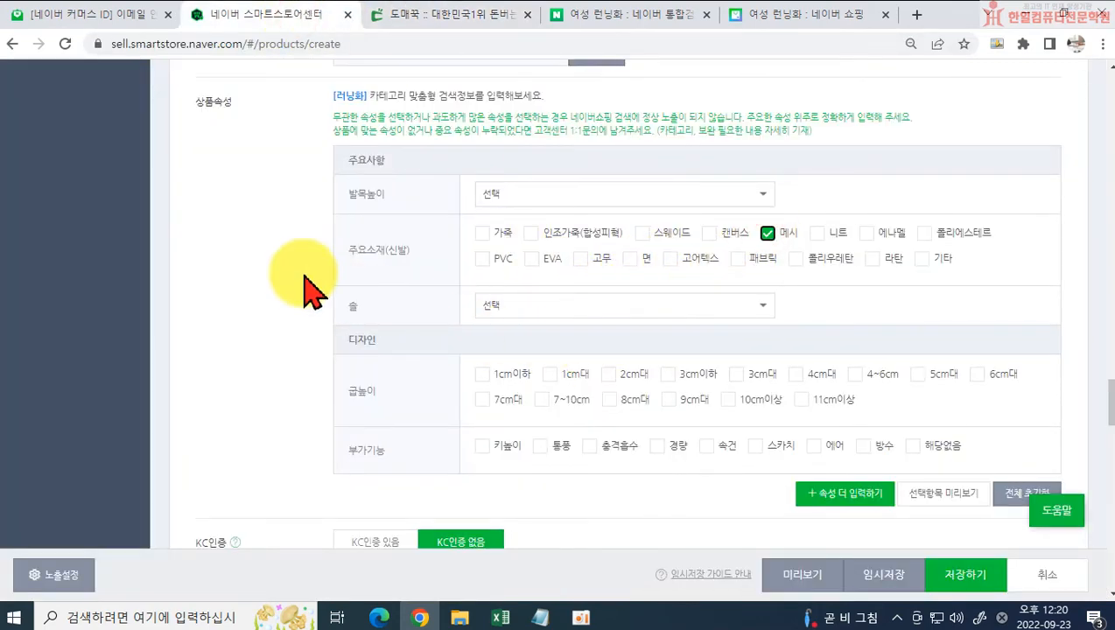
Step: Examine the rest of the Domeggook description for materials and features, down to the table of colors, materials, sizes and origin
left_click(415, 17)
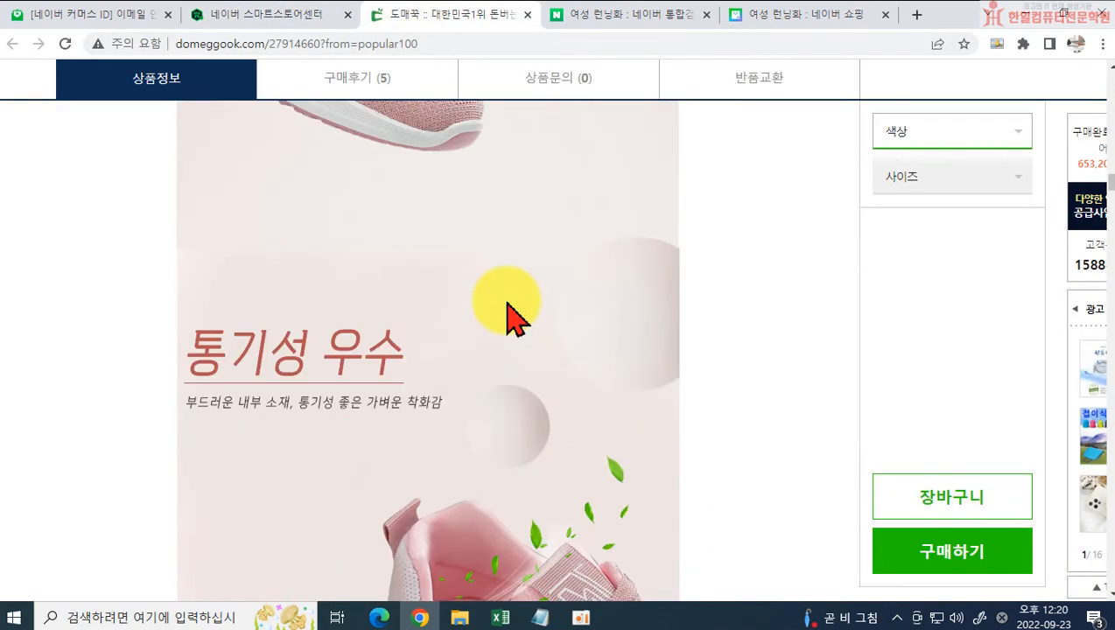
scroll(499, 332, "down", 12)
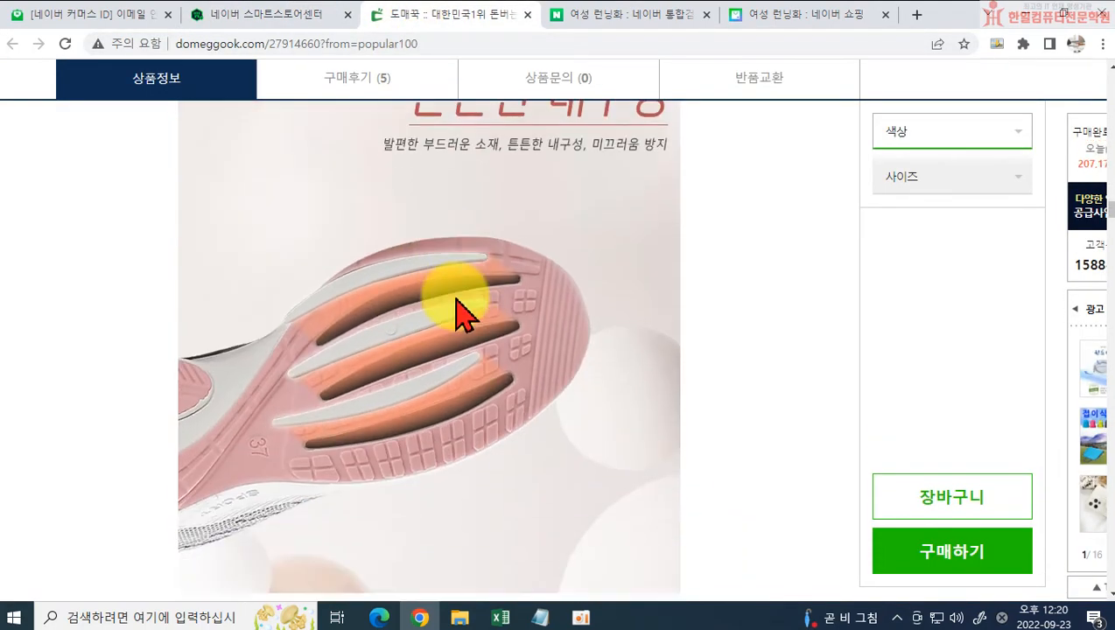
scroll(456, 305, "down", 5)
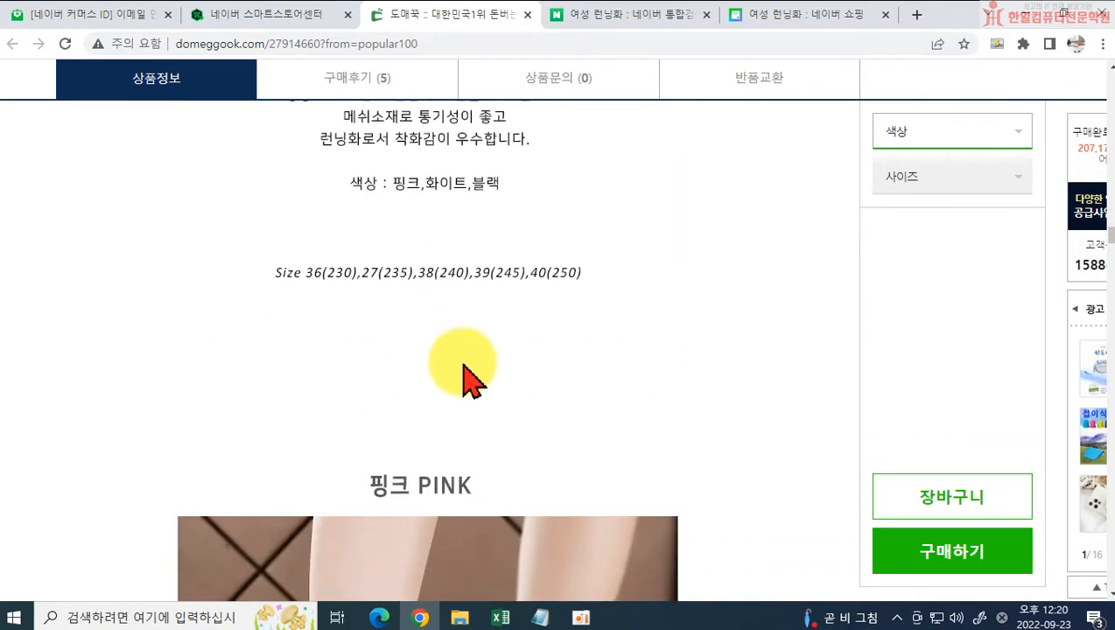
scroll(464, 367, "down", 5)
scroll(386, 249, "up", 7)
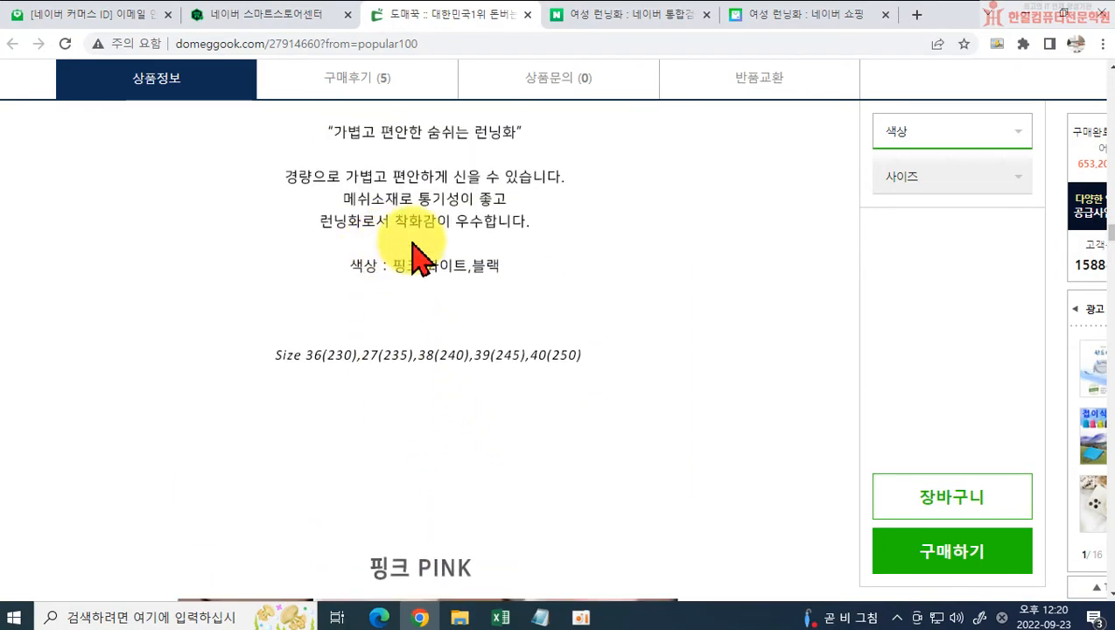
scroll(492, 315, "down", 15)
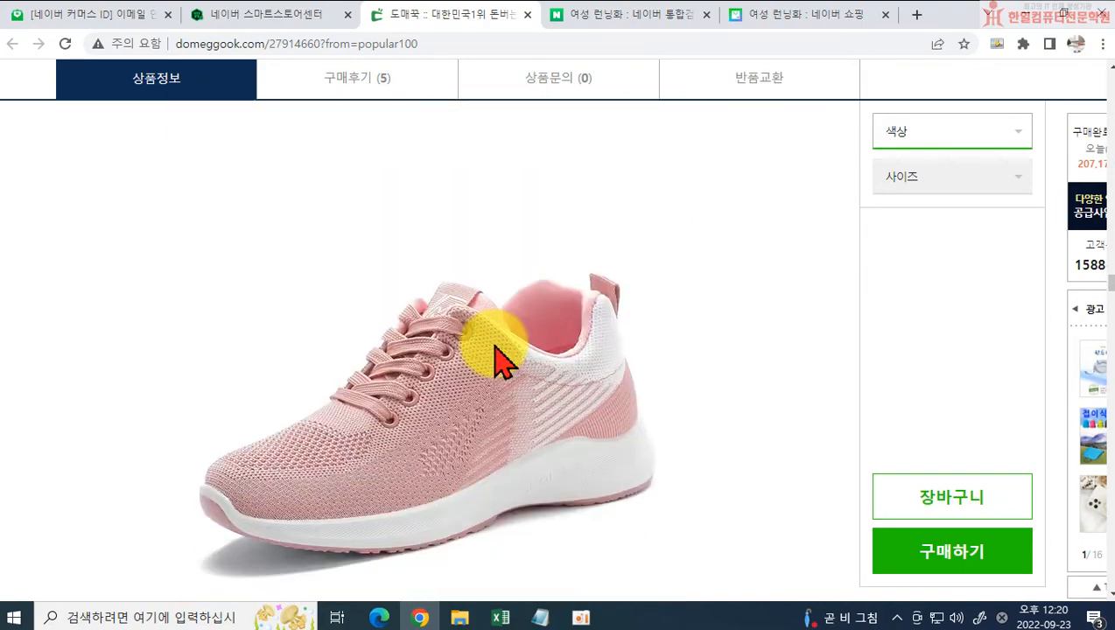
scroll(495, 350, "down", 15)
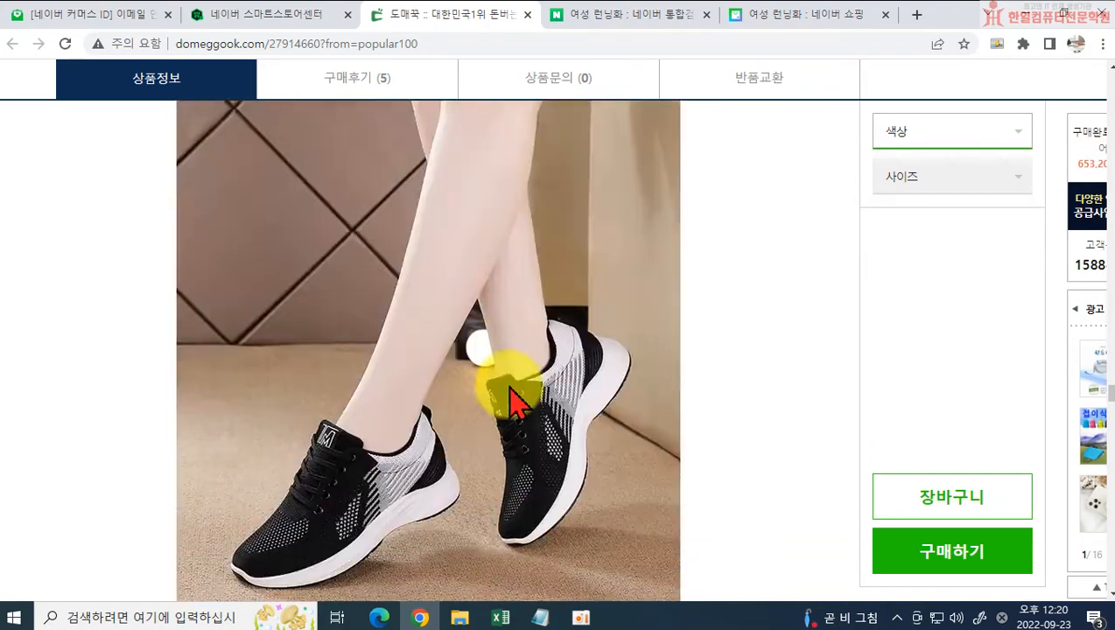
scroll(509, 388, "down", 10)
scroll(524, 416, "down", 3)
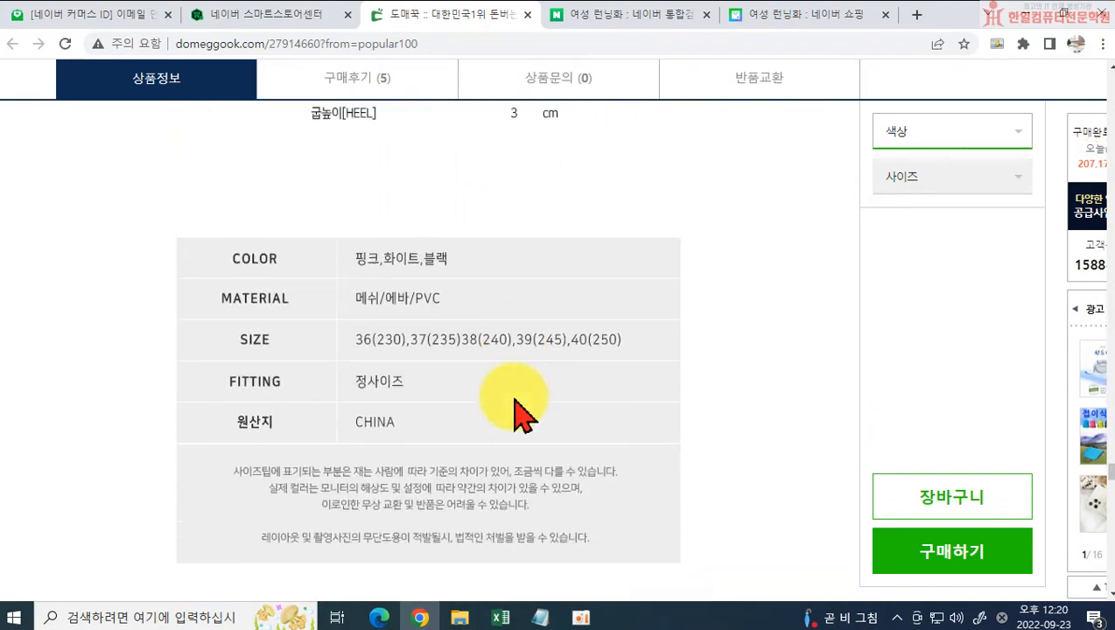
scroll(499, 363, "down", 2)
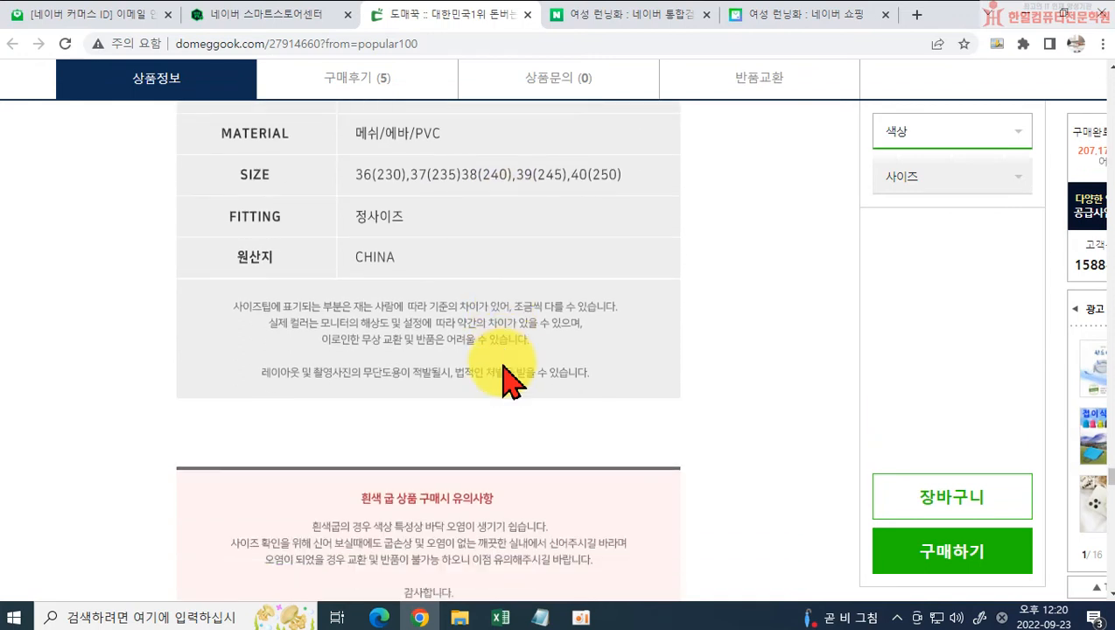
scroll(504, 368, "up", 2)
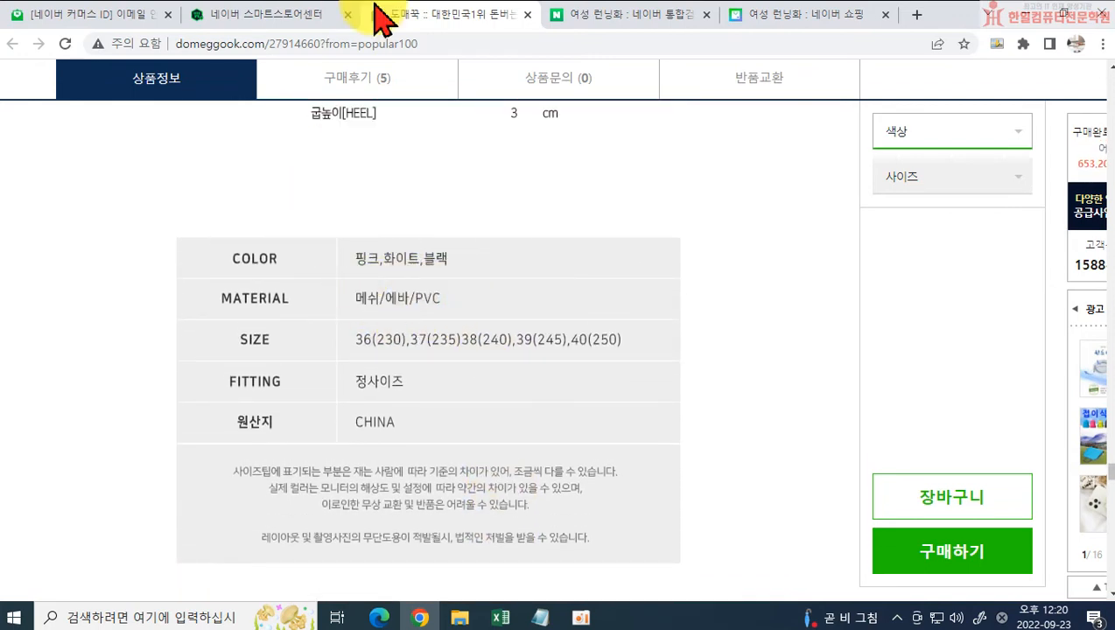
Step: Back in the Smart Store product form, add PVC to the main materials and select 경량 as the additional function
left_click(252, 14)
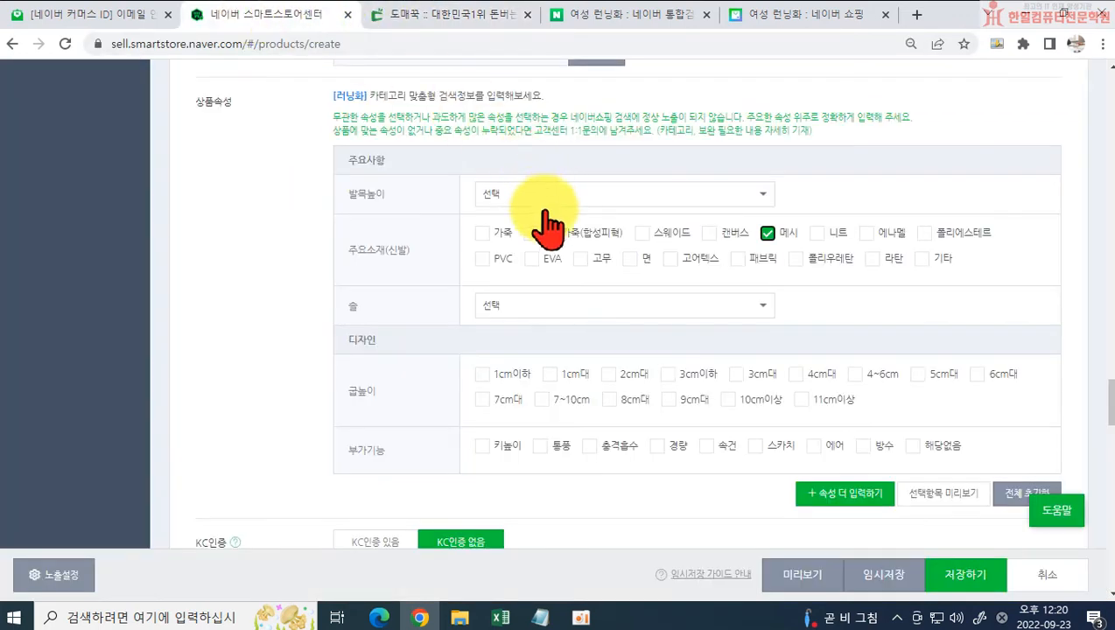
left_click(482, 258)
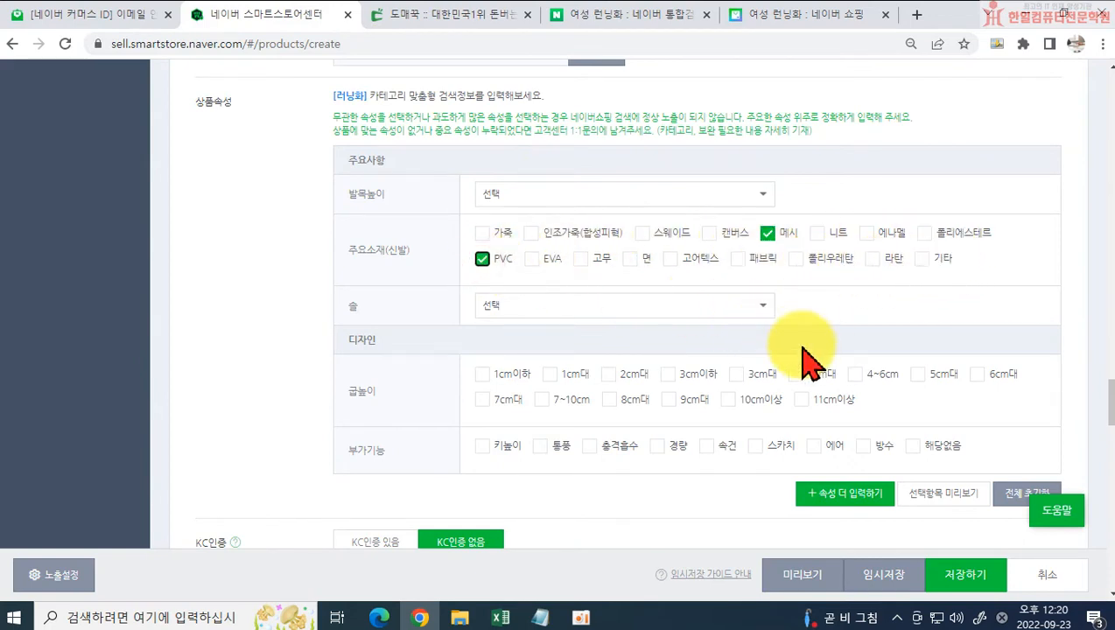
left_click(607, 304)
scroll(607, 315, "down", 4)
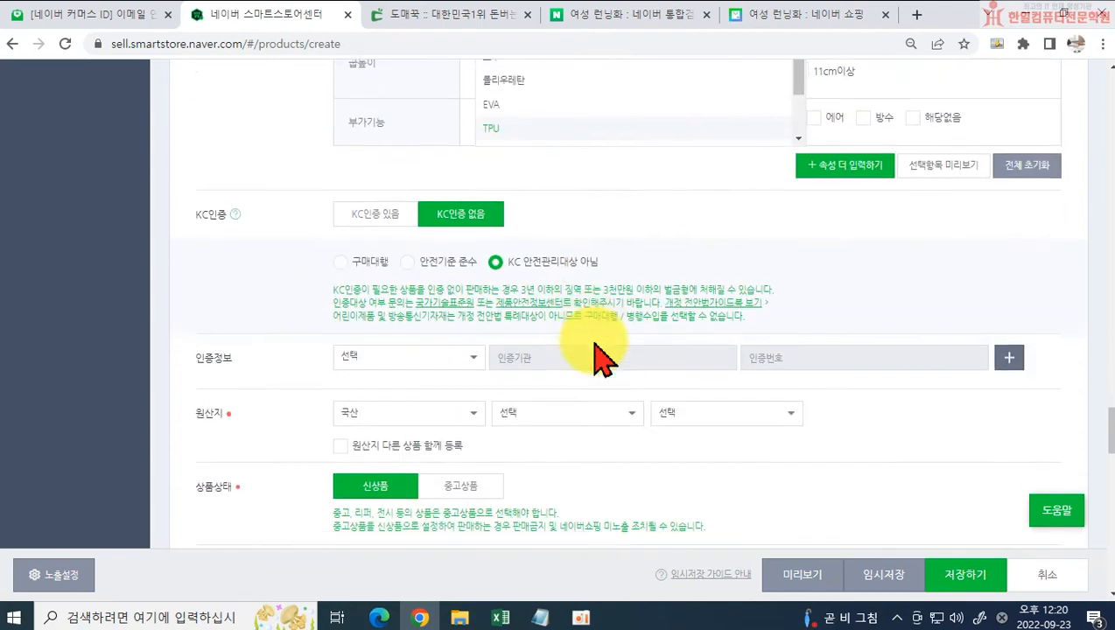
scroll(591, 315, "up", 2)
left_click(505, 142)
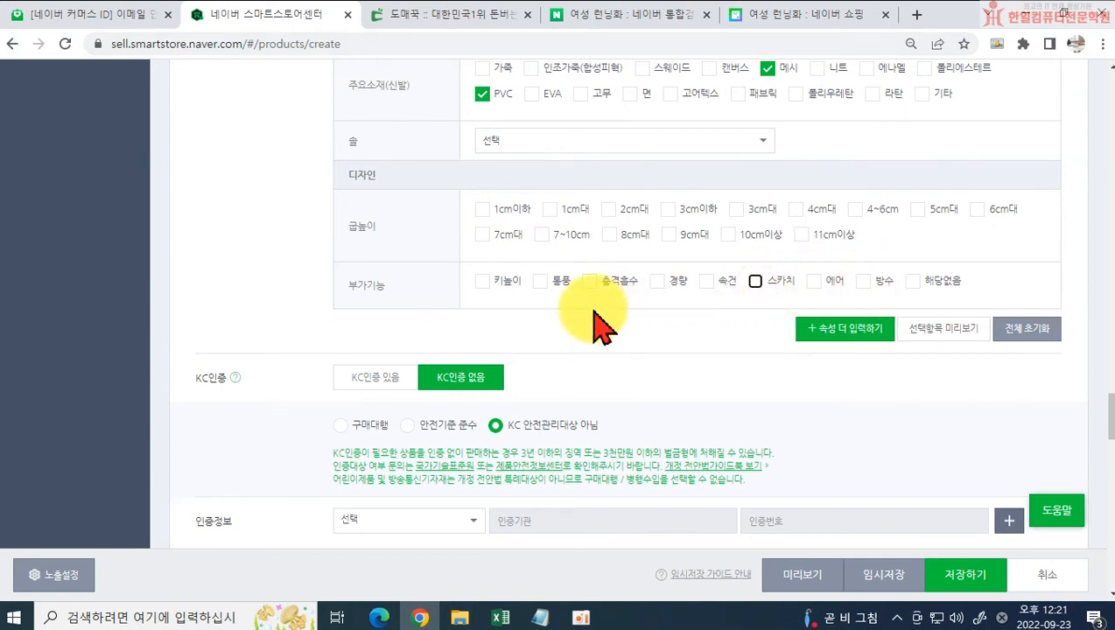
left_click(656, 280)
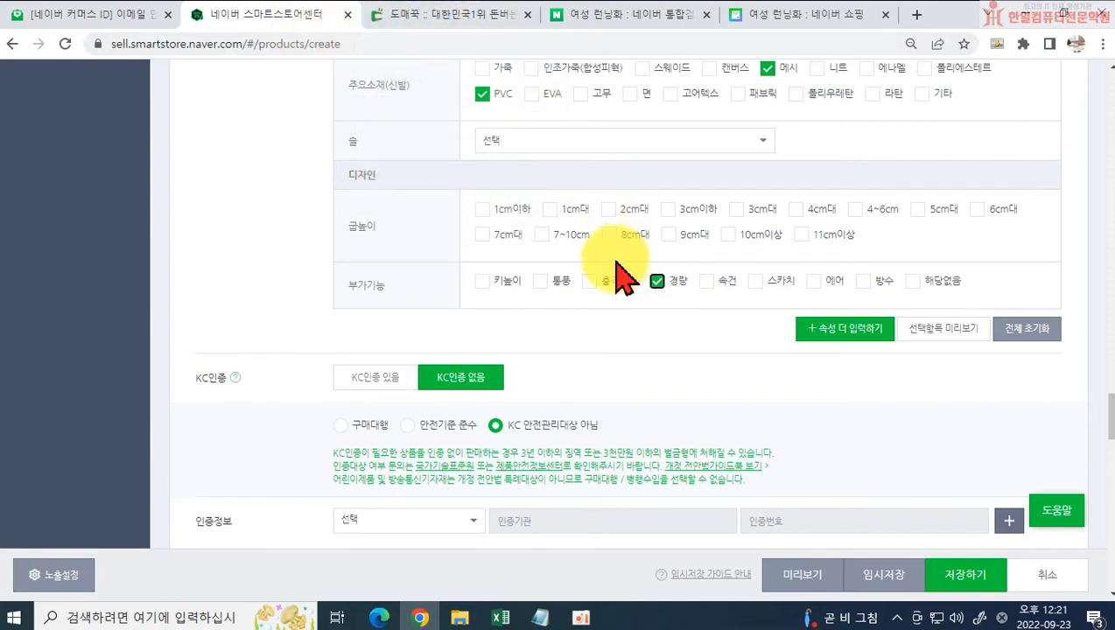
Step: Check the heel height in Domeggook's PRODUCT INFO and set 굽높이 to 3cm대 in the Smart Store form
left_click(449, 18)
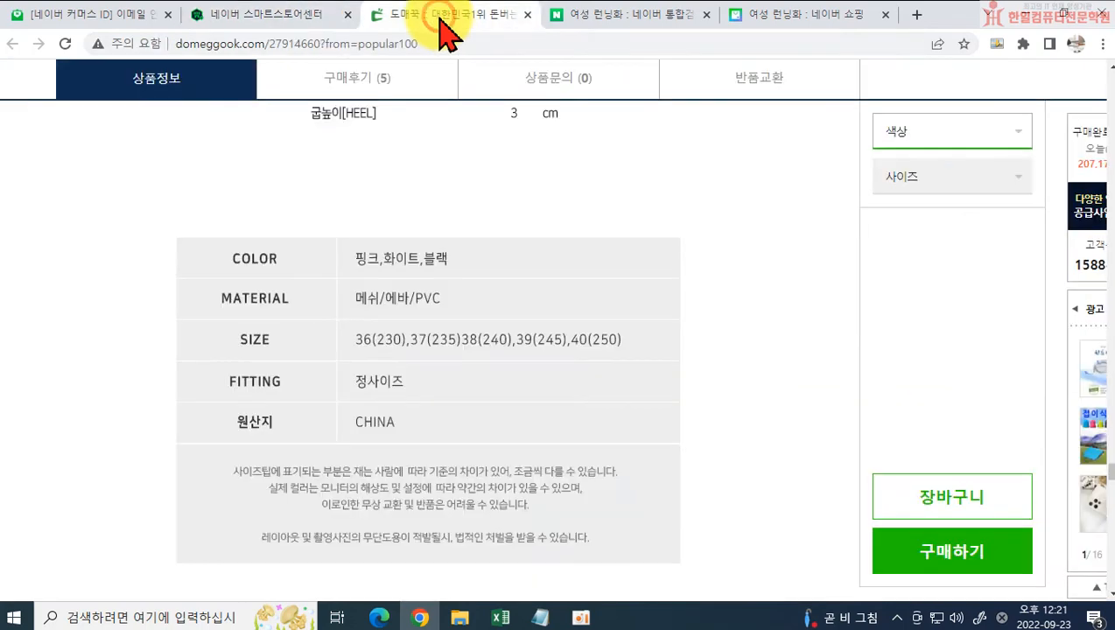
scroll(478, 390, "up", 5)
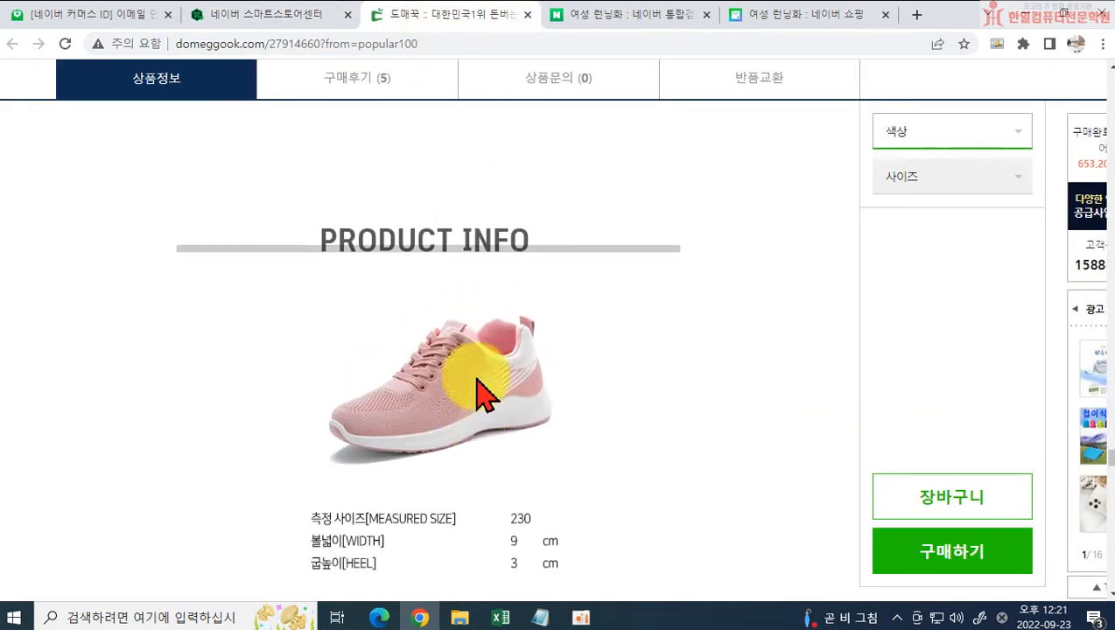
scroll(481, 391, "down", 3)
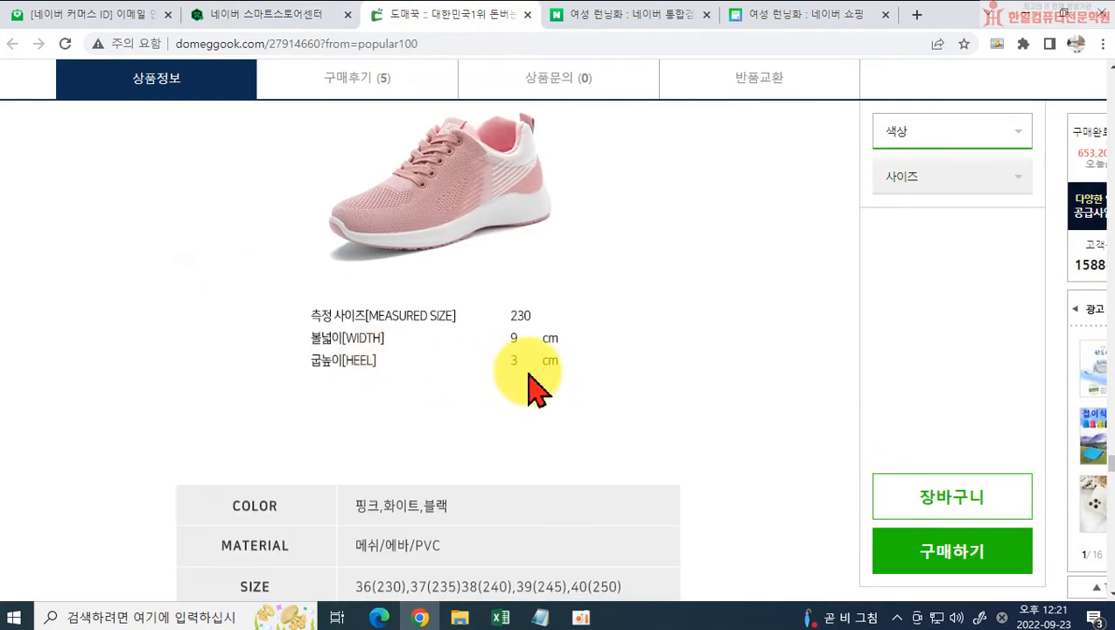
left_click(265, 18)
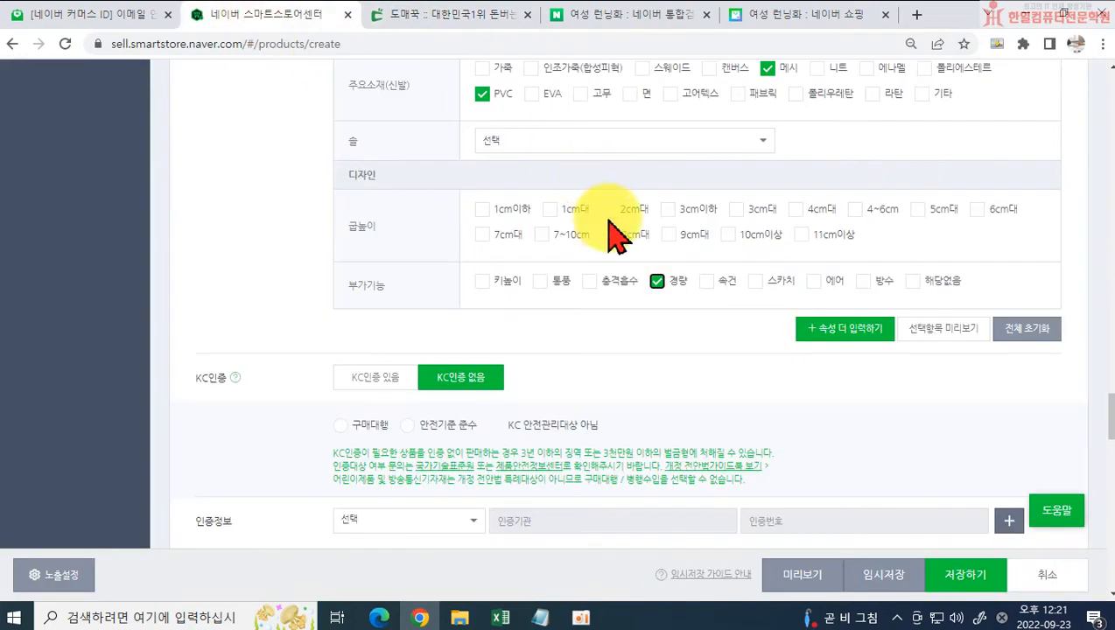
left_click(744, 208)
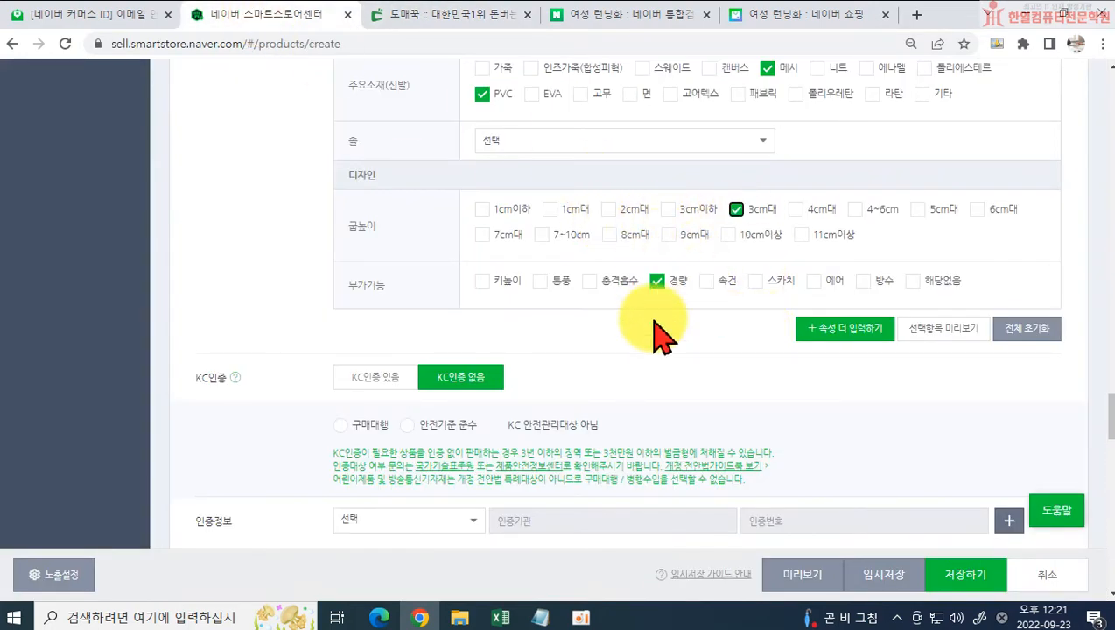
Step: Mark the product as KC 안전관리대상 아님 and set its 원산지 to 수입산, 아시아, 중국, with 중국 as the importer
scroll(662, 337, "down", 1)
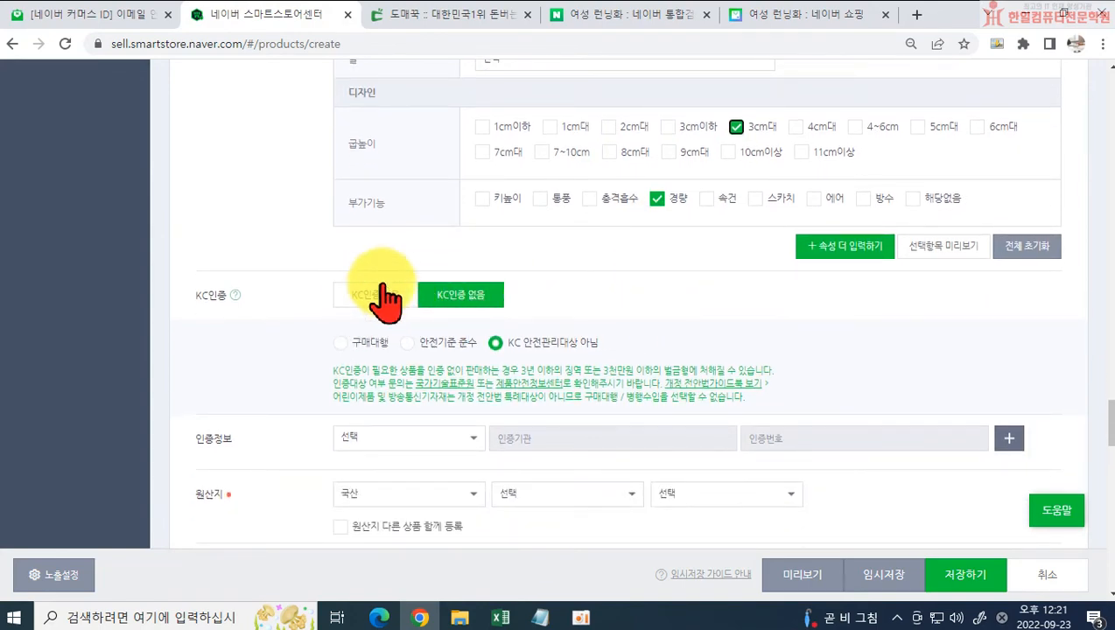
scroll(468, 361, "down", 2)
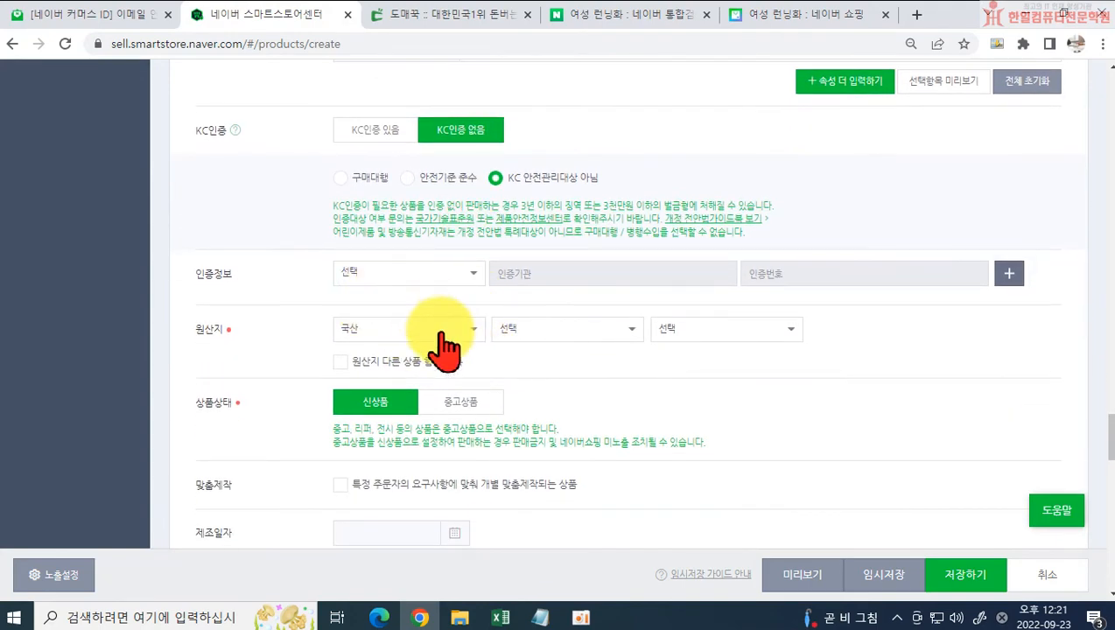
left_click(442, 331)
left_click(386, 405)
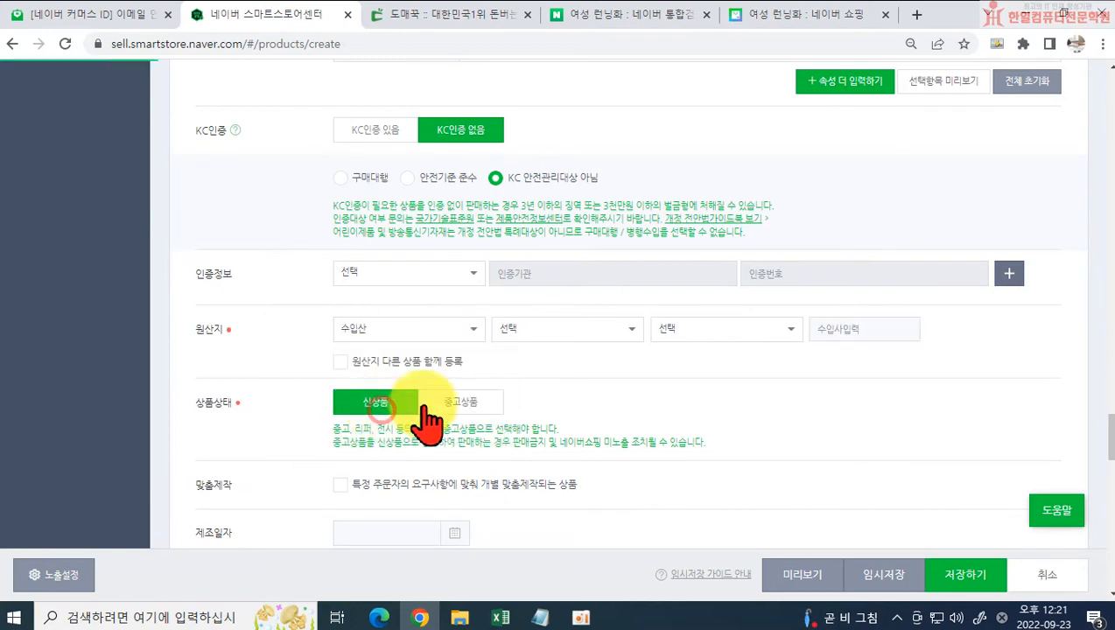
left_click(563, 331)
left_click(518, 432)
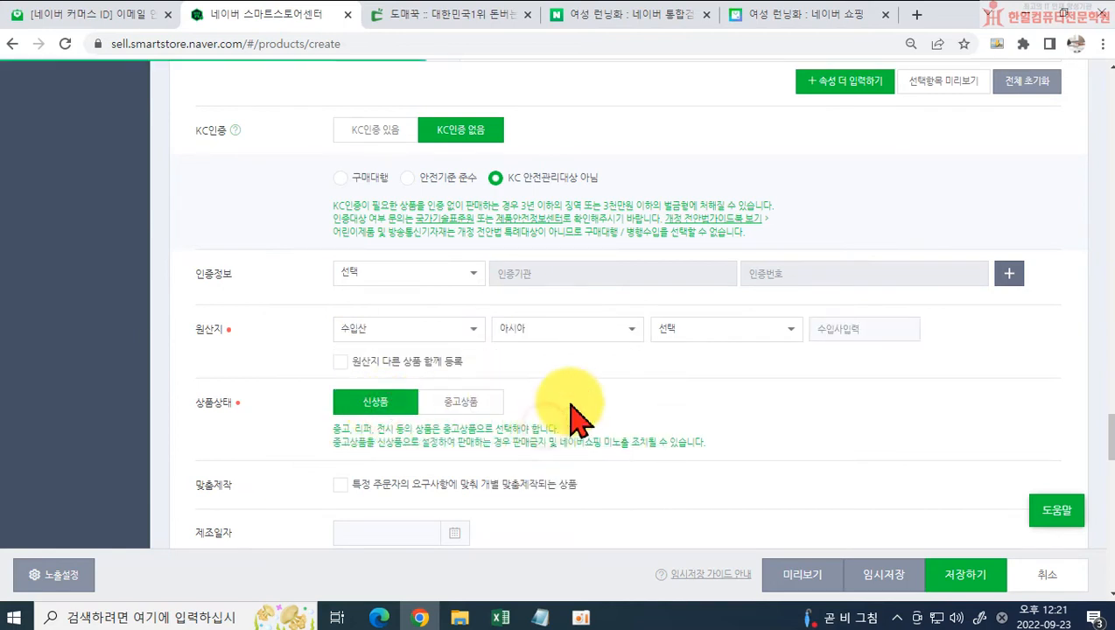
left_click(693, 331)
scroll(709, 463, "down", 3)
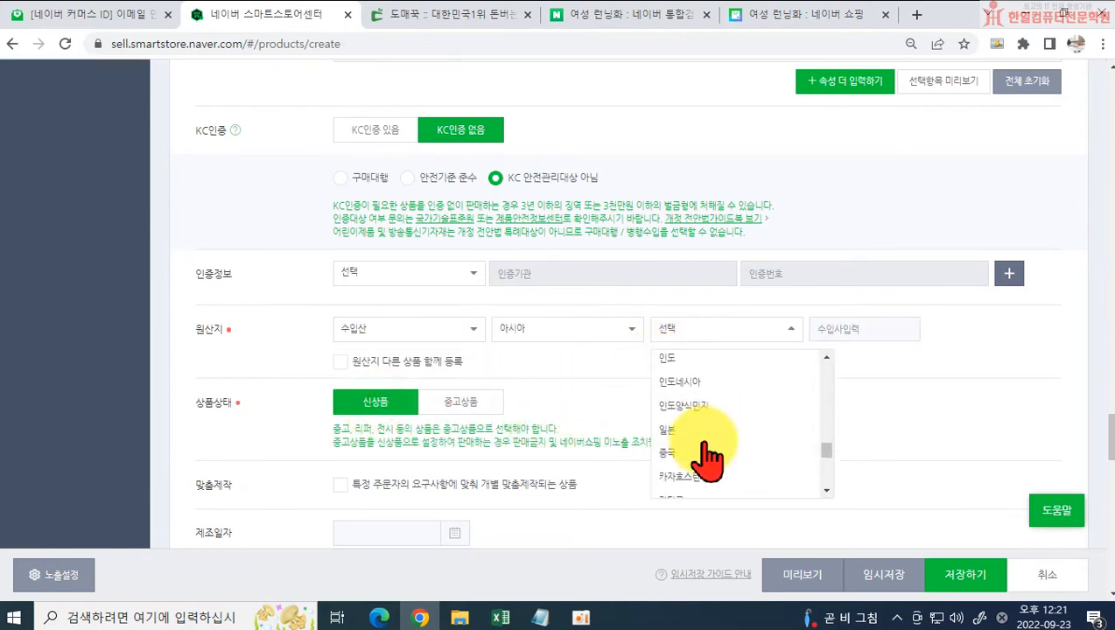
left_click(691, 414)
left_click(846, 326)
type("ㅈ")
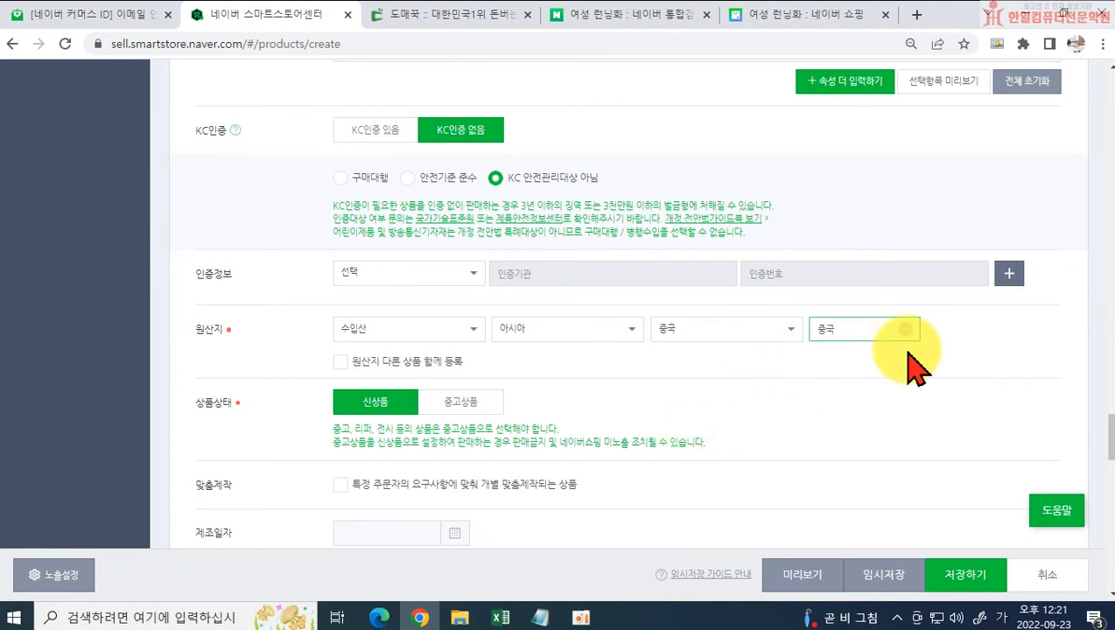
Step: Look through the Domeggook product page for the shoe's origin and supplier details, including the 상품정보 table
left_click(451, 21)
scroll(525, 429, "down", 3)
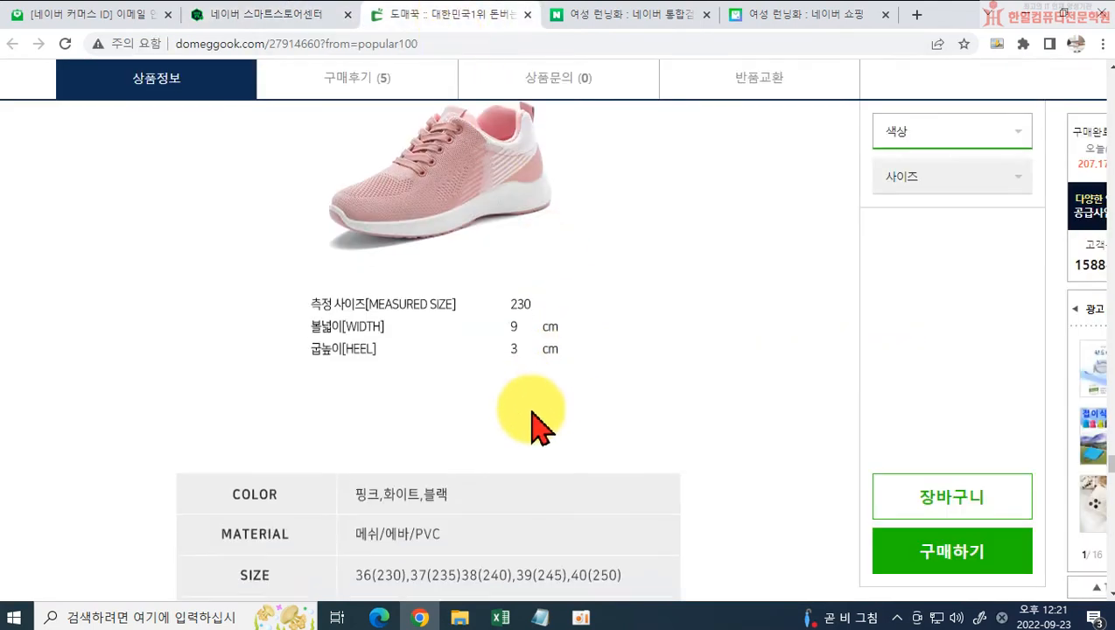
scroll(505, 448, "down", 7)
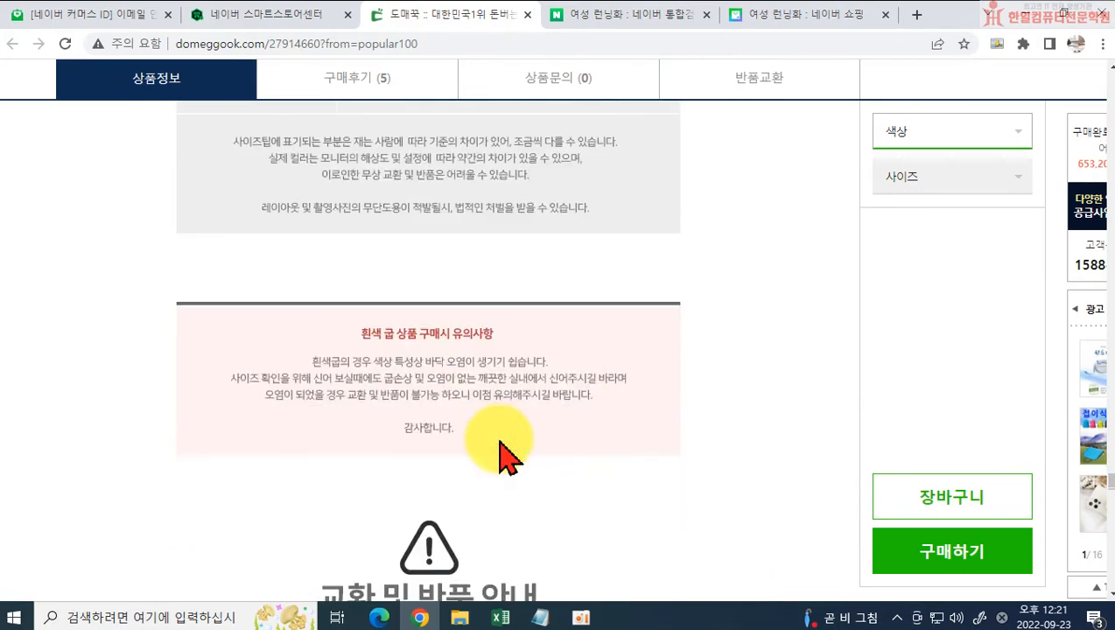
scroll(506, 459, "down", 5)
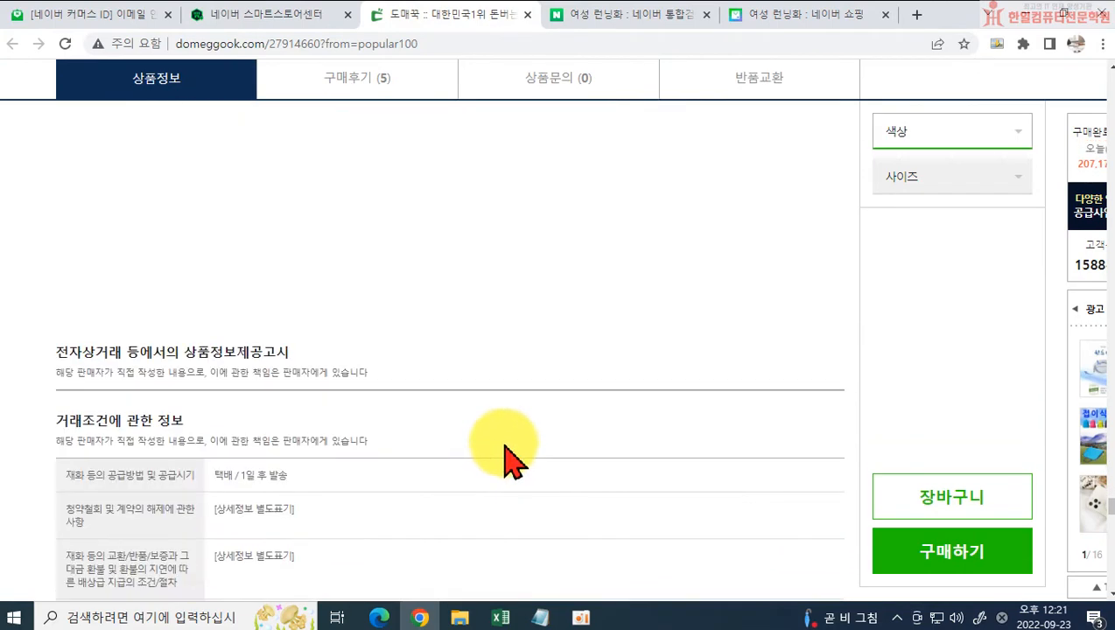
scroll(517, 446, "down", 7)
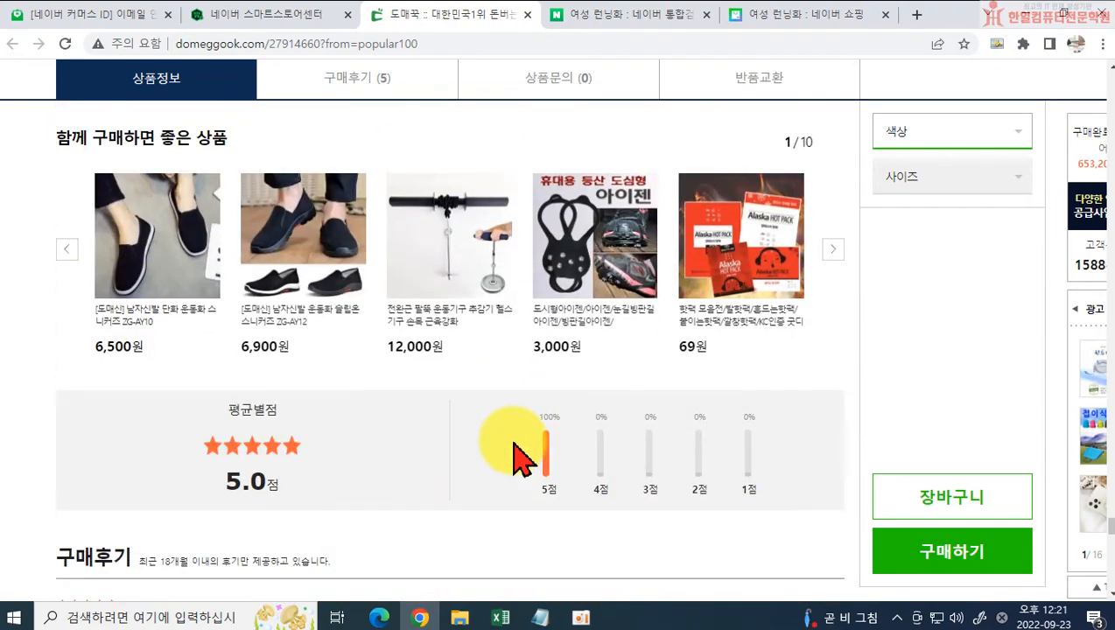
scroll(490, 443, "up", 7)
scroll(472, 442, "up", 15)
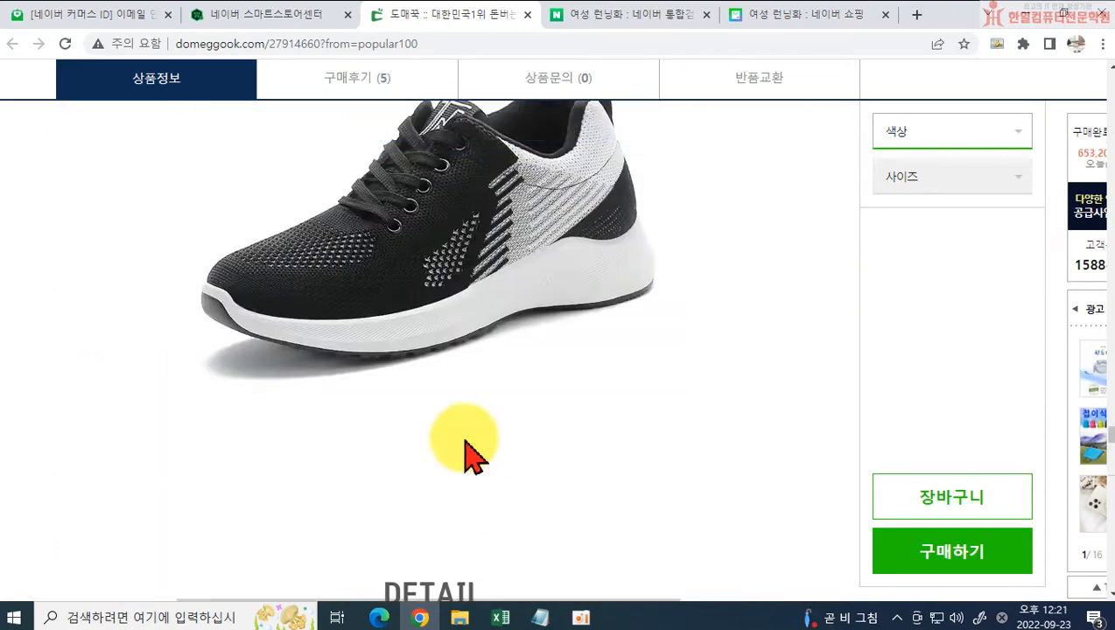
scroll(486, 441, "up", 10)
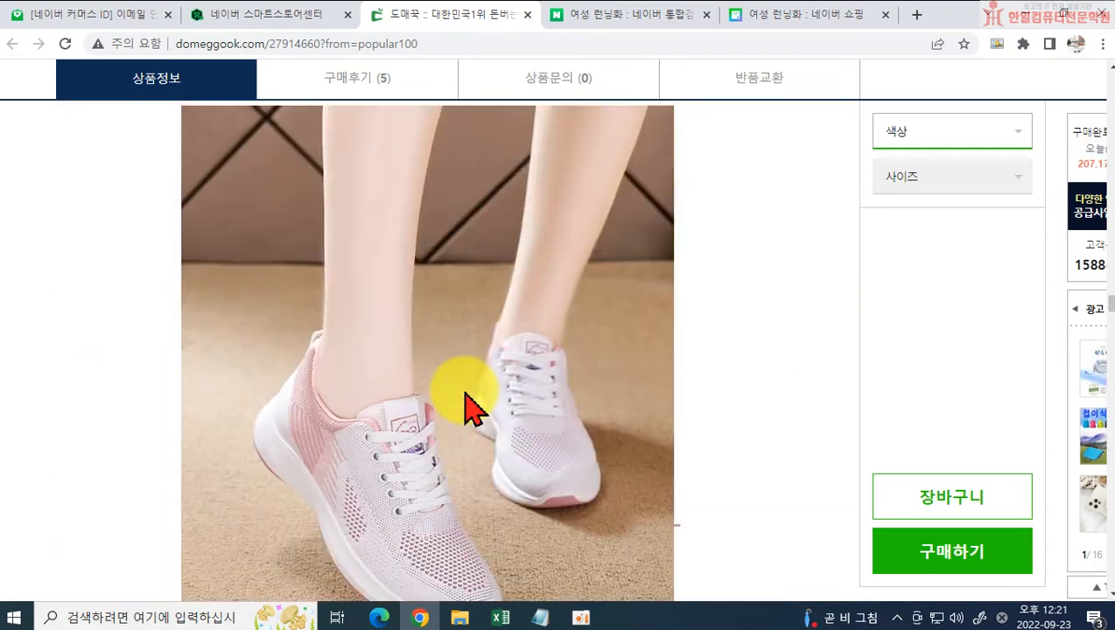
scroll(455, 385, "up", 8)
scroll(448, 435, "down", 5)
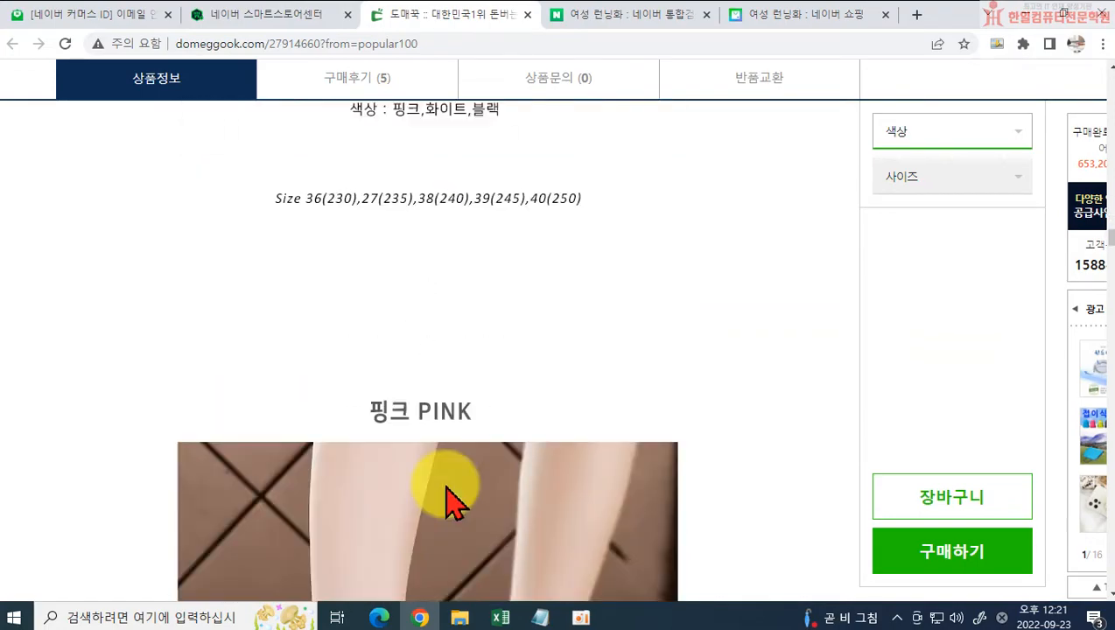
scroll(454, 500, "up", 15)
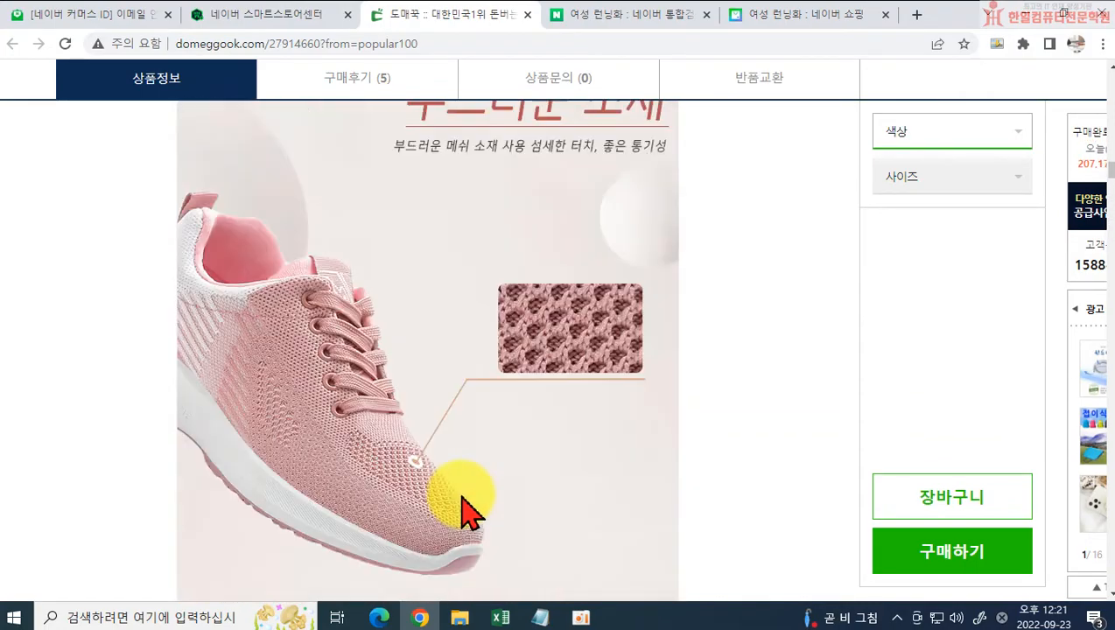
scroll(461, 498, "up", 5)
scroll(473, 498, "down", 3)
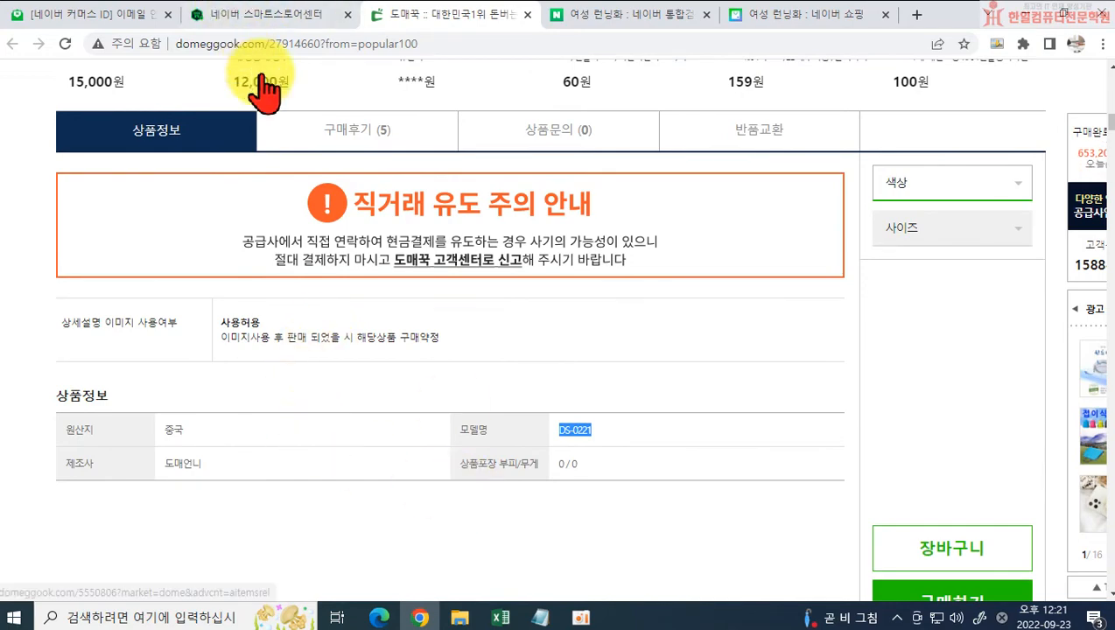
Step: Back in the Smart Store form, expand the 상품정보제공고시 section and set 상품군 to 구두/신발
left_click(266, 23)
scroll(576, 334, "down", 2)
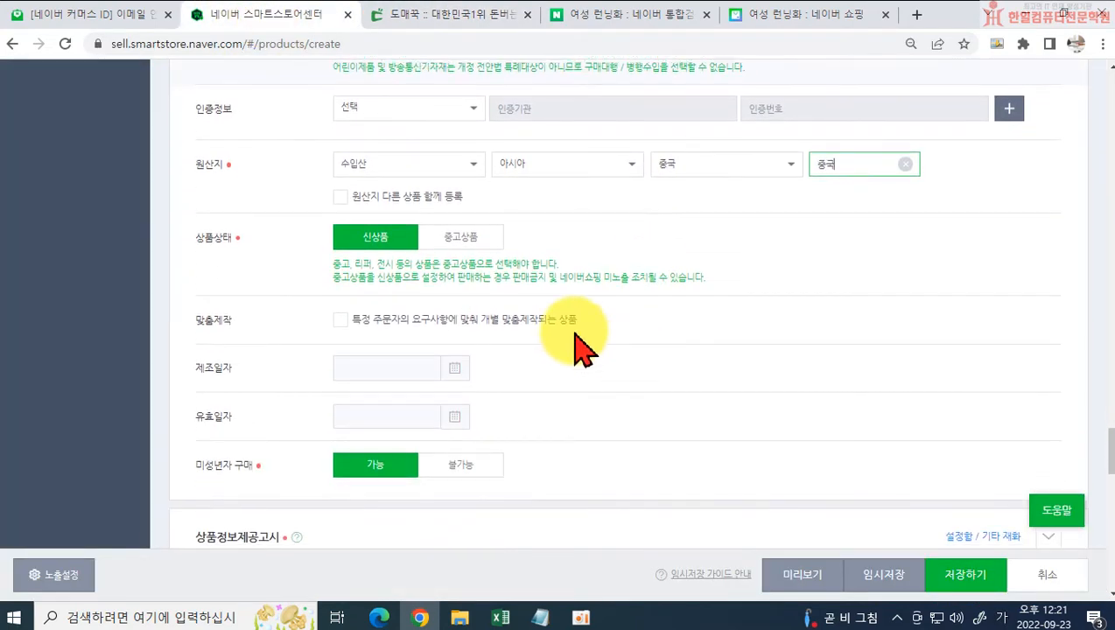
scroll(390, 276, "down", 2)
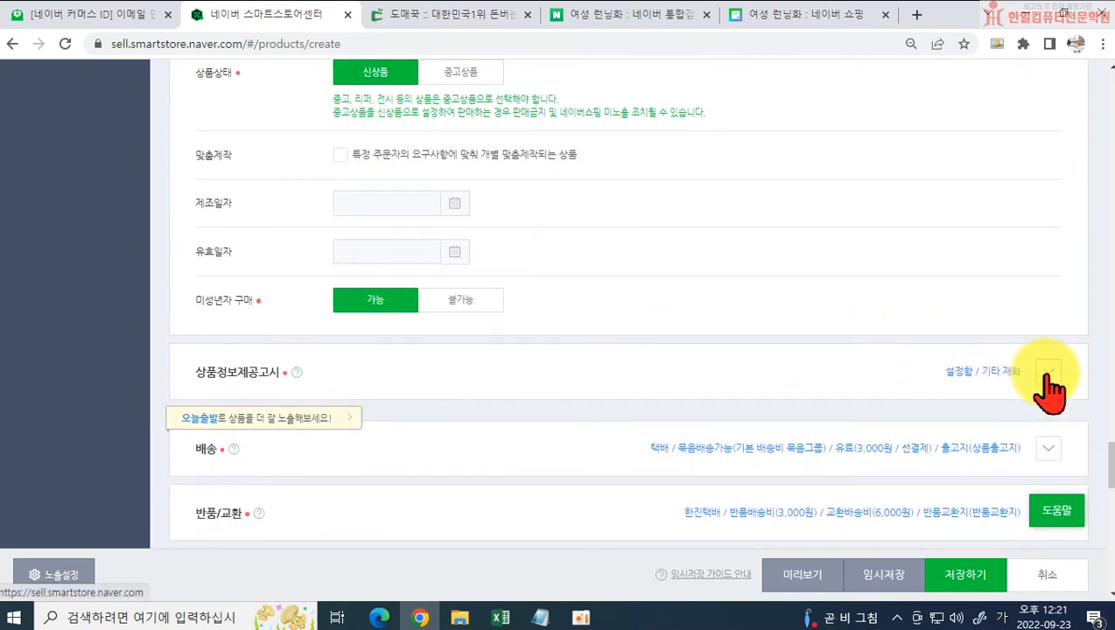
left_click(1047, 378)
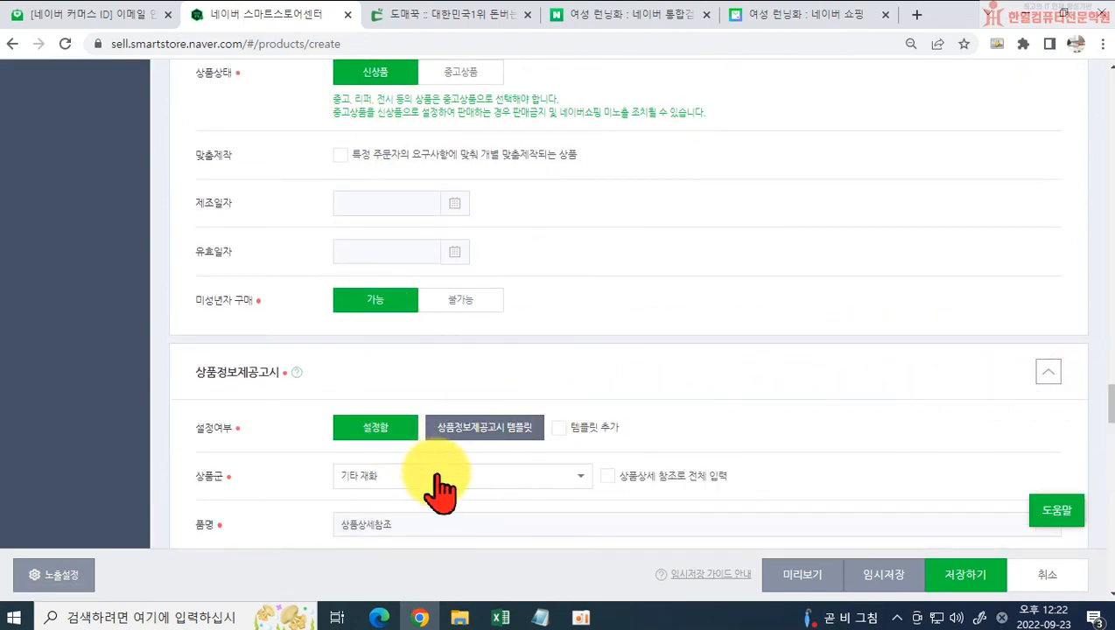
scroll(446, 478, "down", 2)
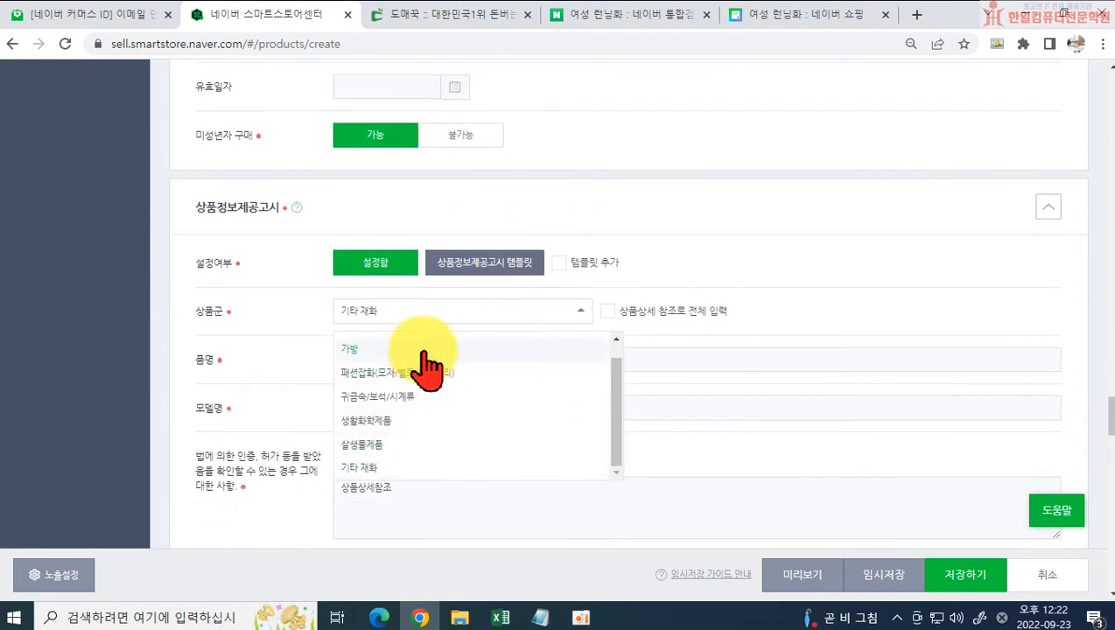
scroll(442, 385, "up", 2)
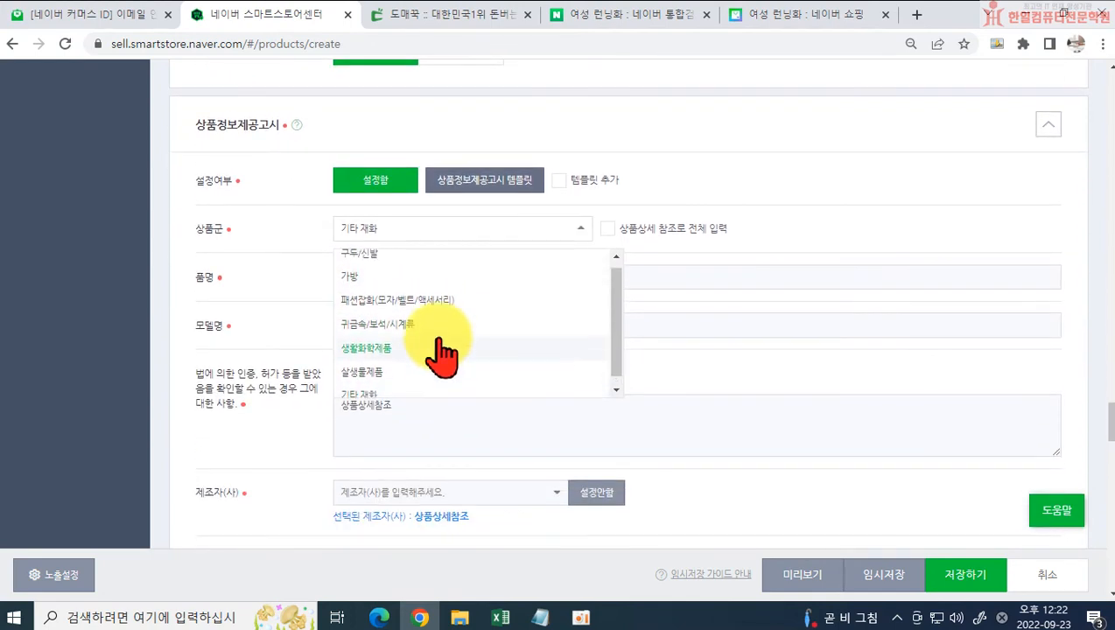
left_click(381, 263)
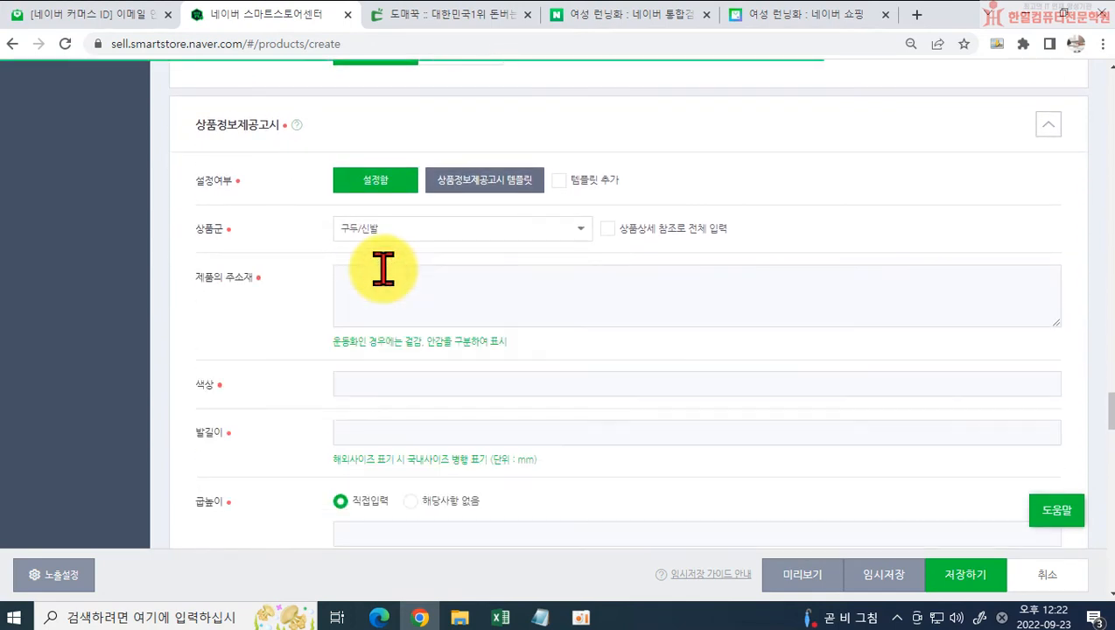
Step: Fill all 상품정보제공고시 fields with the product-detail reference using the 상품상세 참조로 전체 입력 option
scroll(398, 359, "down", 2)
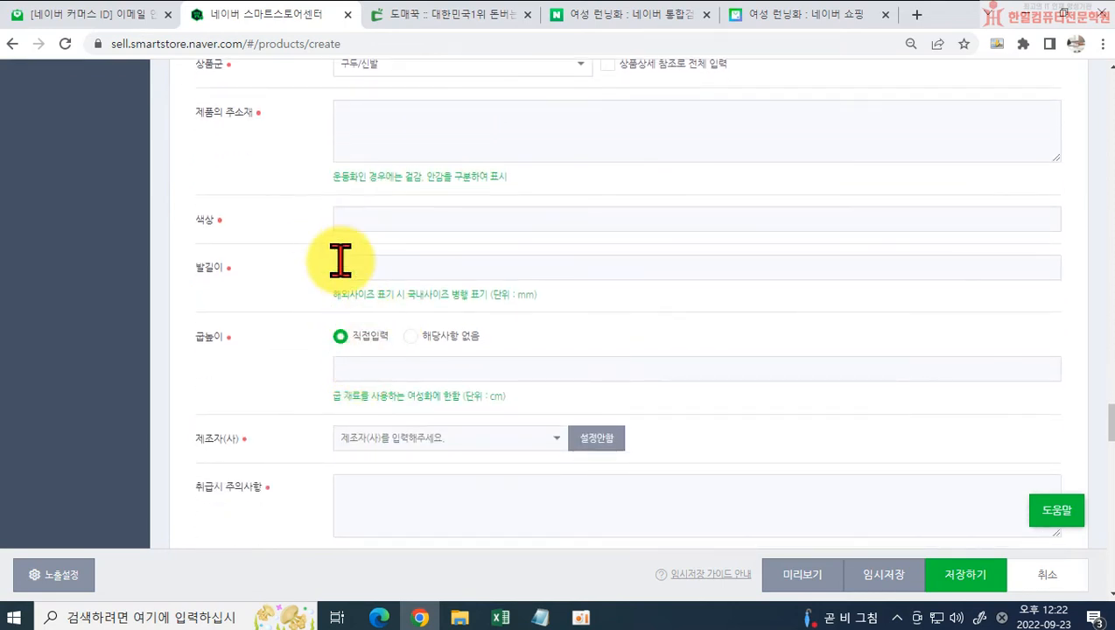
scroll(455, 402, "down", 1)
scroll(451, 389, "down", 4)
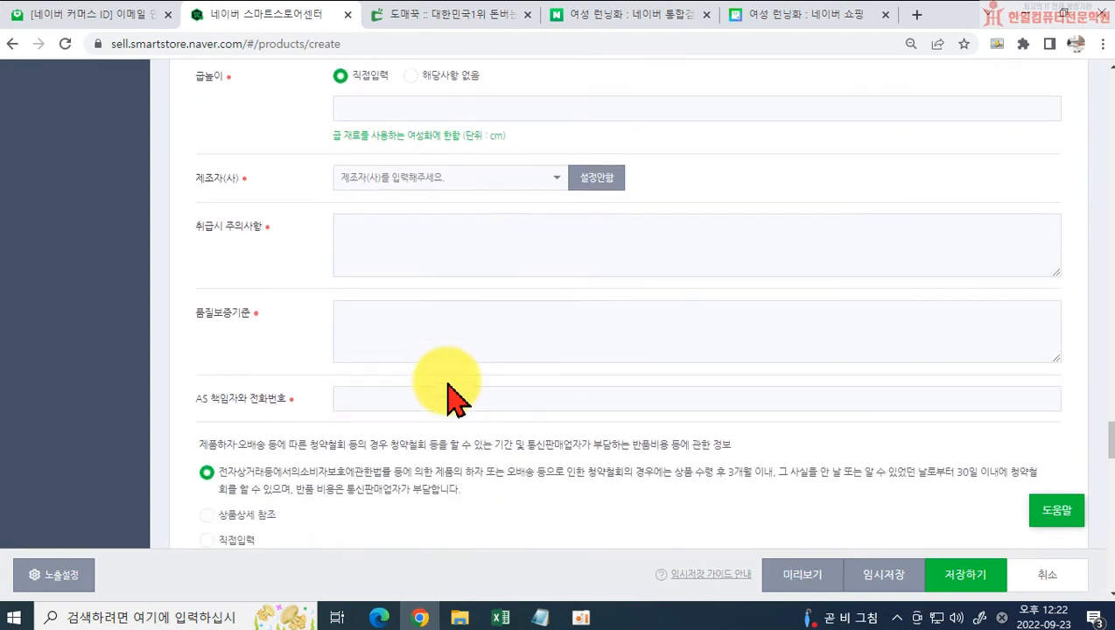
scroll(448, 381, "up", 3)
scroll(560, 280, "up", 3)
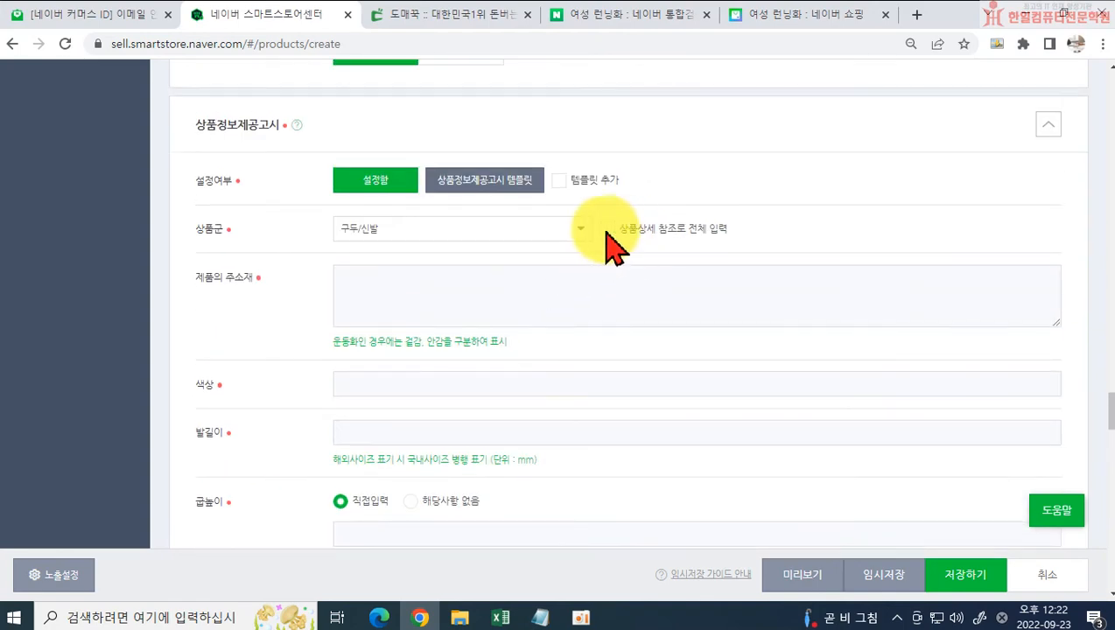
scroll(523, 348, "down", 1)
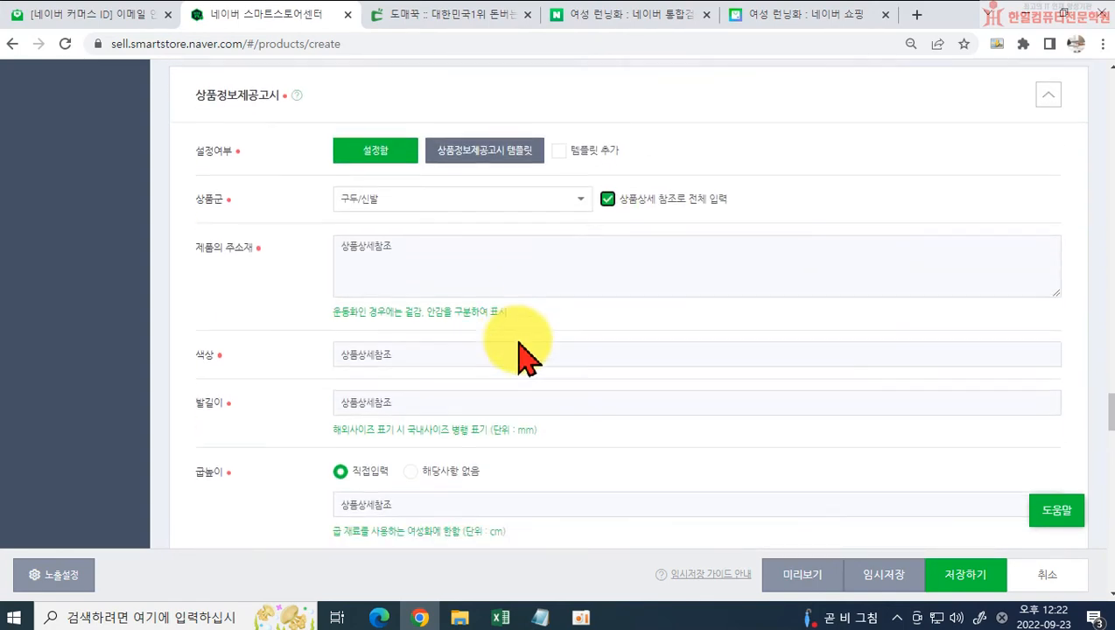
scroll(306, 416, "down", 2)
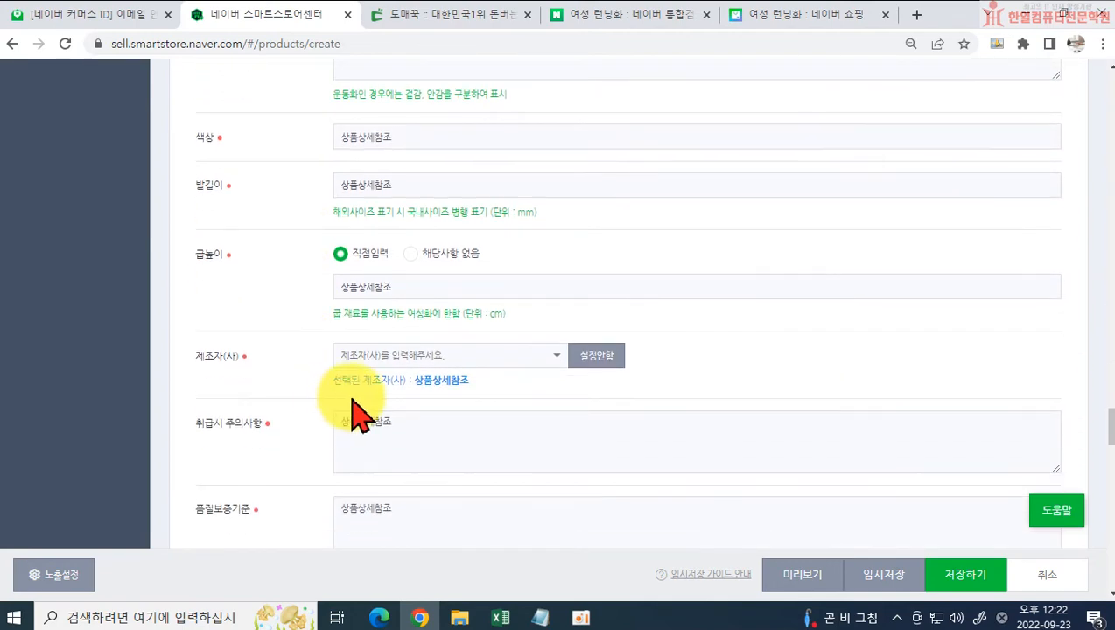
scroll(361, 411, "down", 1)
scroll(463, 389, "down", 2)
scroll(477, 394, "down", 7)
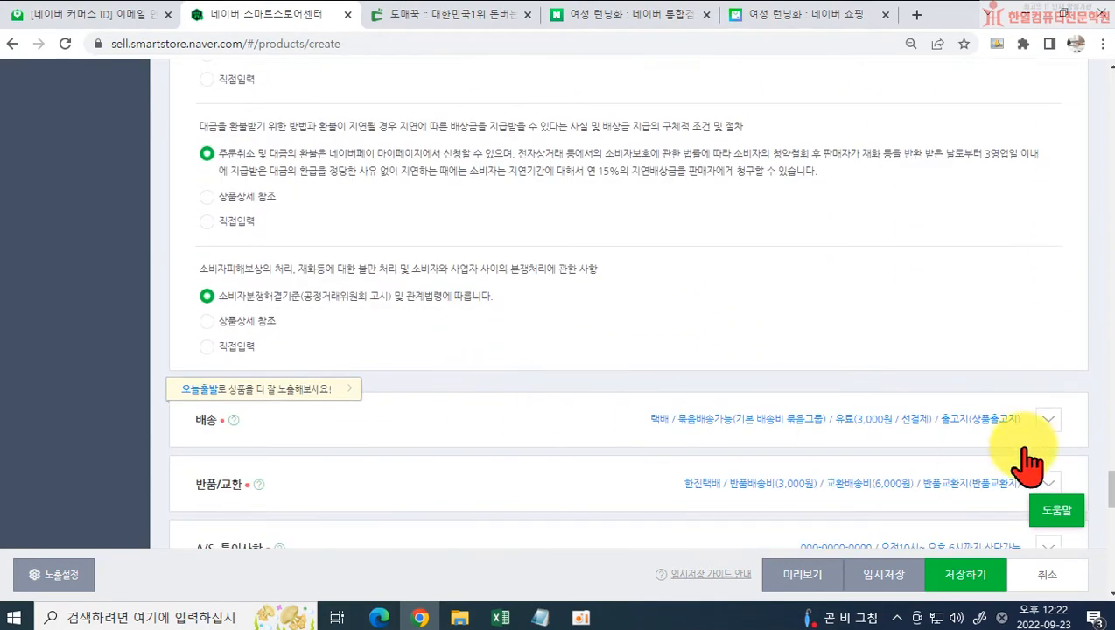
Step: Expand the 배송 section, review its delivery settings and set 상품별 배송비 to 무료
left_click(1050, 421)
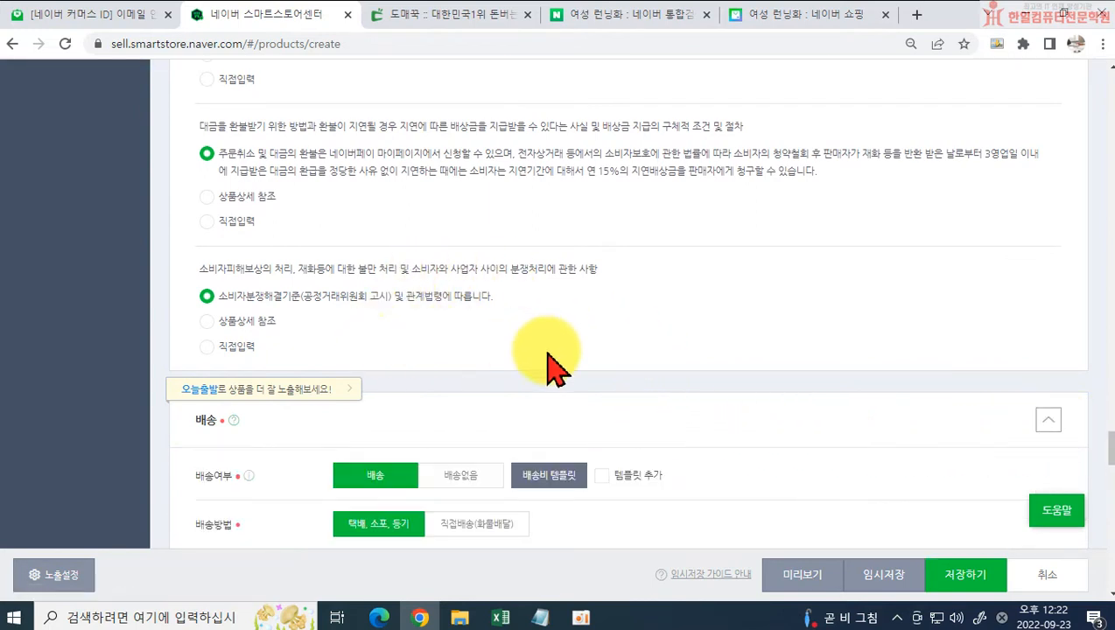
scroll(655, 367, "down", 1)
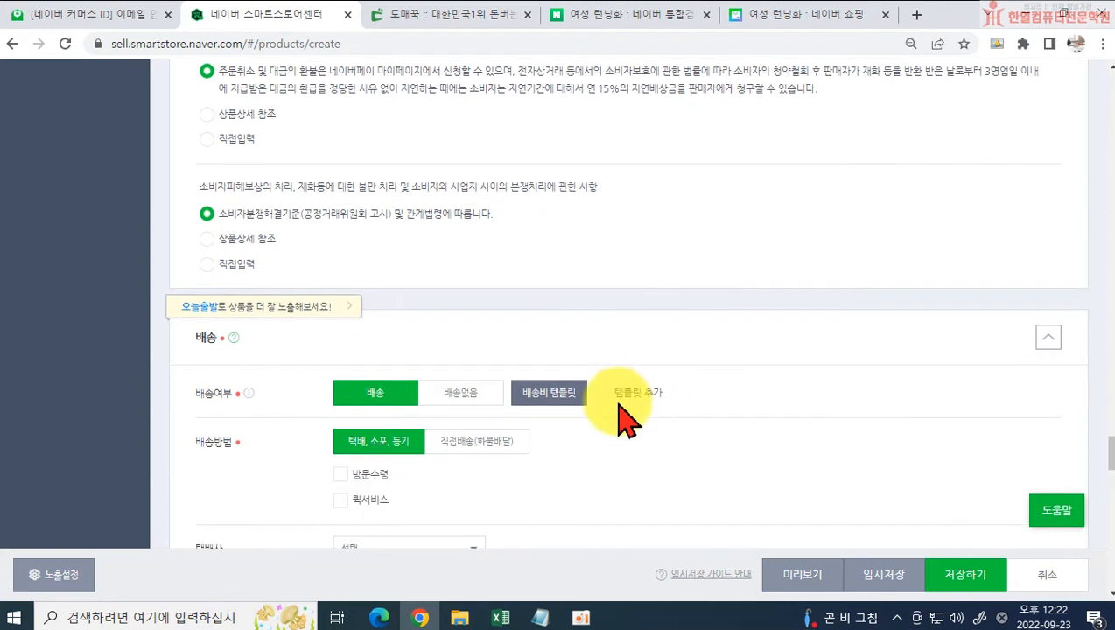
scroll(271, 401, "down", 1)
scroll(227, 396, "down", 1)
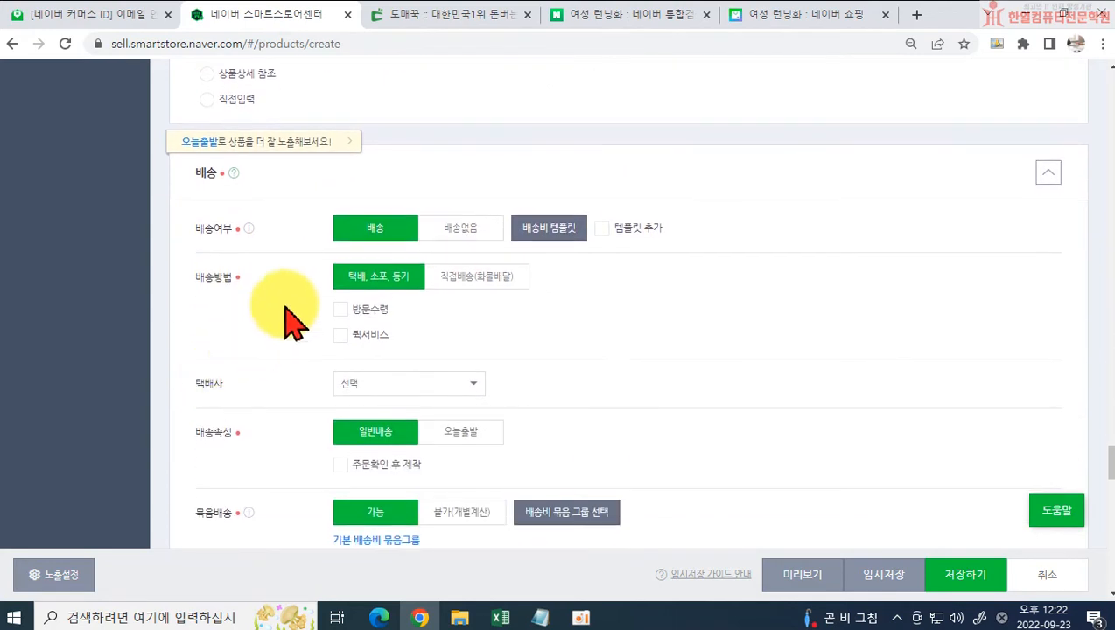
scroll(279, 446, "down", 1)
scroll(460, 336, "down", 2)
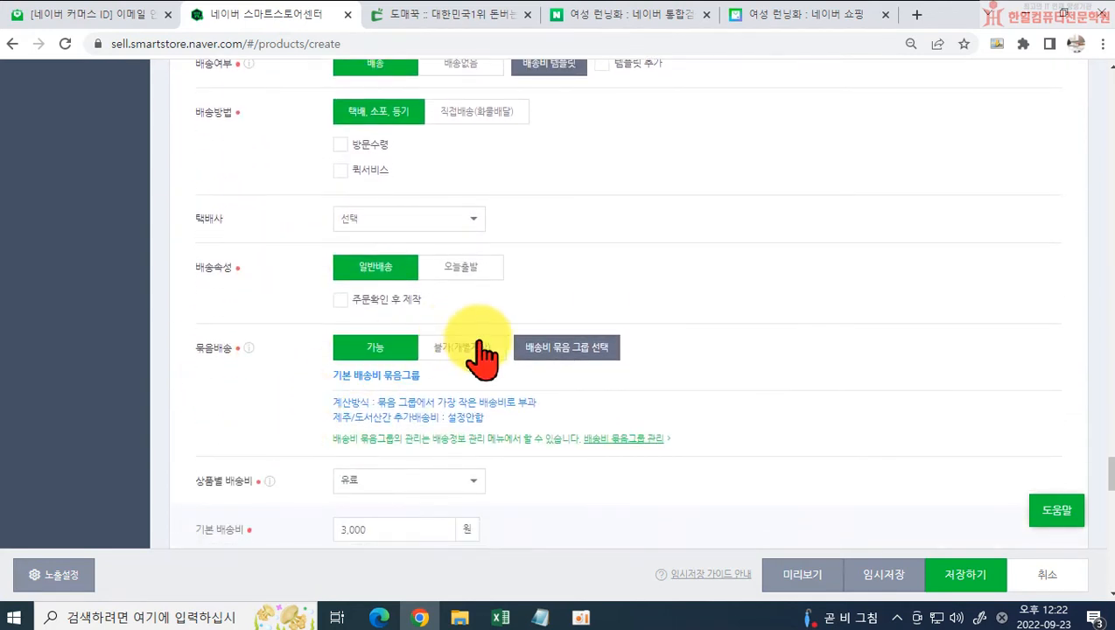
scroll(286, 405, "down", 1)
left_click(405, 397)
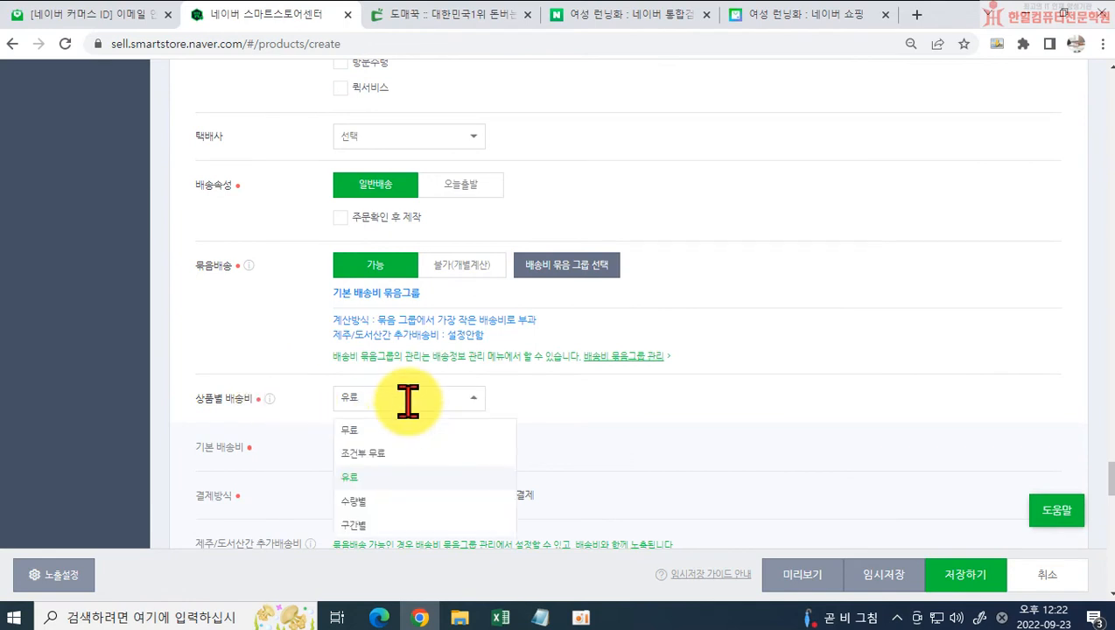
left_click(387, 430)
scroll(629, 448, "down", 1)
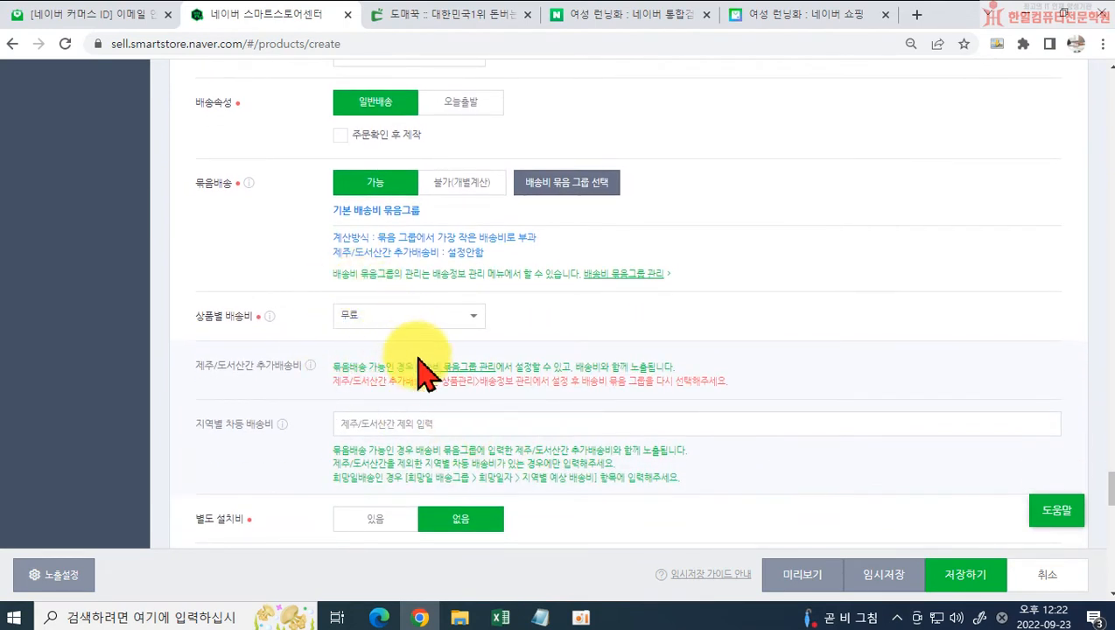
scroll(428, 372, "down", 2)
scroll(441, 391, "up", 2)
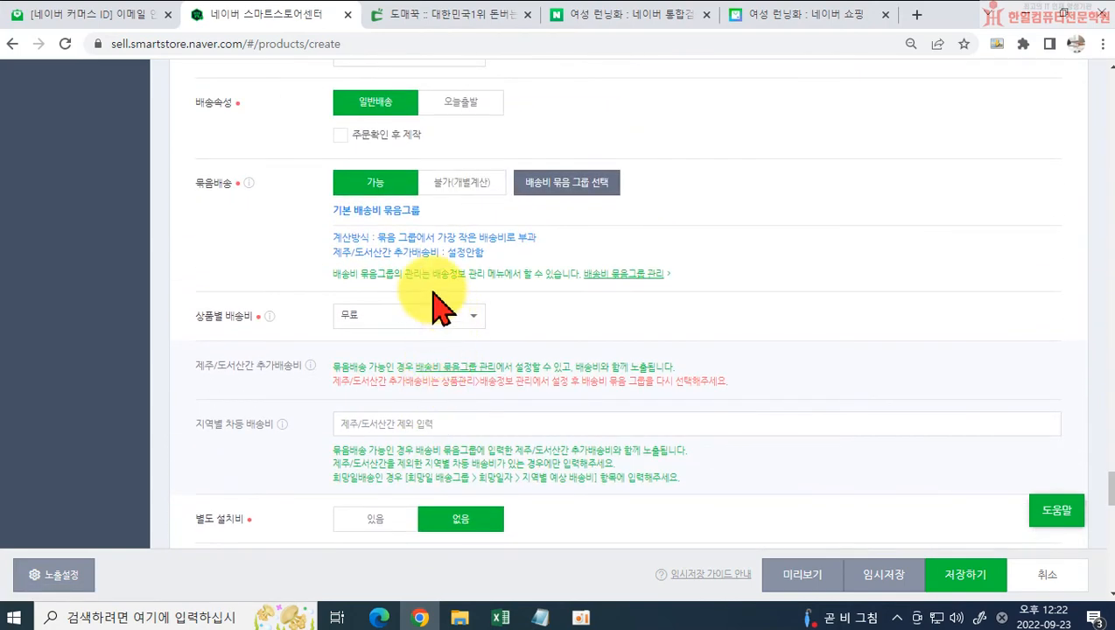
scroll(349, 263, "up", 1)
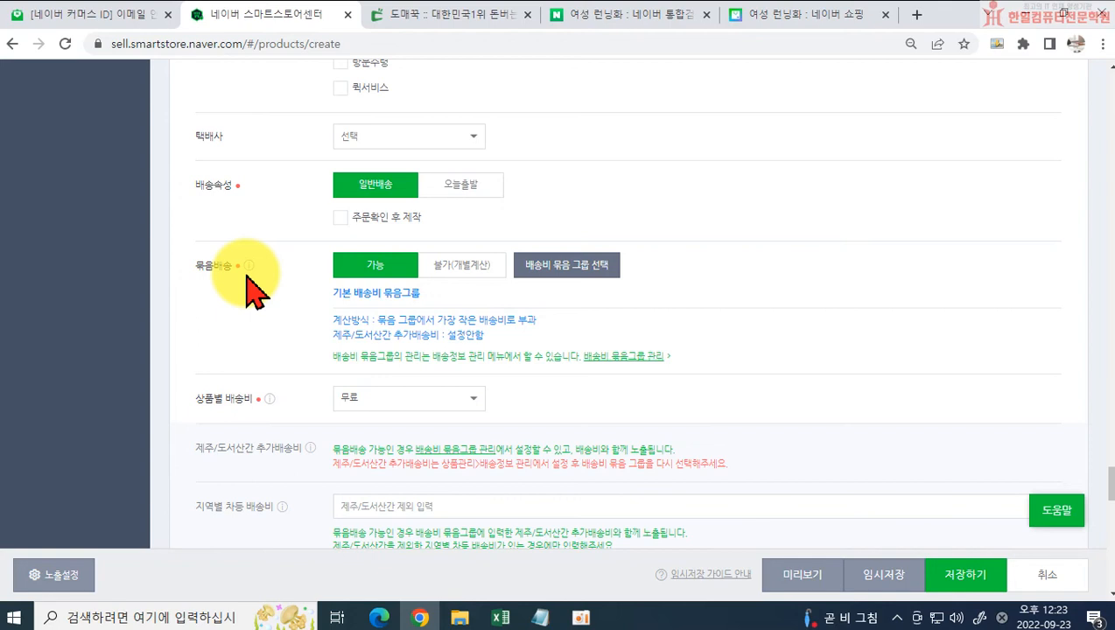
Step: Set 묶음배송 to 불가(개별계산) in the delivery settings and expand the 반품/교환 section
left_click(462, 265)
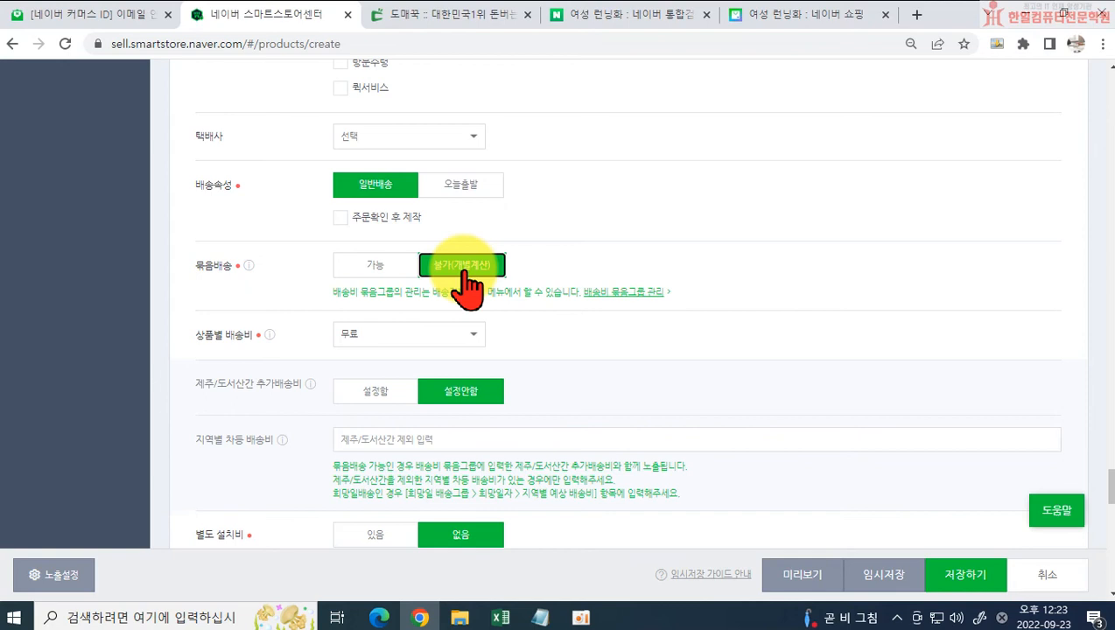
scroll(468, 278, "down", 4)
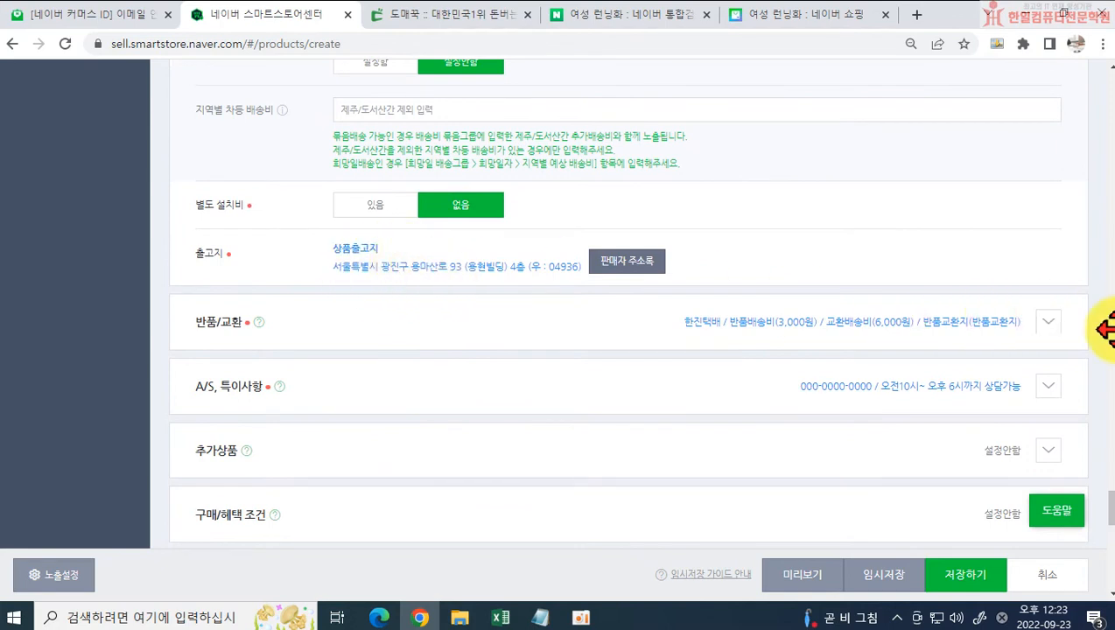
left_click(1043, 323)
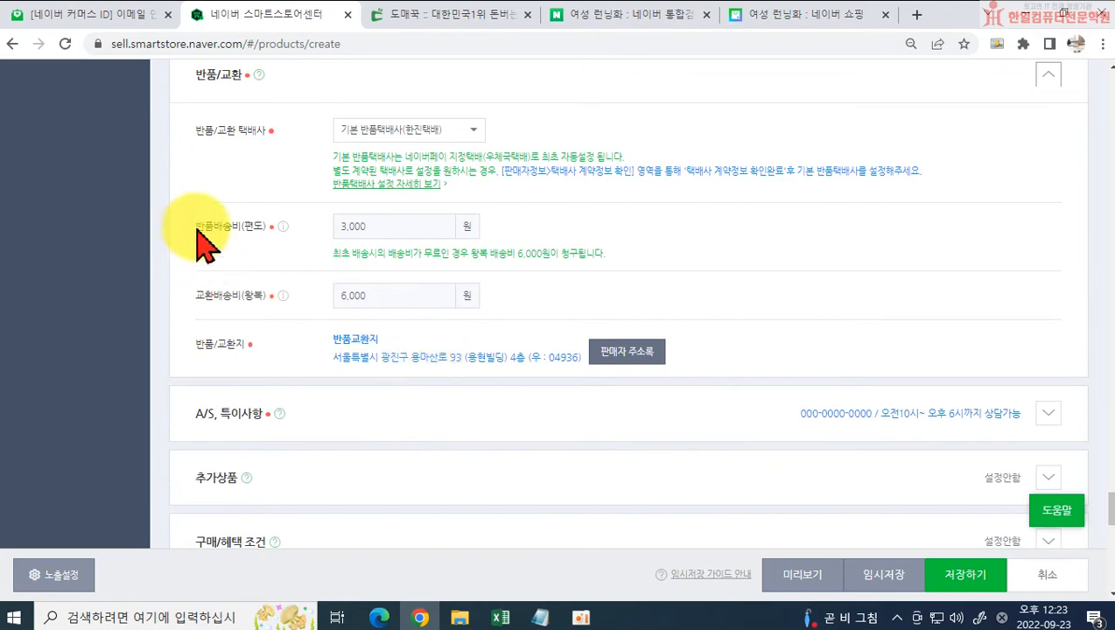
scroll(302, 298, "up", 4)
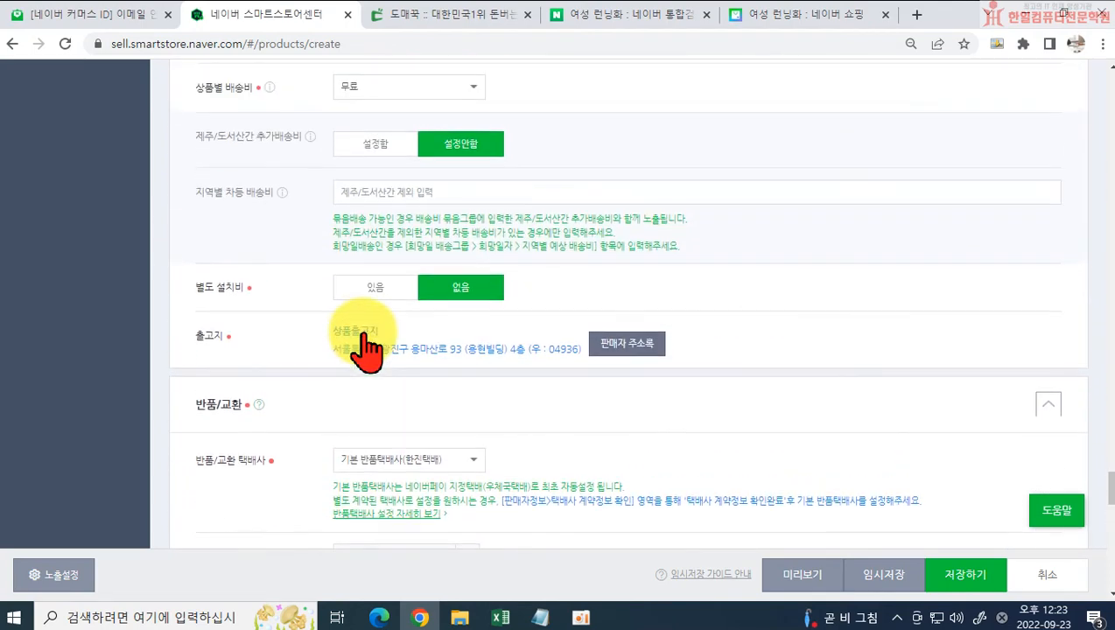
scroll(367, 348, "up", 1)
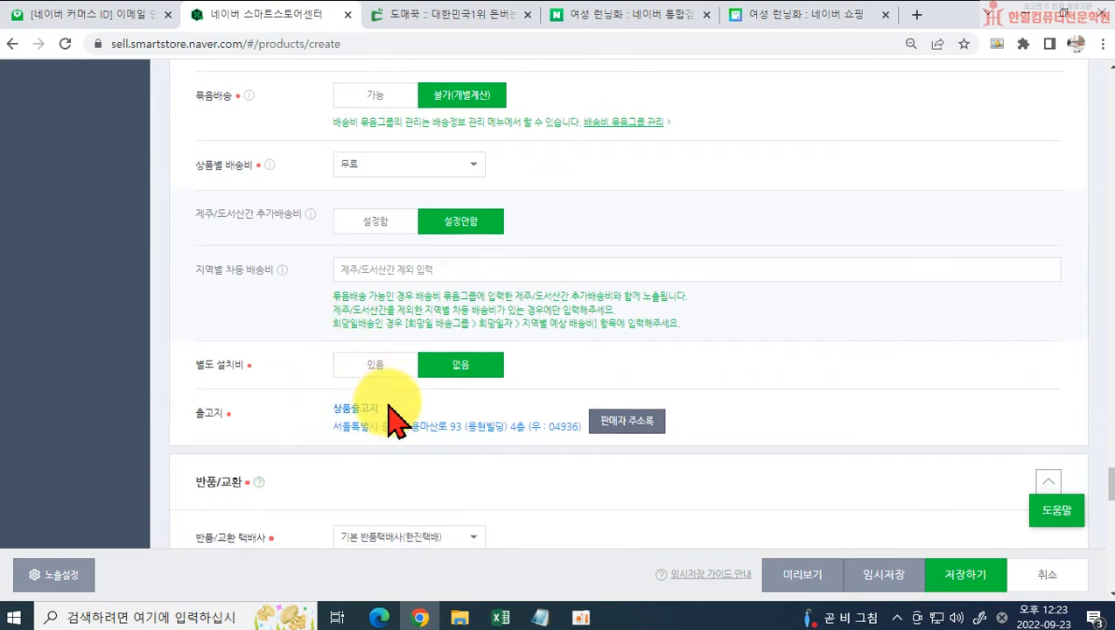
Step: Set the one-way return shipping fee, 반품배송비(편도), to 6,000원 in the 반품/교환 section
scroll(391, 420, "down", 2)
left_click(398, 477)
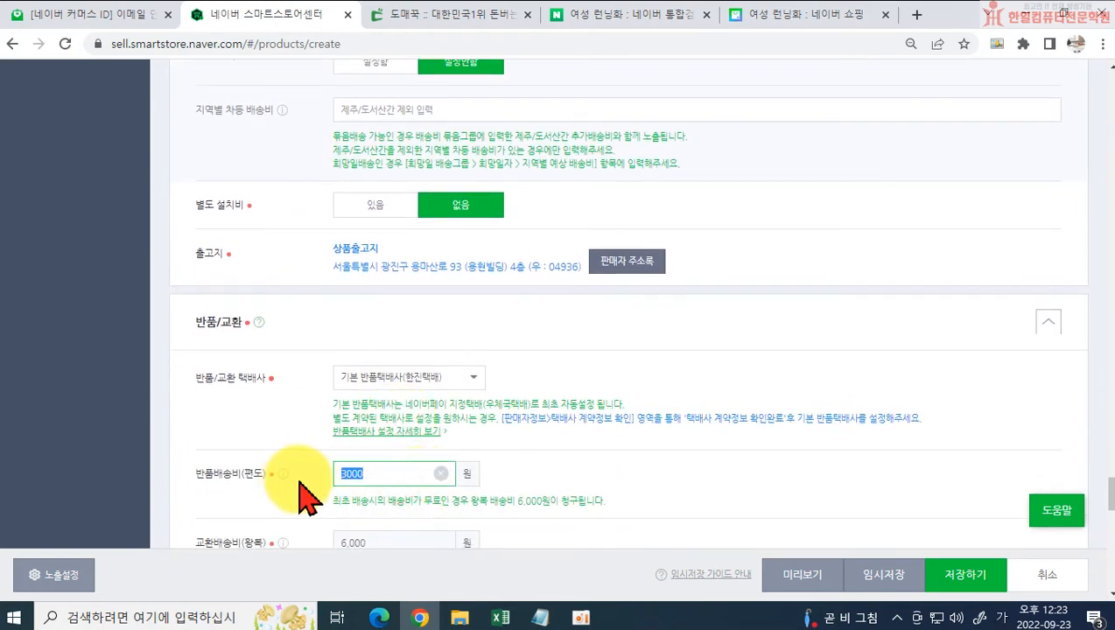
type("600")
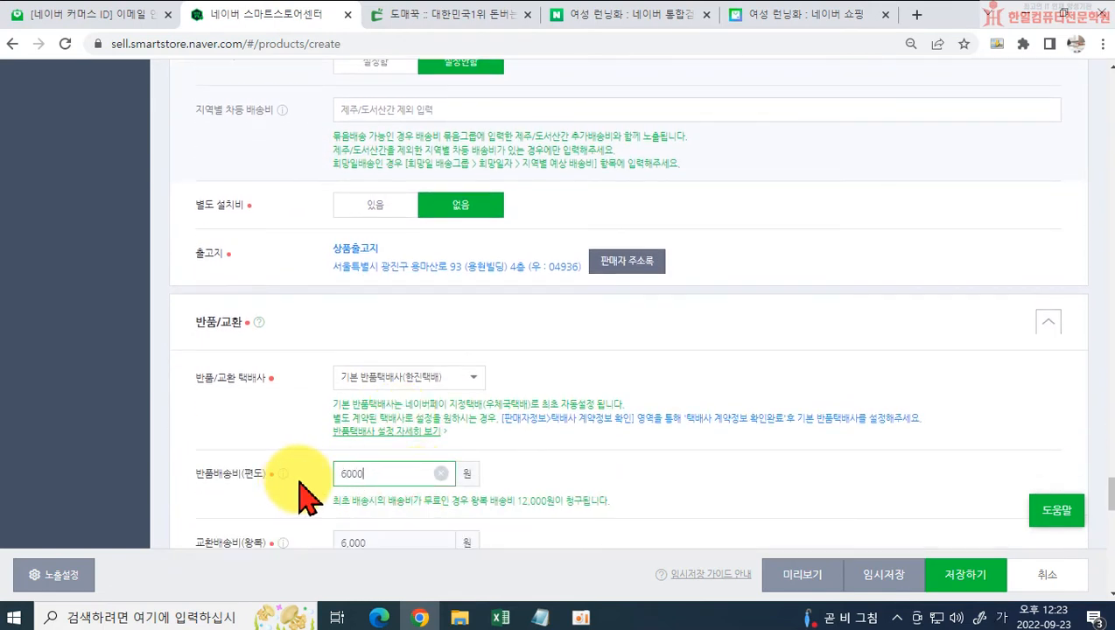
scroll(417, 468, "down", 1)
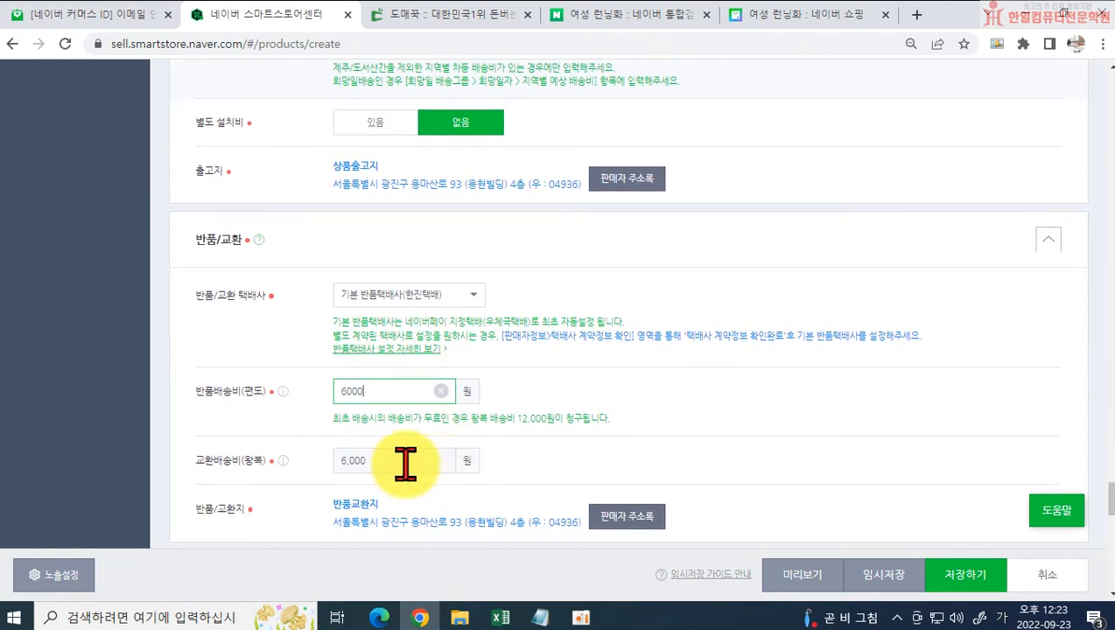
left_click(137, 473)
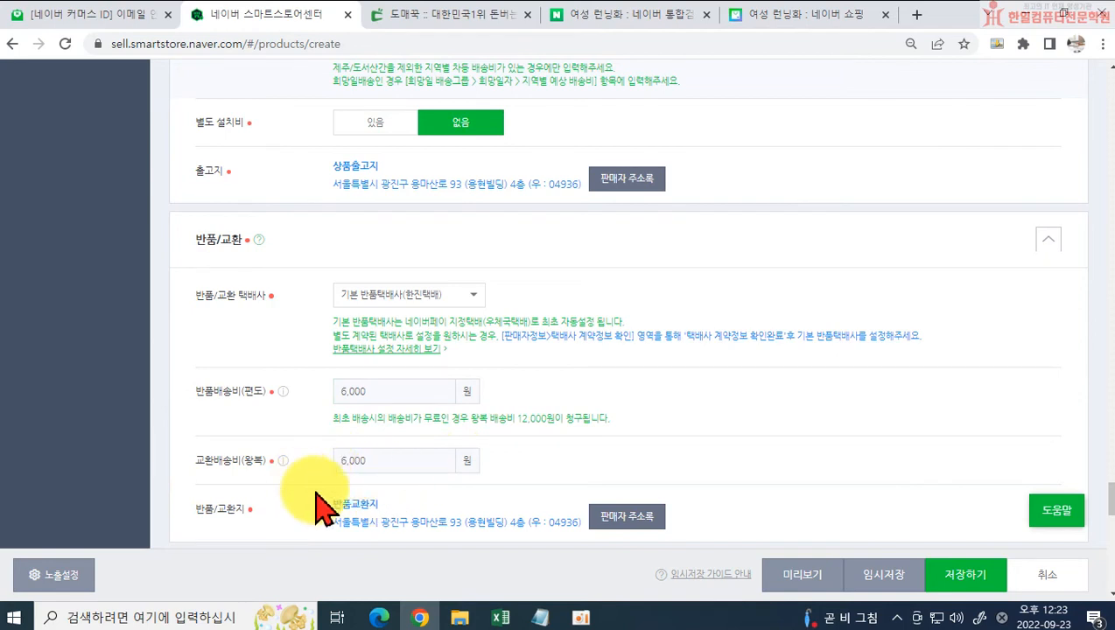
scroll(398, 512, "down", 2)
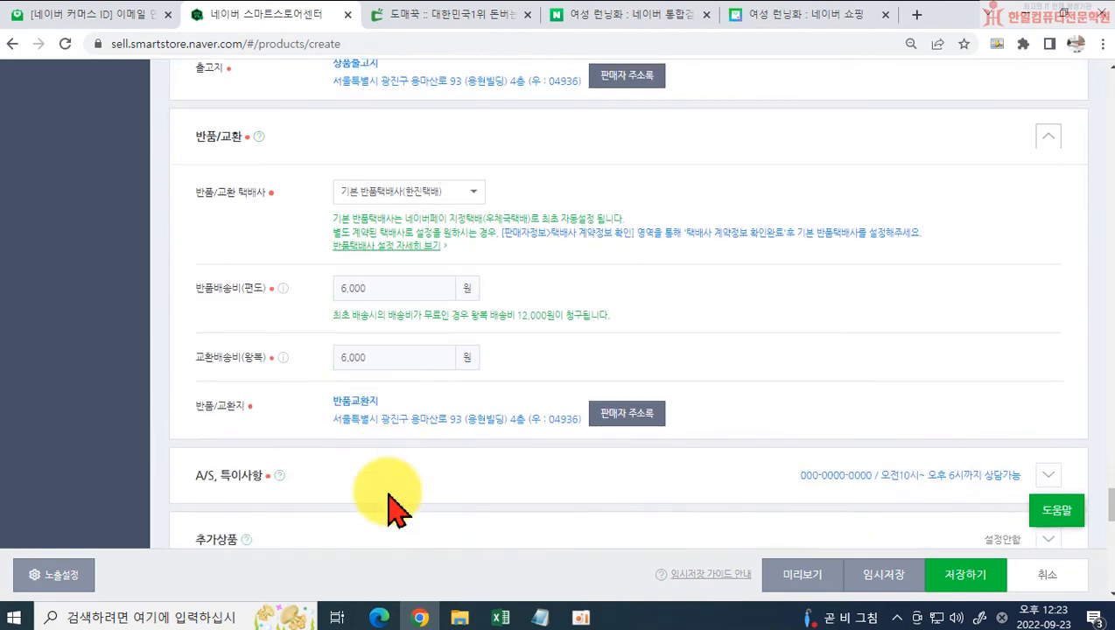
left_click(378, 295)
left_click_drag(341, 295, 315, 301)
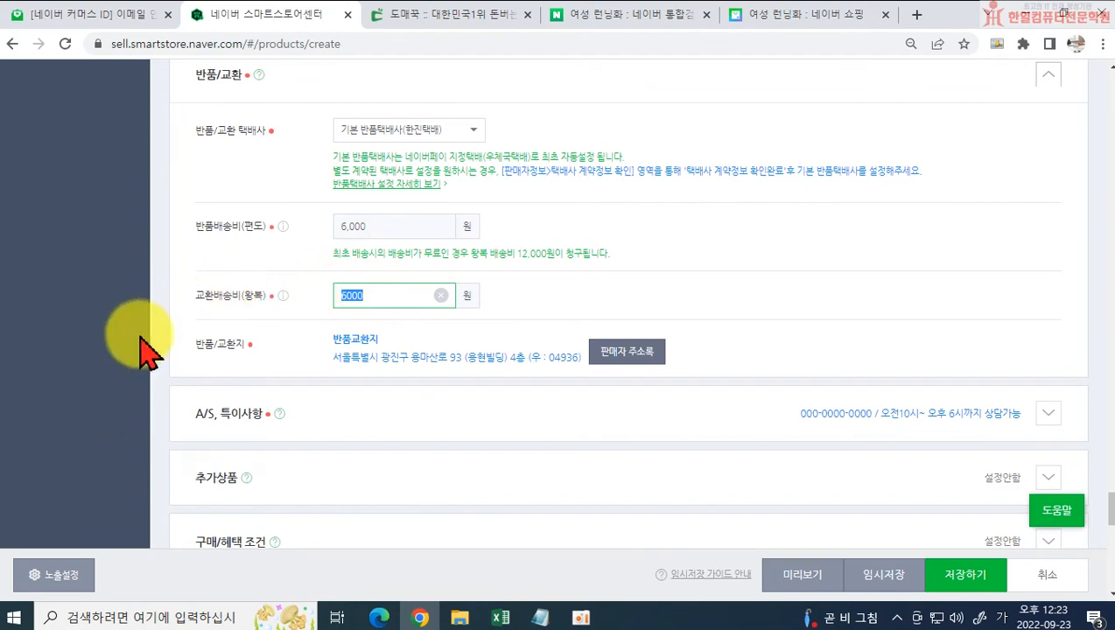
key("BackSpace")
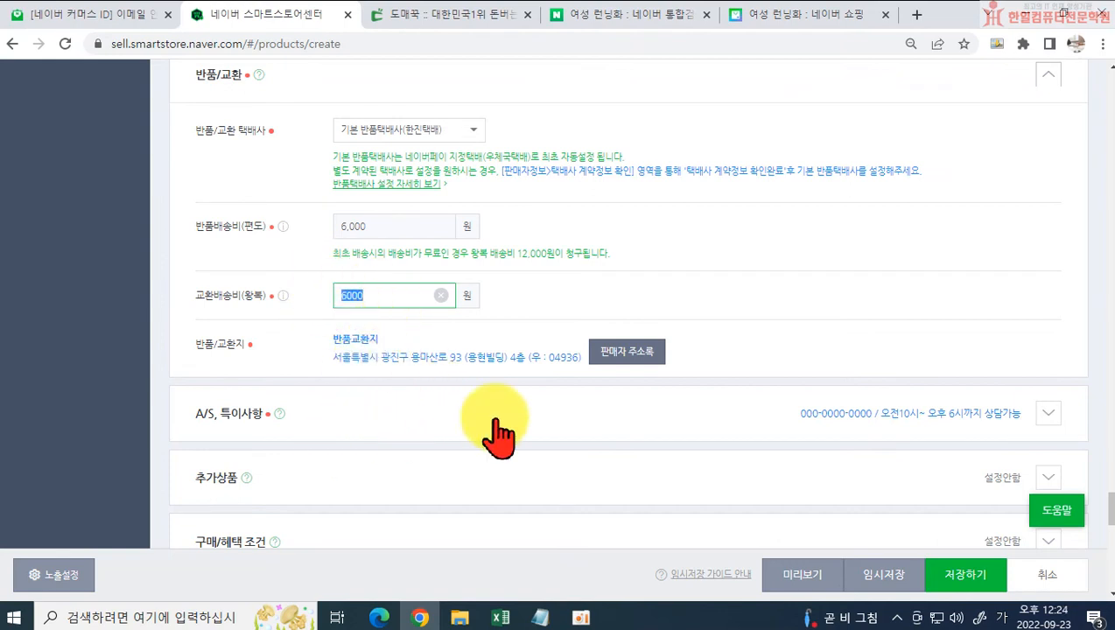
Step: Expand the A/S, 특이사항 section and review its A/S phone number, A/S안내 and 판매자 특이사항 fields
left_click(1048, 412)
scroll(900, 398, "down", 2)
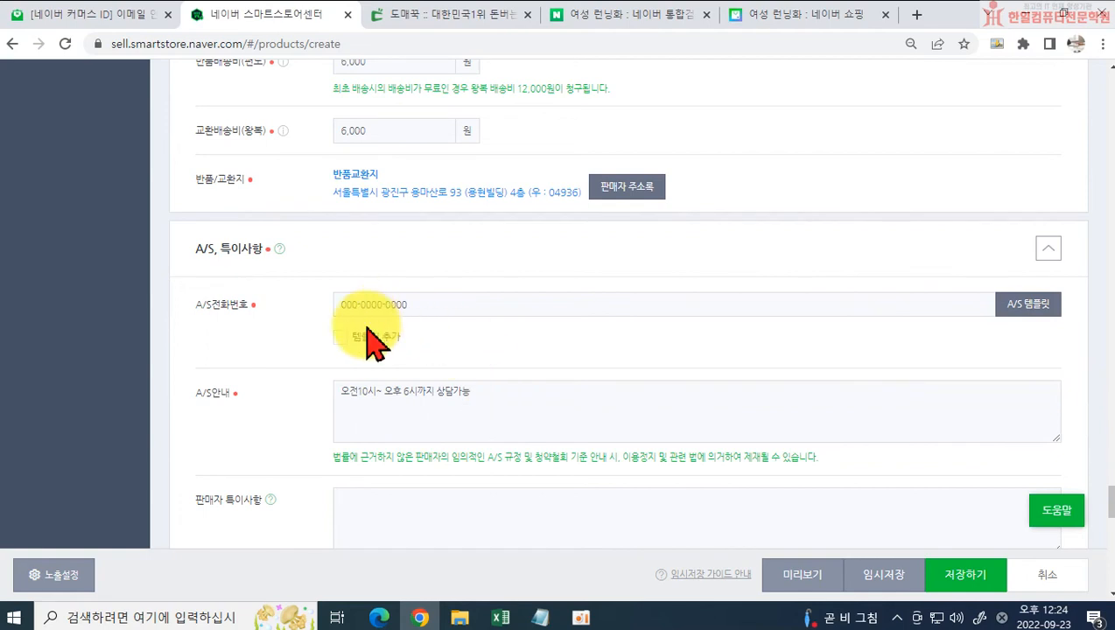
scroll(485, 404, "down", 1)
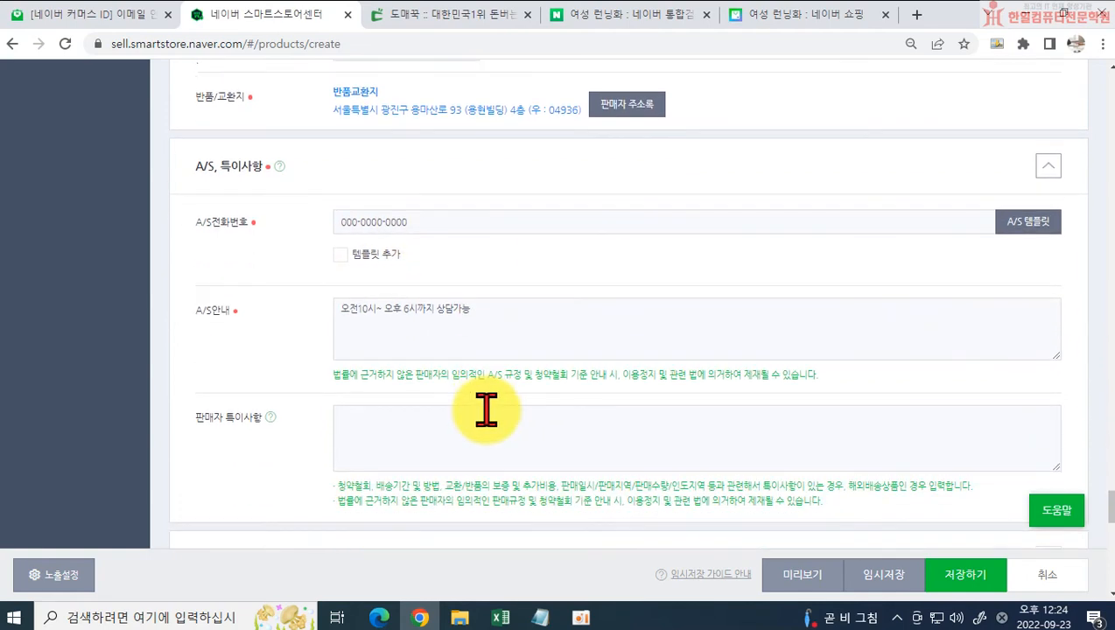
scroll(463, 284, "down", 1)
scroll(464, 280, "down", 2)
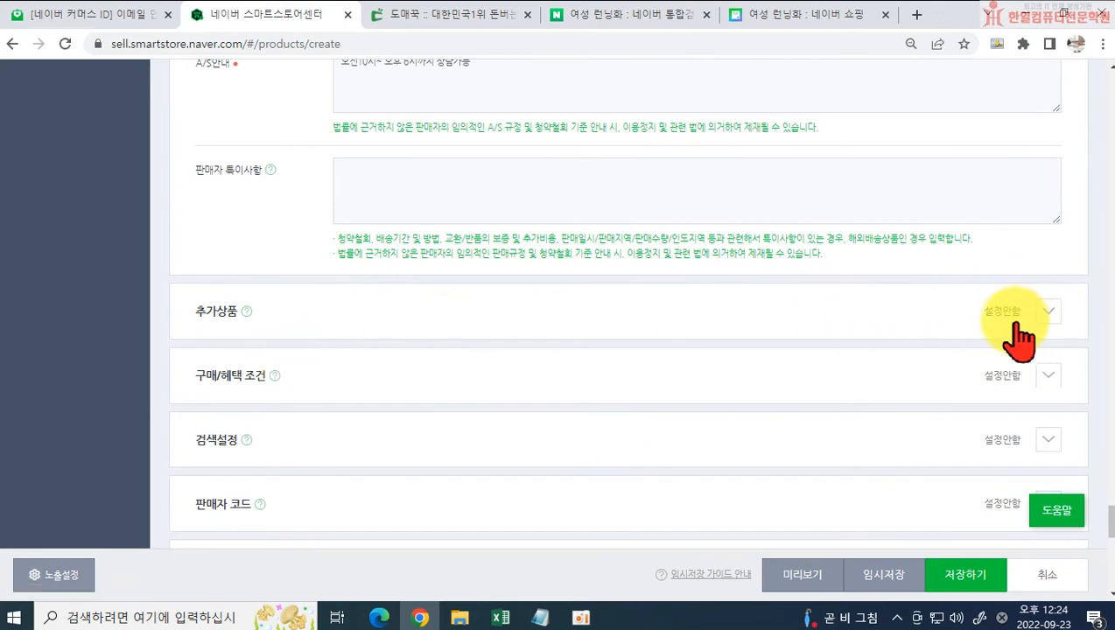
Step: Expand the 구매/혜택 조건 section and enable the 상품리뷰 작성시 지급 point option
left_click(1048, 376)
scroll(455, 385, "down", 1)
scroll(420, 402, "down", 2)
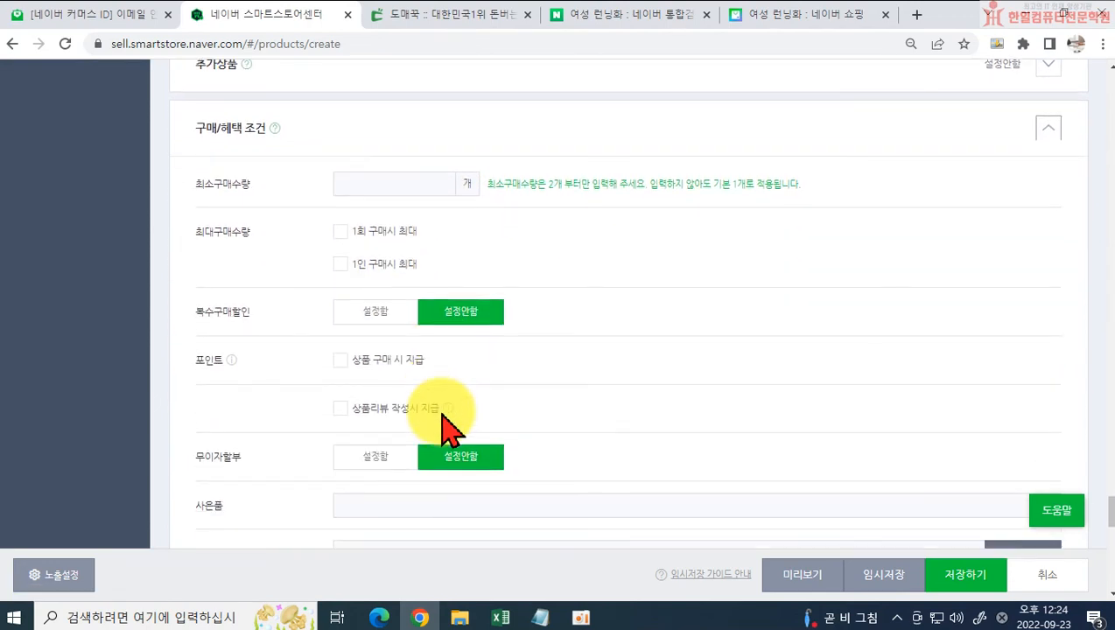
scroll(385, 410, "down", 1)
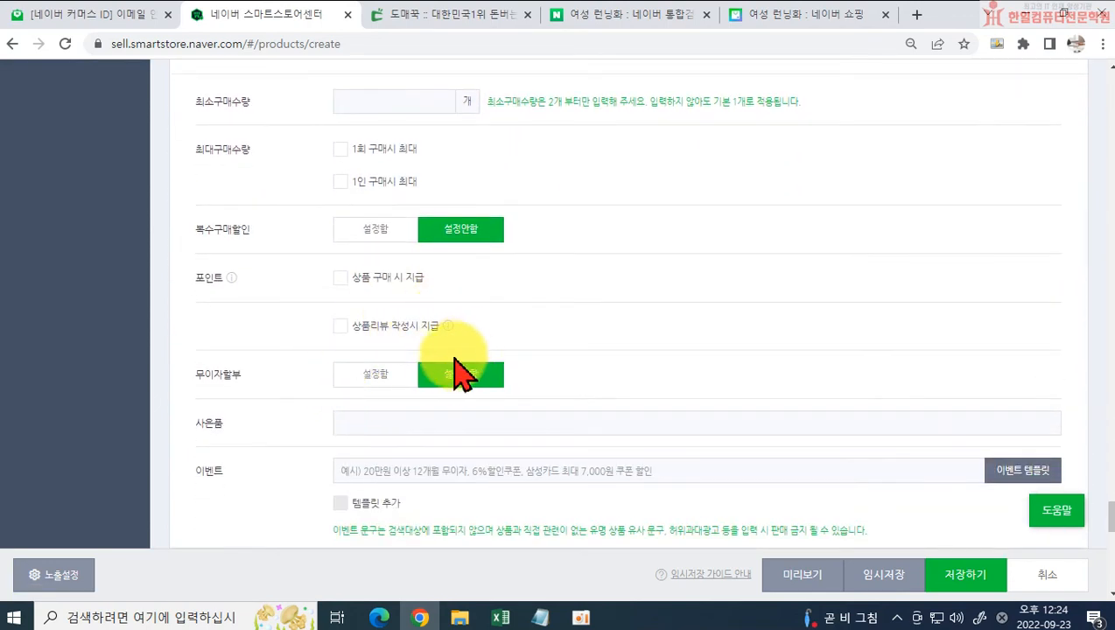
left_click(338, 327)
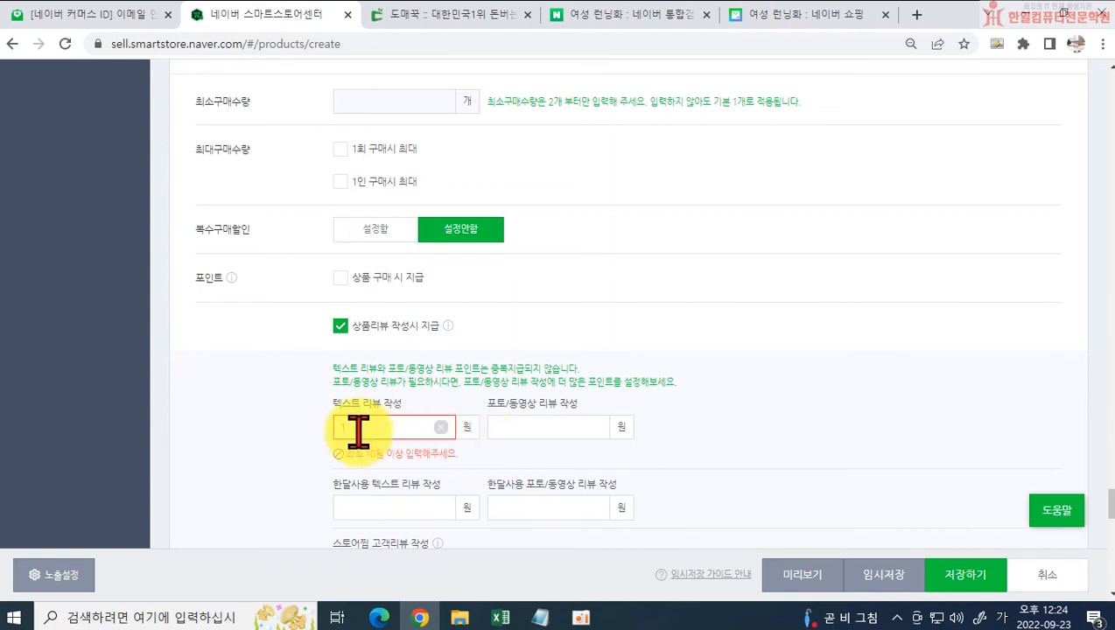
left_click(340, 327)
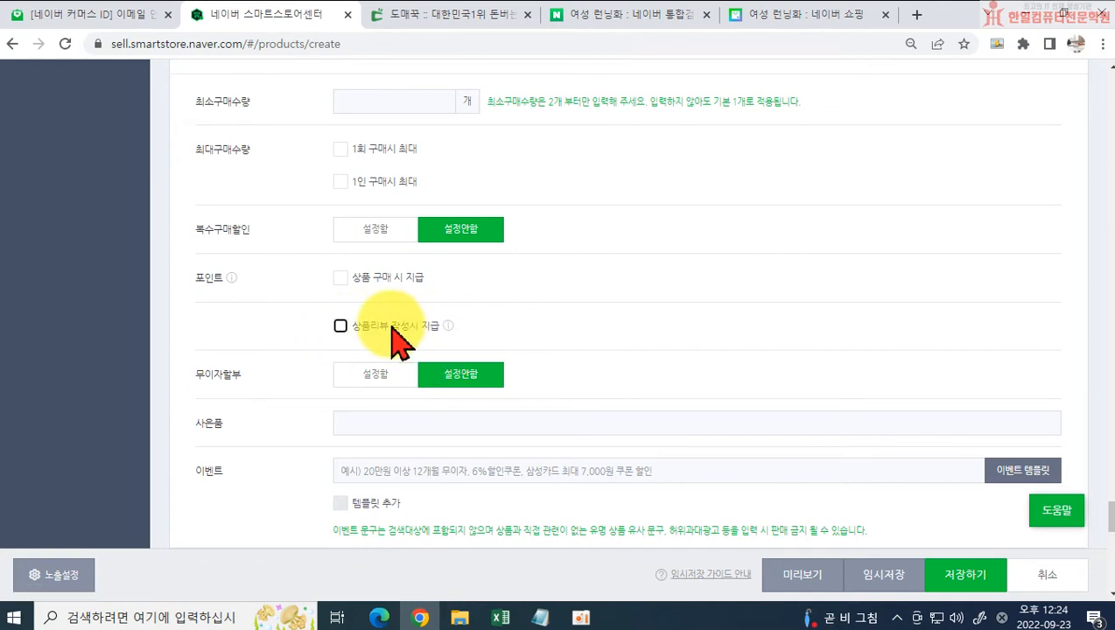
left_click(340, 325)
Step: Set the review points to 10원 for 텍스트 리뷰 작성 and 150원 for 포토/동영상 리뷰 작성
left_click(408, 426)
type("1")
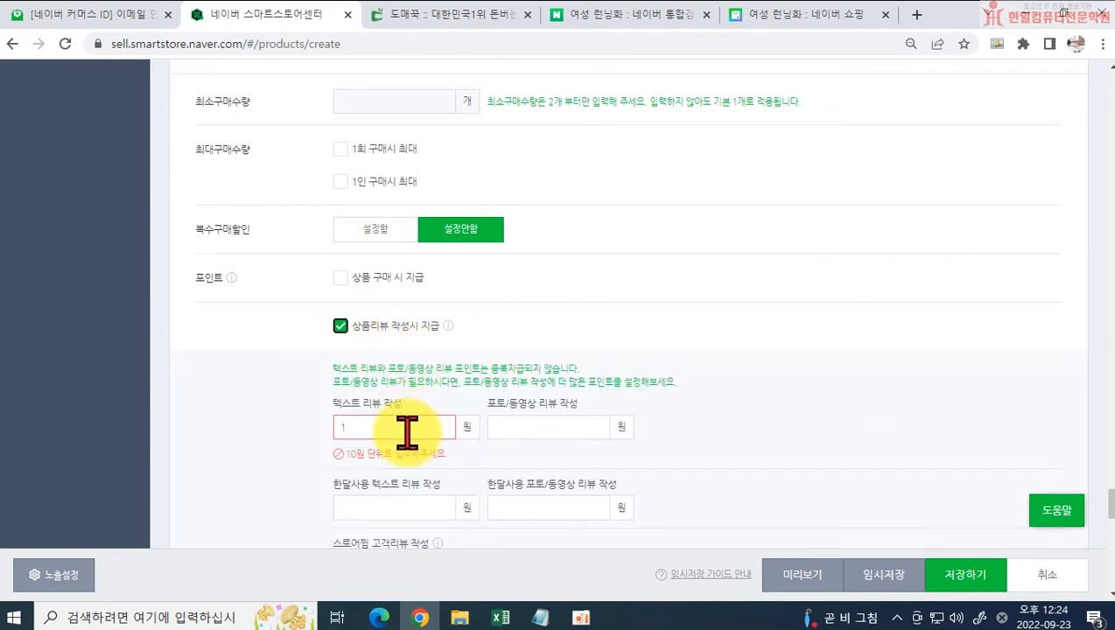
type("0")
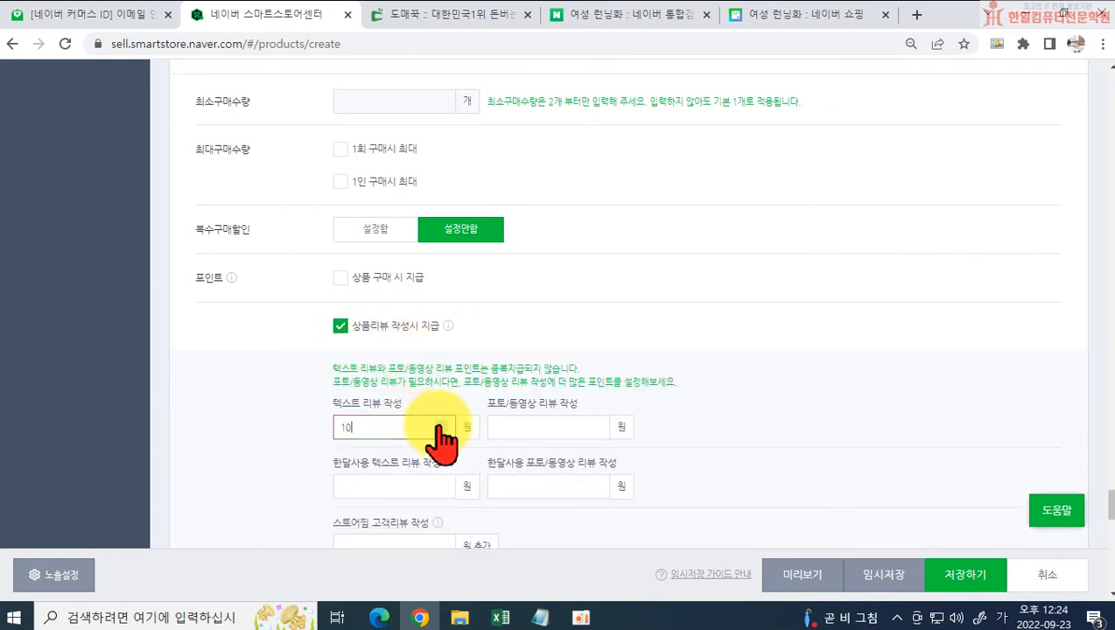
left_click(534, 426)
type("150")
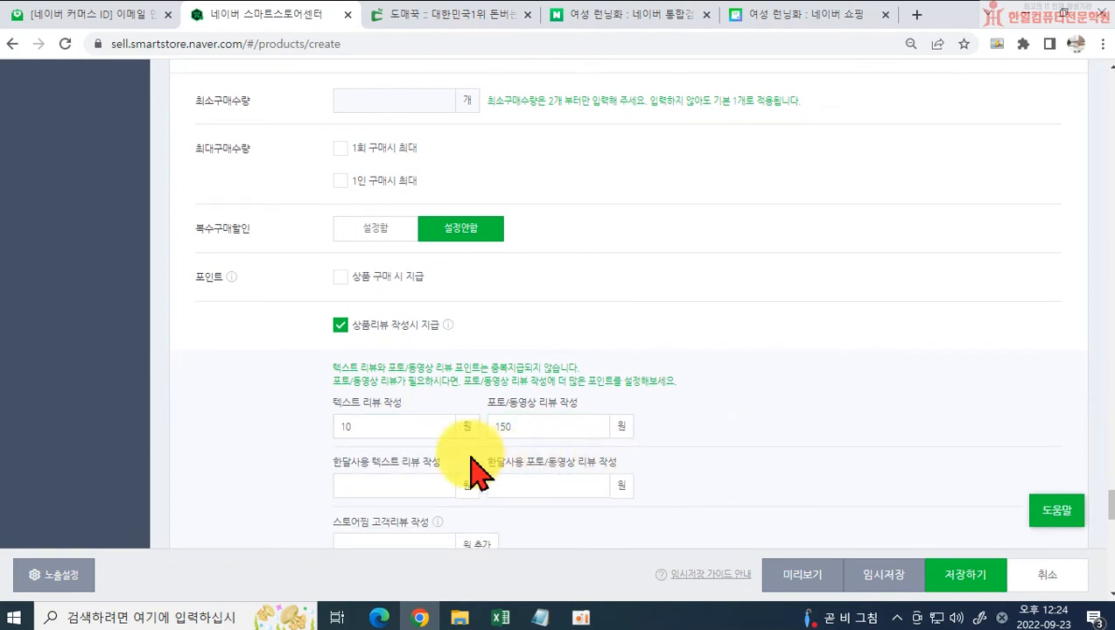
Step: Set the one-month-use review points to 10원 for 한달사용 텍스트 리뷰 작성 and 150원 for 한달사용 포토/동영상 리뷰 작성
scroll(440, 398, "down", 1)
left_click(423, 401)
type("10")
left_click(578, 415)
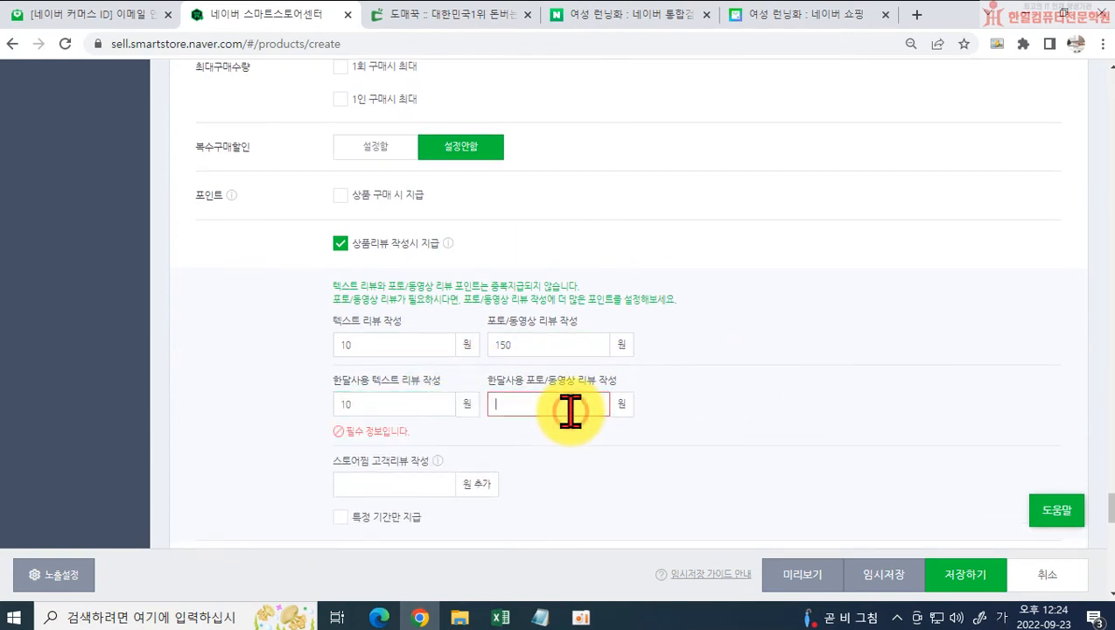
type("150")
left_click(688, 418)
Step: Expand the 검색설정 section and add the 감성태그 tags 완소아이템, 발편한슈즈 and 폭신
scroll(691, 420, "down", 3)
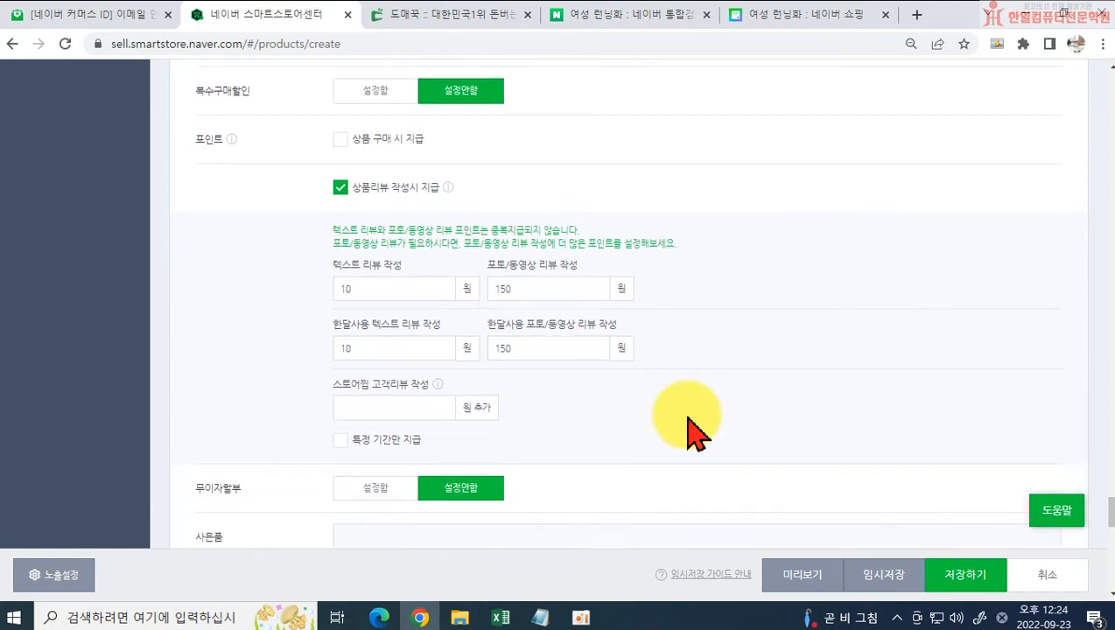
scroll(598, 423, "down", 1)
scroll(578, 427, "down", 1)
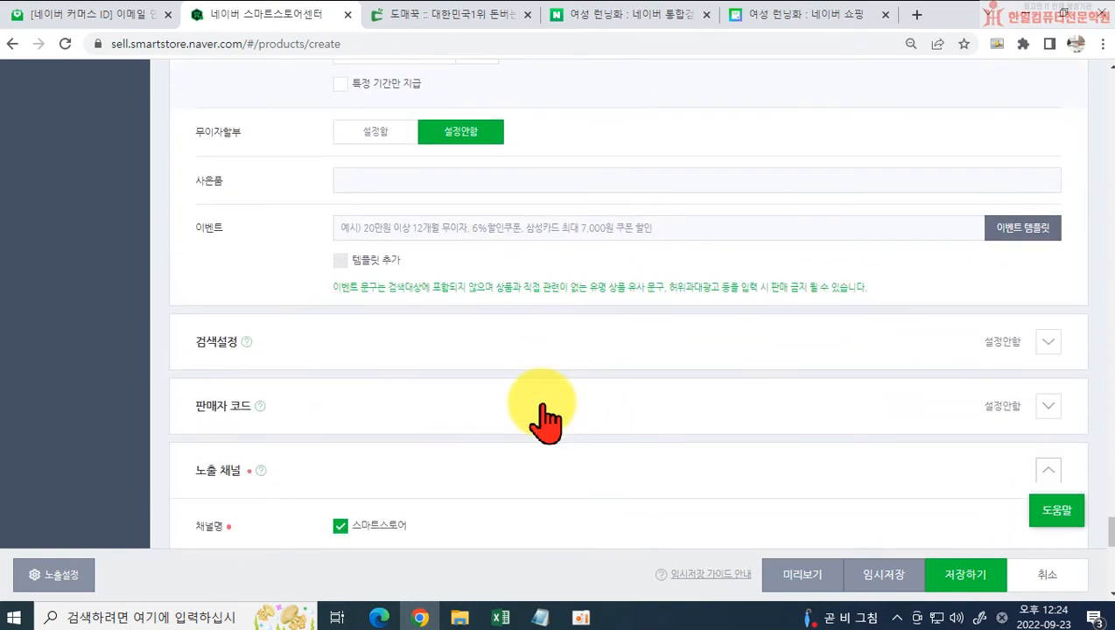
left_click(1047, 343)
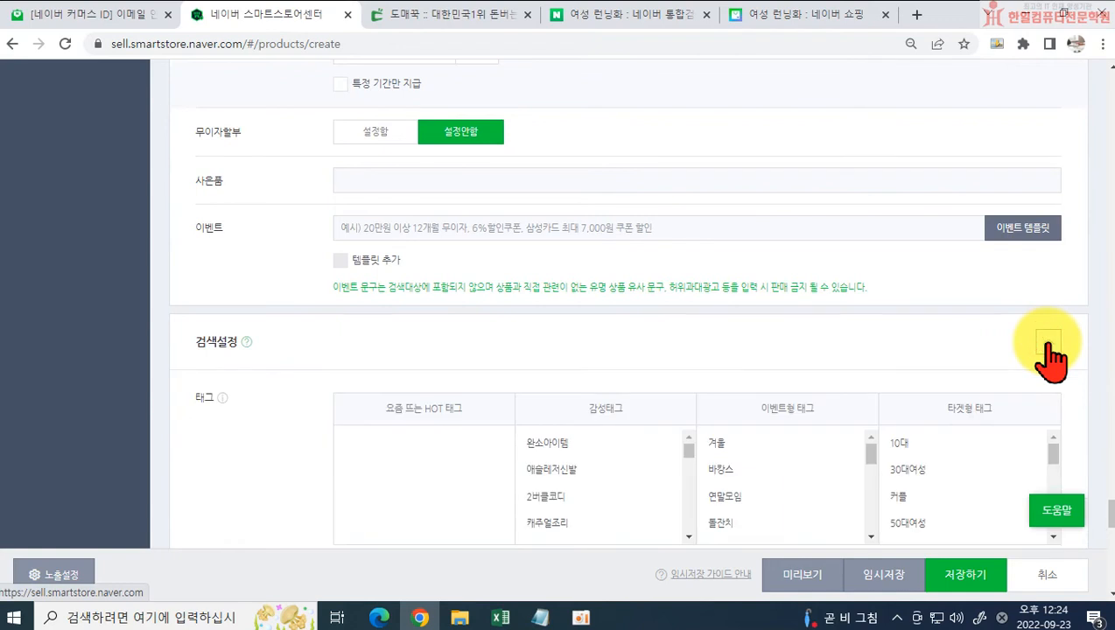
scroll(560, 377, "down", 2)
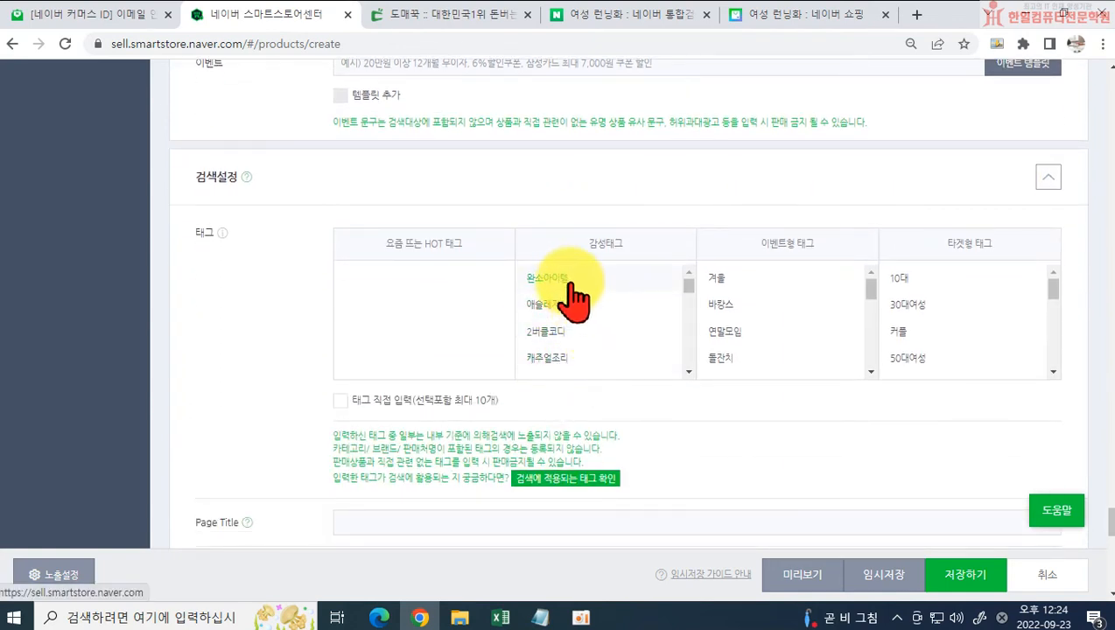
left_click(570, 280)
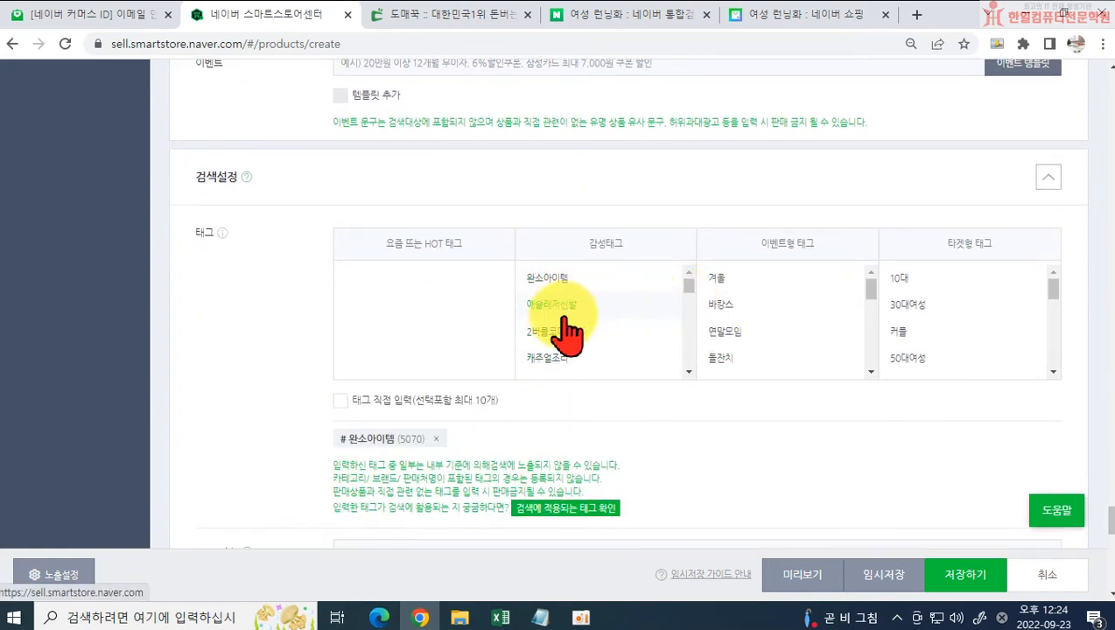
scroll(585, 333, "down", 1)
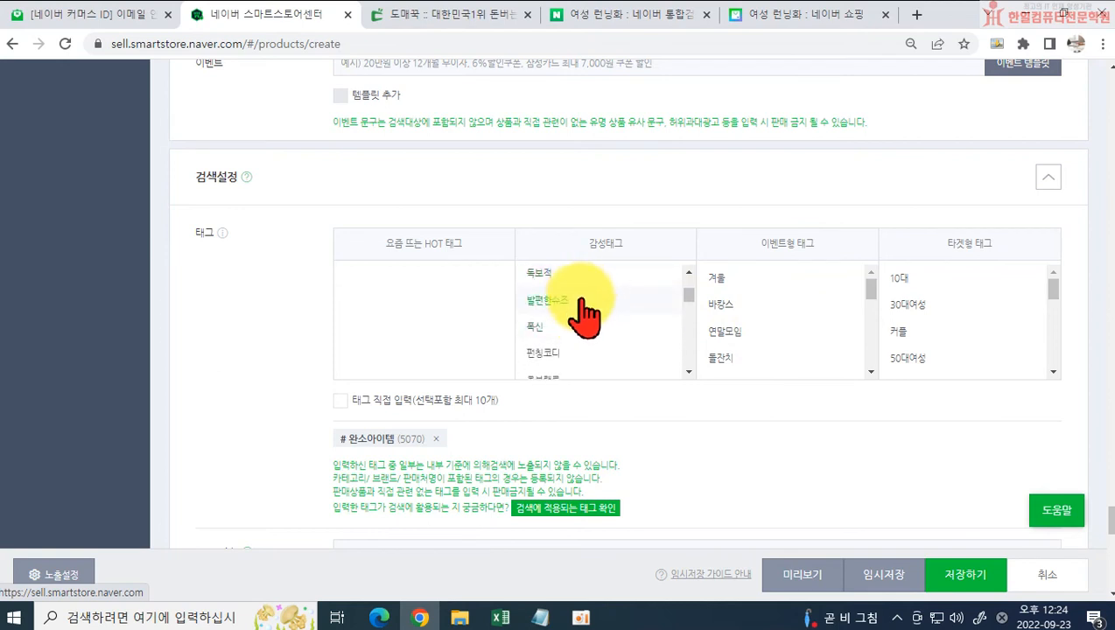
left_click(582, 301)
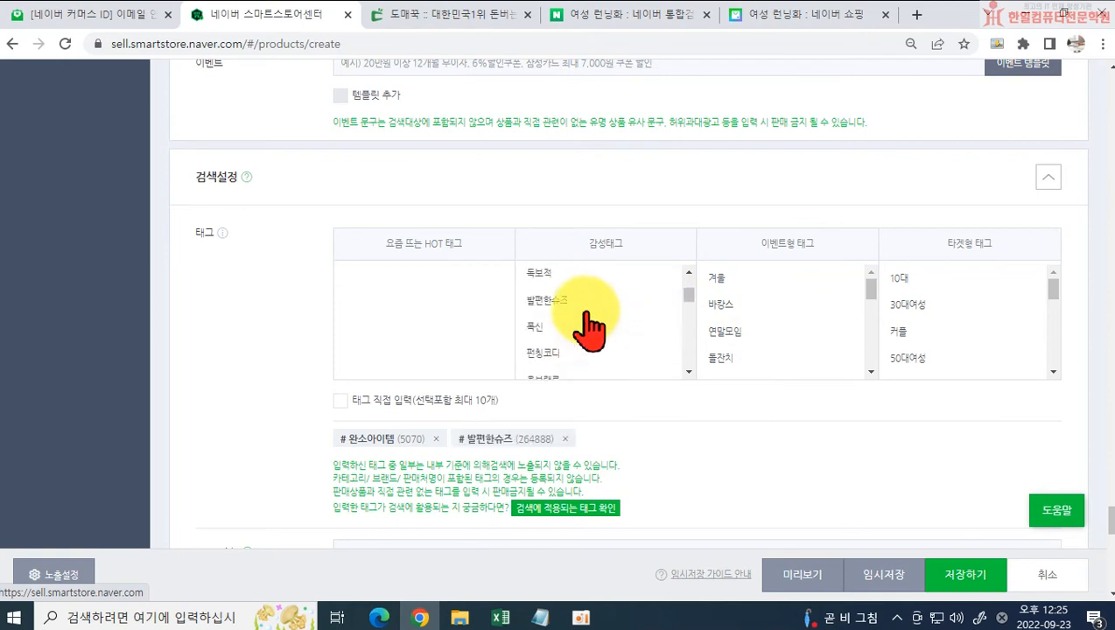
left_click(565, 331)
scroll(647, 332, "down", 1)
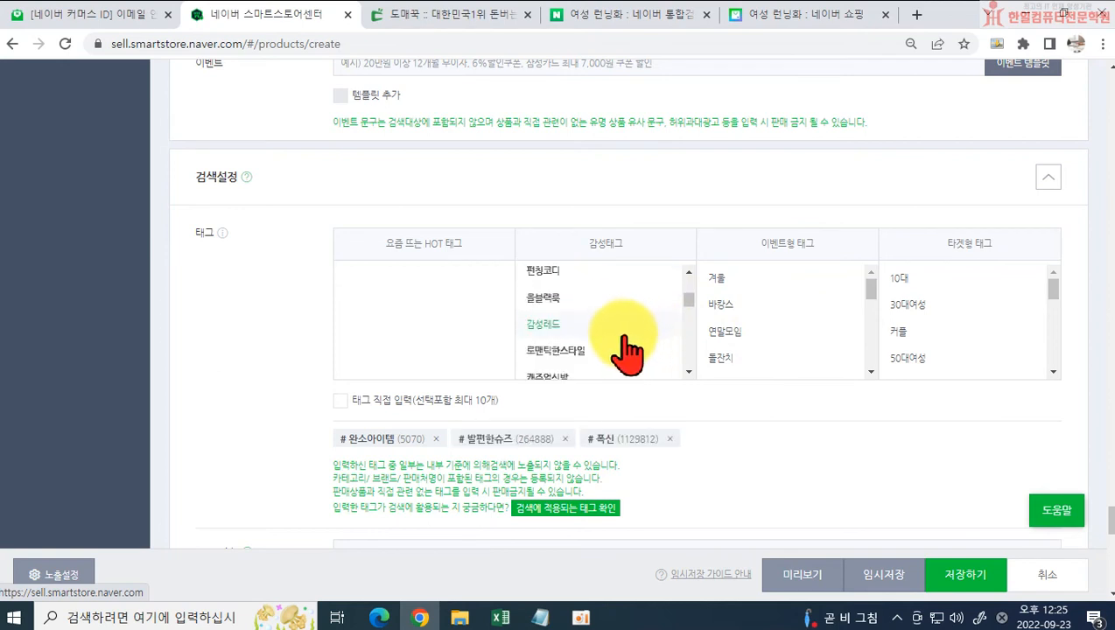
Step: Switch to the Domeggook product page and look through its 구매후기 section
left_click(436, 32)
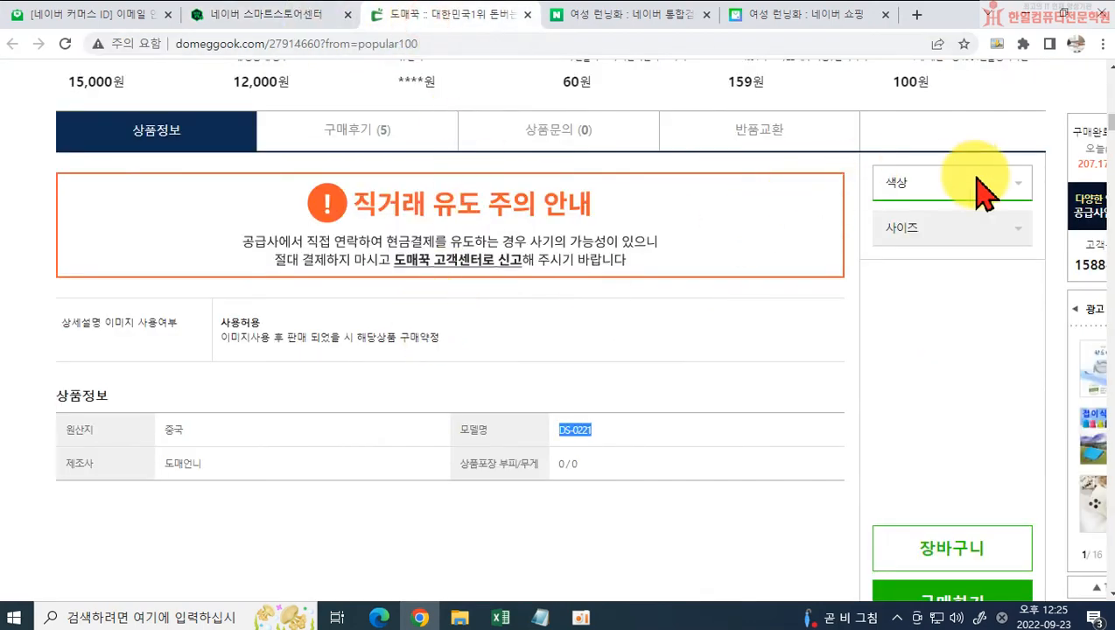
scroll(1090, 448, "down", 20)
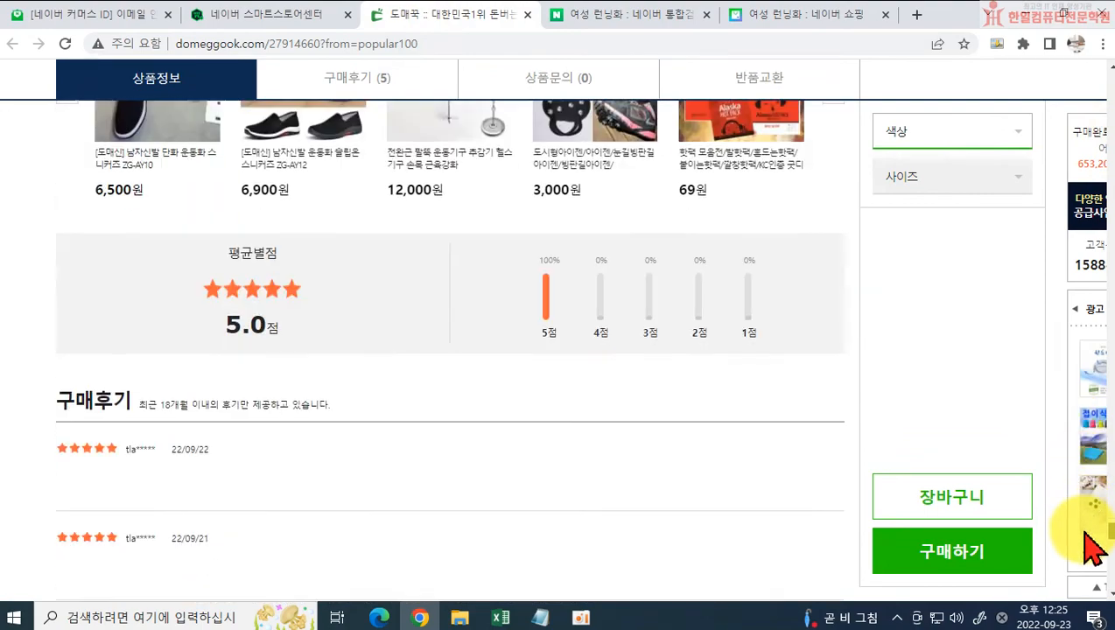
scroll(220, 437, "down", 5)
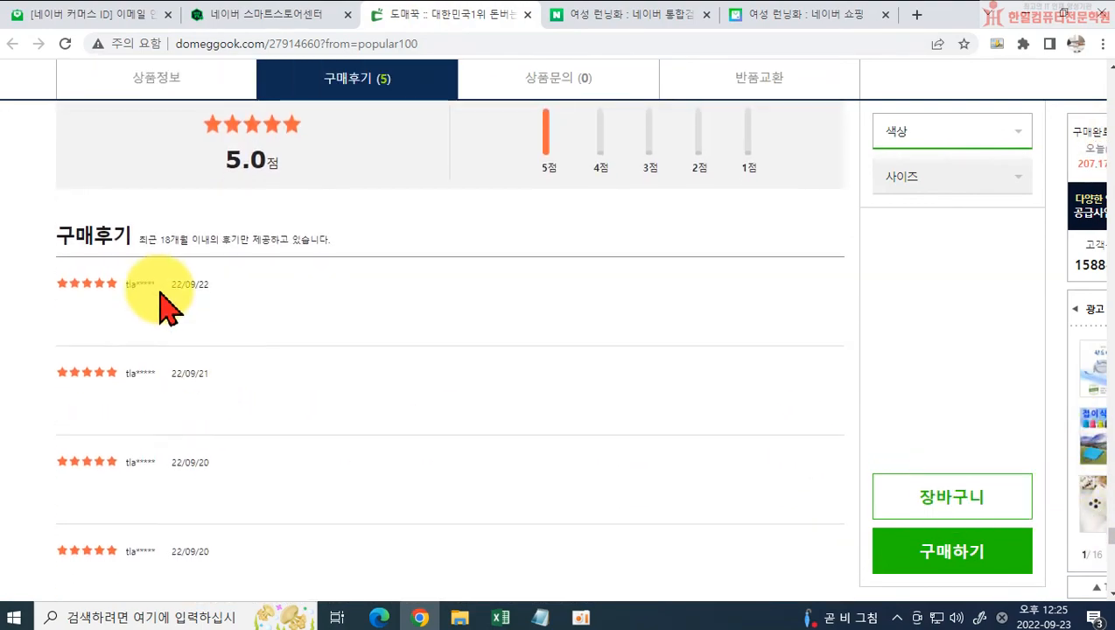
scroll(410, 353, "up", 3)
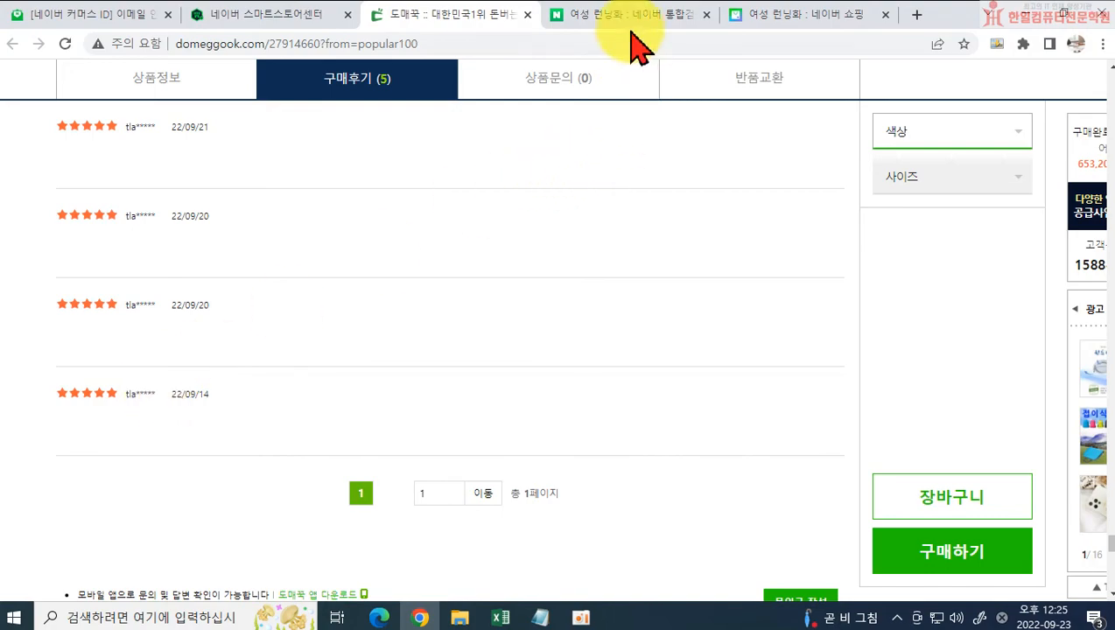
Step: Copy the product name 플라잉 여성 런닝화 DS-0221 from the Domeggook page and search Naver for it
scroll(1093, 472, "up", 1)
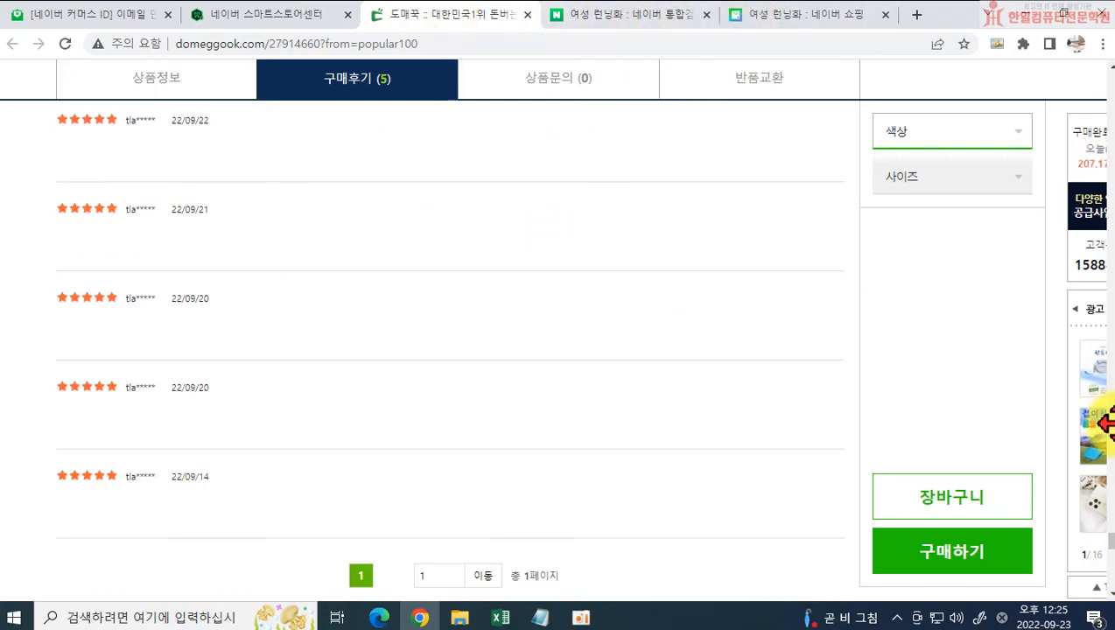
left_click_drag(1104, 549, 1094, 94)
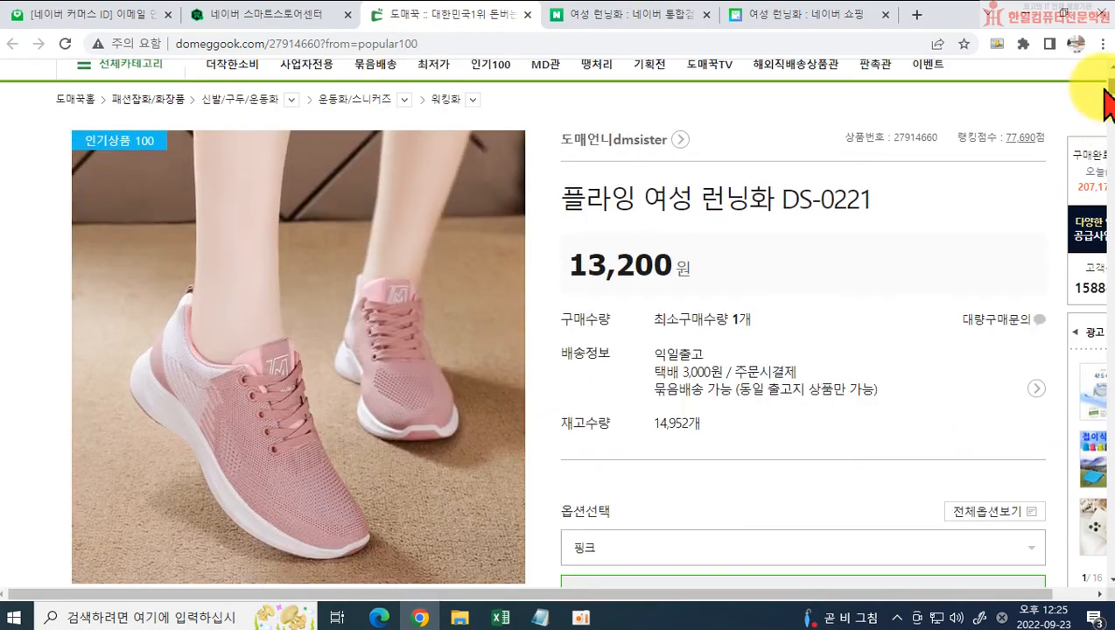
left_click_drag(573, 200, 915, 210)
key("ctrl+c")
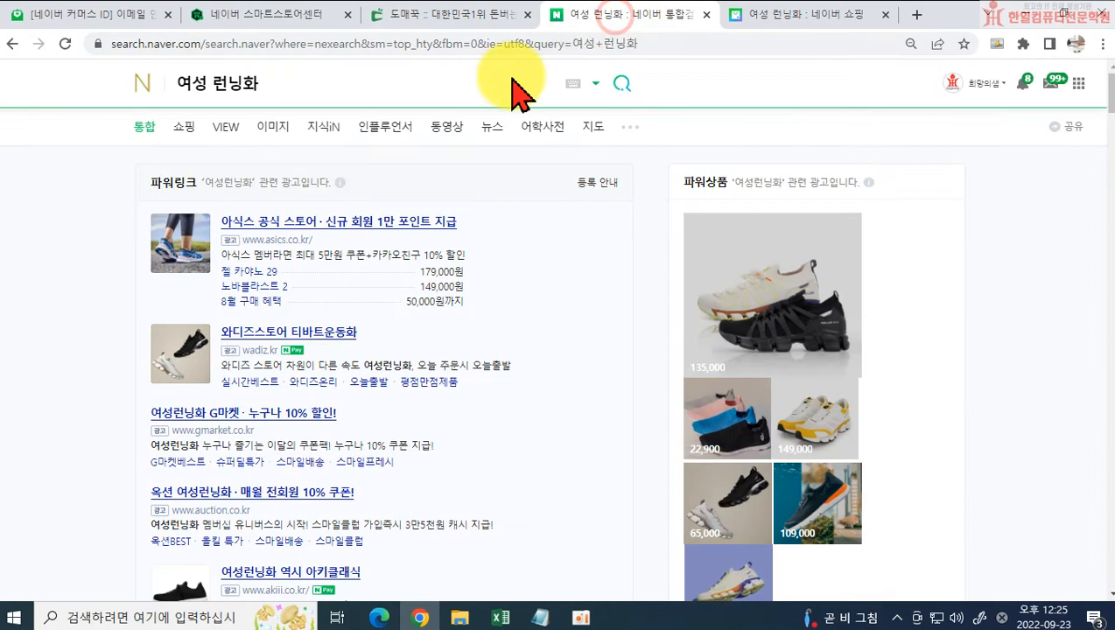
left_click(304, 82)
key("ctrl+a")
key("ctrl+v")
left_click(621, 84)
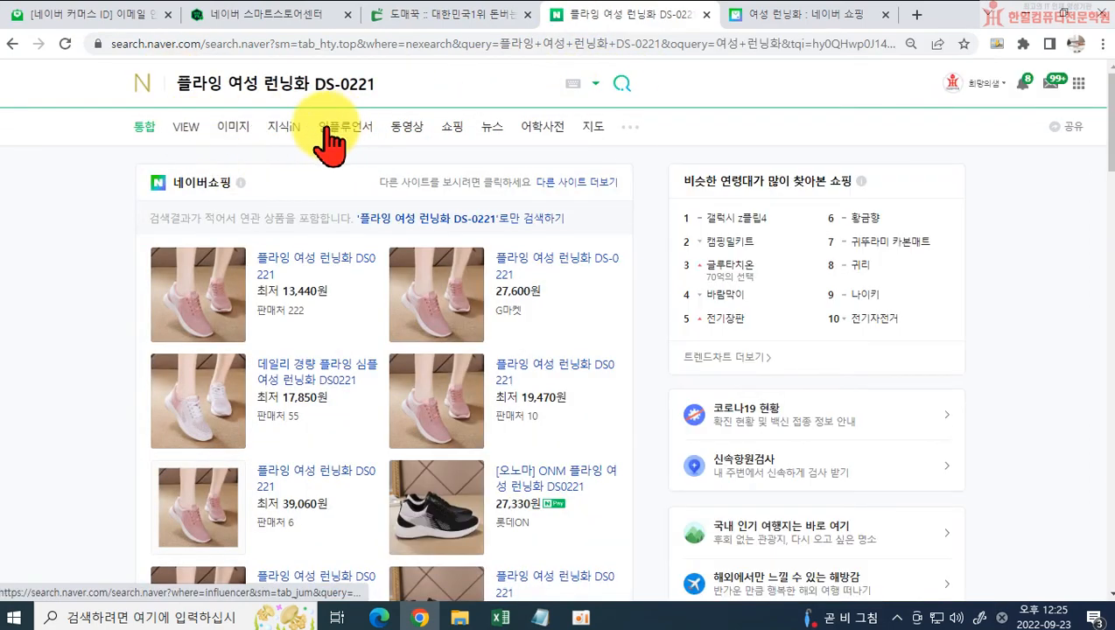
Step: Open the Naver shopping results for the product name and look through the titles of the competing listings
left_click(453, 128)
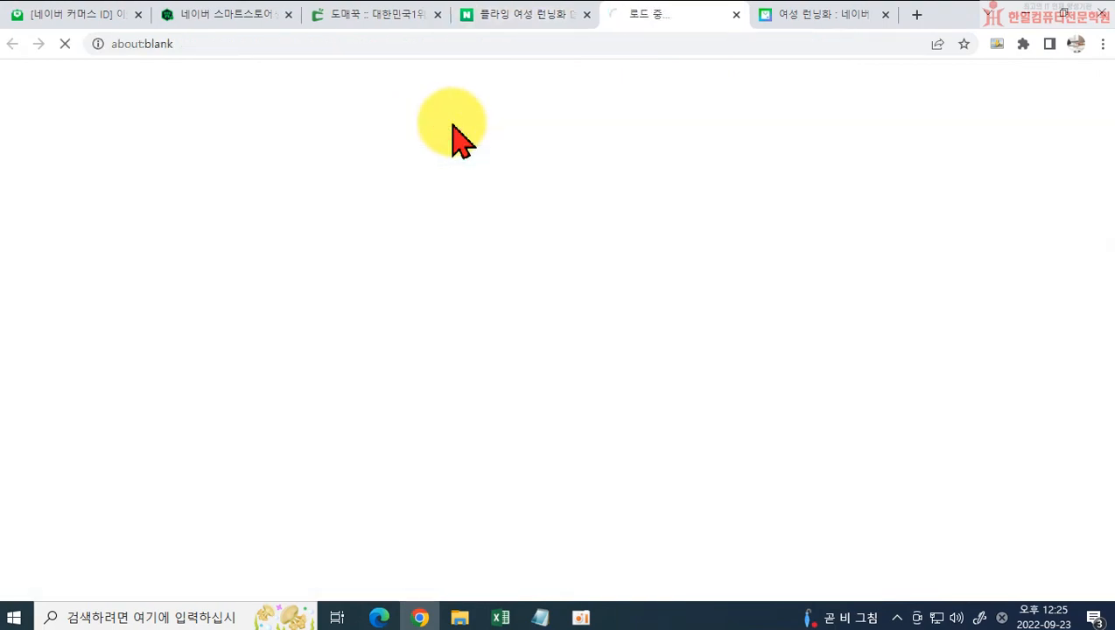
scroll(473, 363, "down", 2)
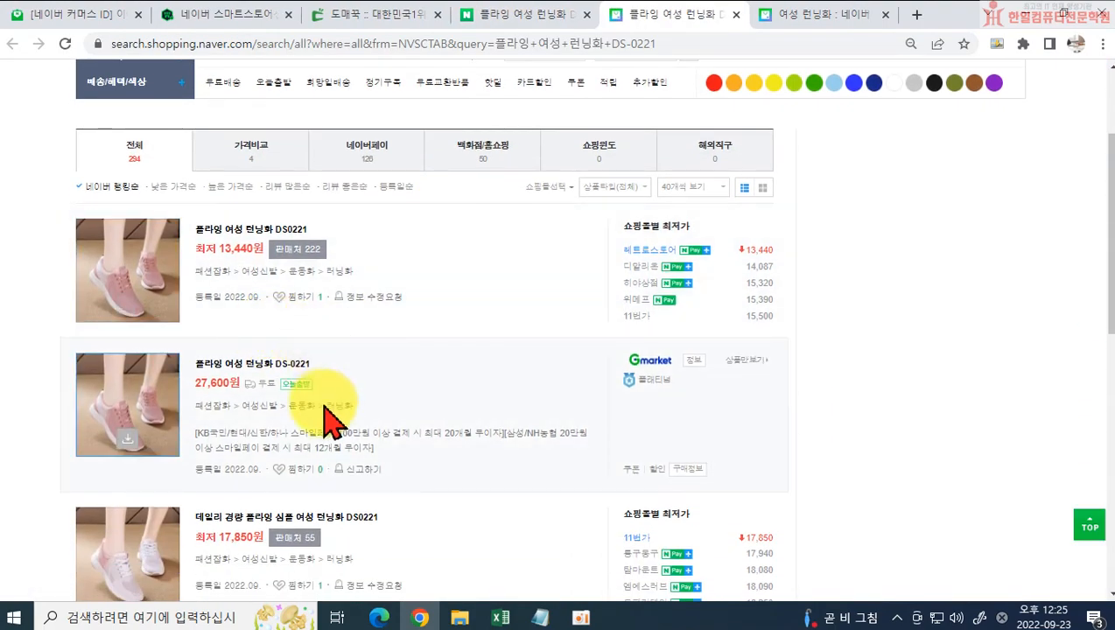
scroll(328, 423, "down", 6)
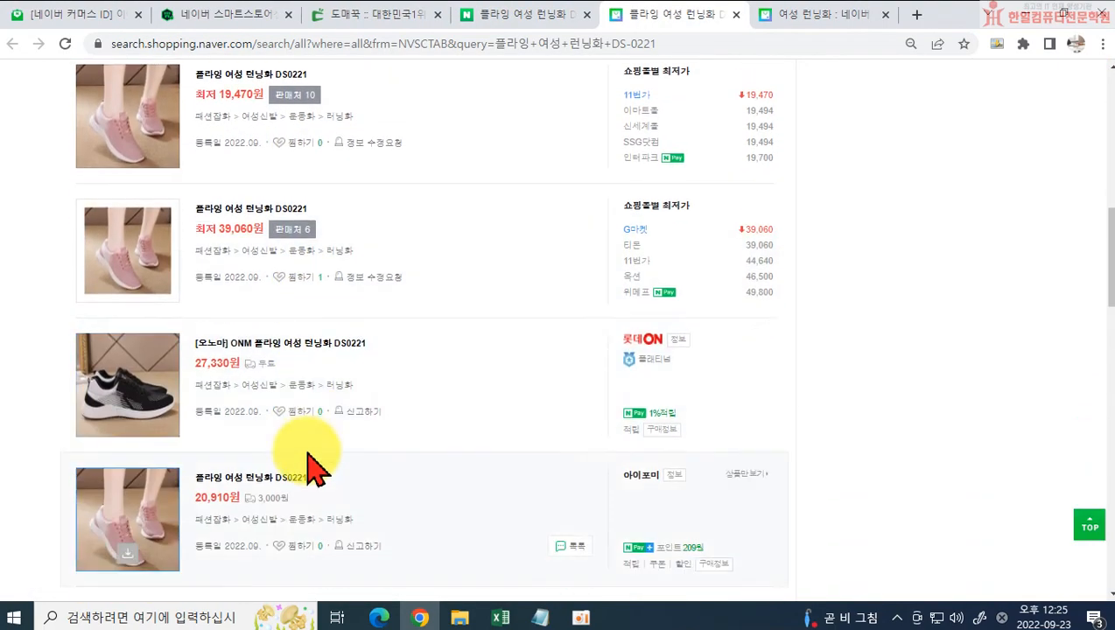
scroll(348, 368, "down", 4)
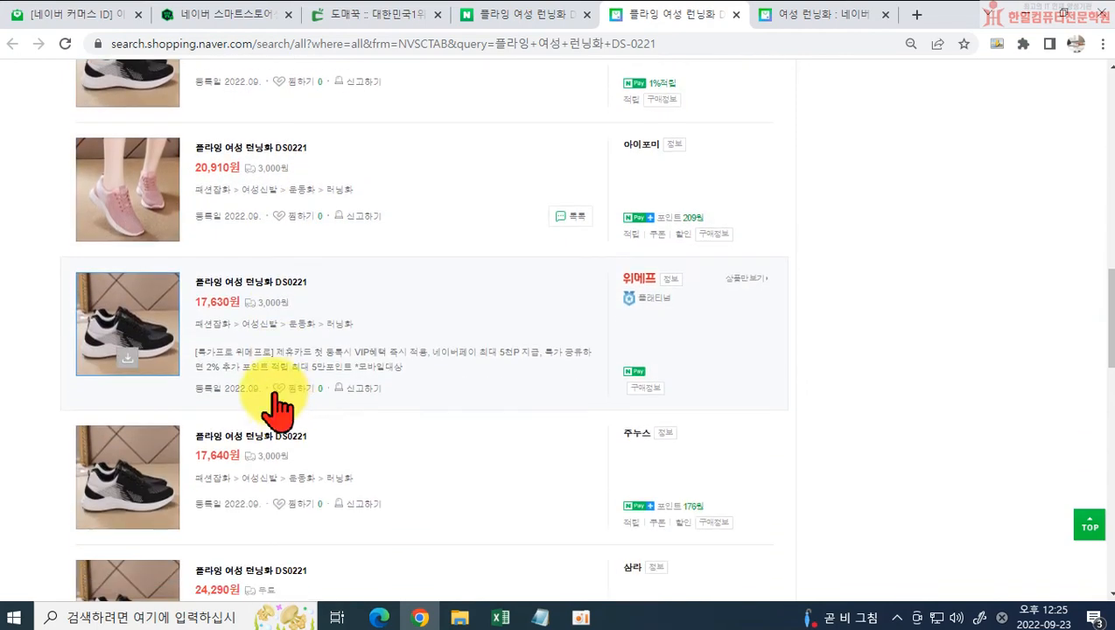
scroll(242, 324, "down", 3)
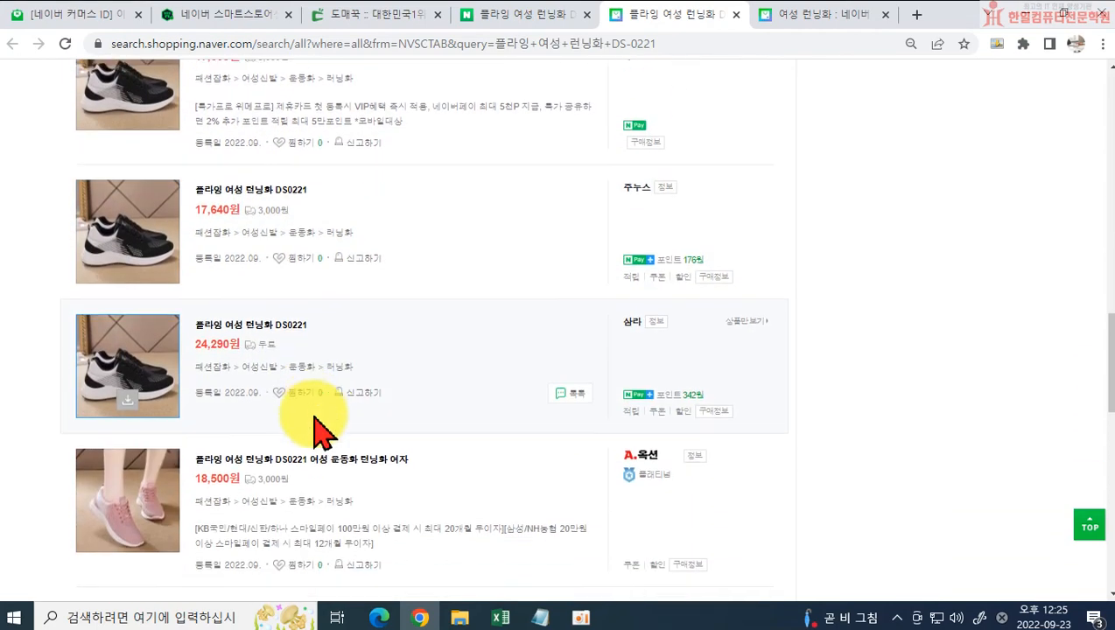
scroll(316, 425, "down", 1)
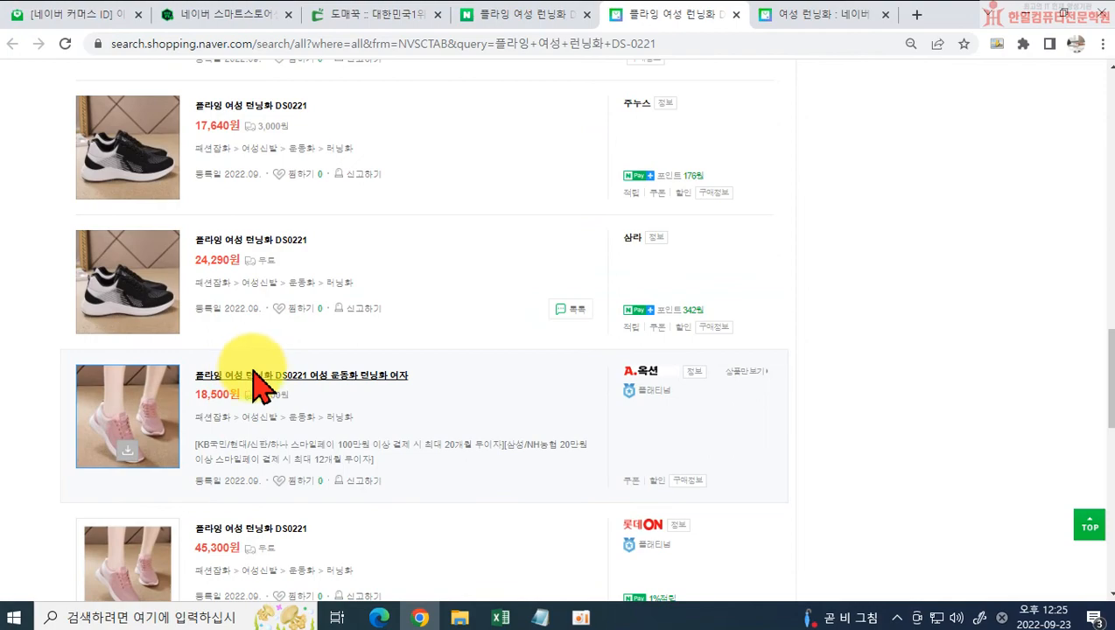
scroll(260, 382, "down", 5)
scroll(303, 386, "down", 3)
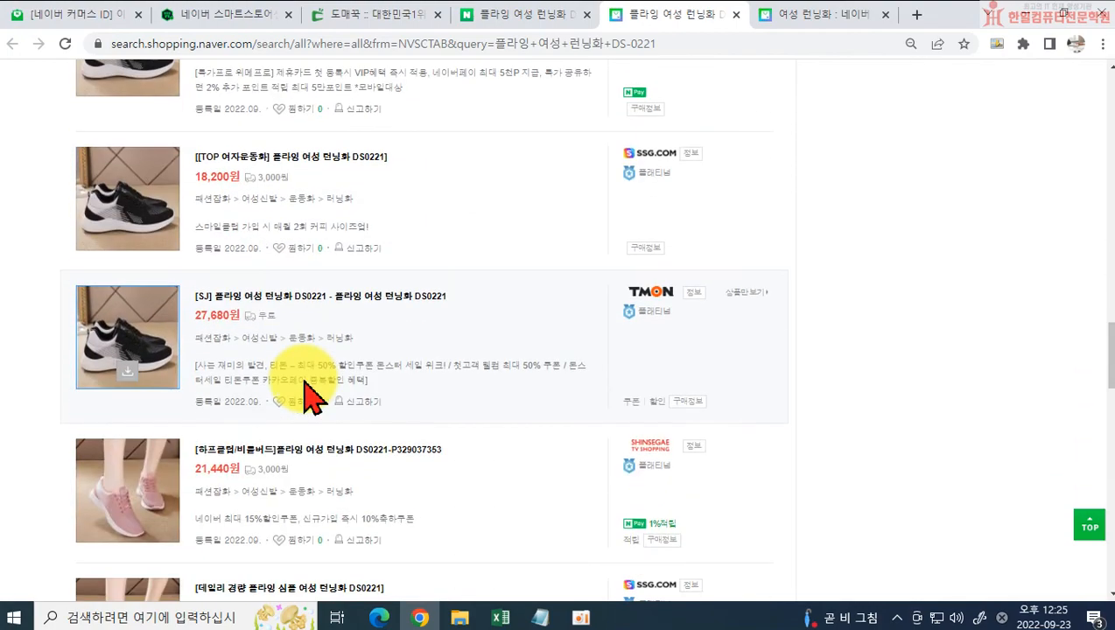
scroll(308, 394, "down", 3)
scroll(300, 378, "down", 4)
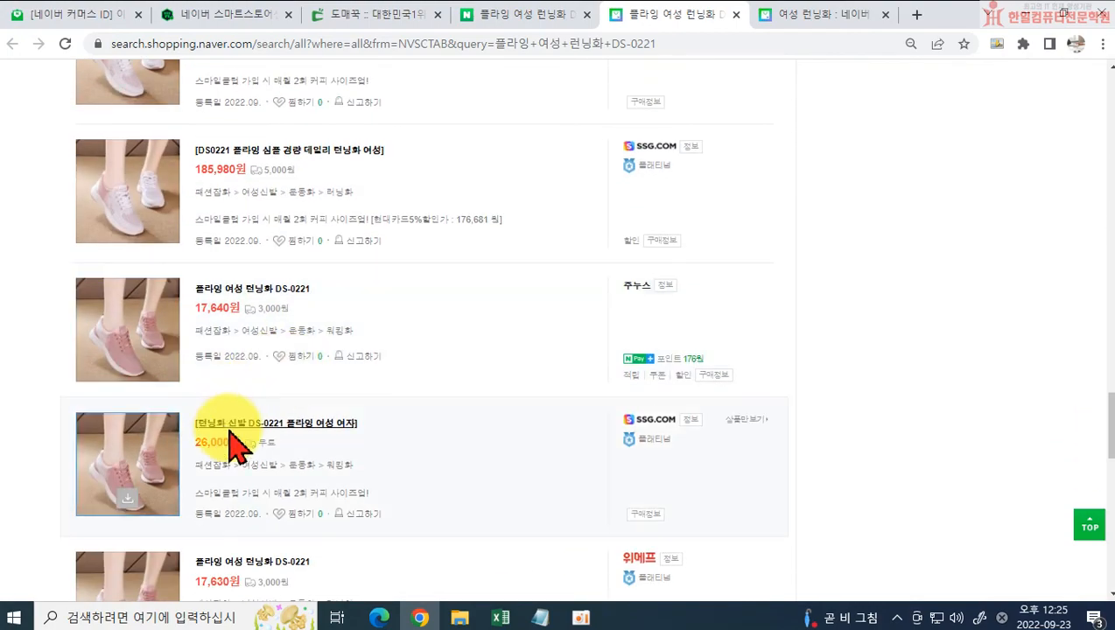
scroll(245, 385, "up", 12)
scroll(262, 332, "up", 8)
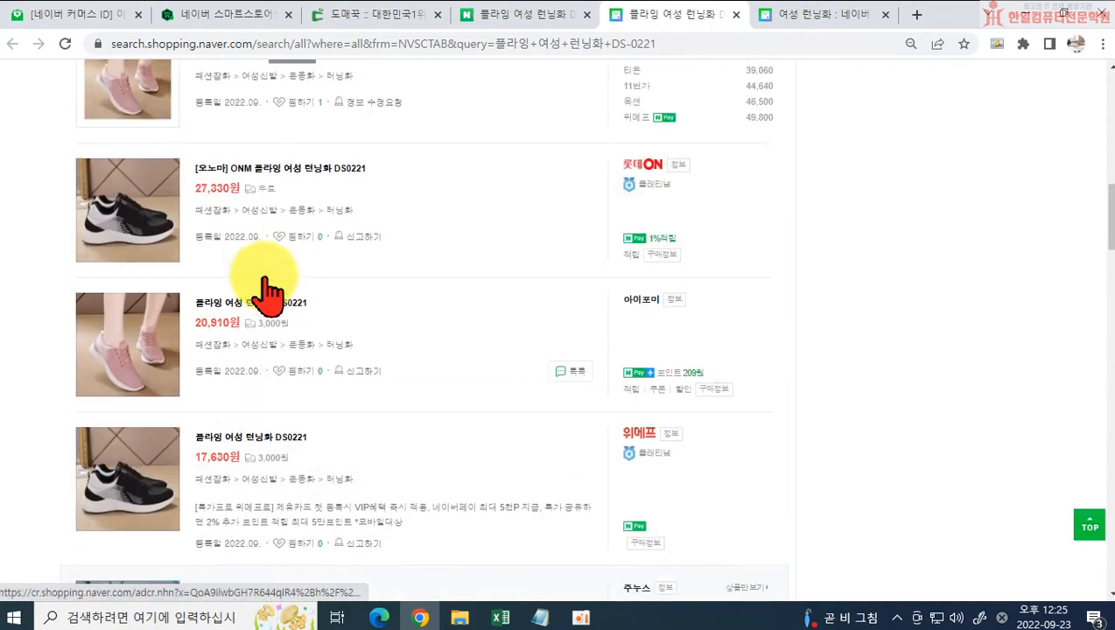
Step: Open the [오노마] ONM listing on 롯데ON, check its 리뷰 section and return to the shopping results
left_click(295, 183)
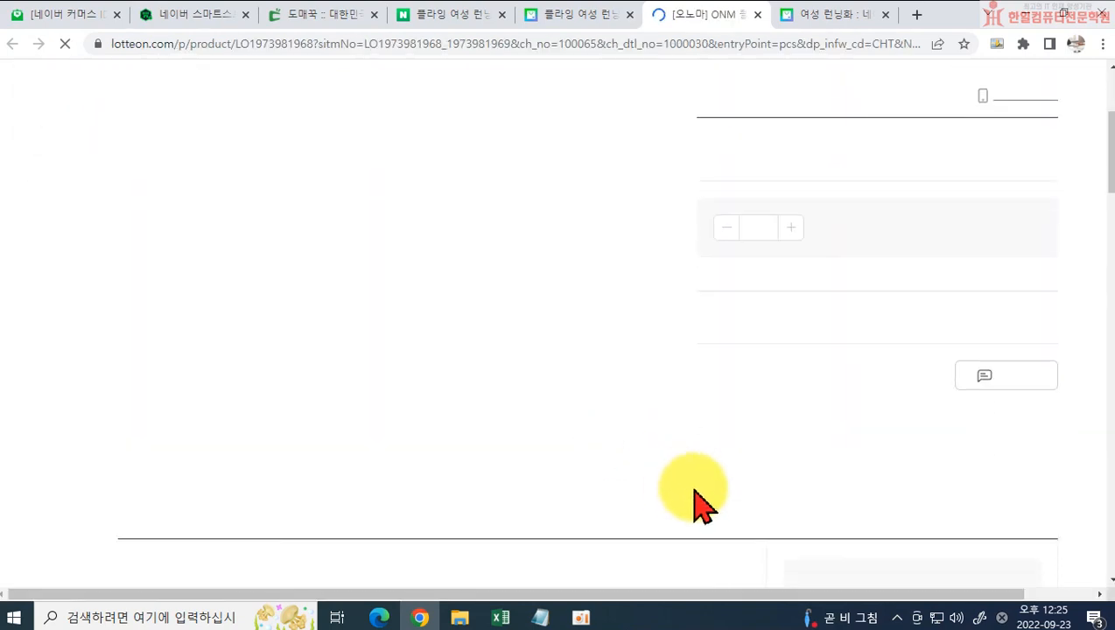
scroll(760, 506, "down", 3)
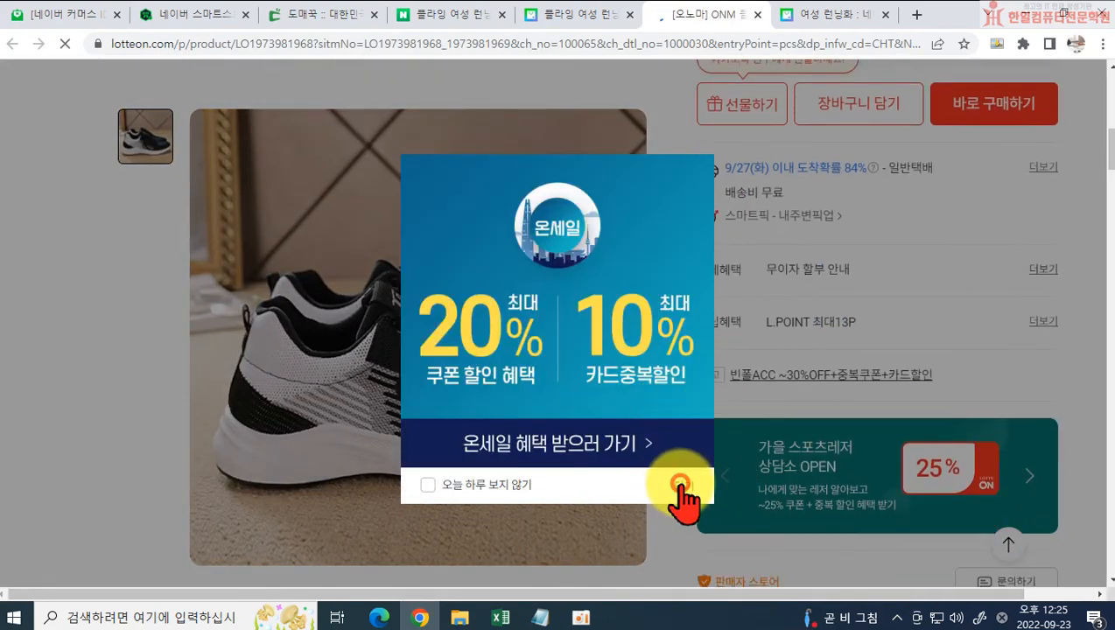
left_click(680, 499)
scroll(686, 499, "down", 7)
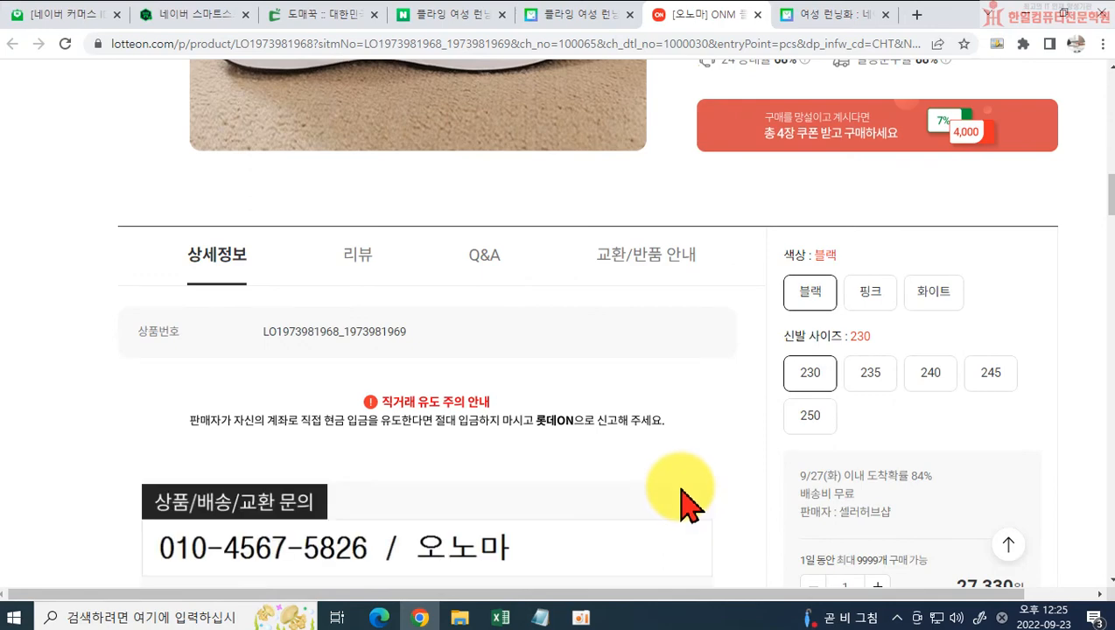
left_click(355, 256)
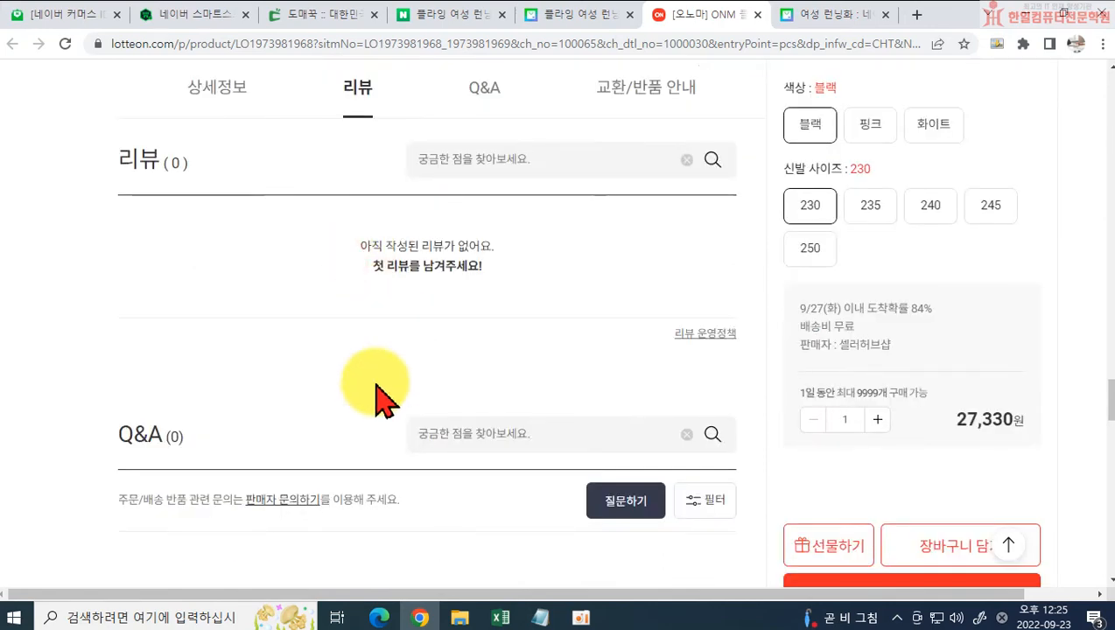
left_click(757, 15)
scroll(498, 324, "down", 3)
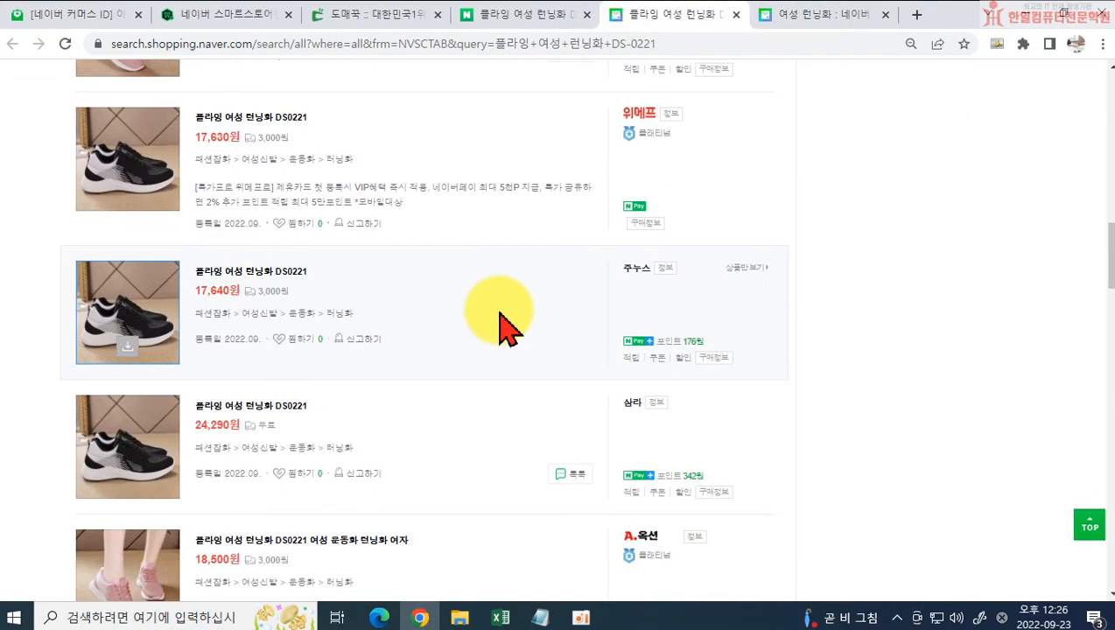
Step: Return to the Smart Store Center product form and add the 감성태그 tags 걸리쉬무드, 스포티한 and 패션코디
left_click(259, 19)
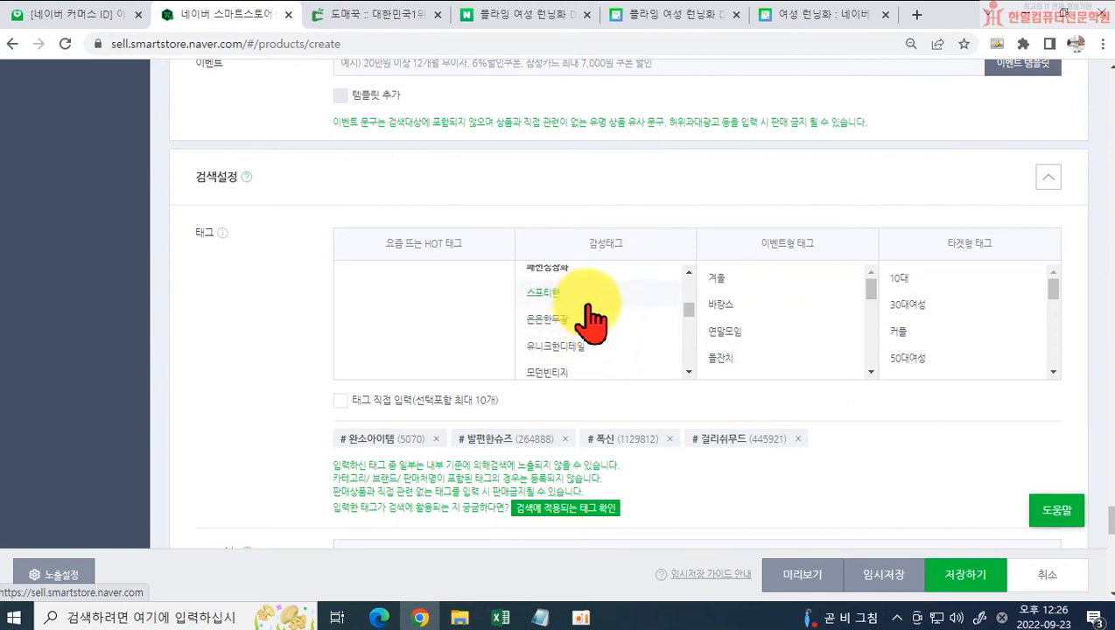
left_click(582, 296)
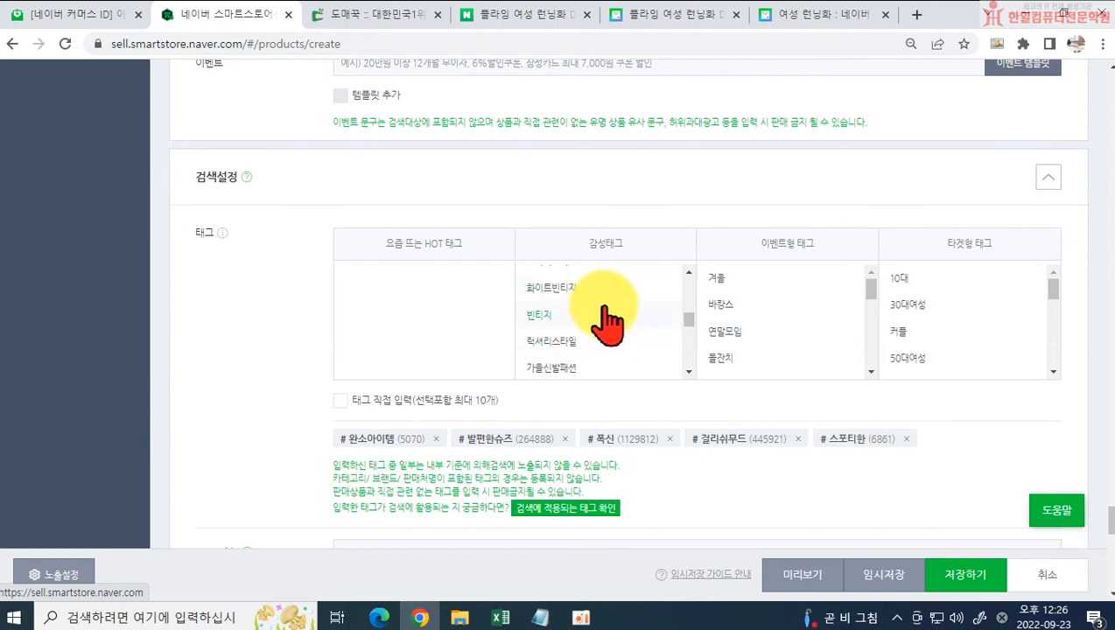
scroll(602, 324, "down", 1)
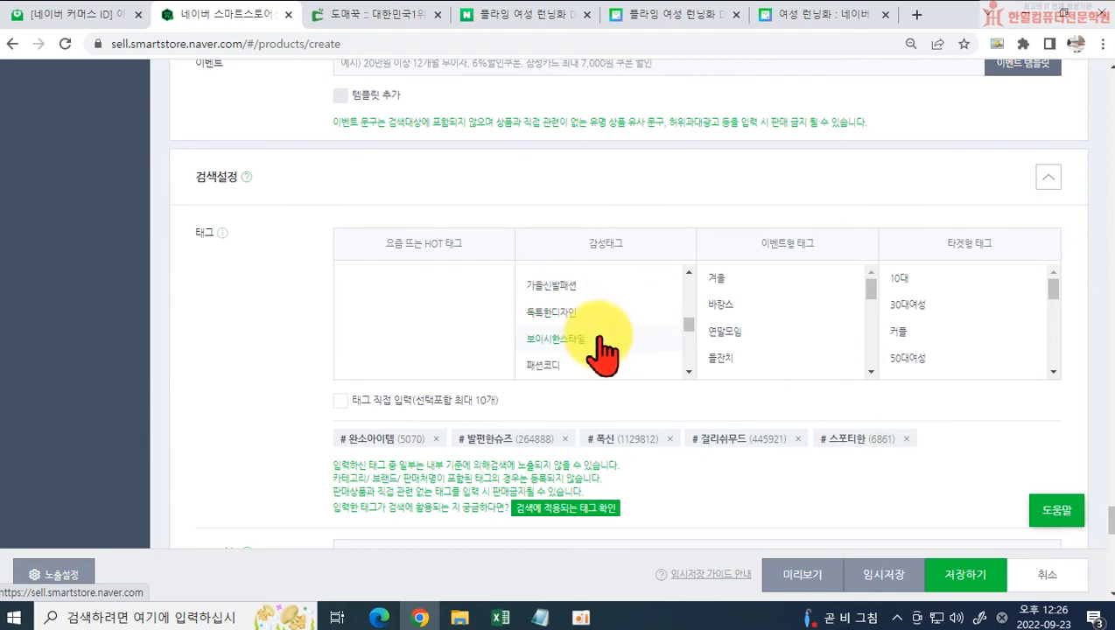
scroll(613, 376, "down", 2)
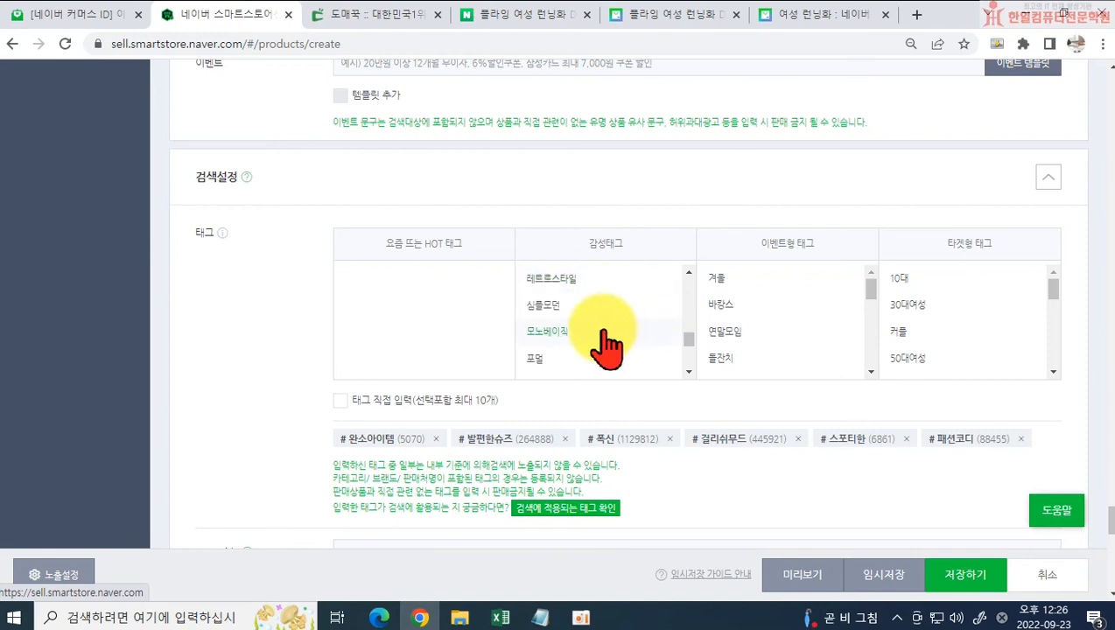
scroll(606, 346, "down", 1)
scroll(619, 368, "down", 1)
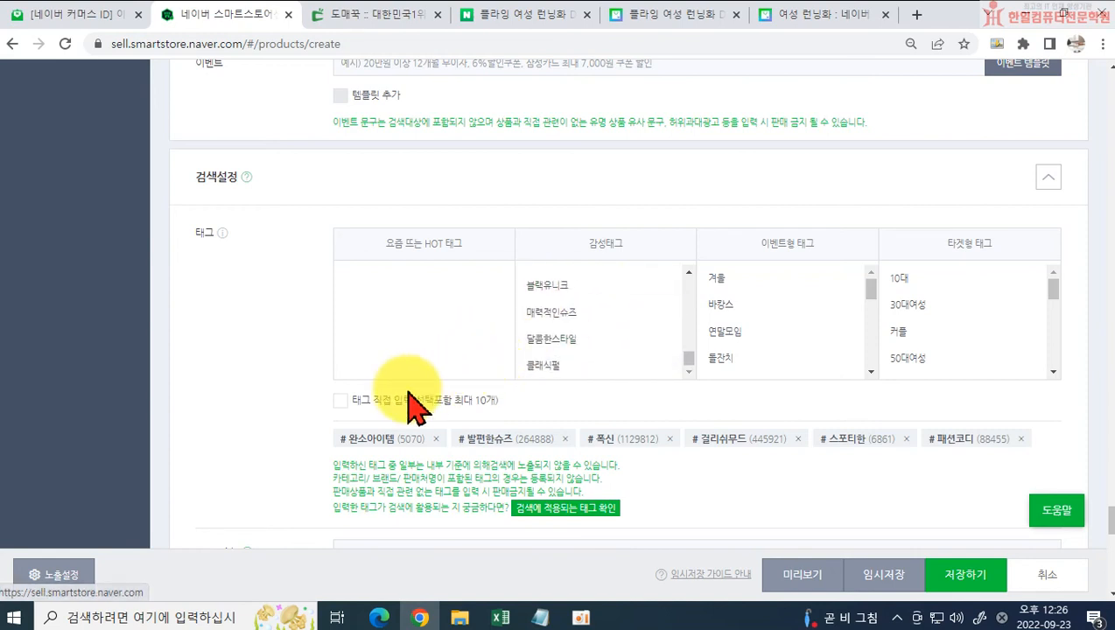
Step: Enable 태그 직접 입력 and add the custom tags 여성런닝화 and 여성운동화
left_click(341, 400)
left_click(437, 427)
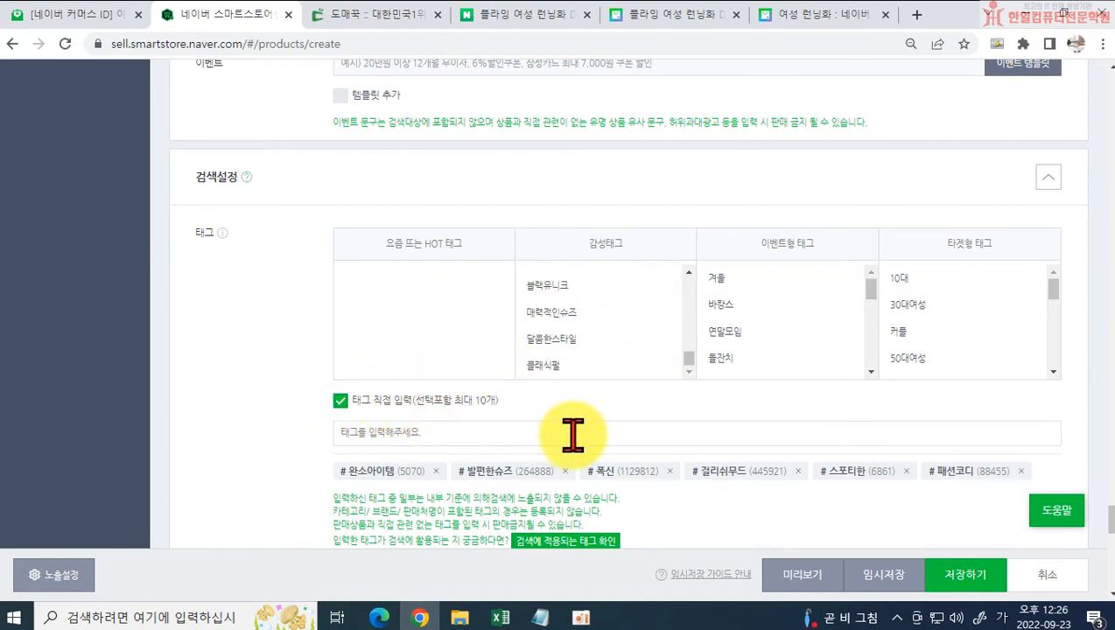
type("여성런ㄴ")
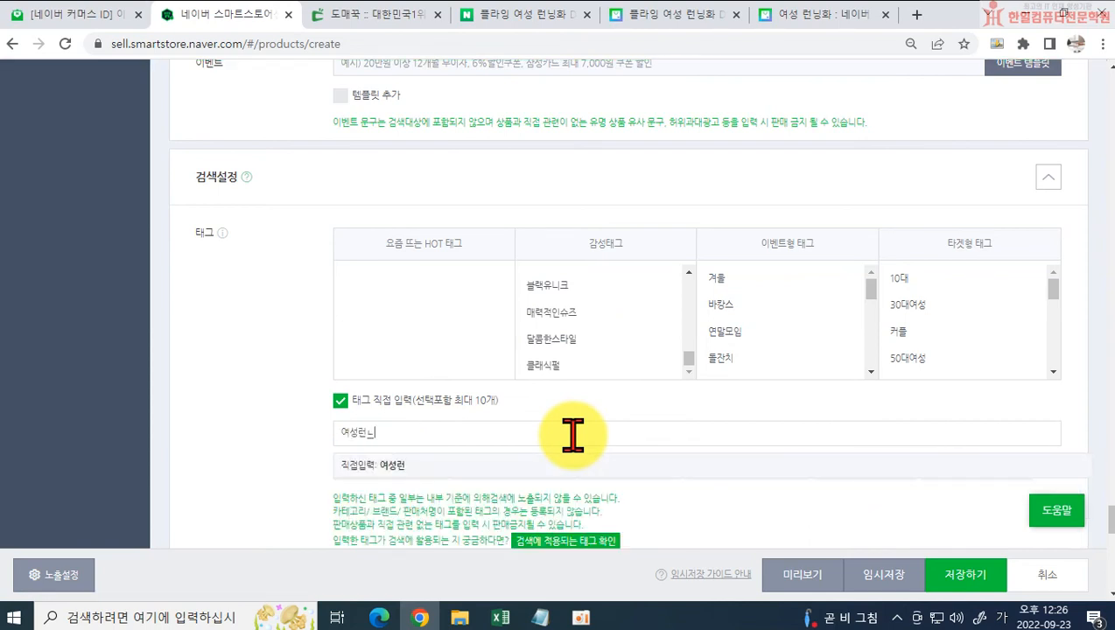
key("BackSpace")
type("닝화")
key("Return")
type("여성ㅇ")
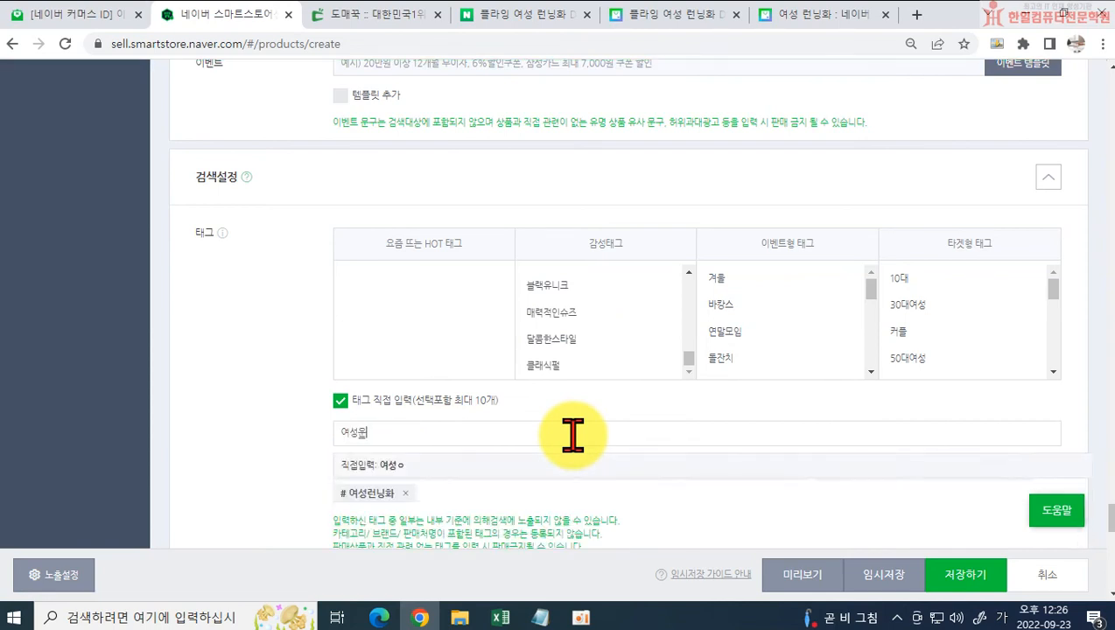
type("동화")
key("Return")
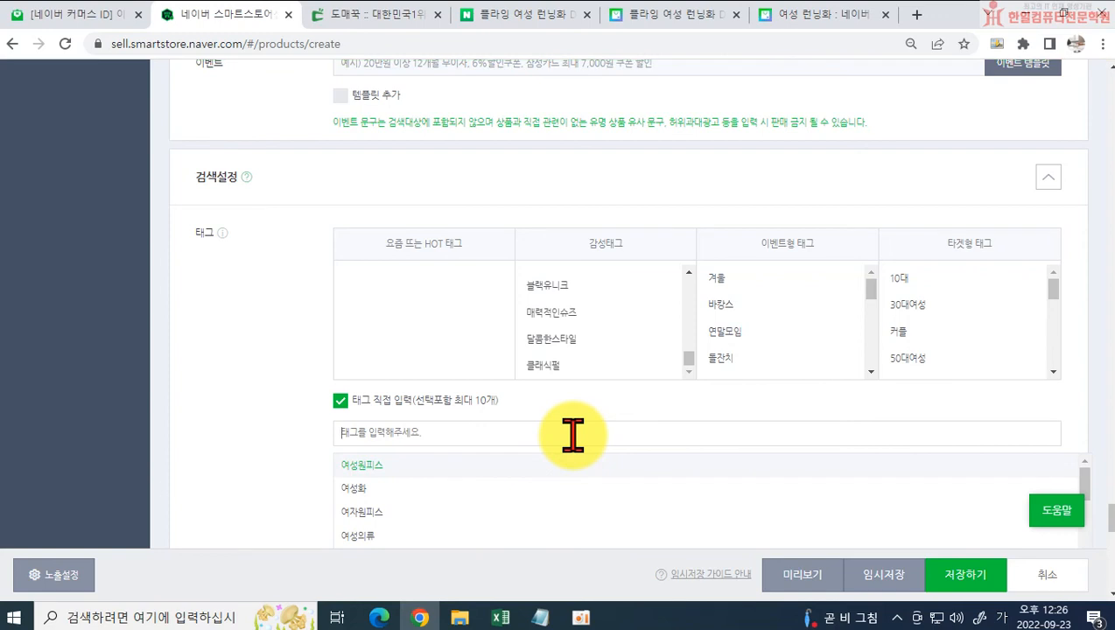
Step: Add two more custom tags, 여성헬스운동화 and 헬스장신발
type("ㅎ헬스")
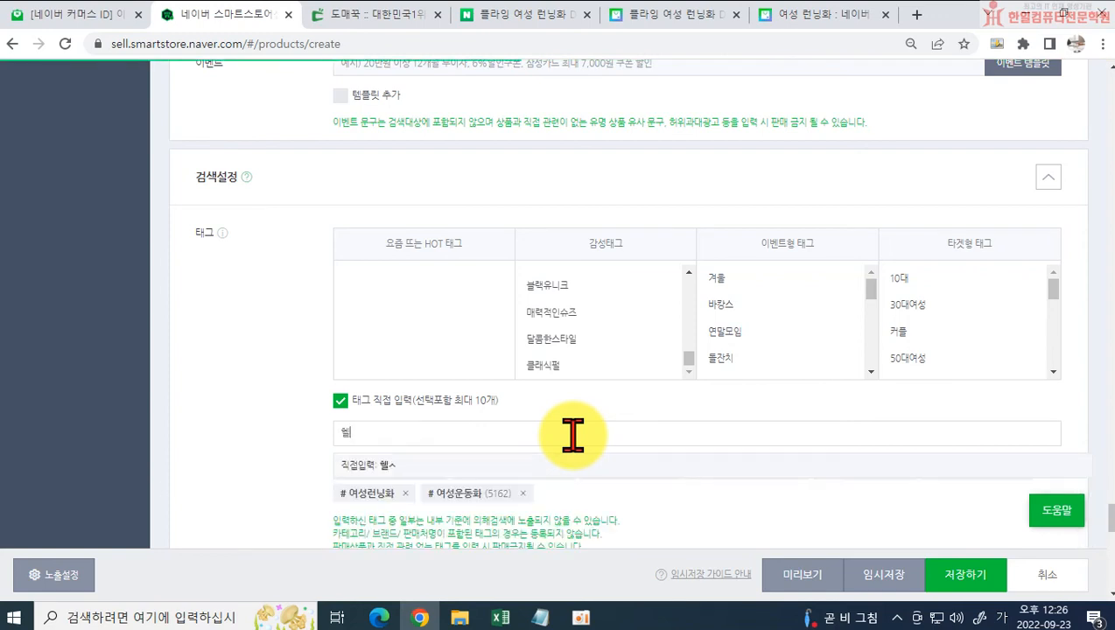
key("BackSpace")
key("BackSpace")
type("여성")
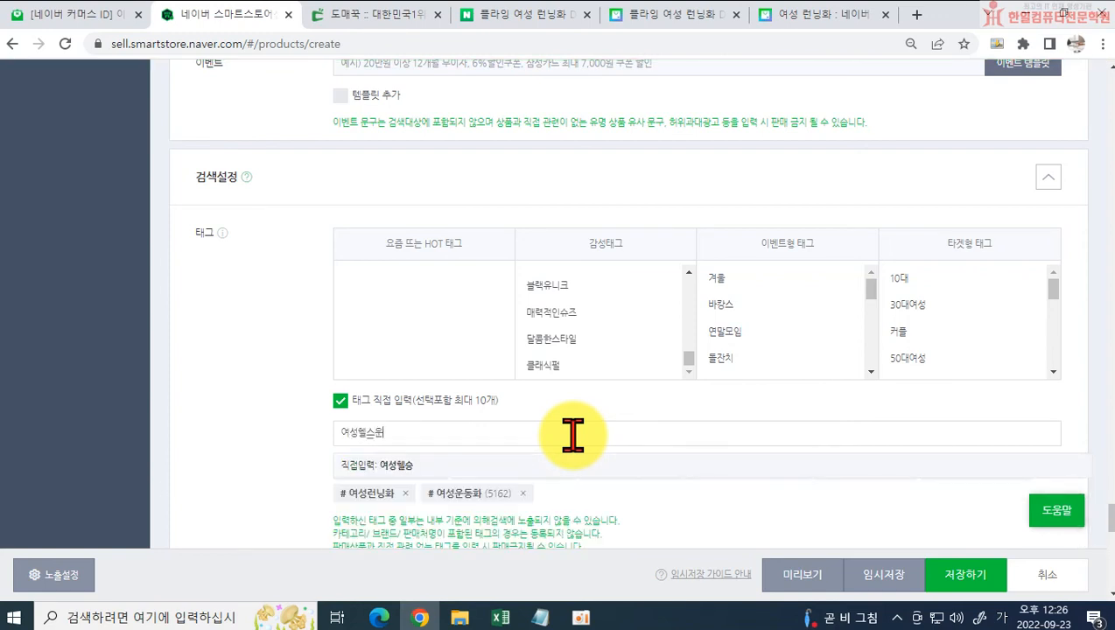
type("헬스운동화")
key("Return")
type("헬스")
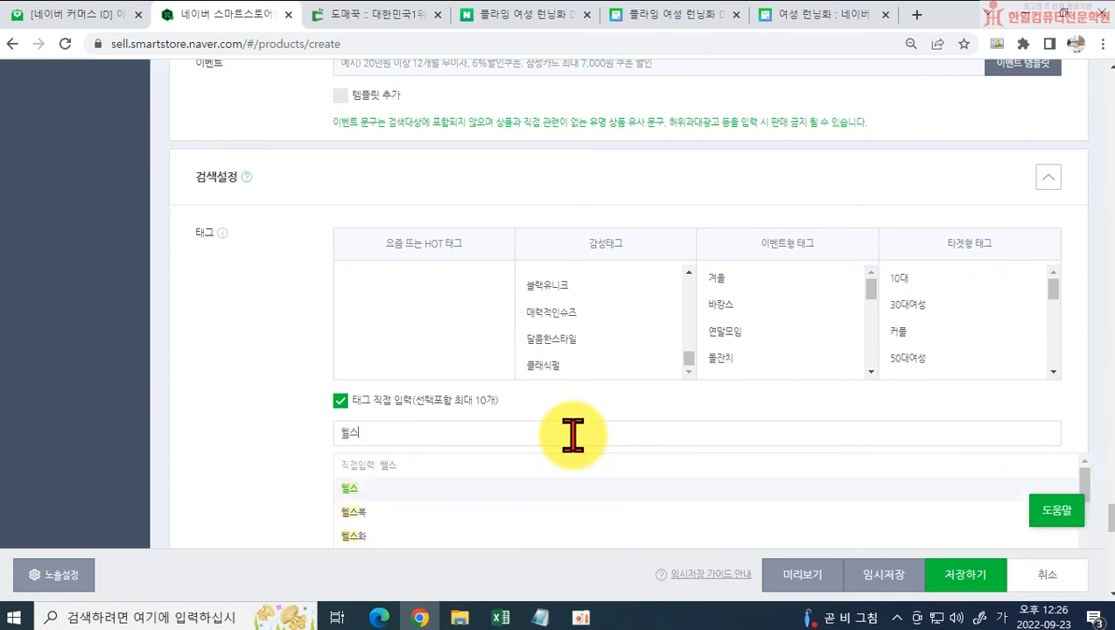
type("장갑")
key("Return")
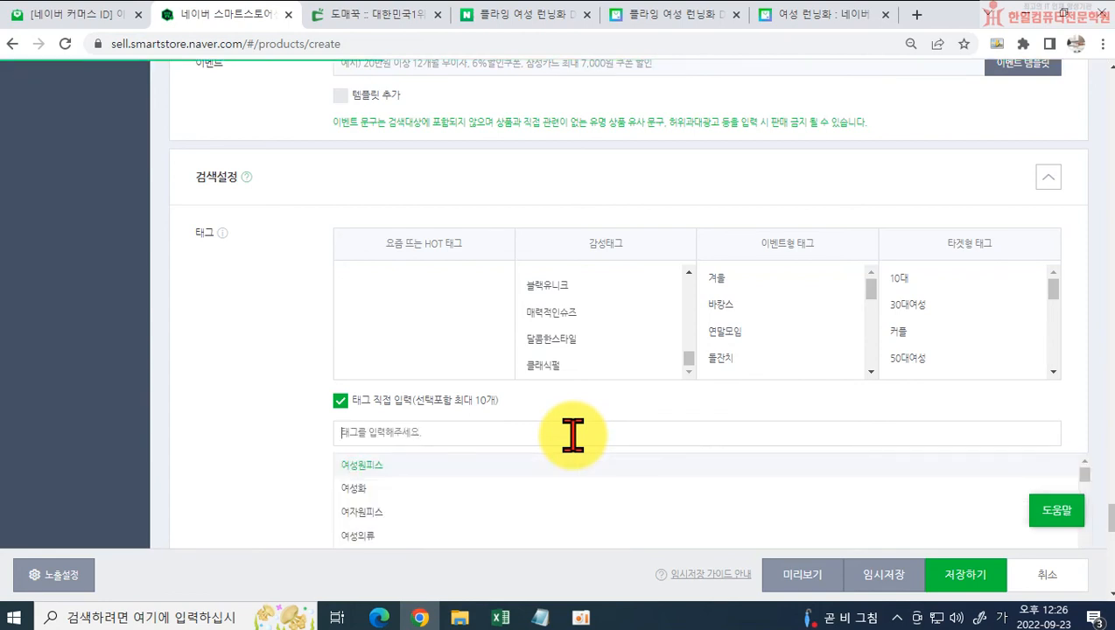
Step: Check which of the entered tags are applied to search, and close the 검색 적용 태그 확인 dialog
scroll(258, 422, "down", 2)
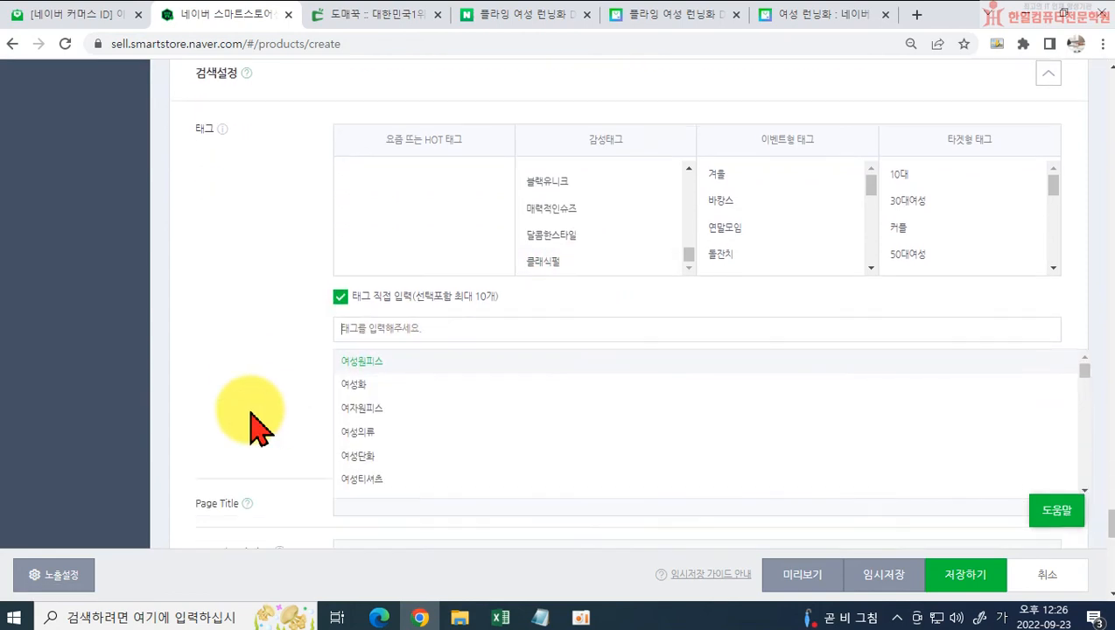
left_click(263, 368)
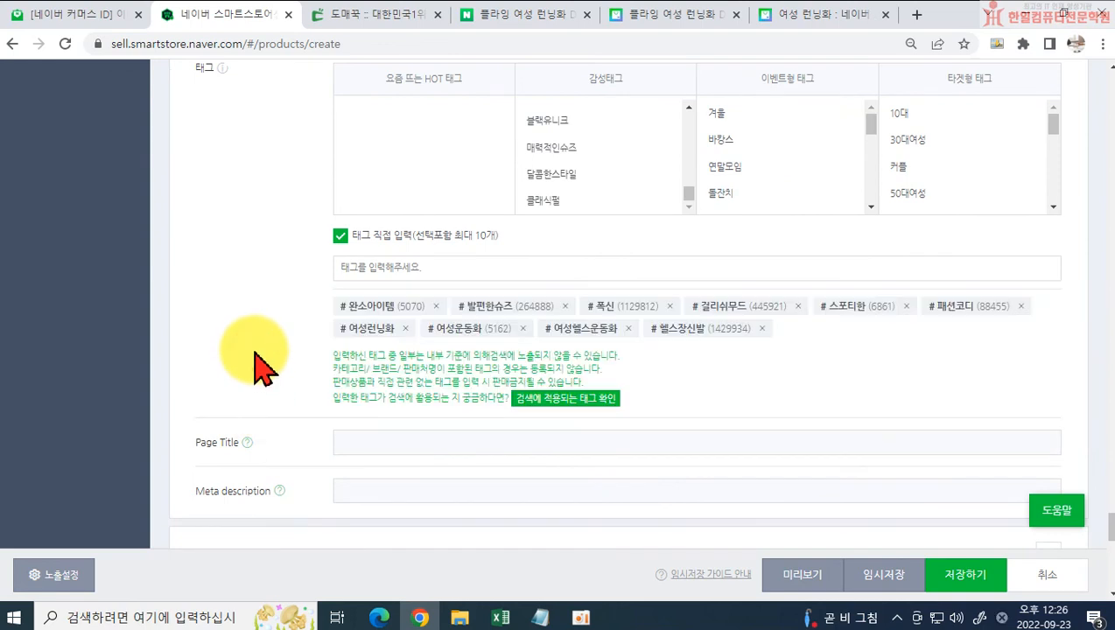
left_click(598, 401)
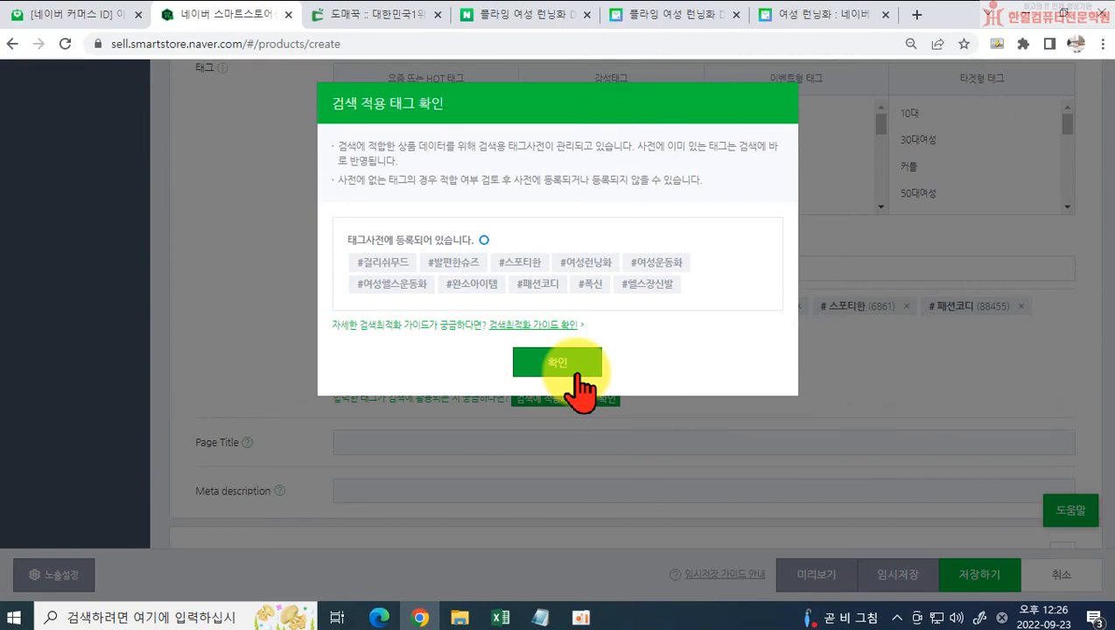
left_click(578, 374)
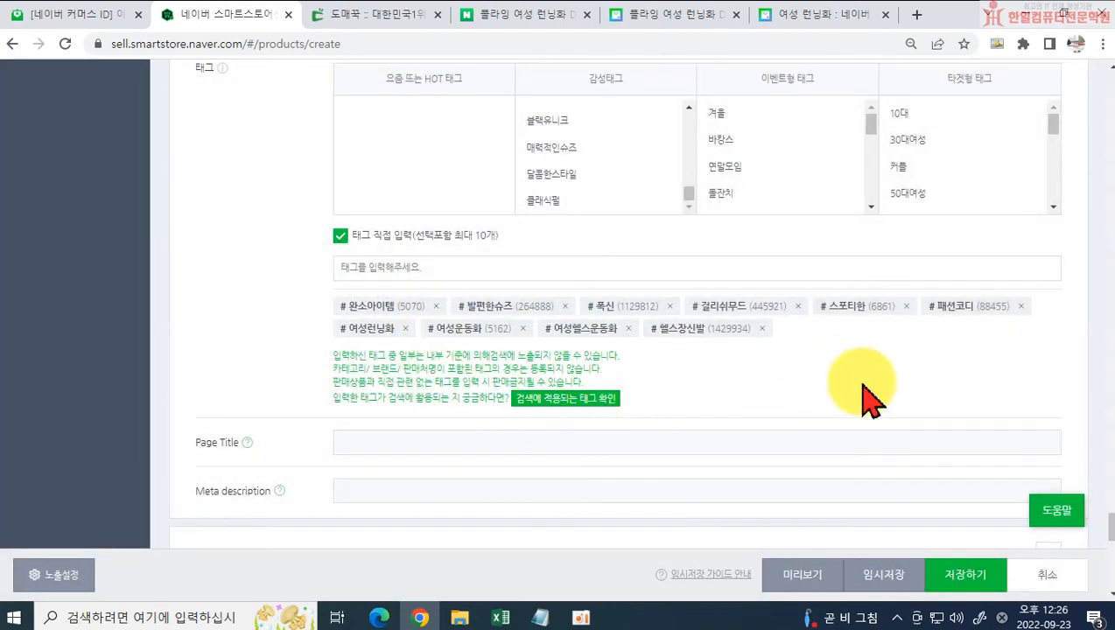
Step: Set the product's Meta description to 발편한 여성 런닝화, 헬스장운동화
scroll(490, 429, "down", 2)
left_click(372, 325)
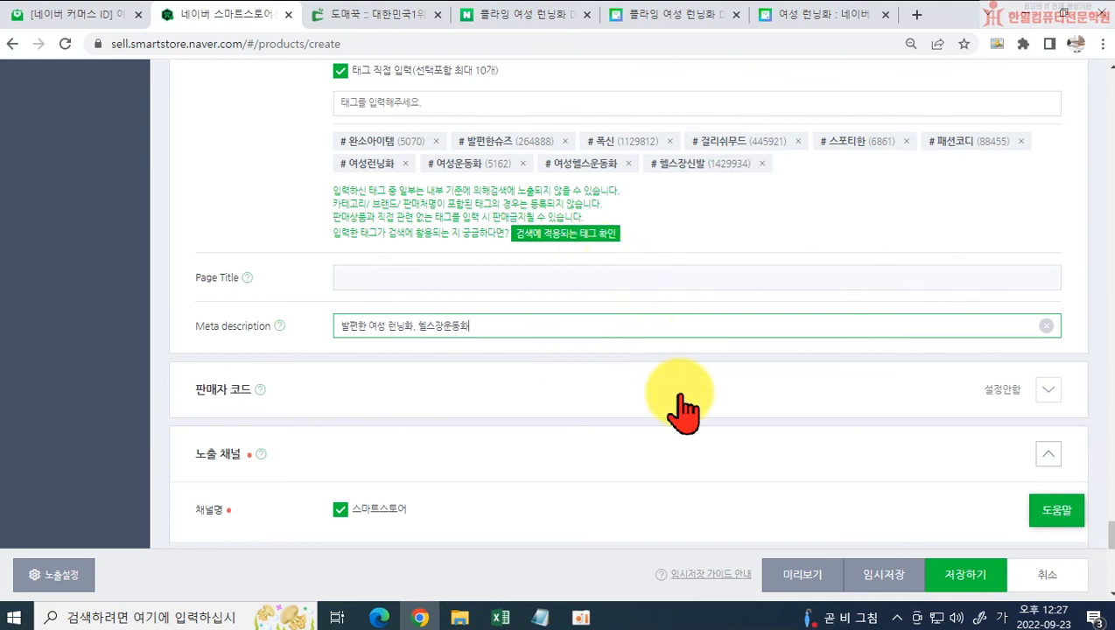
Step: Try to add 헬스장운동화 as another custom search tag
scroll(610, 274, "up", 1)
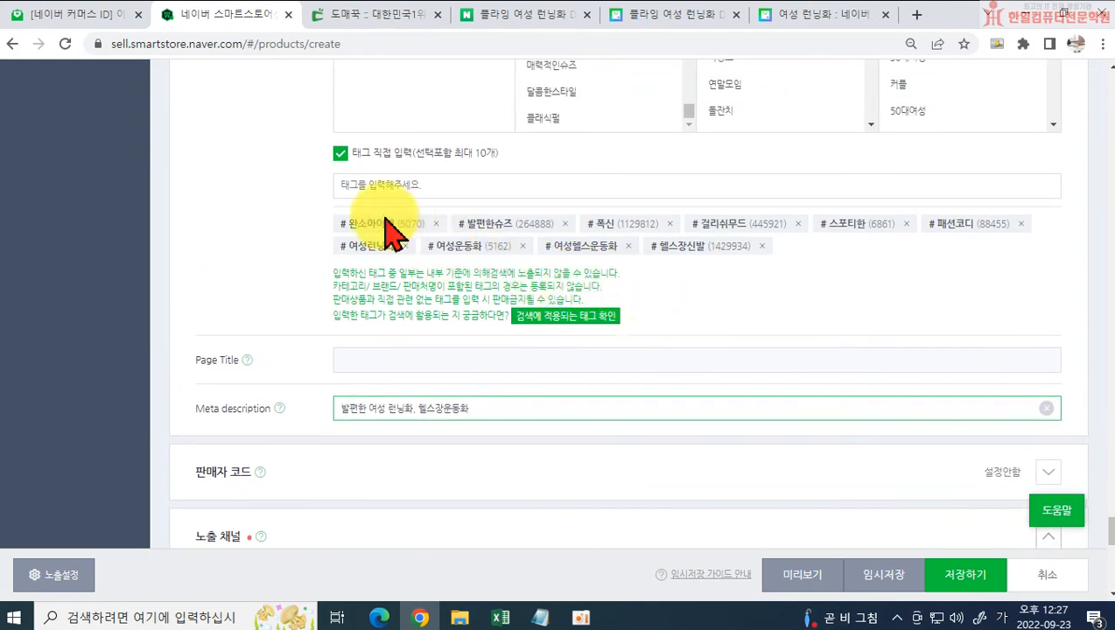
left_click(369, 194)
type("히헬스장운동화")
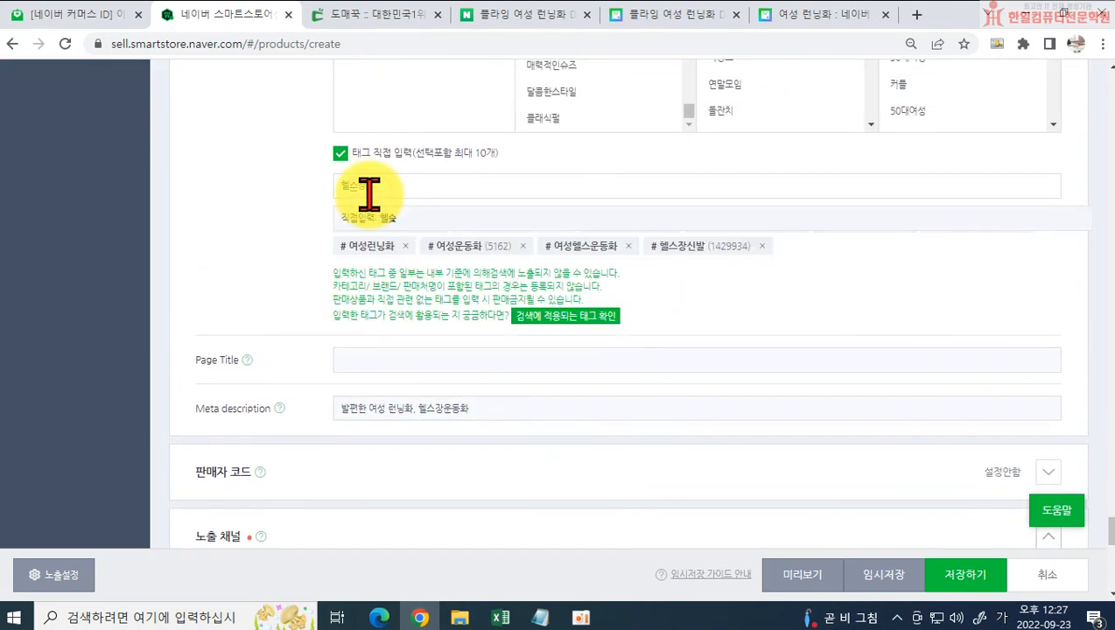
key("Return")
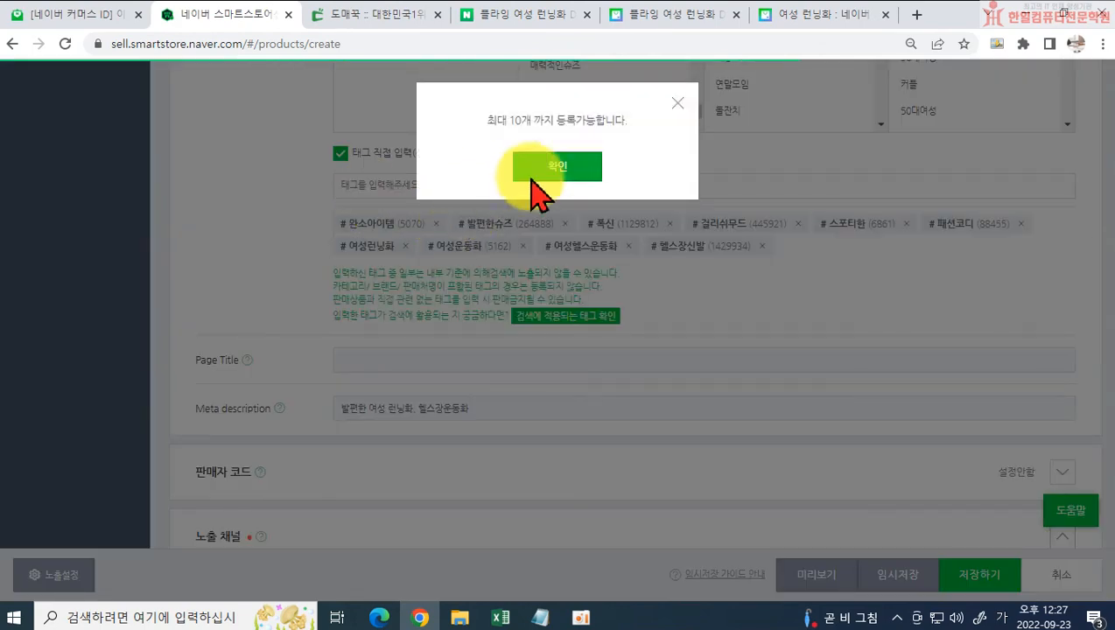
left_click(557, 163)
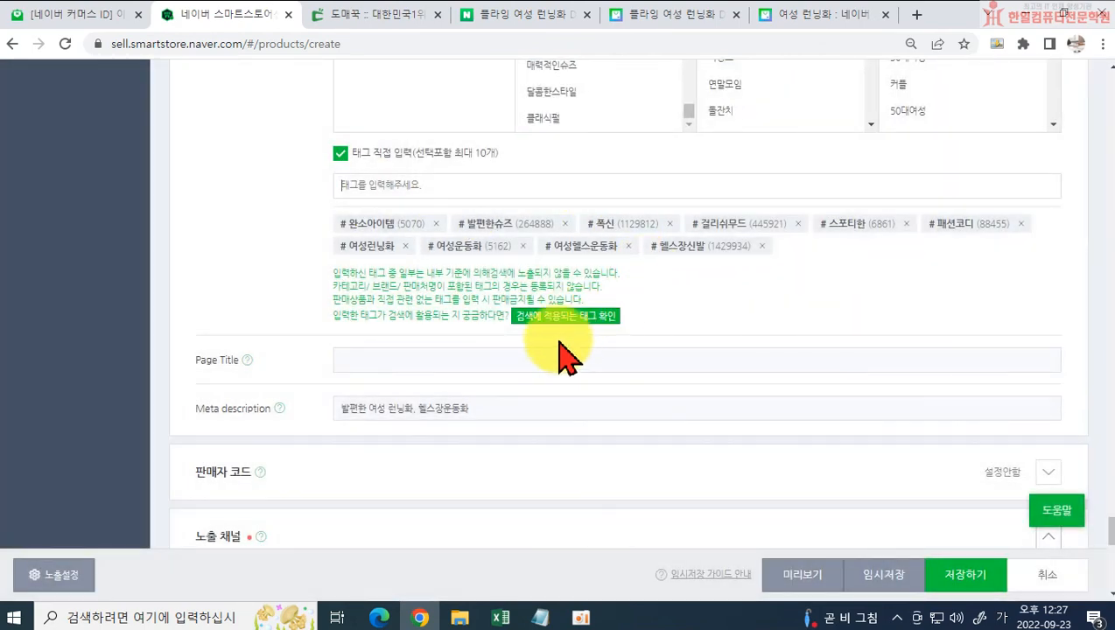
Step: Run the 쇼핑 상품정보 검색품질 체크 on the entered product information and close its result dialog
left_click(515, 406)
scroll(598, 431, "down", 3)
scroll(464, 368, "down", 6)
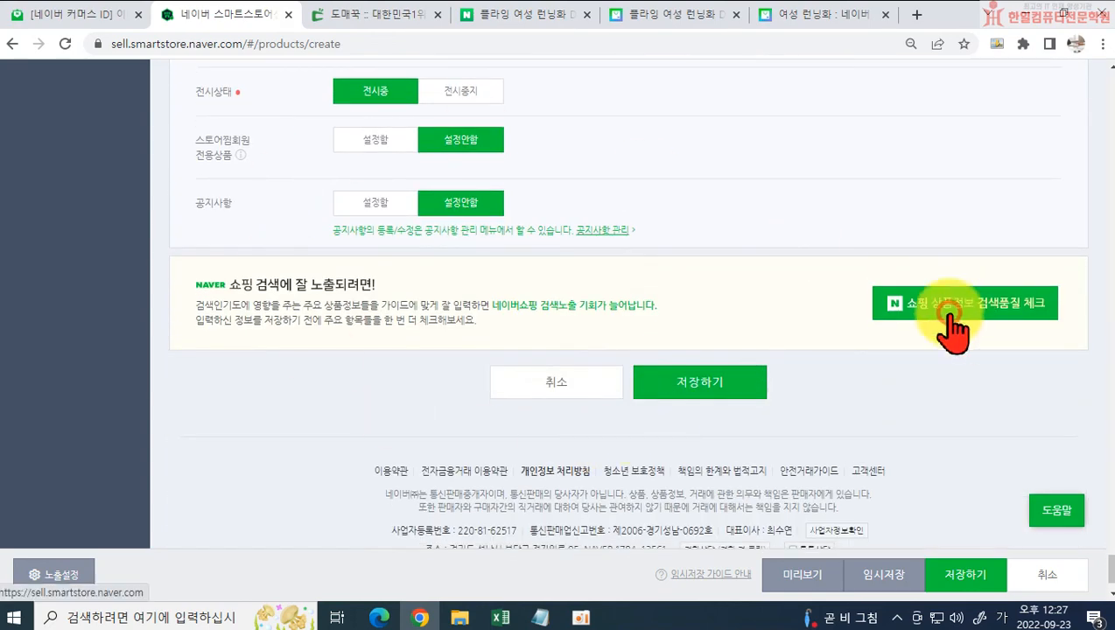
left_click(891, 325)
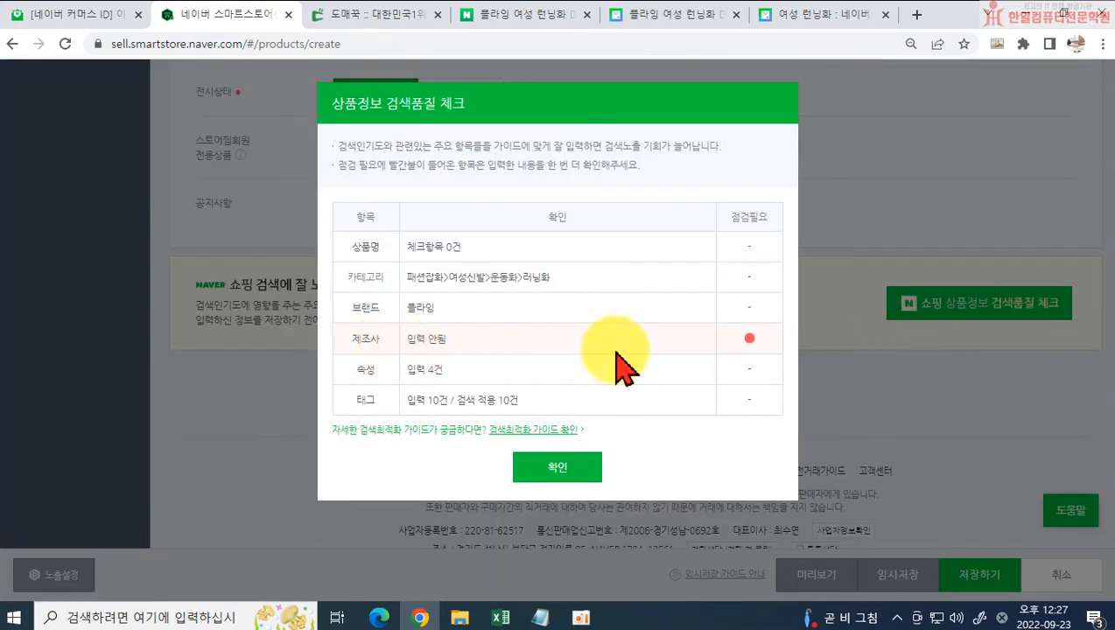
left_click(571, 465)
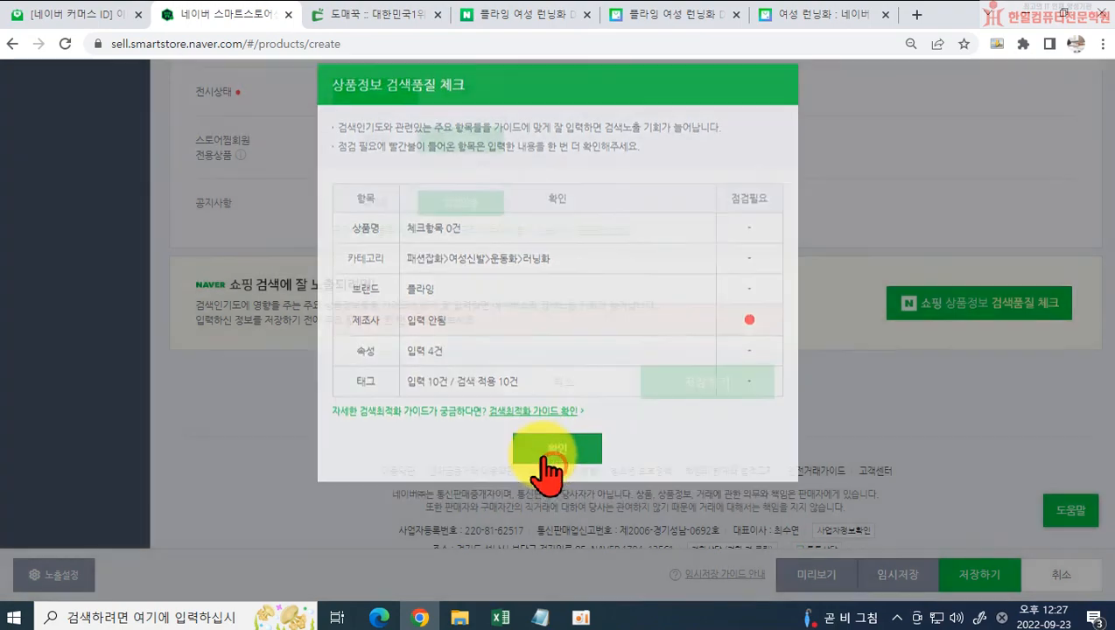
Step: Save the running shoe's product registration
scroll(691, 228, "up", 4)
scroll(722, 241, "up", 10)
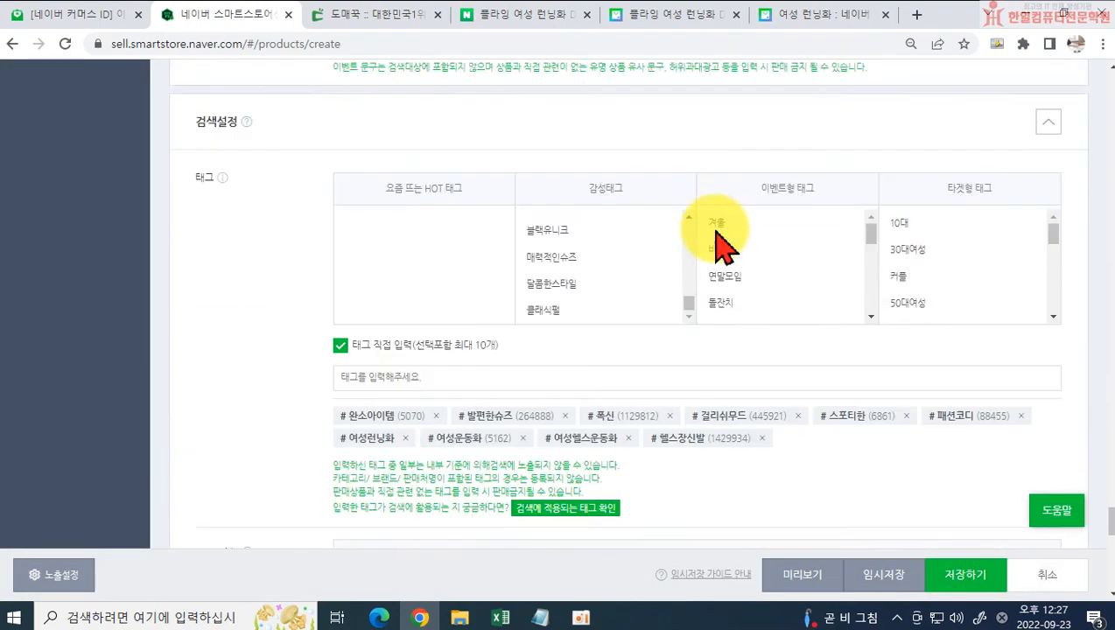
scroll(728, 259, "down", 14)
scroll(788, 345, "down", 1)
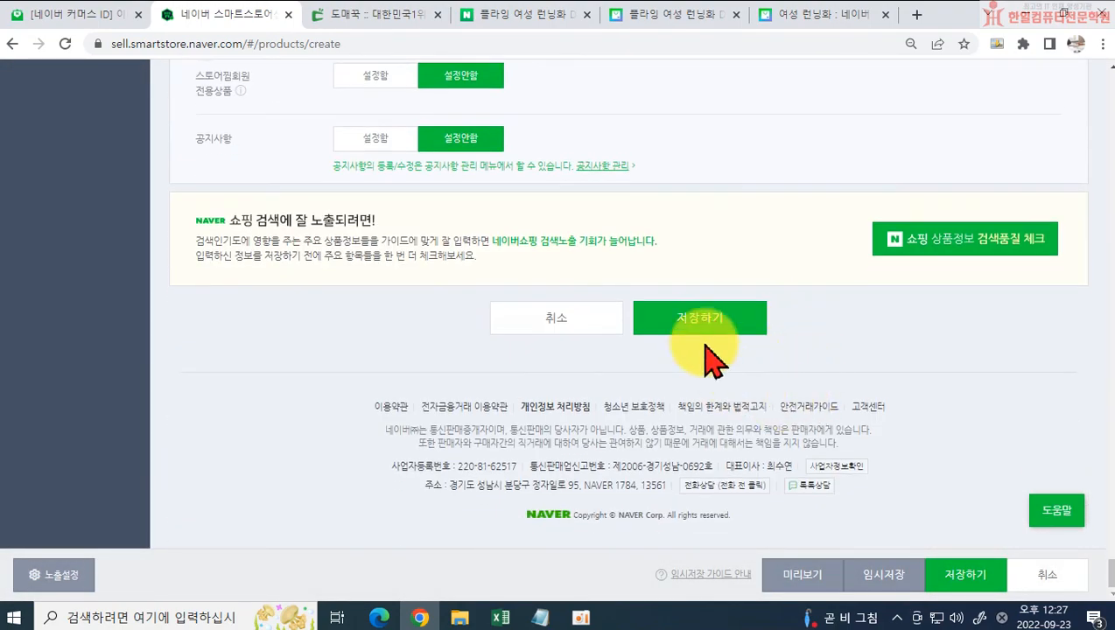
left_click(699, 317)
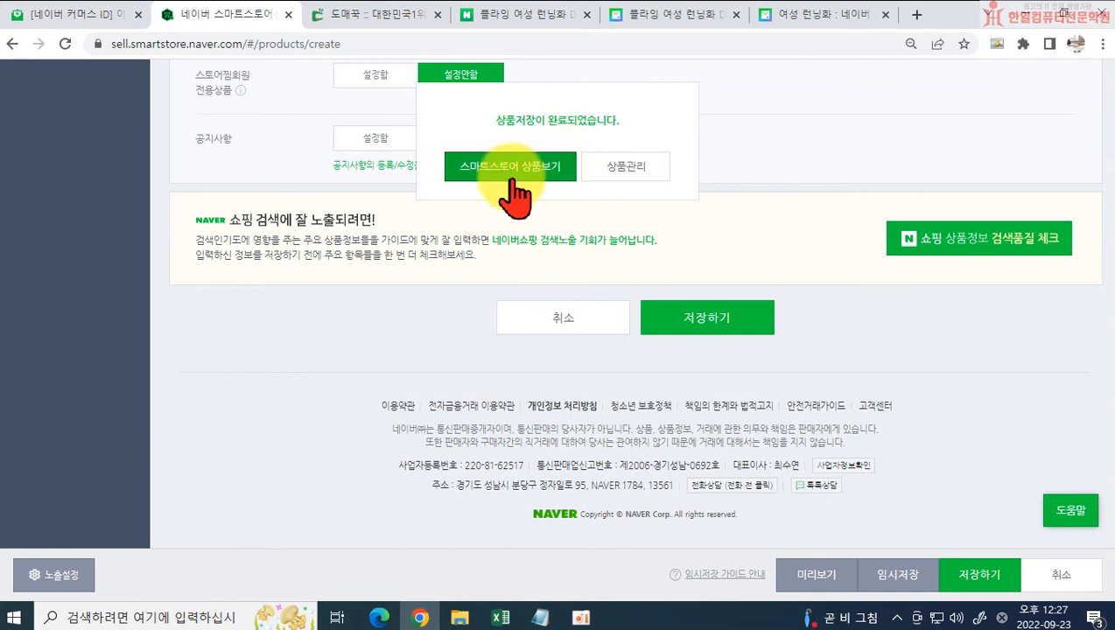
Step: View the saved product in the Smart Store and examine its price, benefits, images, options and detail description
left_click(543, 168)
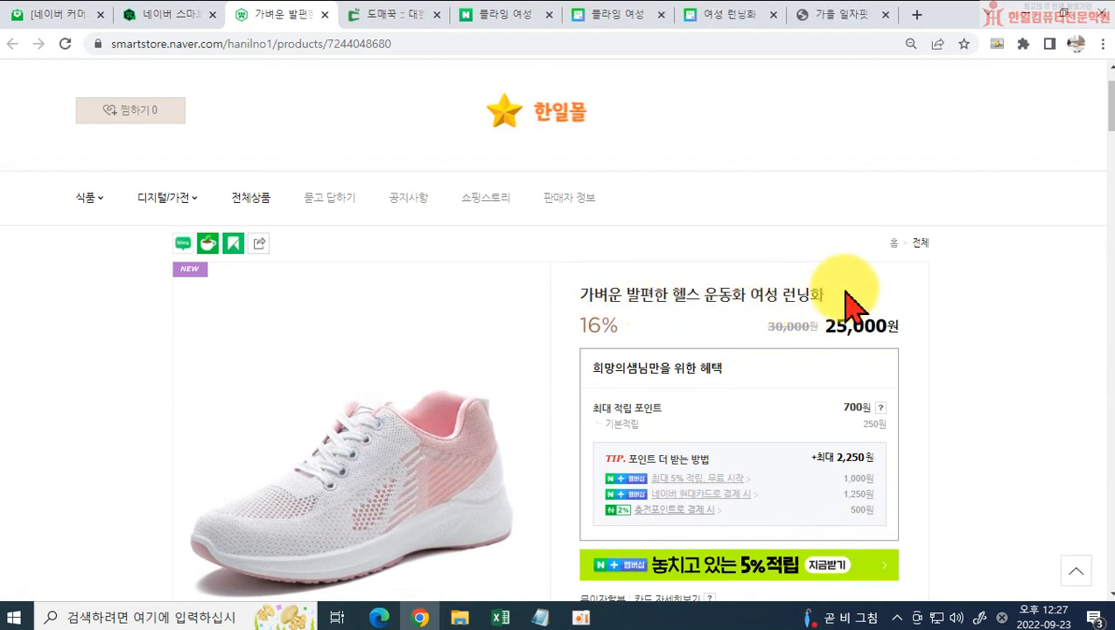
scroll(871, 314, "down", 1)
scroll(870, 314, "down", 1)
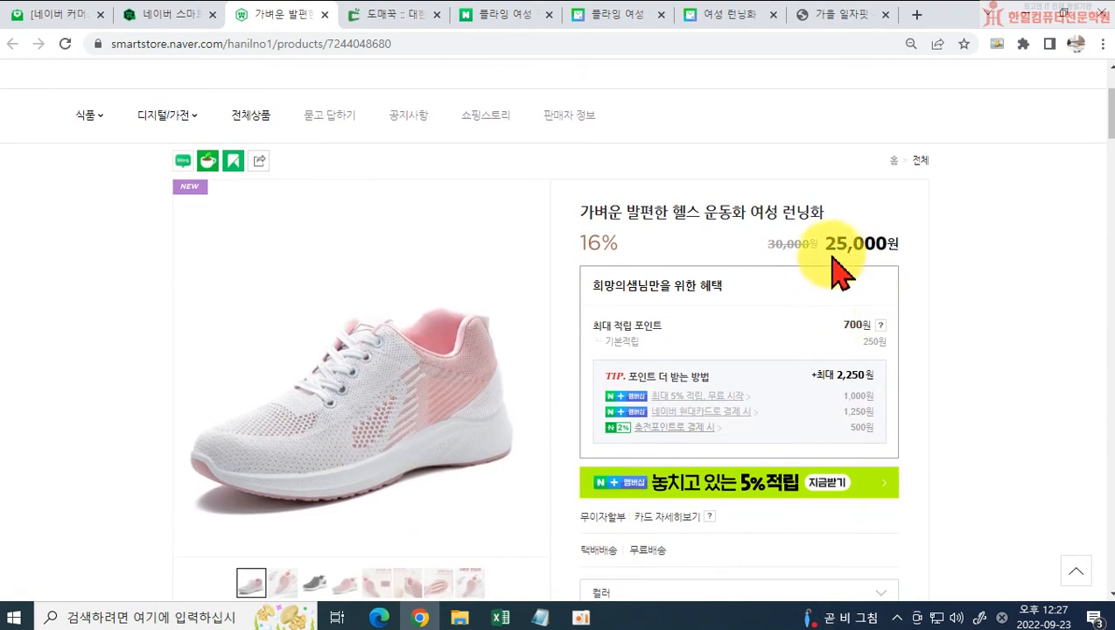
scroll(849, 264, "down", 2)
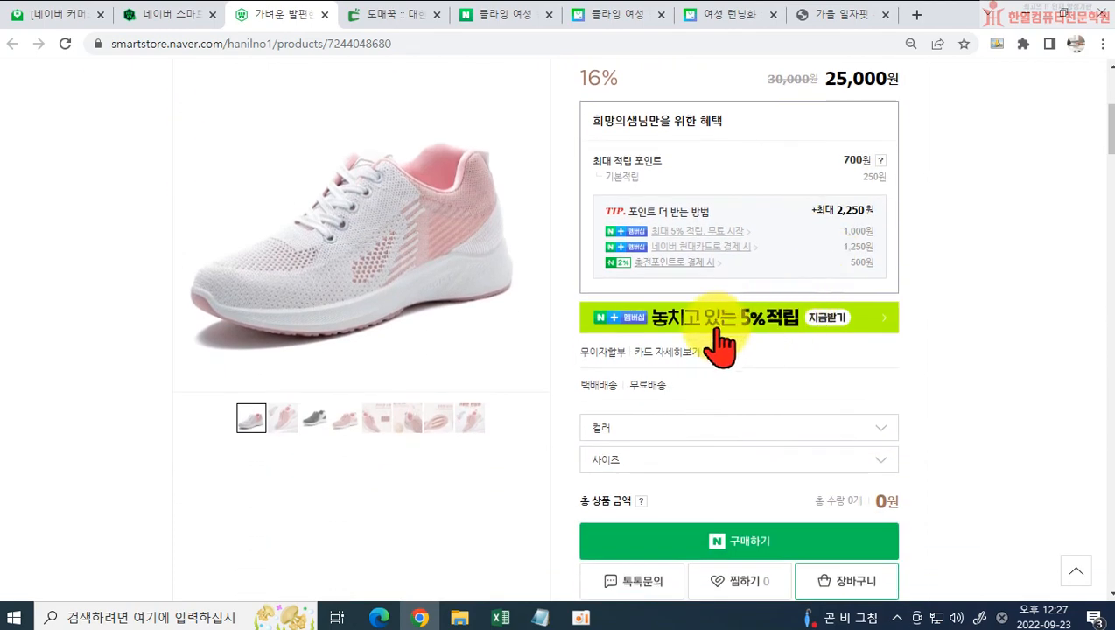
scroll(376, 273, "down", 1)
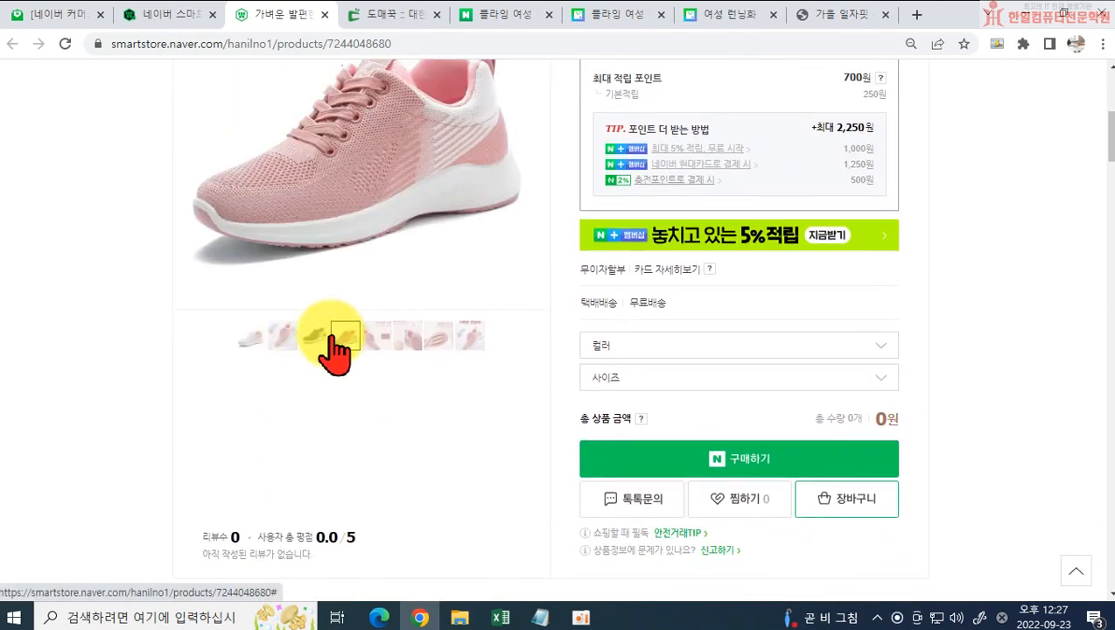
scroll(337, 350, "up", 1)
scroll(332, 437, "up", 1)
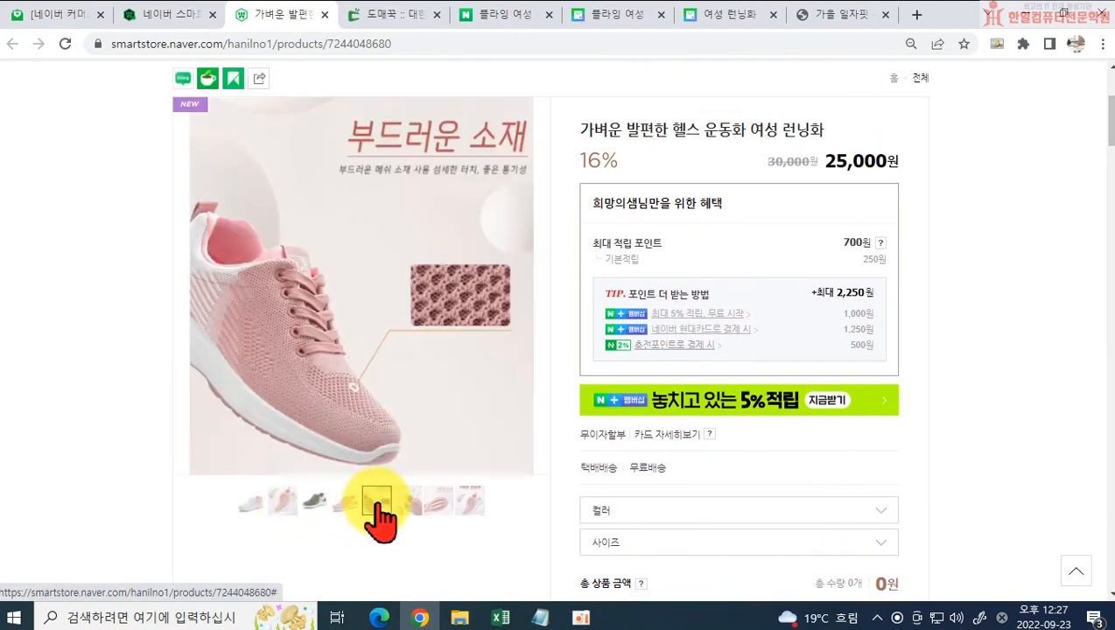
scroll(845, 423, "down", 5)
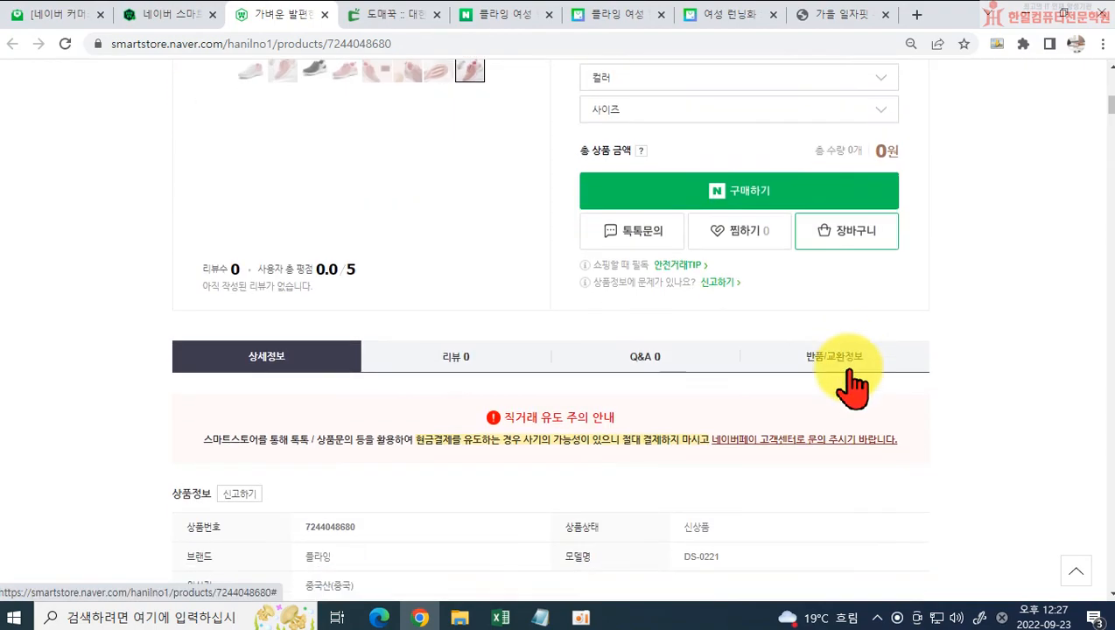
scroll(852, 420, "down", 4)
scroll(853, 385, "down", 10)
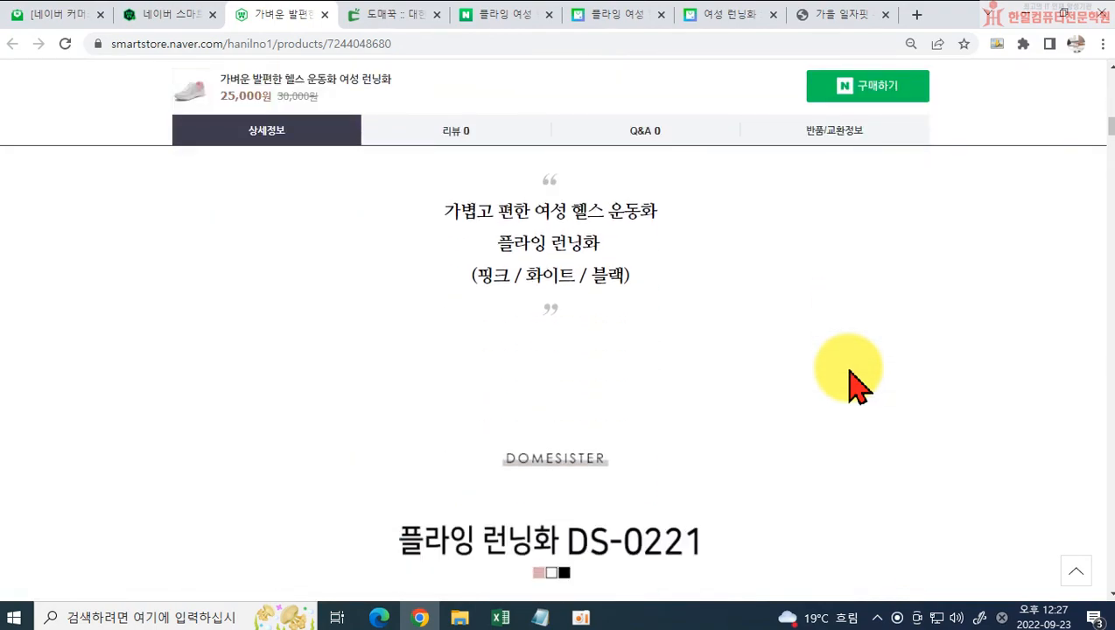
scroll(855, 374, "down", 3)
scroll(802, 378, "up", 20)
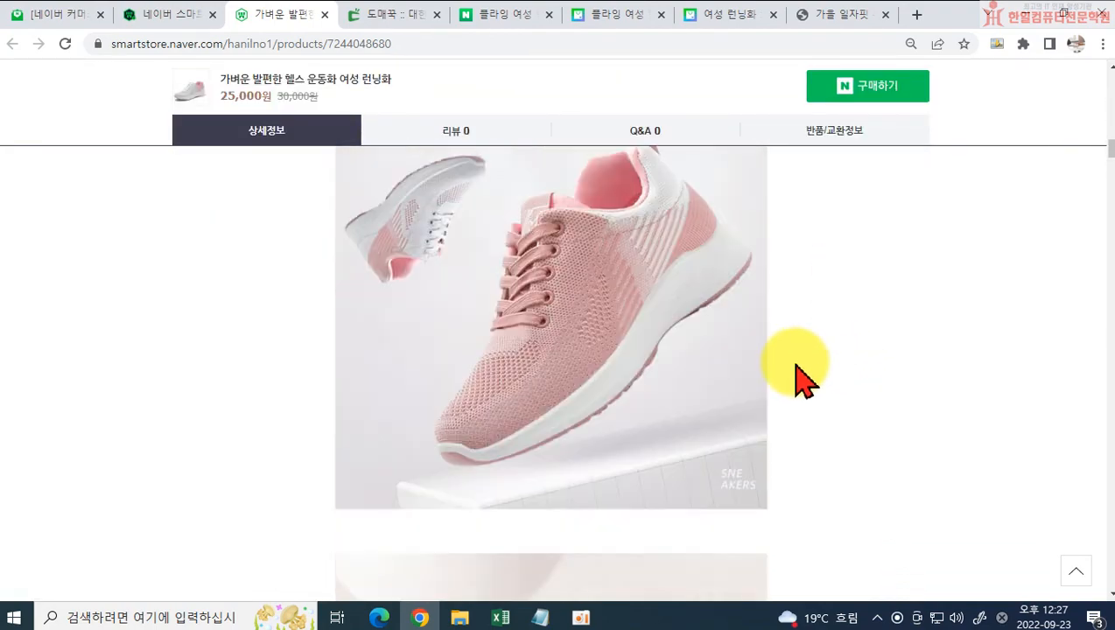
scroll(724, 306, "up", 2)
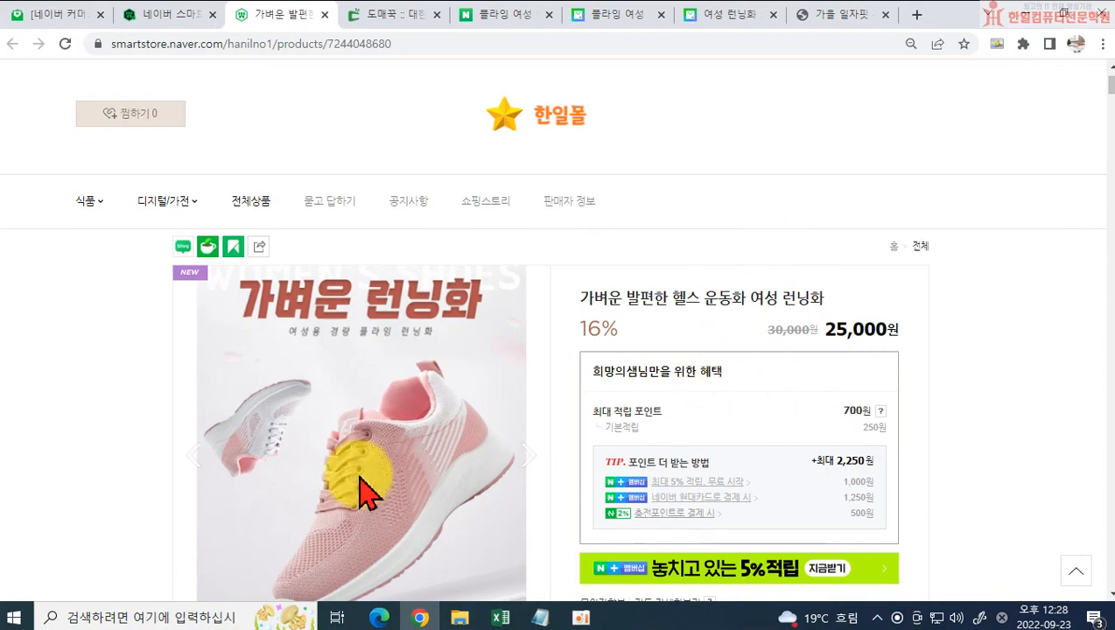
Step: Return to Smart Store Center, reload 상품 조회/수정 with all products, and open 가벼운 발편한 헬스 운동화 여성 런닝화 for editing
left_click(184, 39)
scroll(368, 438, "down", 3)
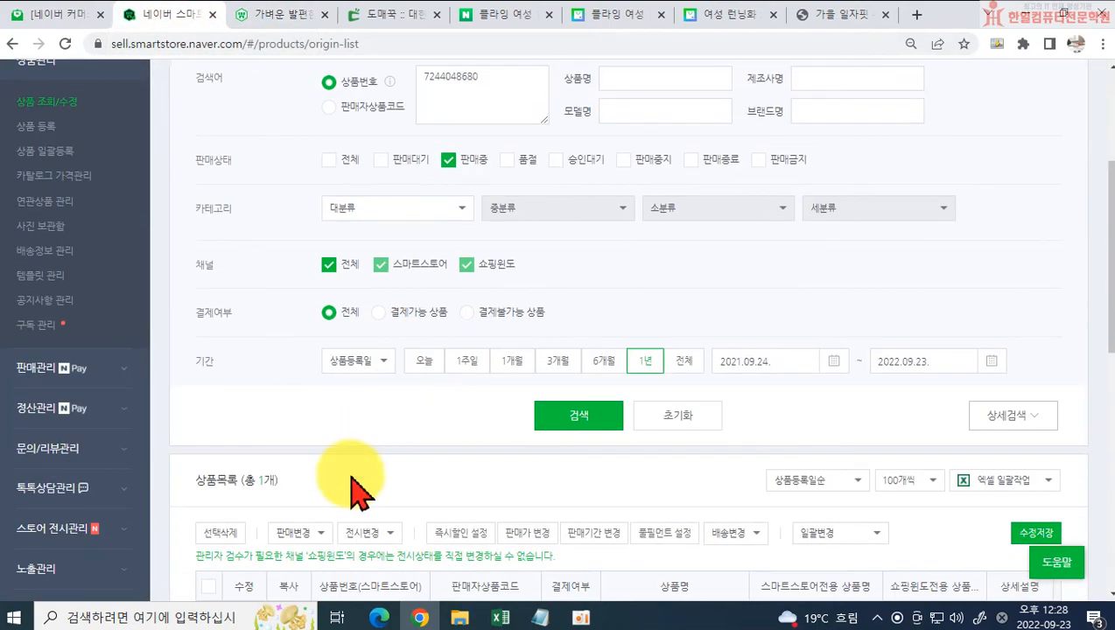
scroll(358, 472, "up", 4)
left_click(37, 269)
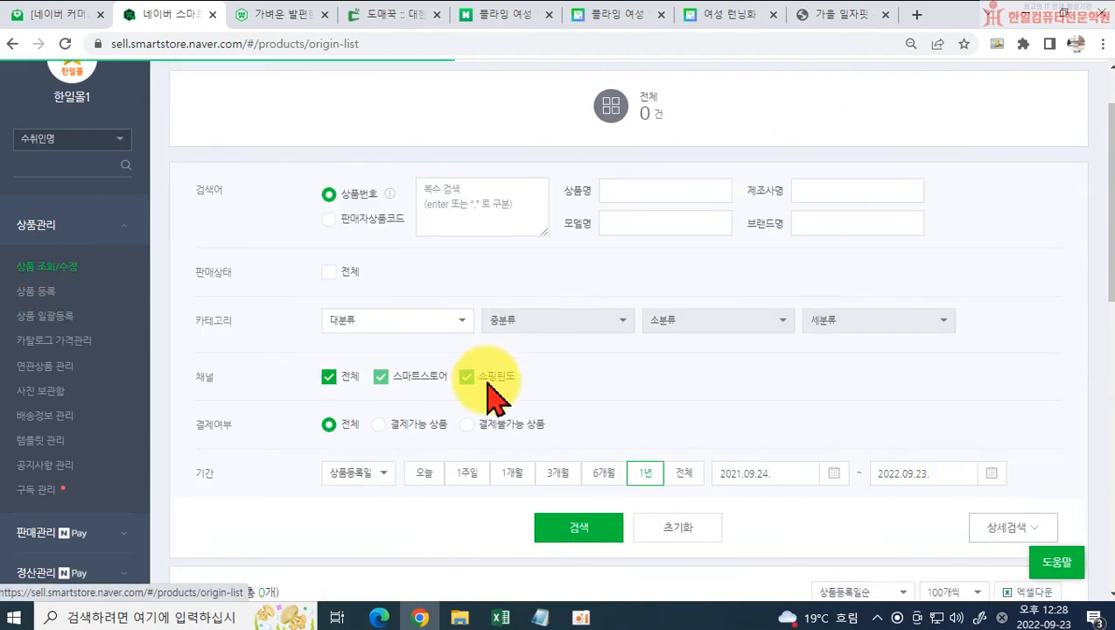
scroll(489, 402, "down", 3)
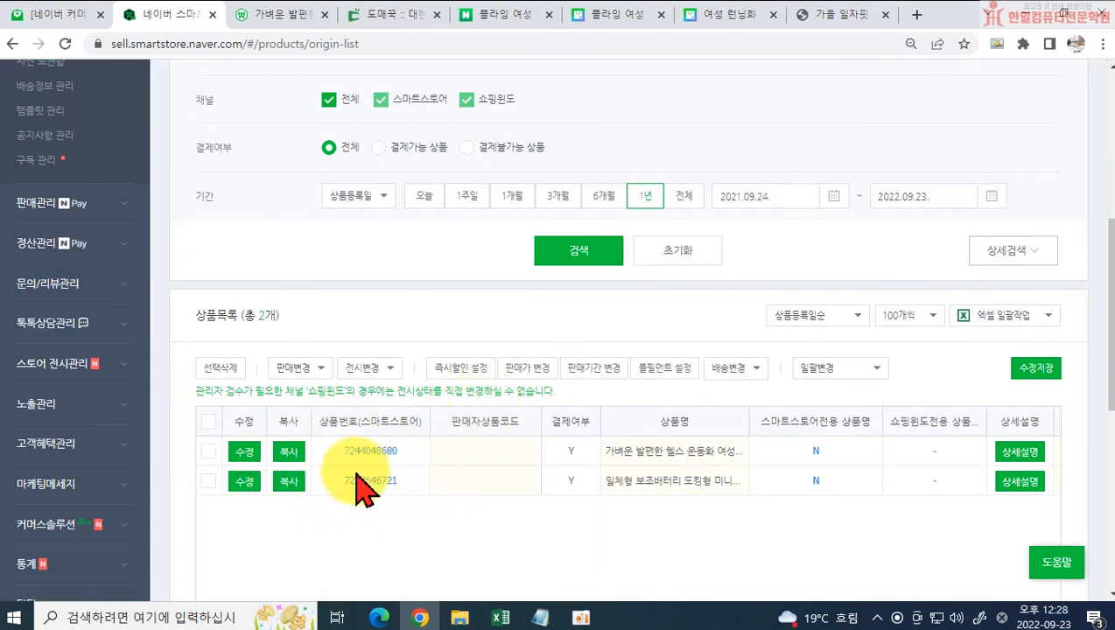
left_click(240, 453)
Step: Change the product name to 가벼운 발편한 헬스 운동화 경량 여성 런닝화 and save the product
scroll(376, 368, "down", 3)
scroll(383, 376, "down", 2)
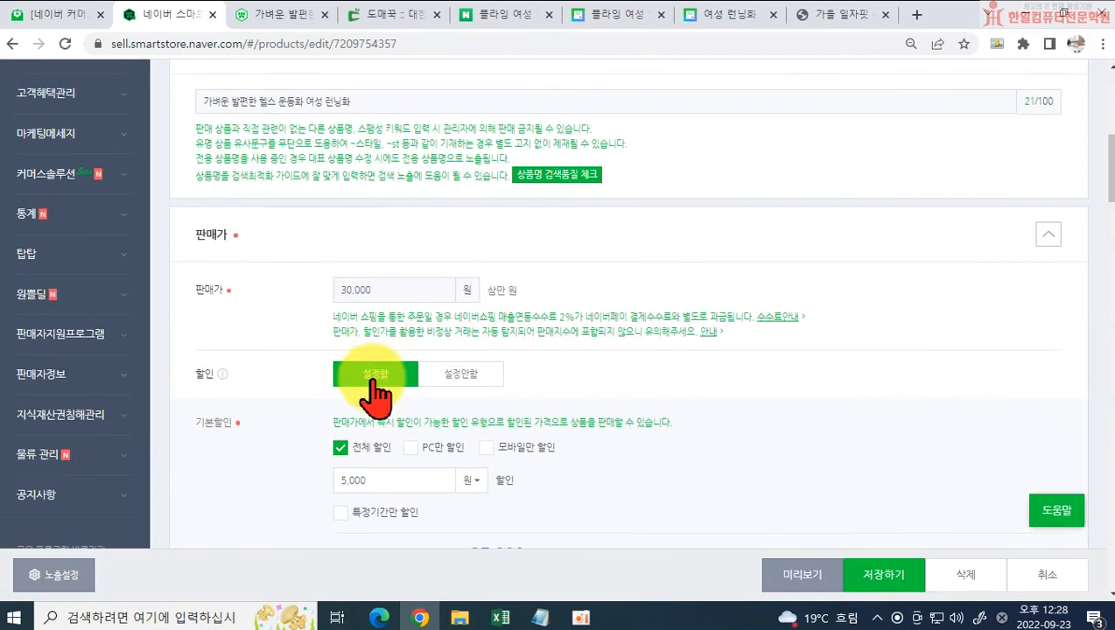
scroll(374, 391, "up", 2)
left_click(305, 266)
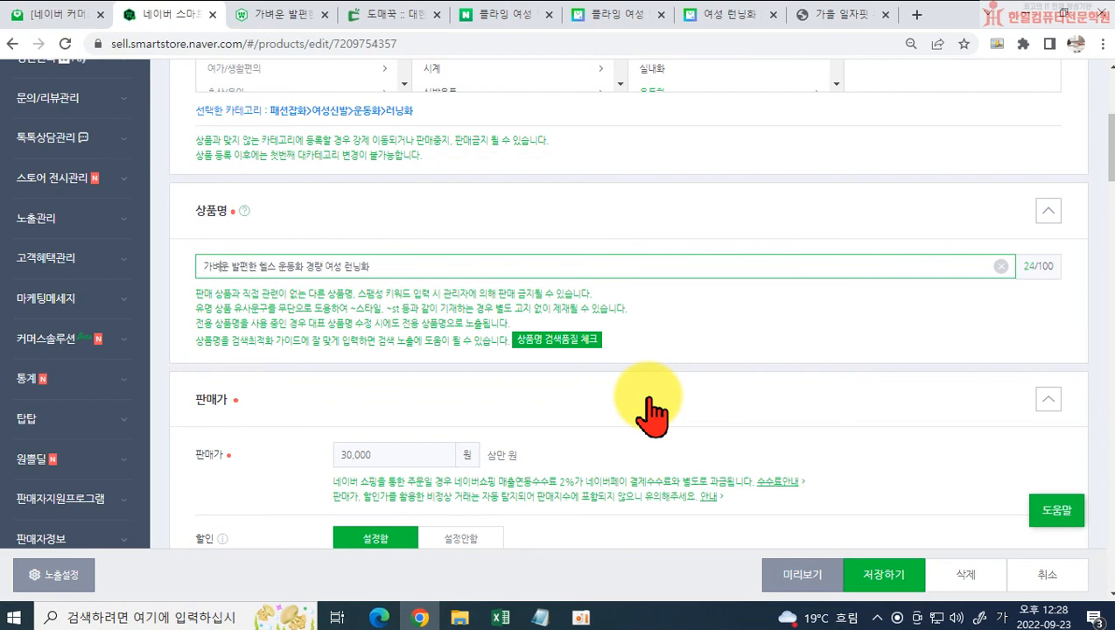
left_click(896, 579)
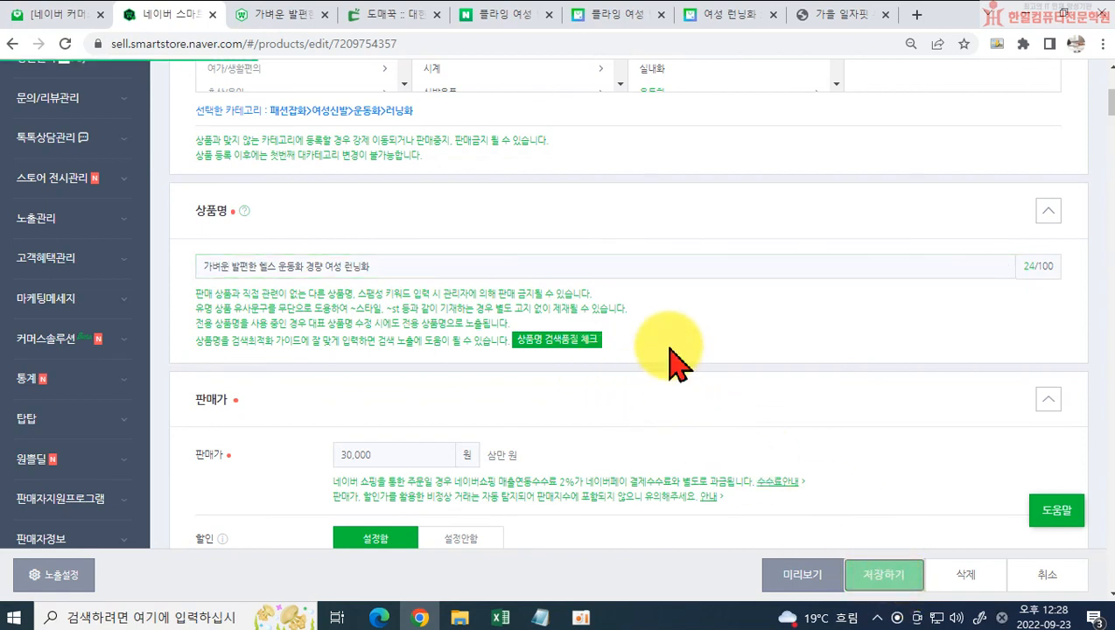